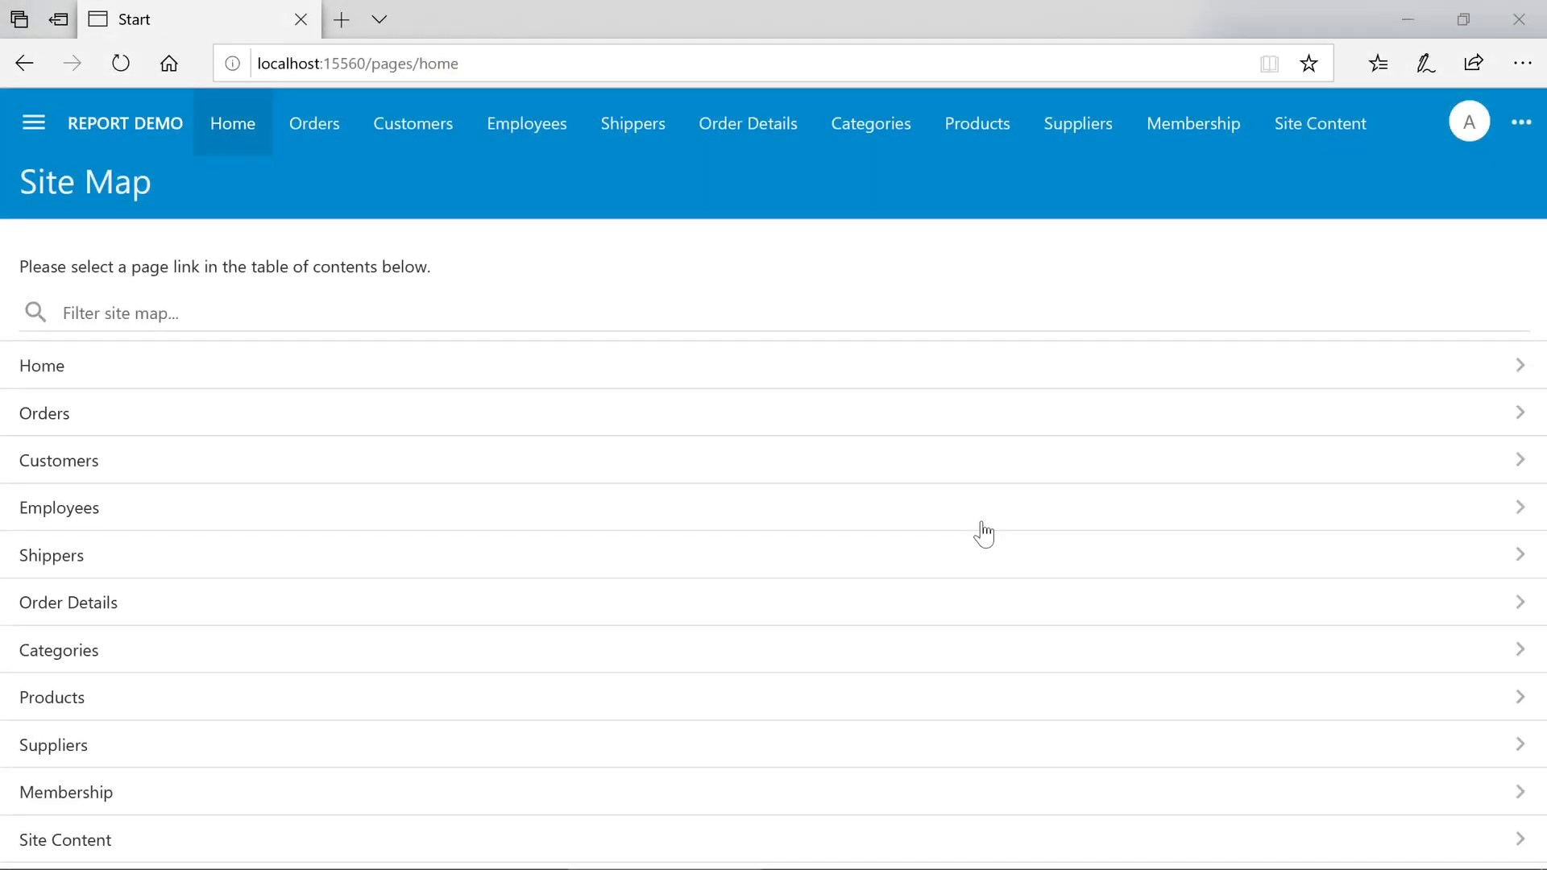
Review the Simons bistro order and its order details, and generate the invoice for the Richter Supermarkt order.
click(848, 430)
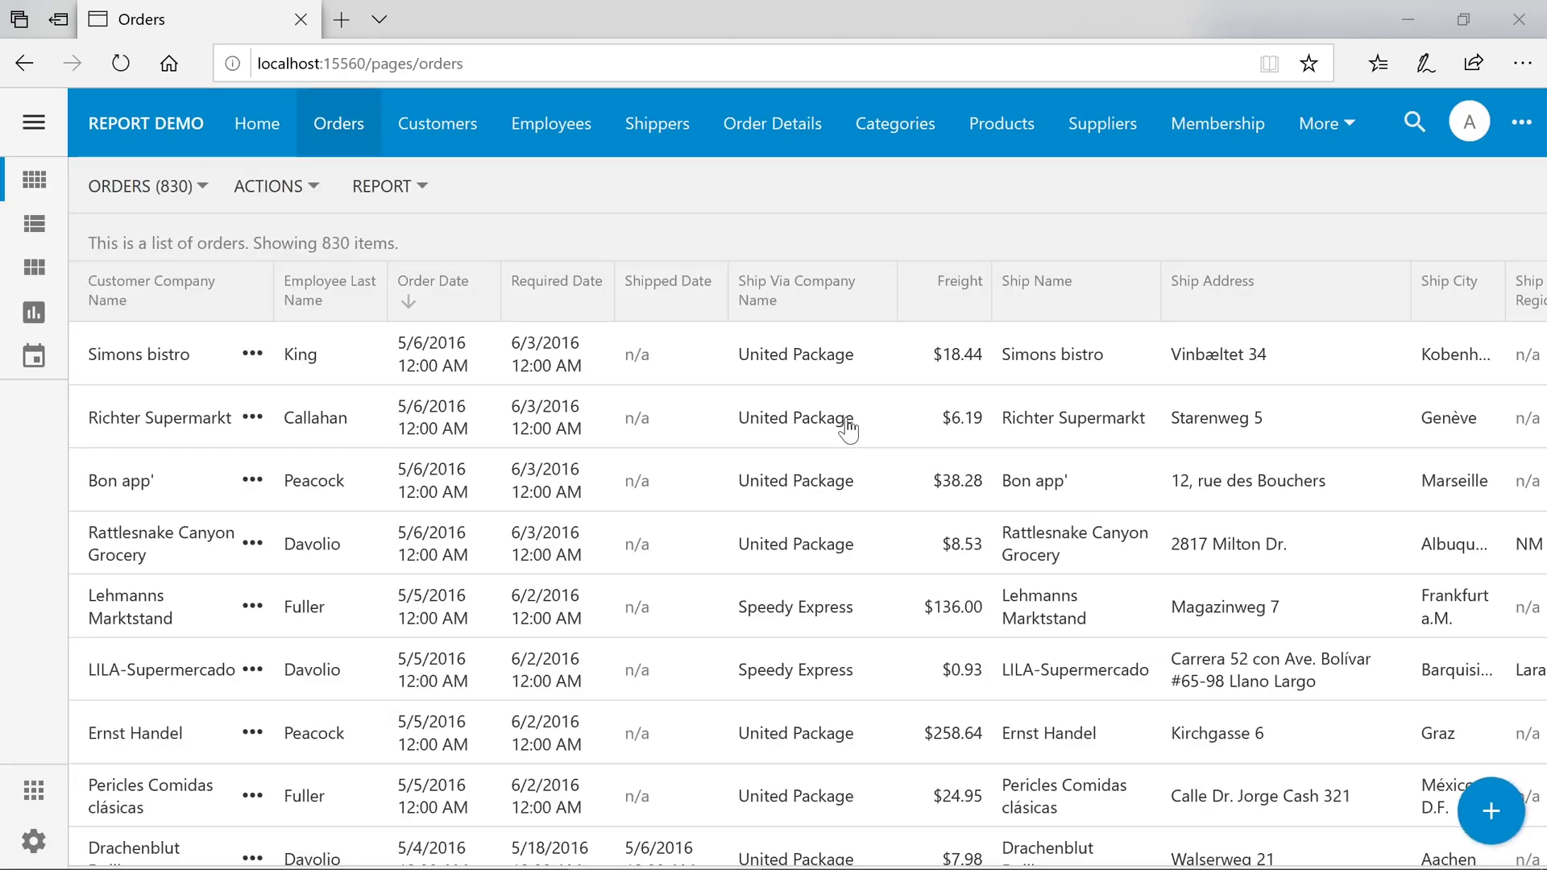
click(793, 361)
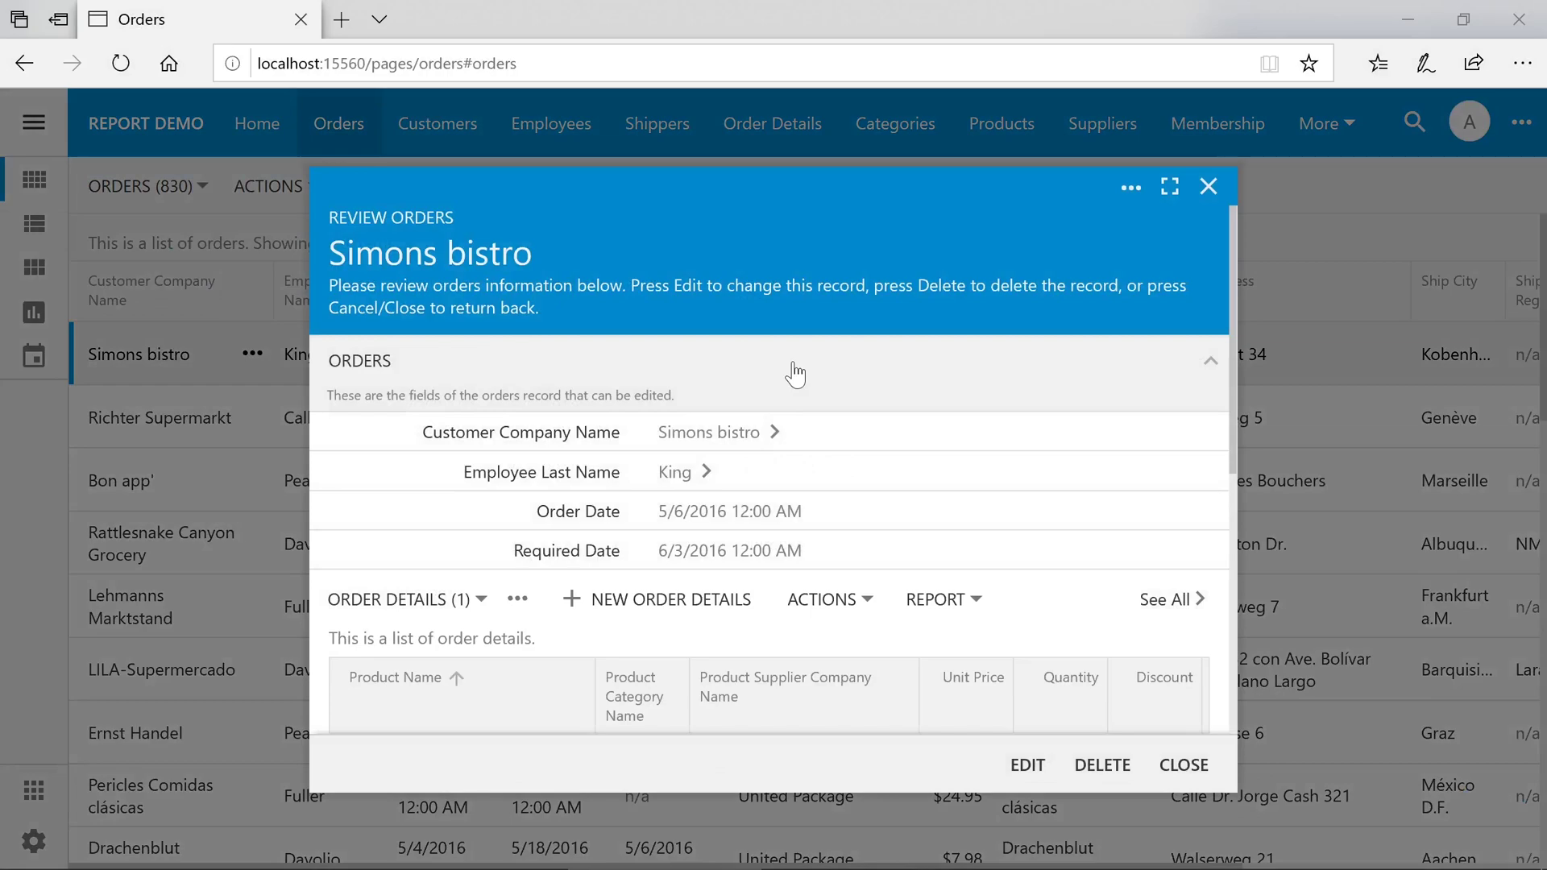
scroll(795, 373, down, 2)
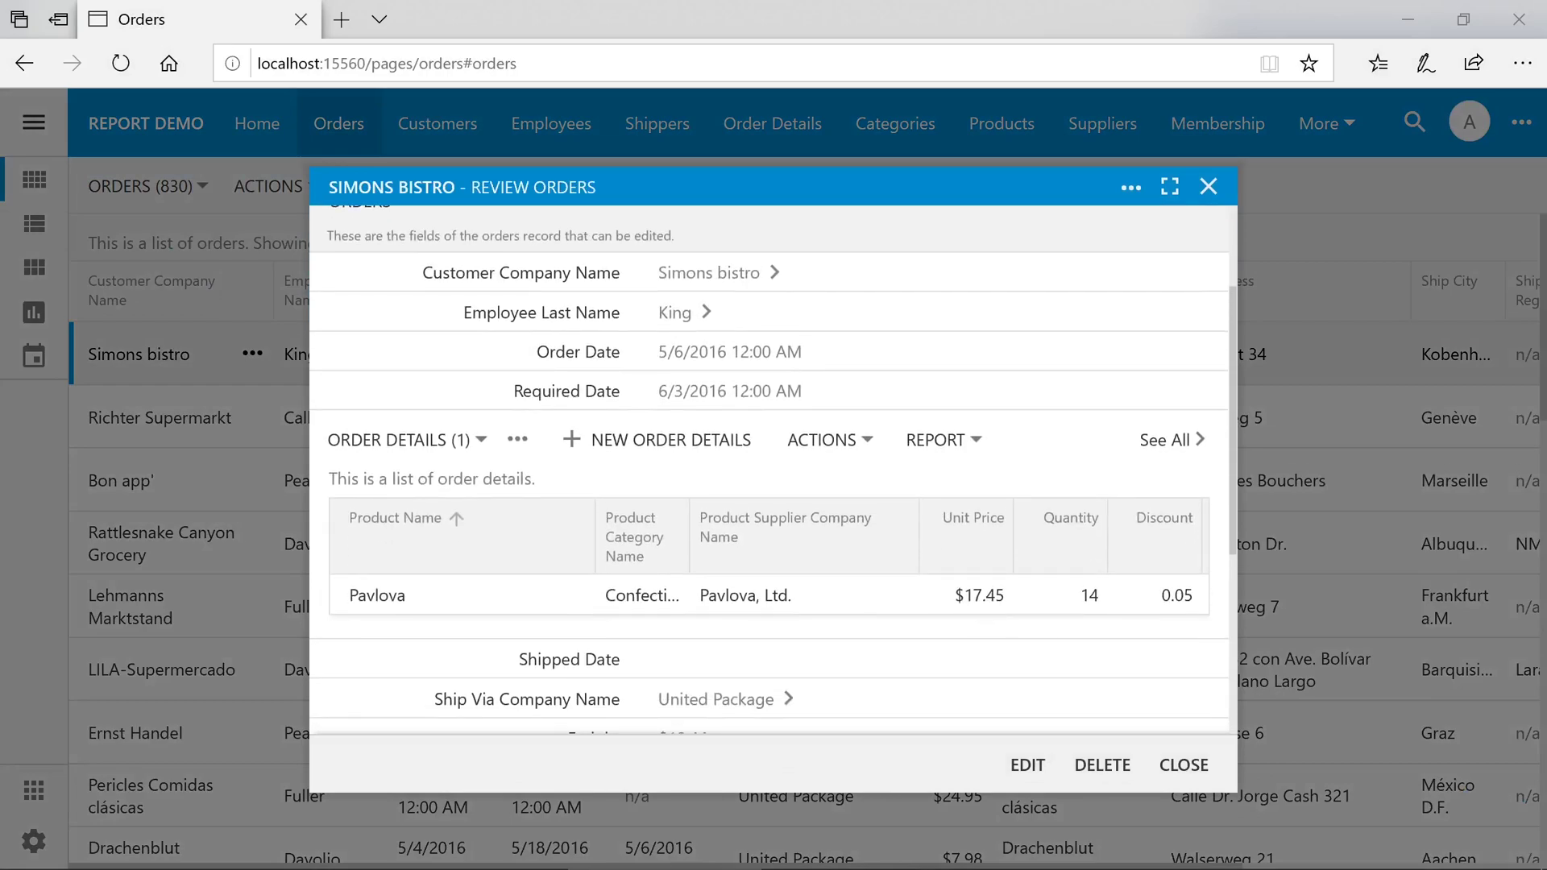
key(Down)
click(1188, 764)
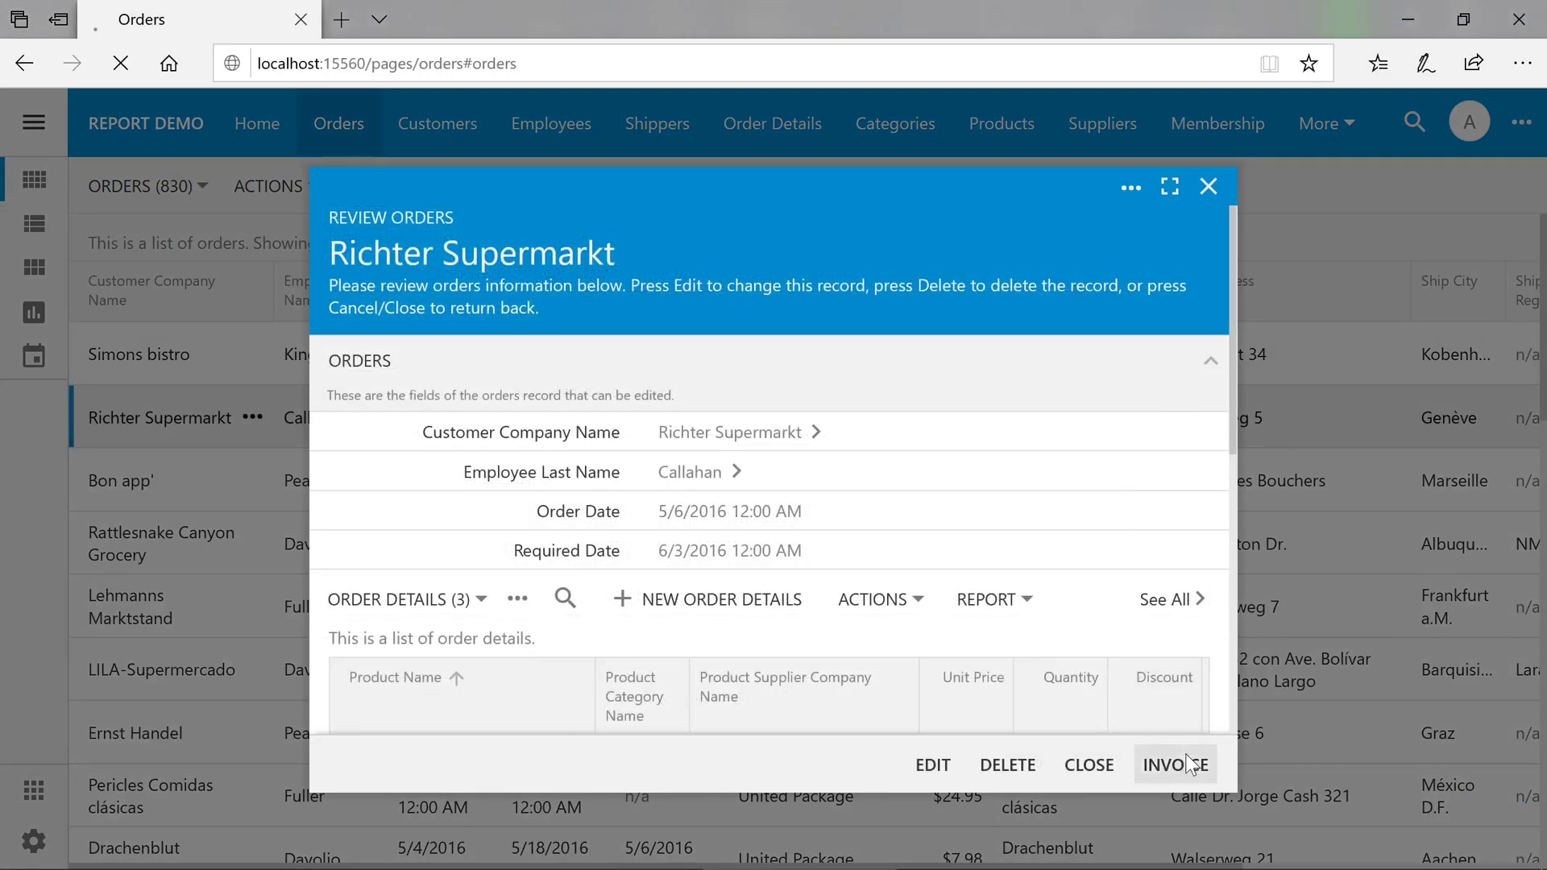
click(853, 835)
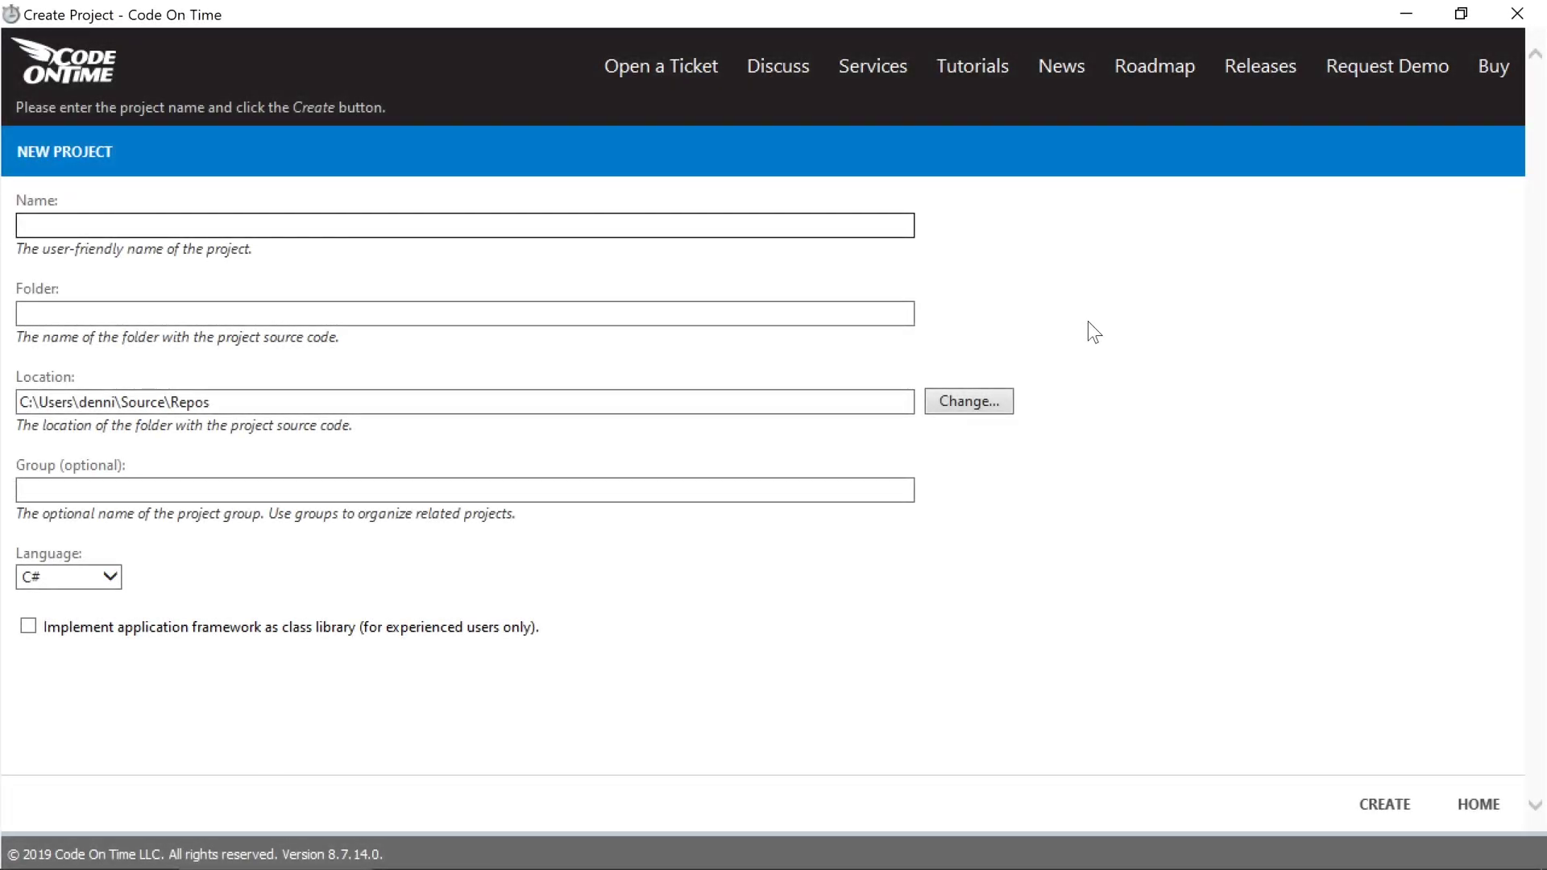
Create a C# project named Report Demo, keeping the preset namespace, framework and Touch UI settings.
text(Report Demo)
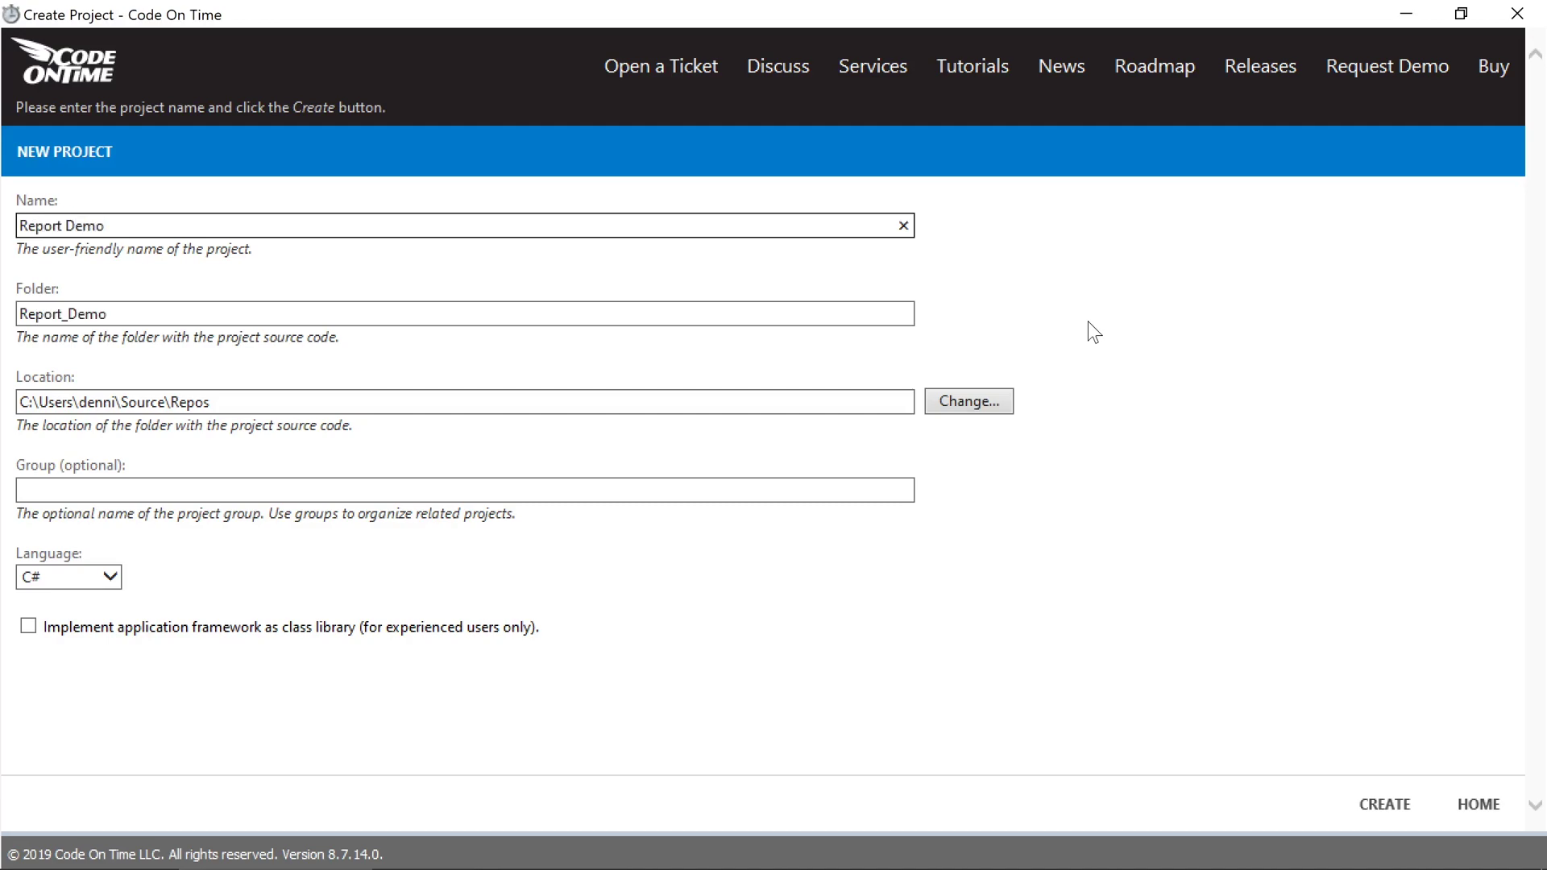
click(1387, 816)
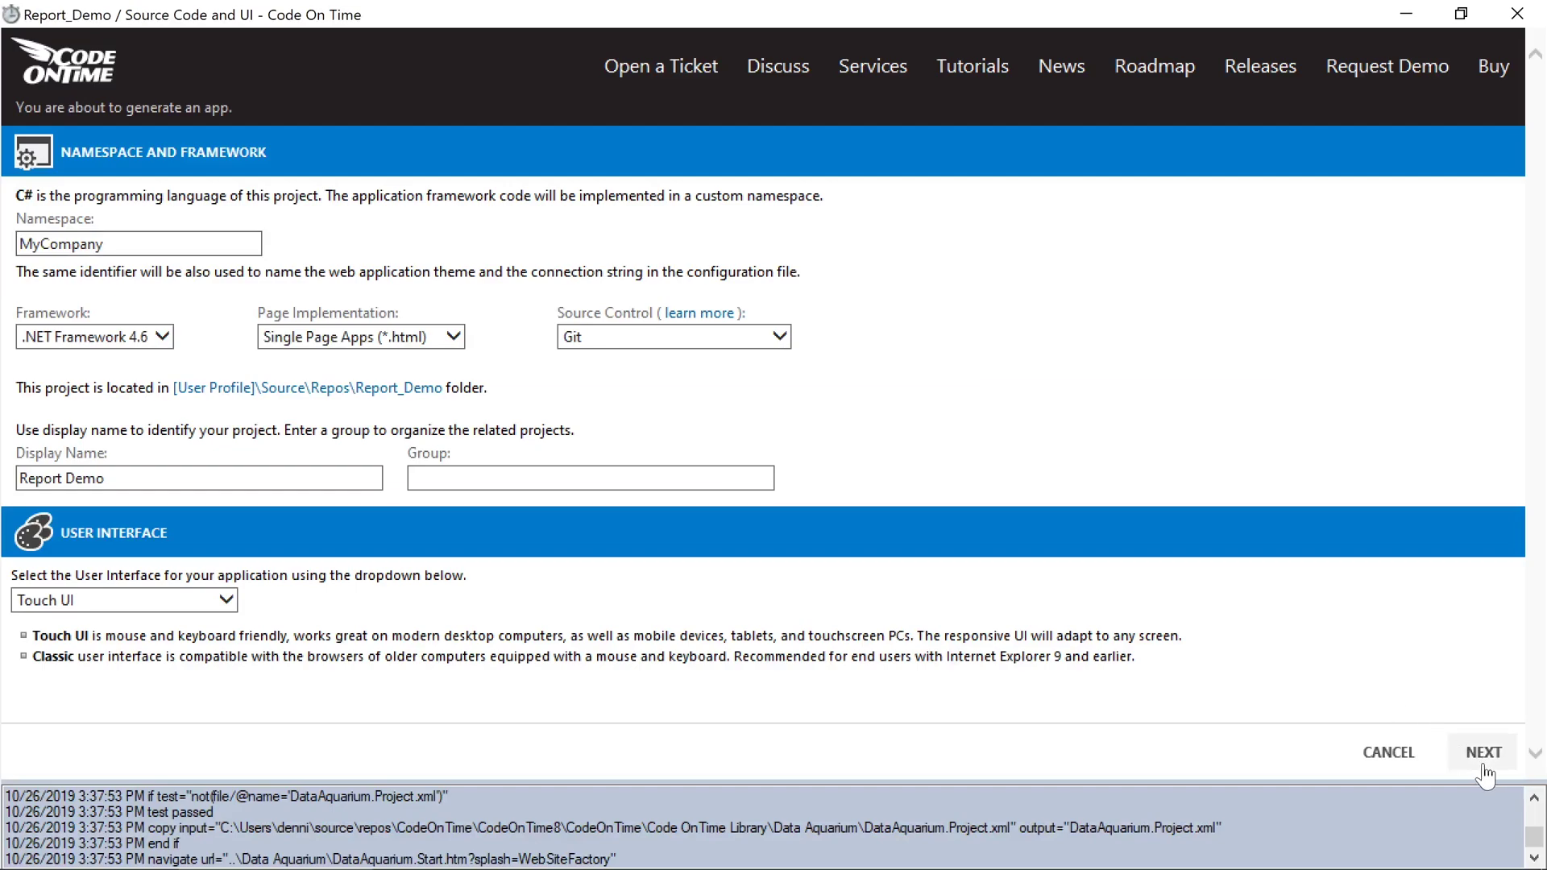
click(1481, 752)
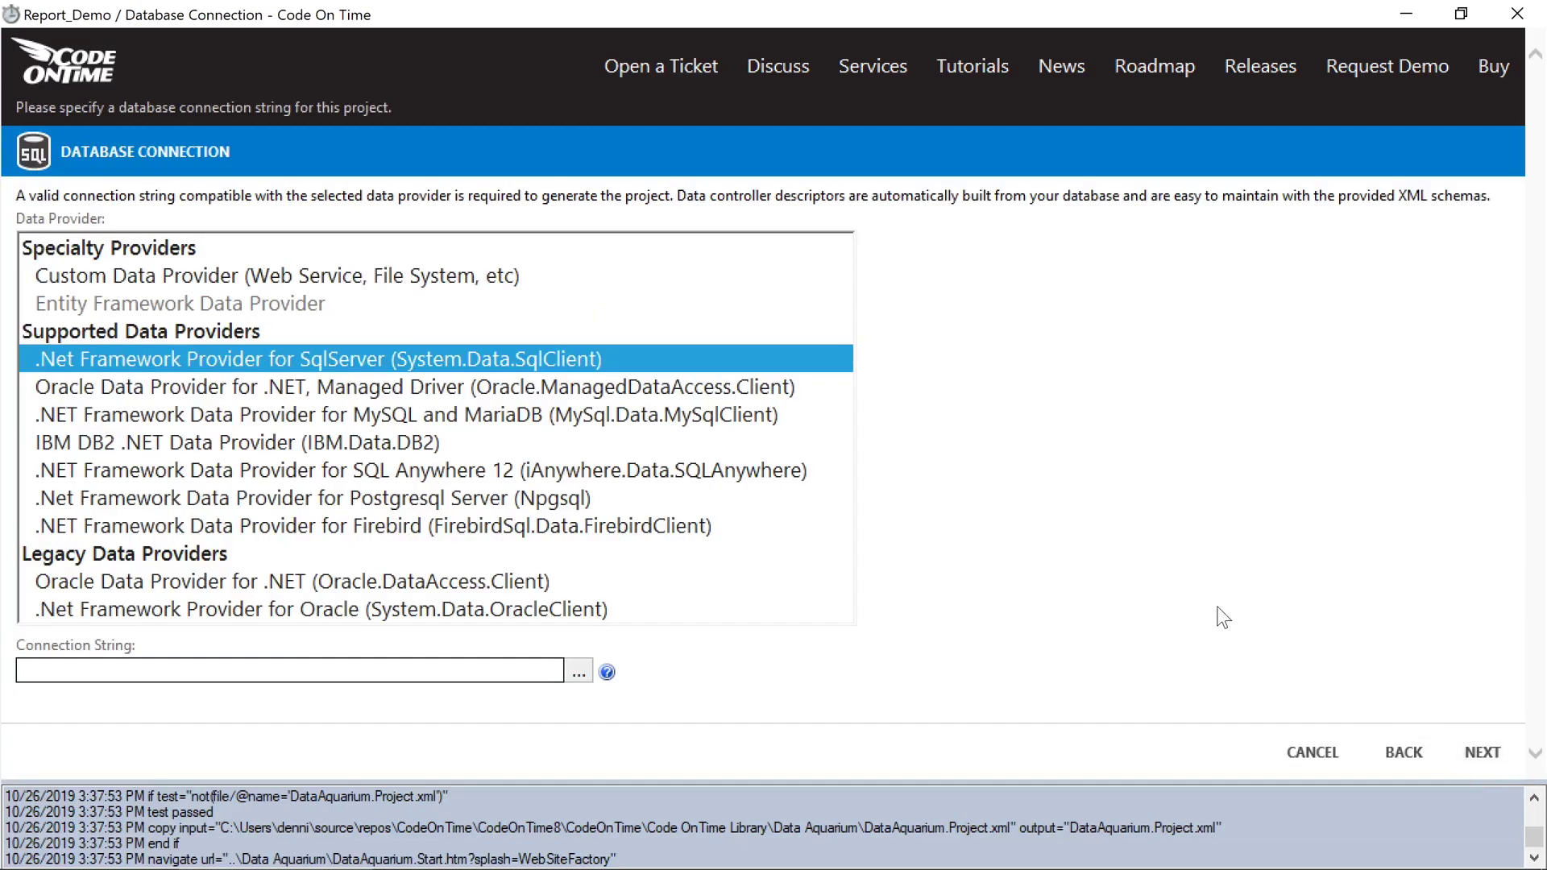
Configure the SQL Server connection to the Northwind database, check its membership status, and proceed to the data model setup.
click(578, 672)
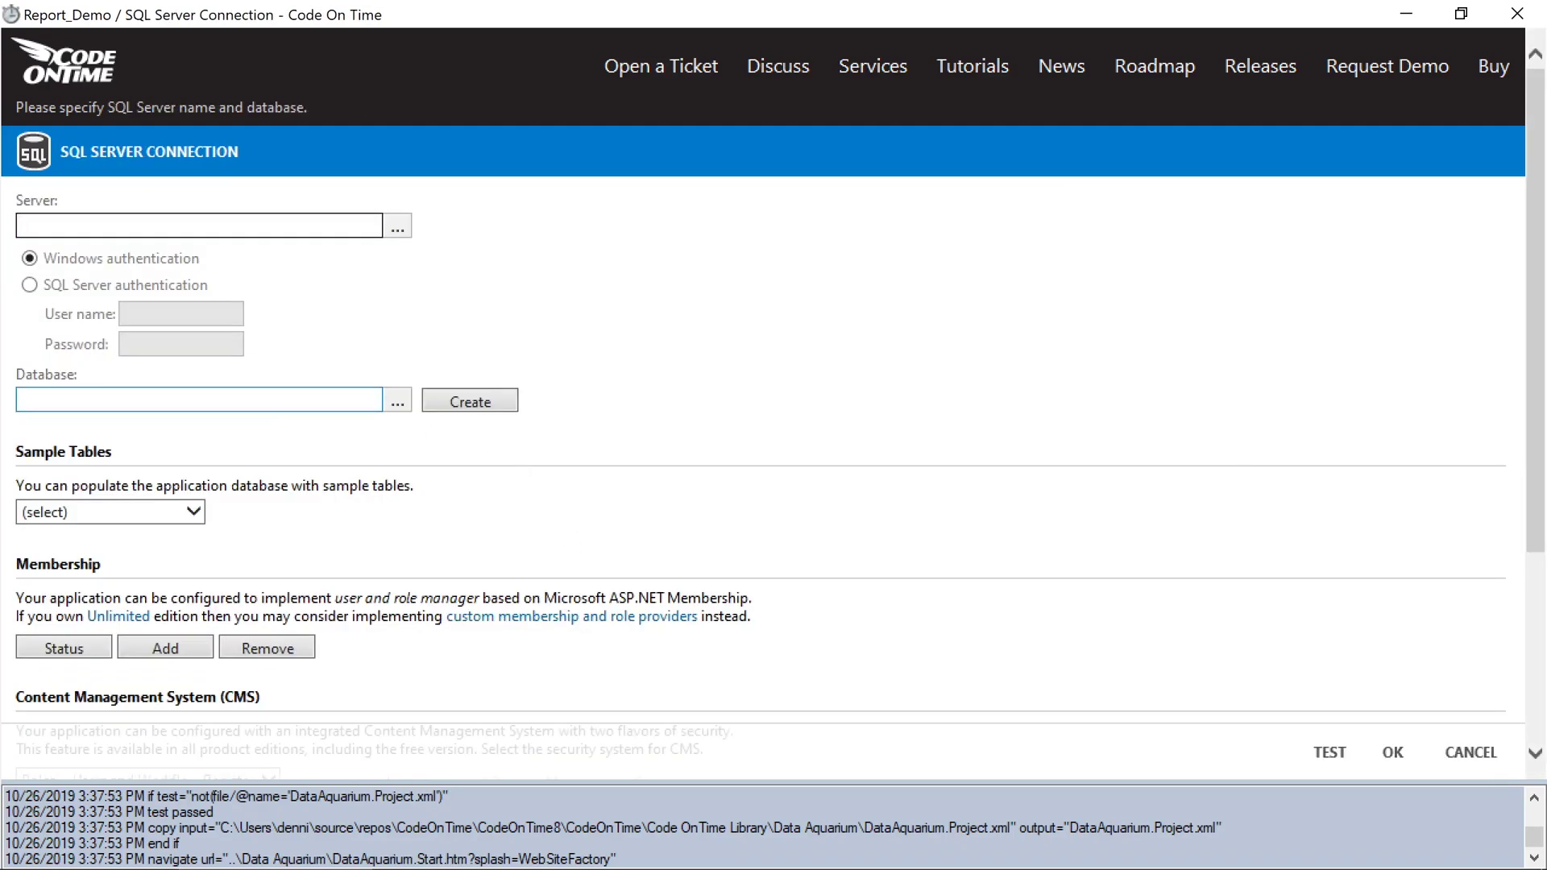
text(Northwind)
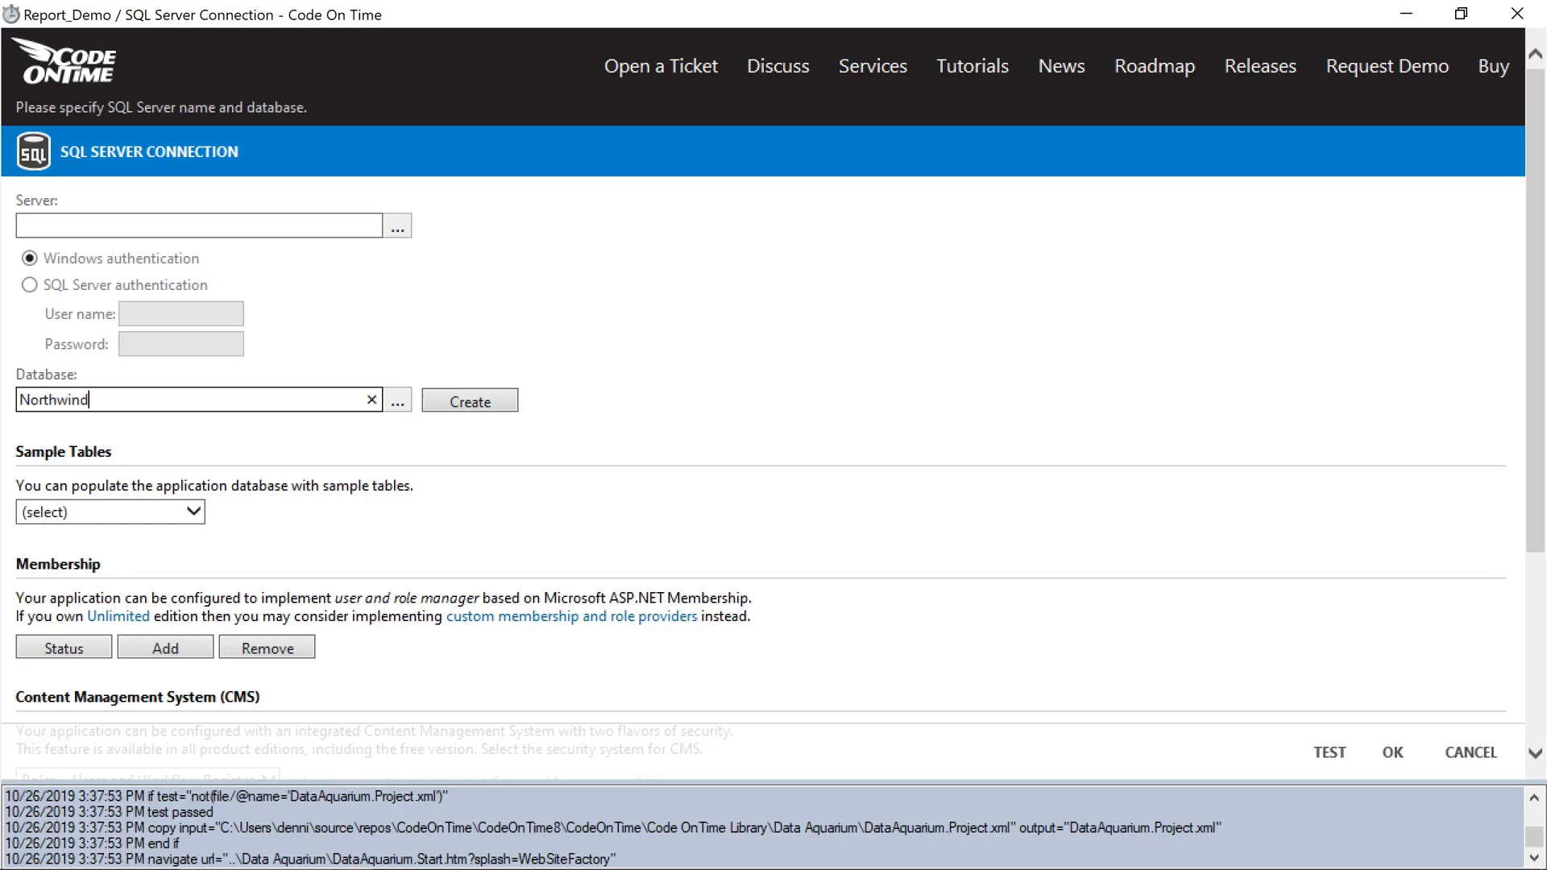
click(76, 647)
click(954, 538)
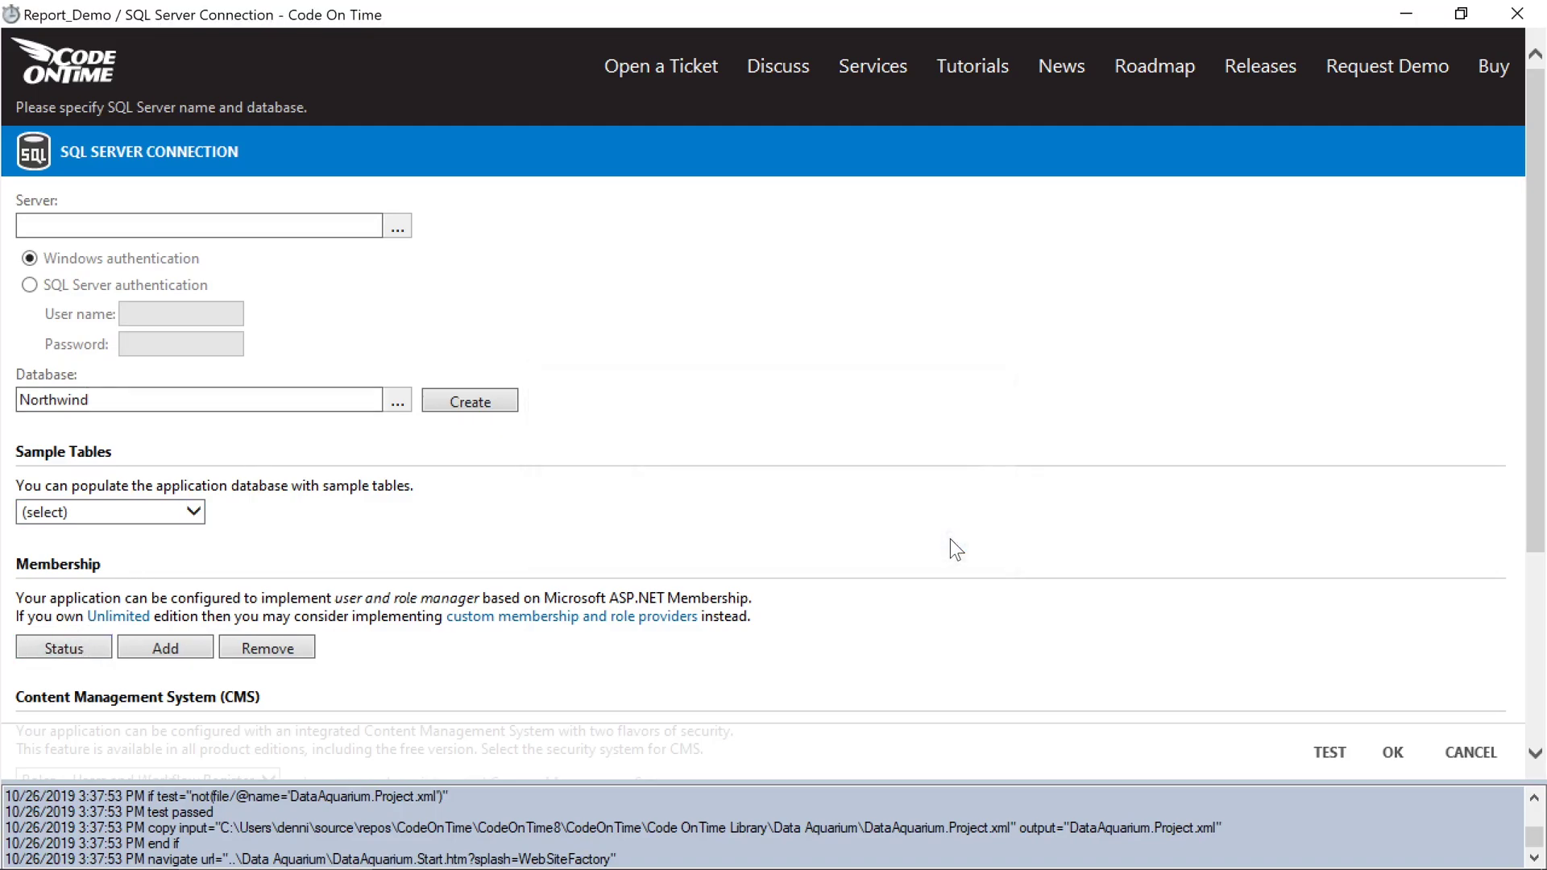
click(1392, 752)
click(1485, 752)
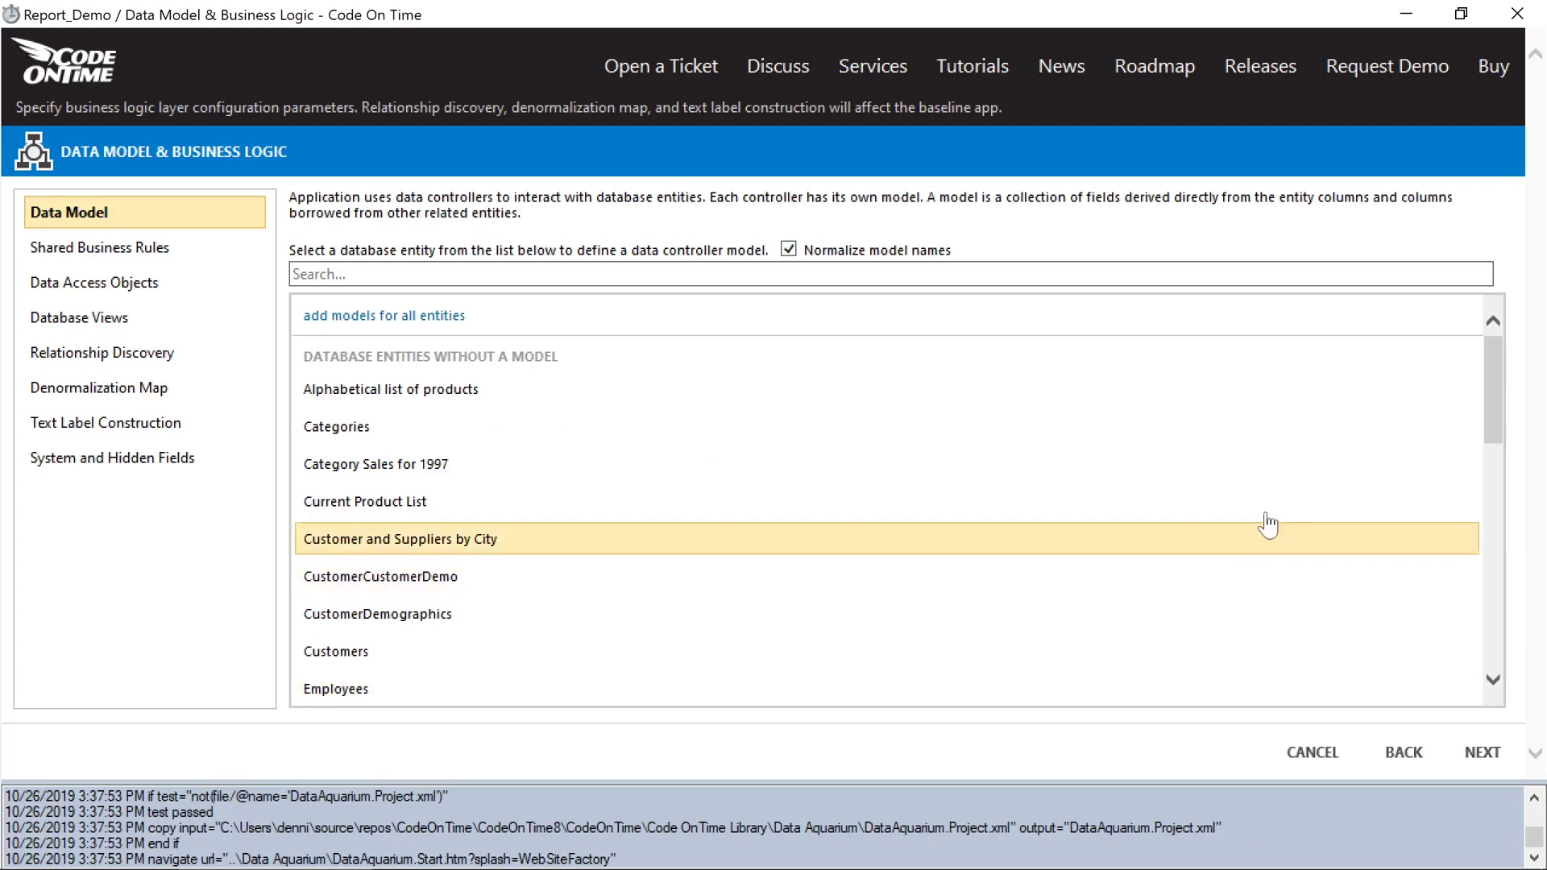
Add a data model for the Orders entity and set the OrderDate field's sort type to descending.
drag(1487, 385, 1492, 533)
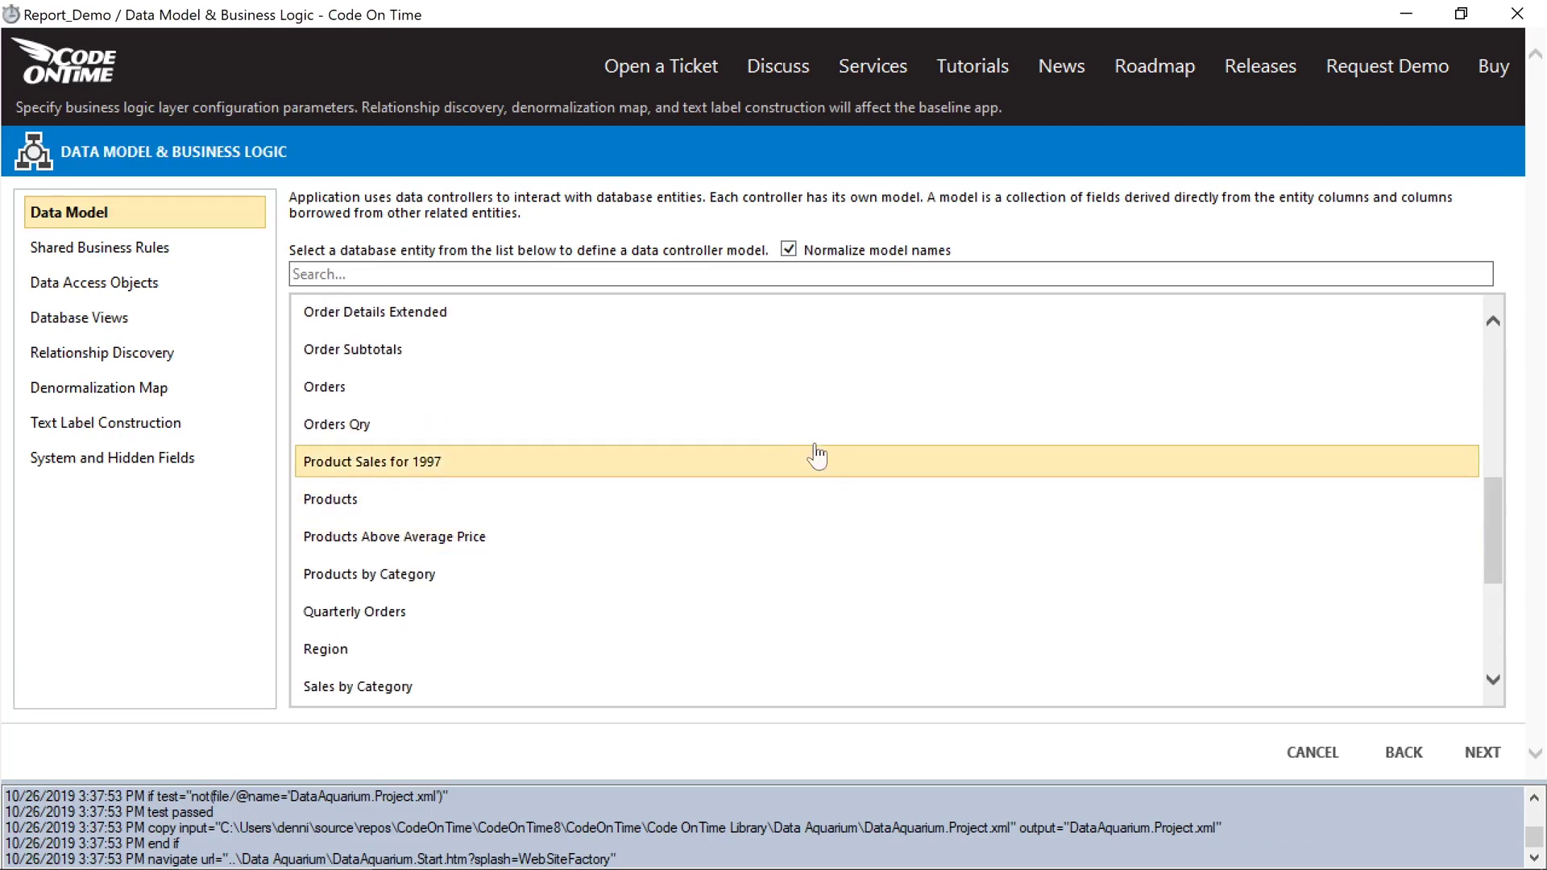
click(680, 390)
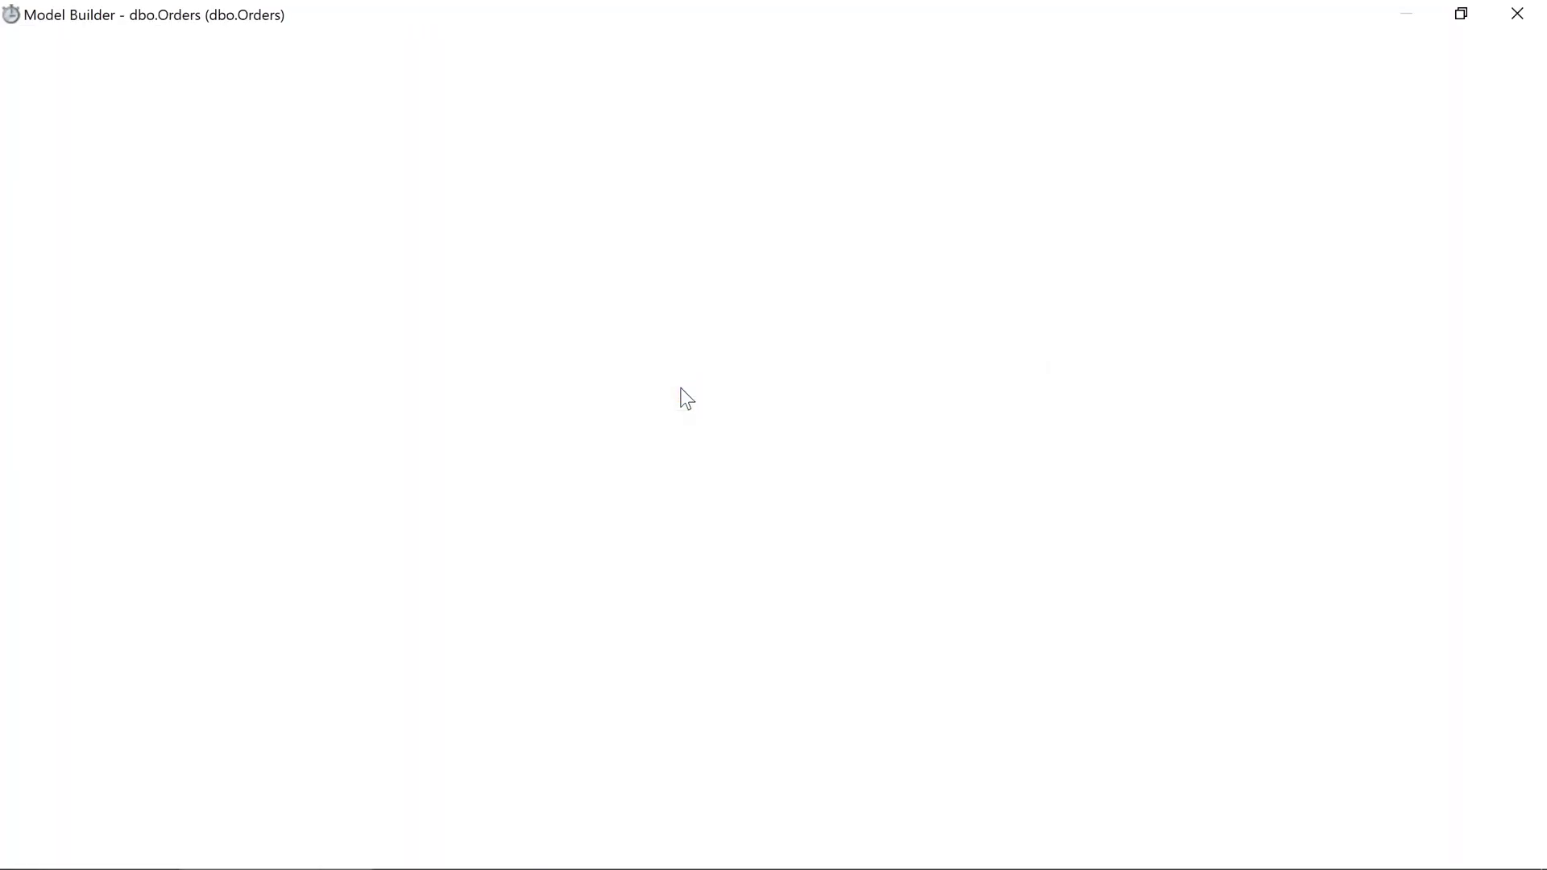
click(653, 299)
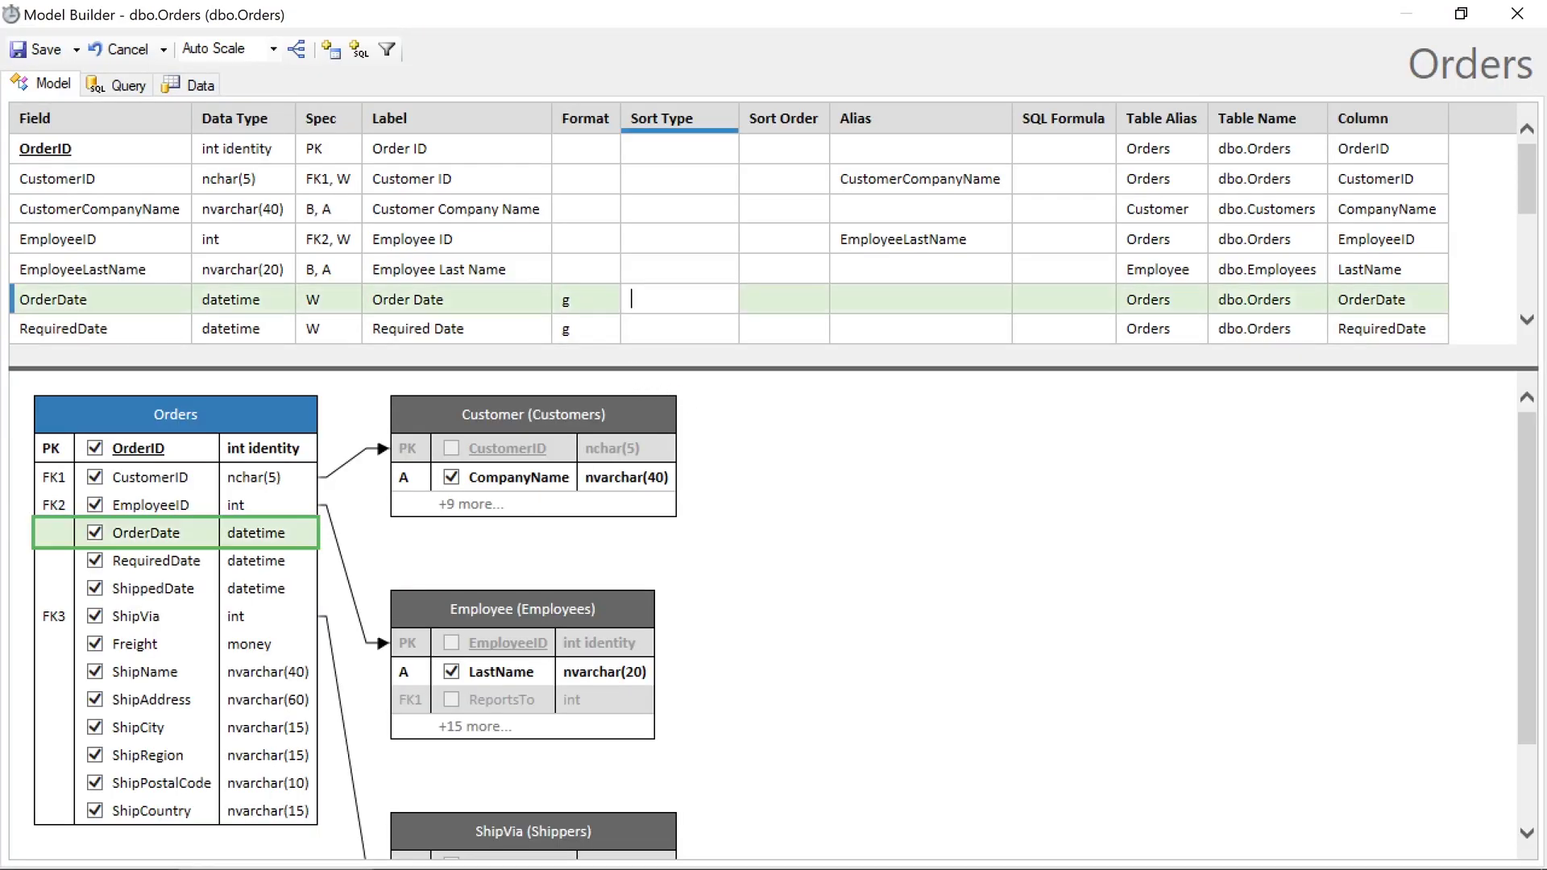
text(desc)
click(769, 501)
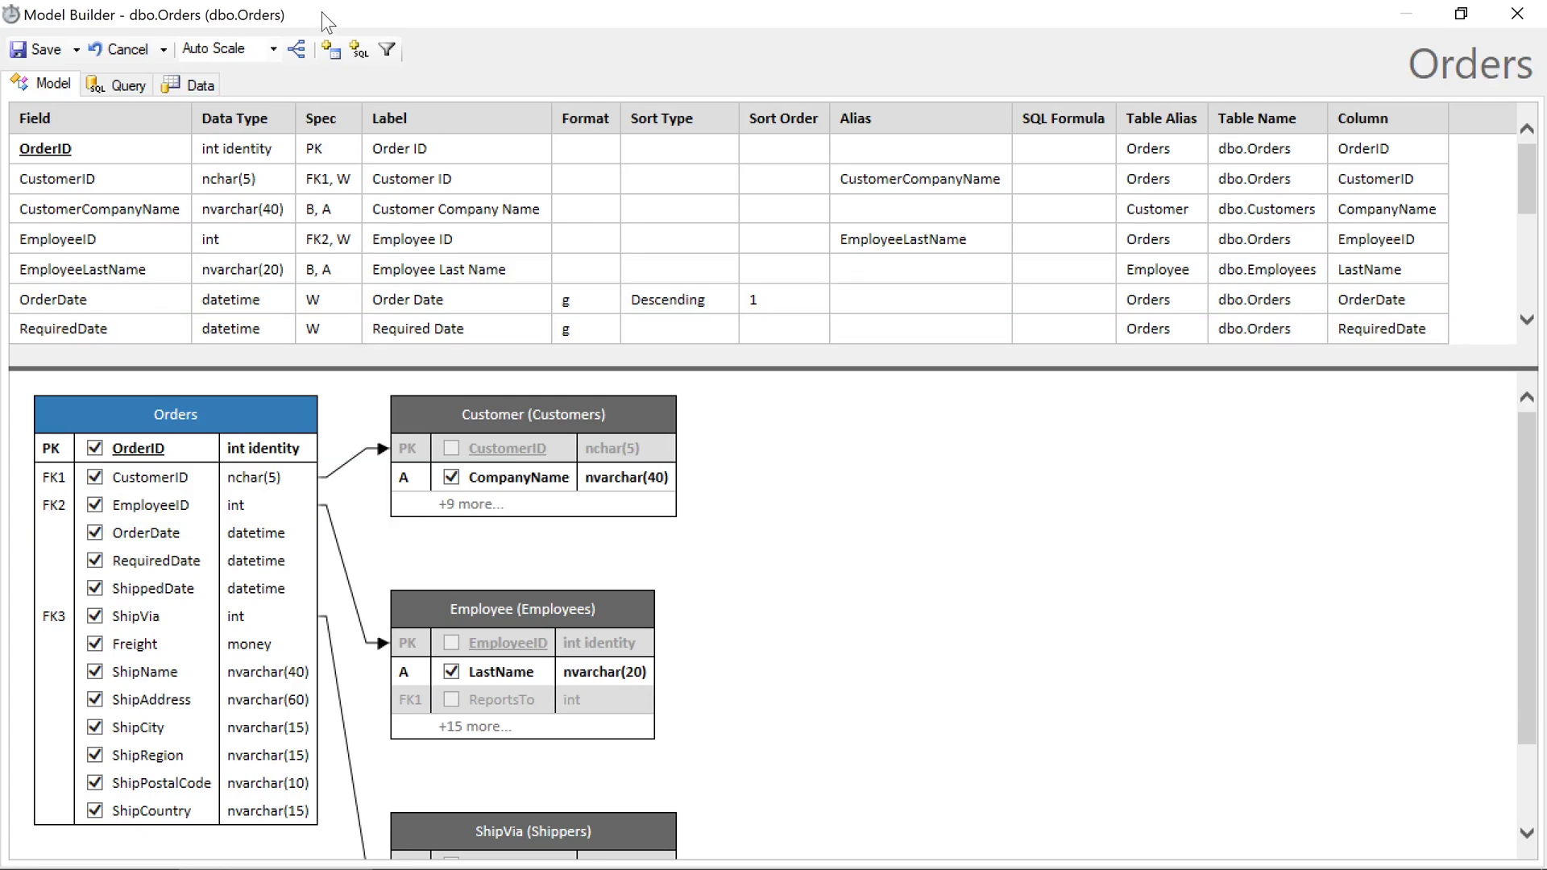
Add an OrderTotal SQL formula field computing SUM(UnitPrice * Quantity * (1 - Discount)) + Freight from "Order Details", filtered by the order's OrderID.
click(359, 50)
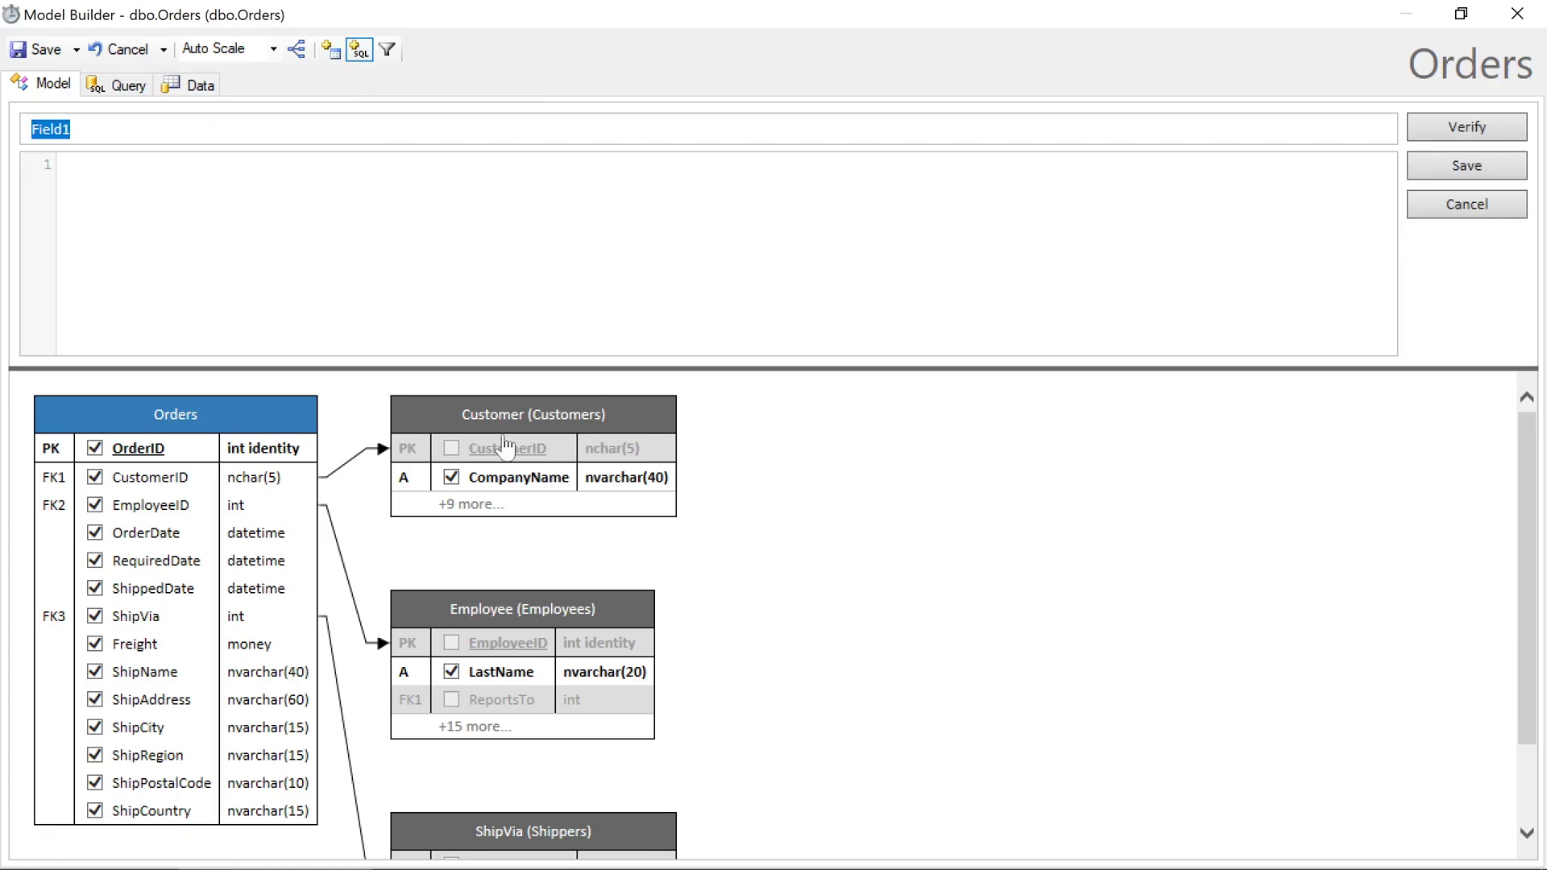
text(OrderTotal)
key(Tab)
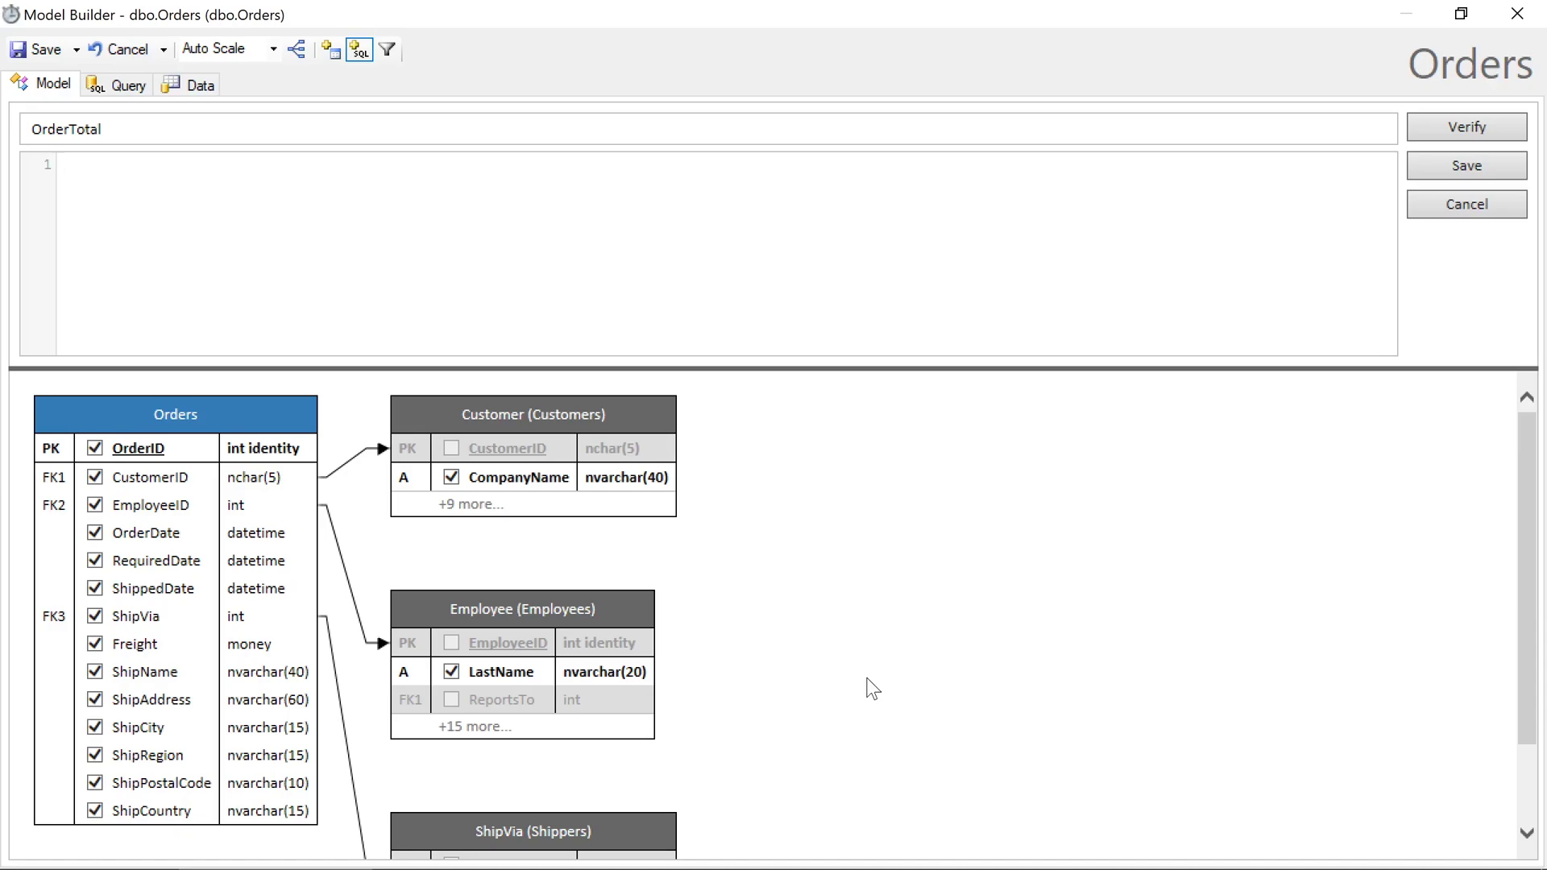
text(SELECT SUM(UnitPrice * Quantity * (1 - Discount)) + Fre)
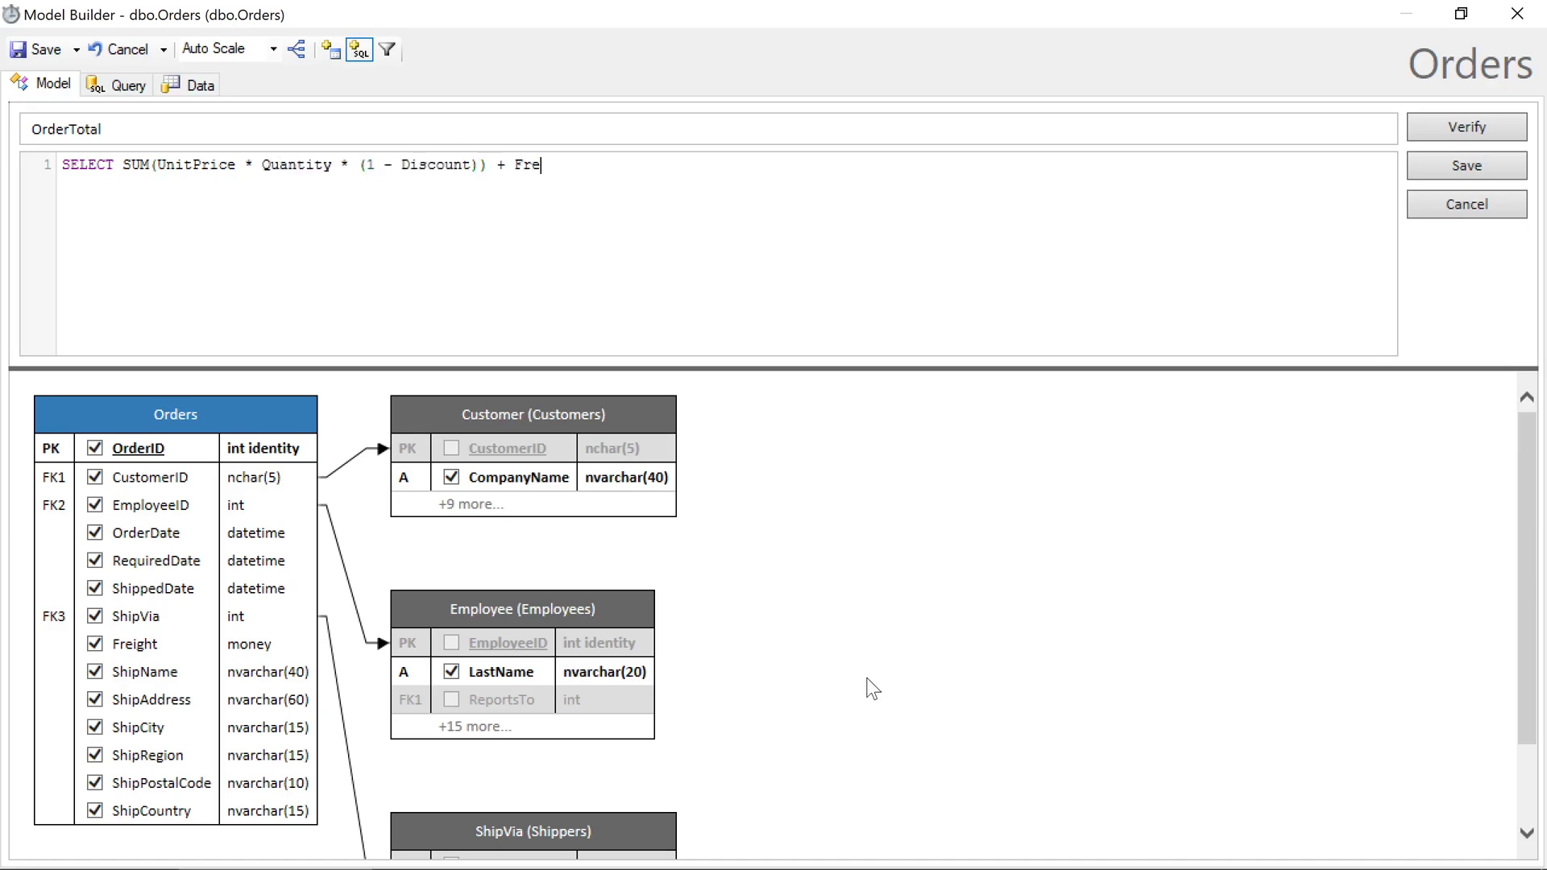
text(ight FROM "Order Details")
key(Return)
text(WHERE OrderID =)
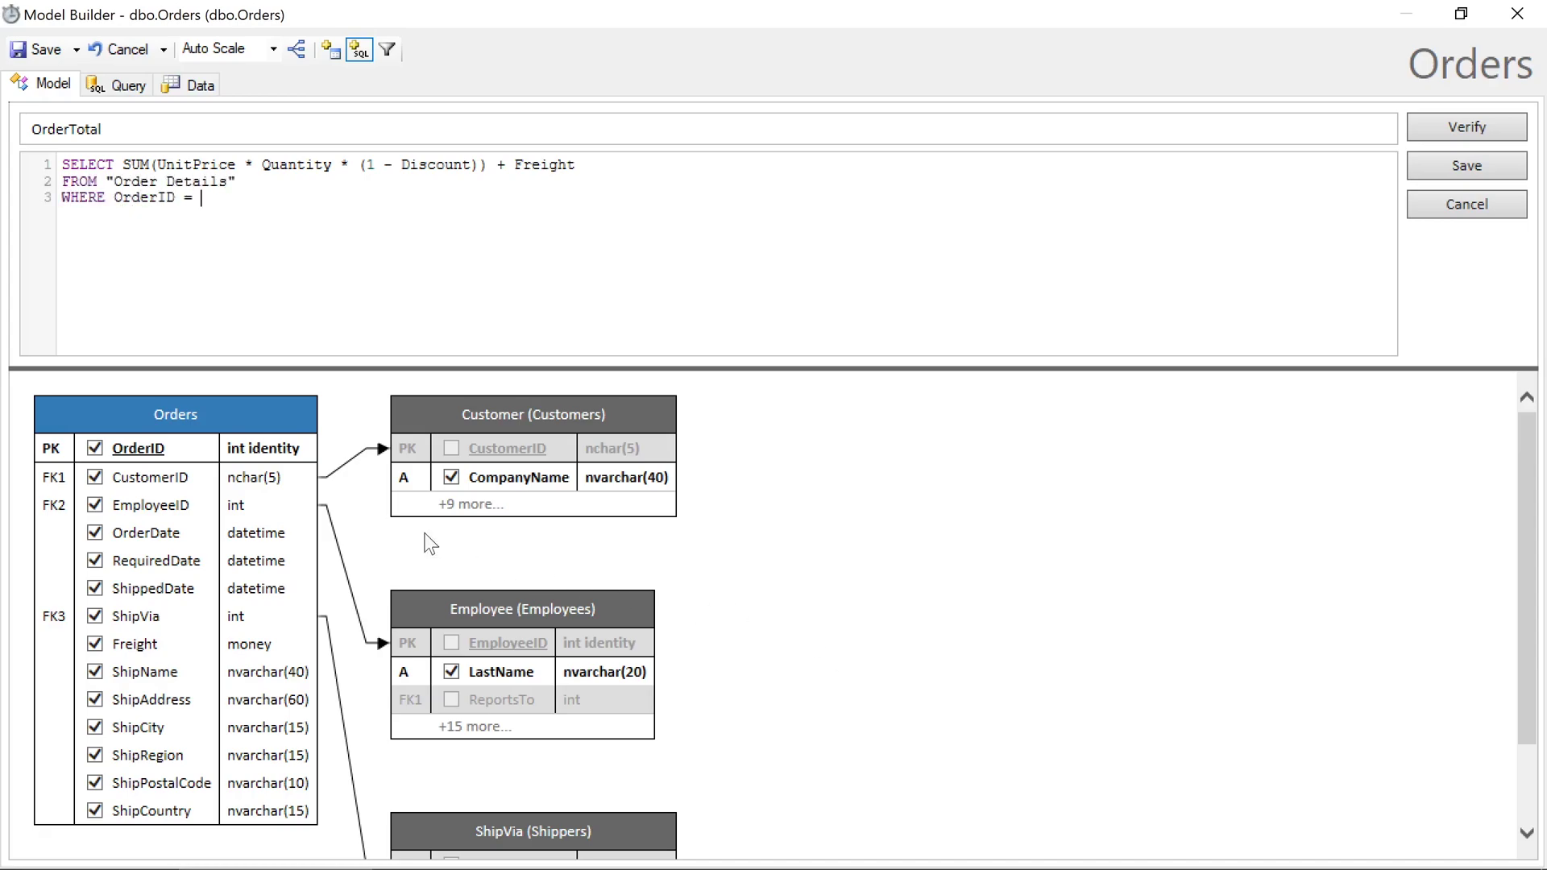
drag(138, 448, 322, 278)
click(1465, 166)
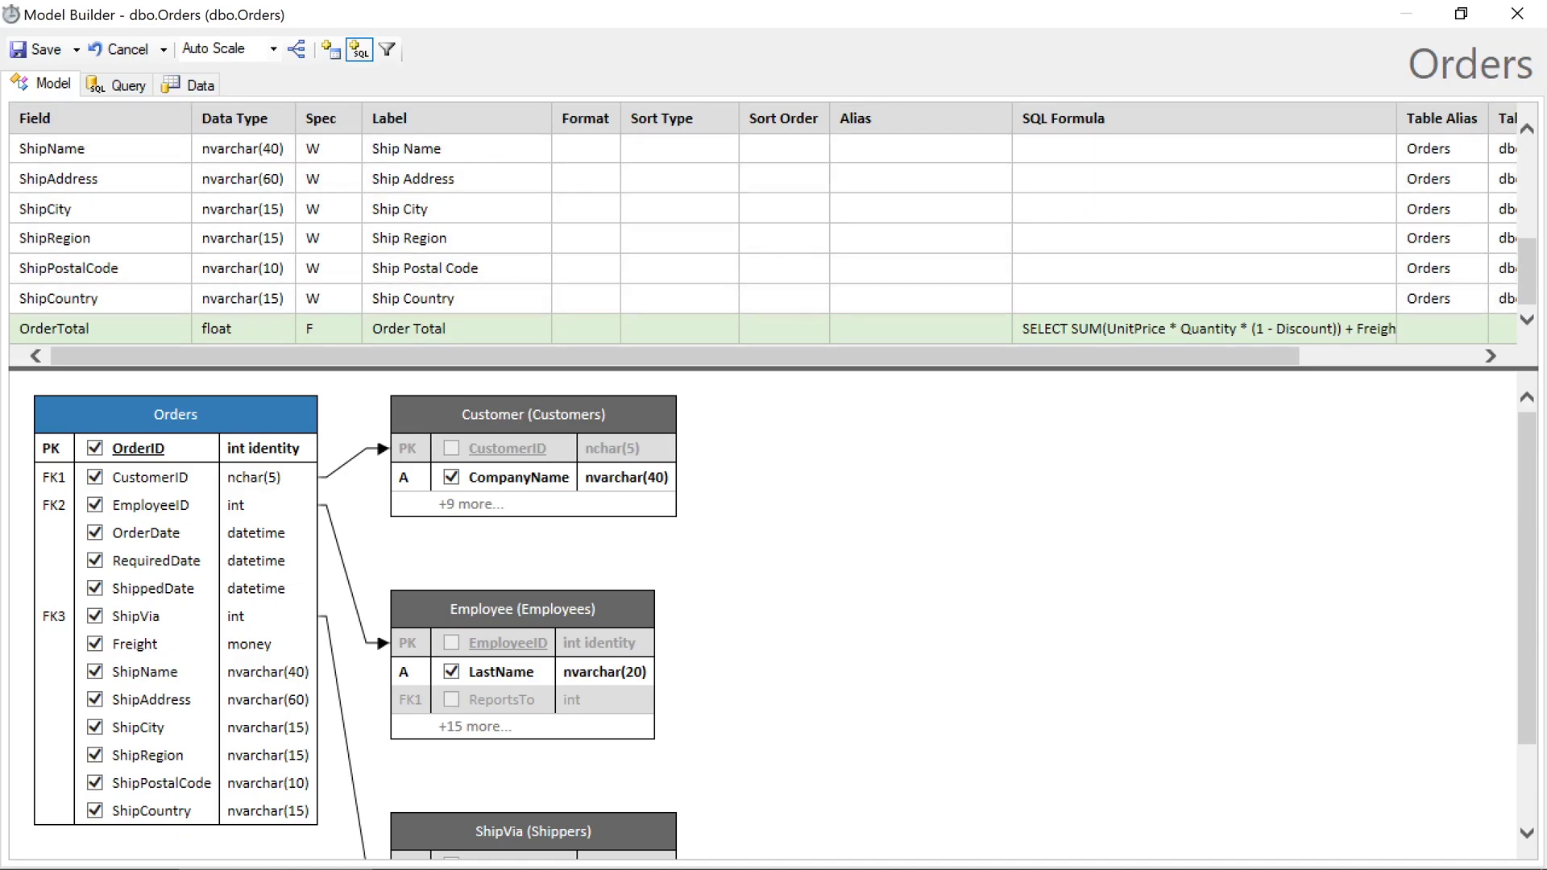
Set the format of the OrderTotal field to c.
click(586, 328)
text(c)
key(Return)
click(911, 489)
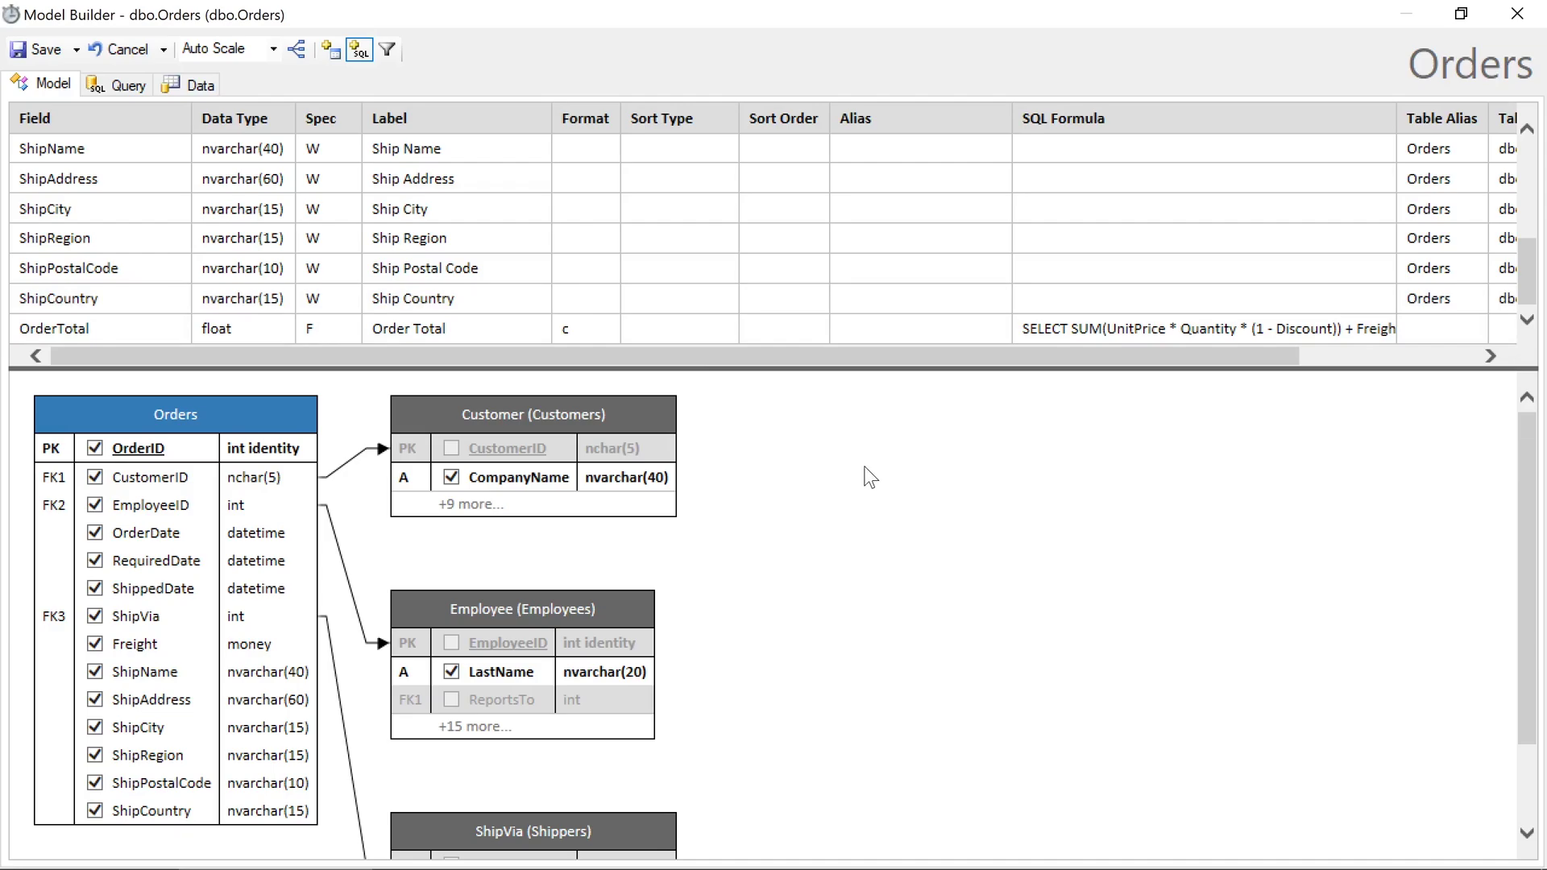
Preview the Orders model's data with raw data display turned off, checking the OrderTotal column, and save the model.
click(191, 85)
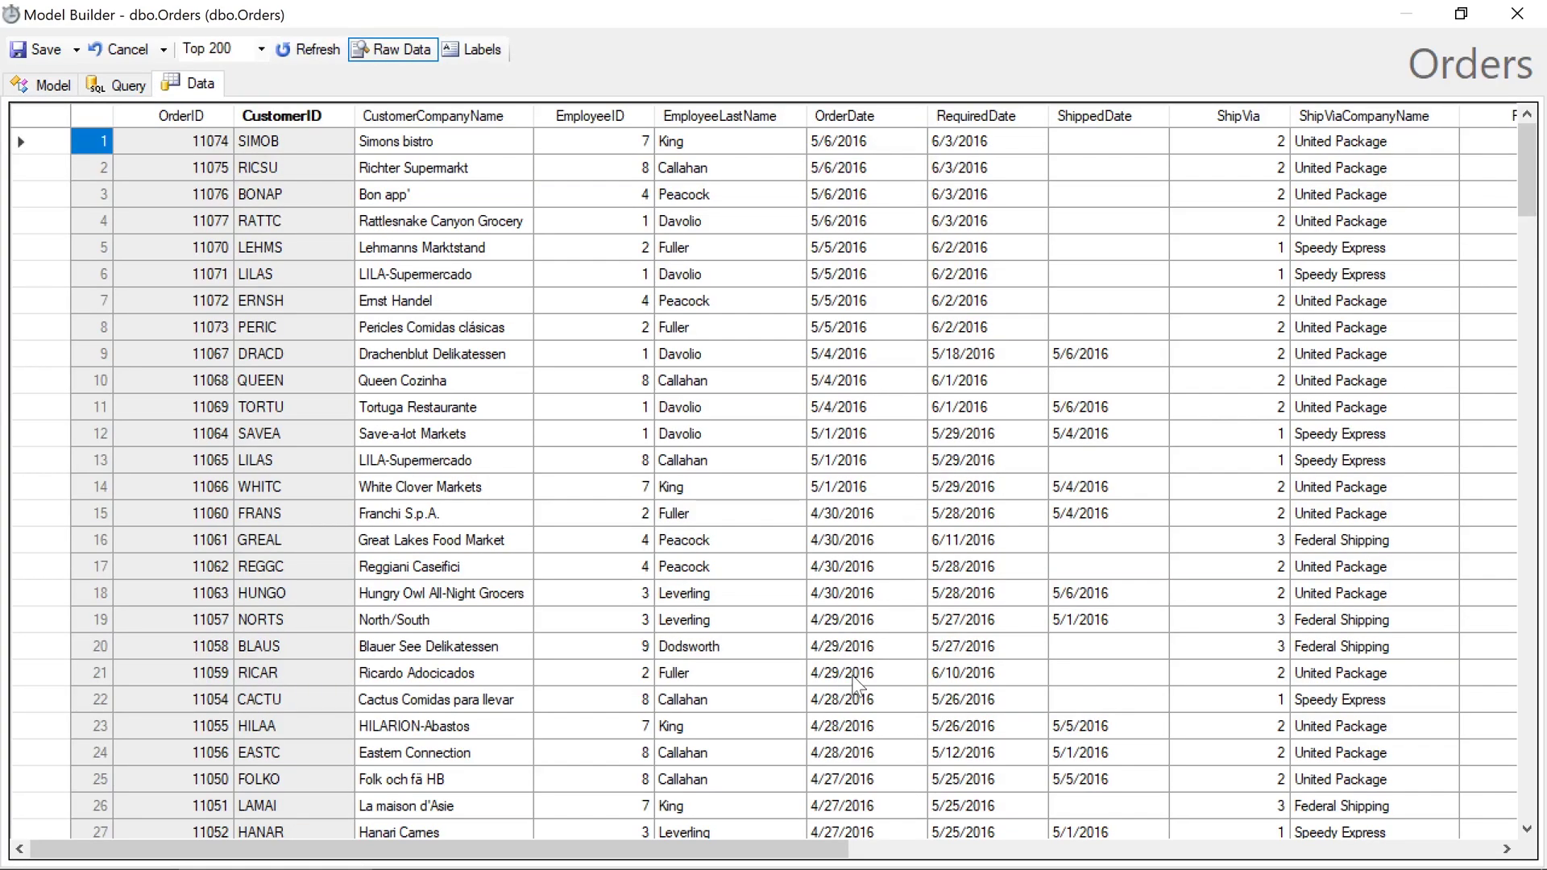
drag(815, 850, 1463, 850)
click(392, 49)
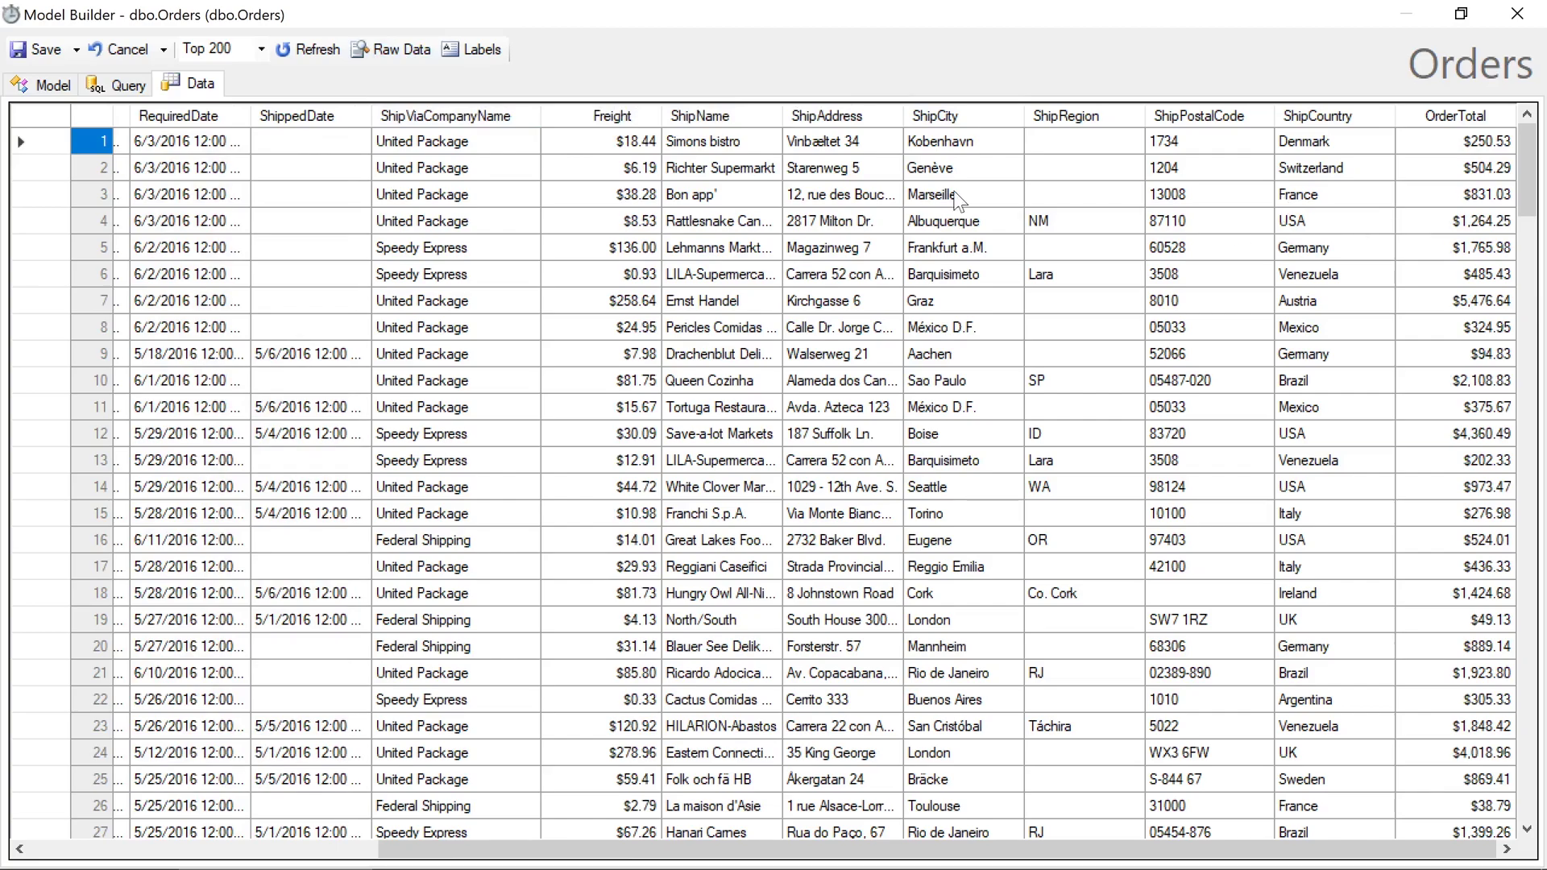
click(36, 50)
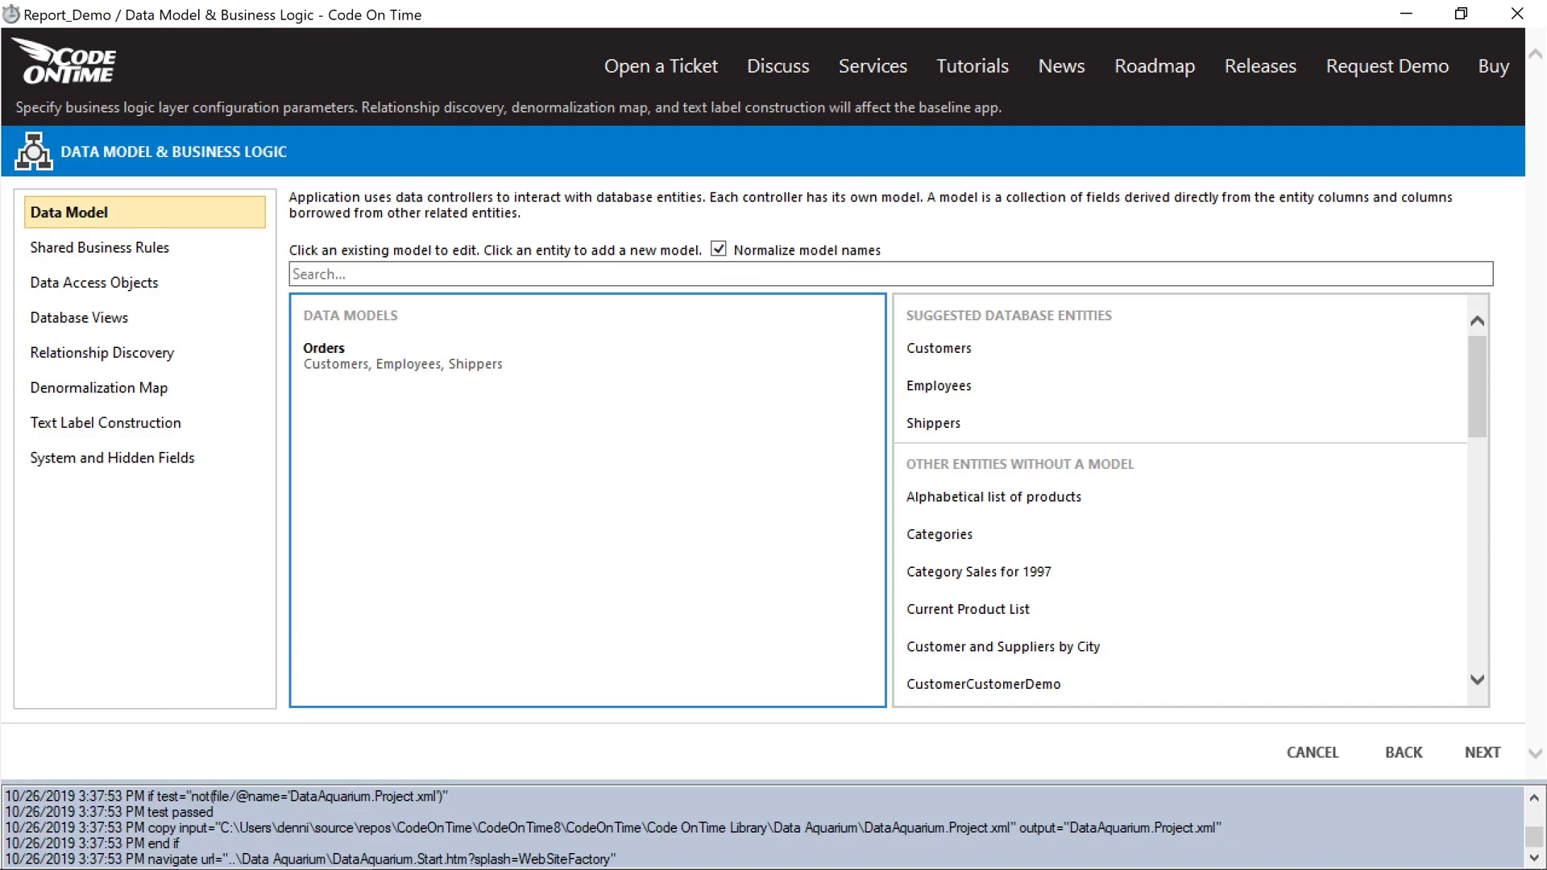
Add a Customers data model with CompanyName moved above CustomerID and sorted ascending, and save it.
click(988, 361)
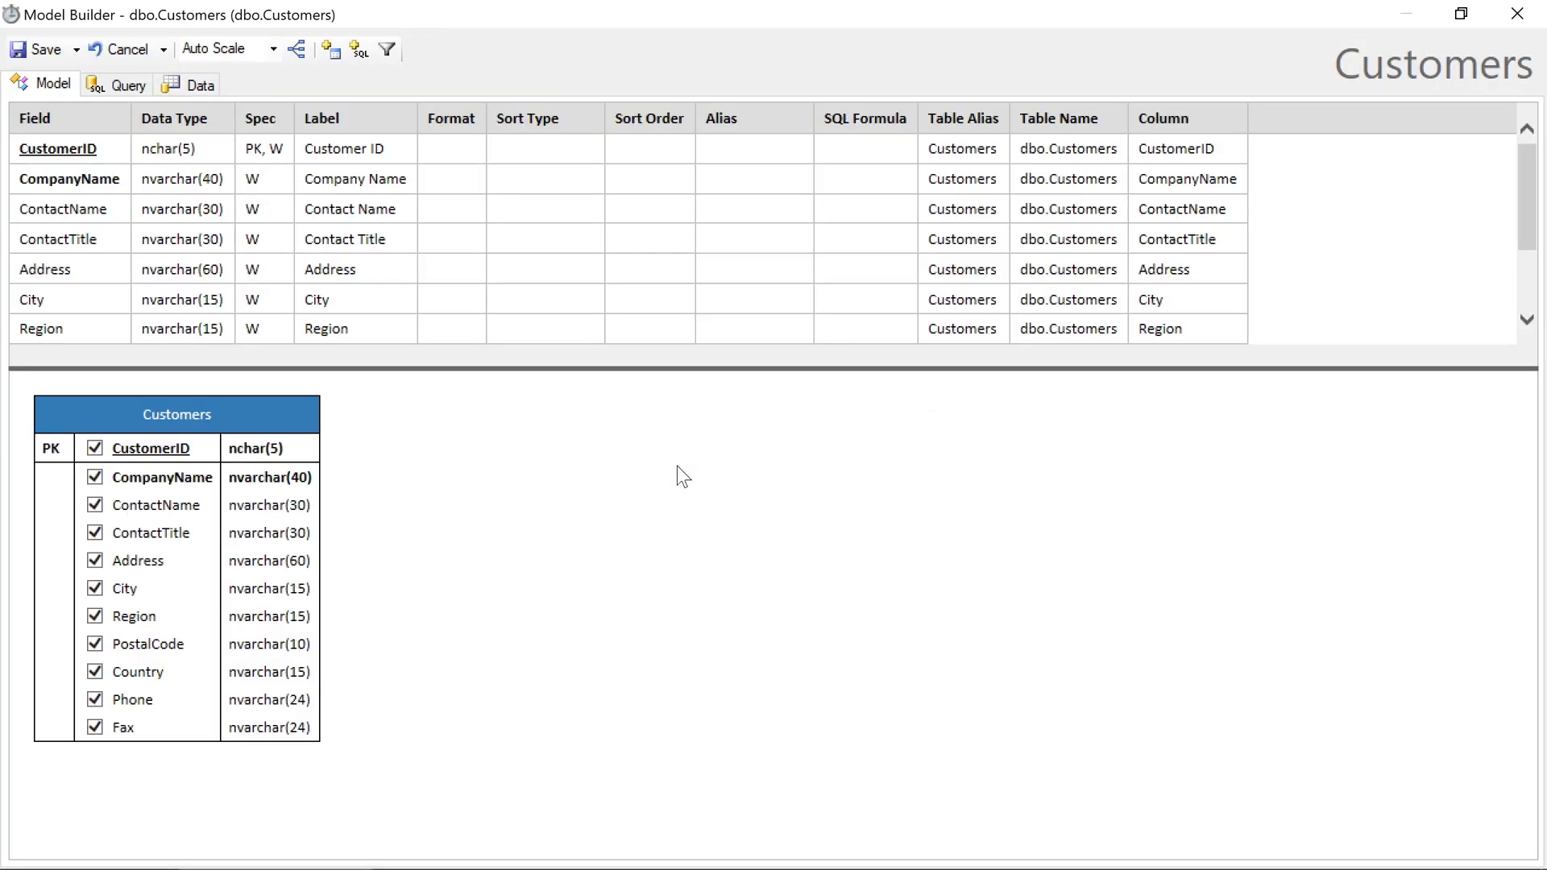
drag(57, 179, 38, 141)
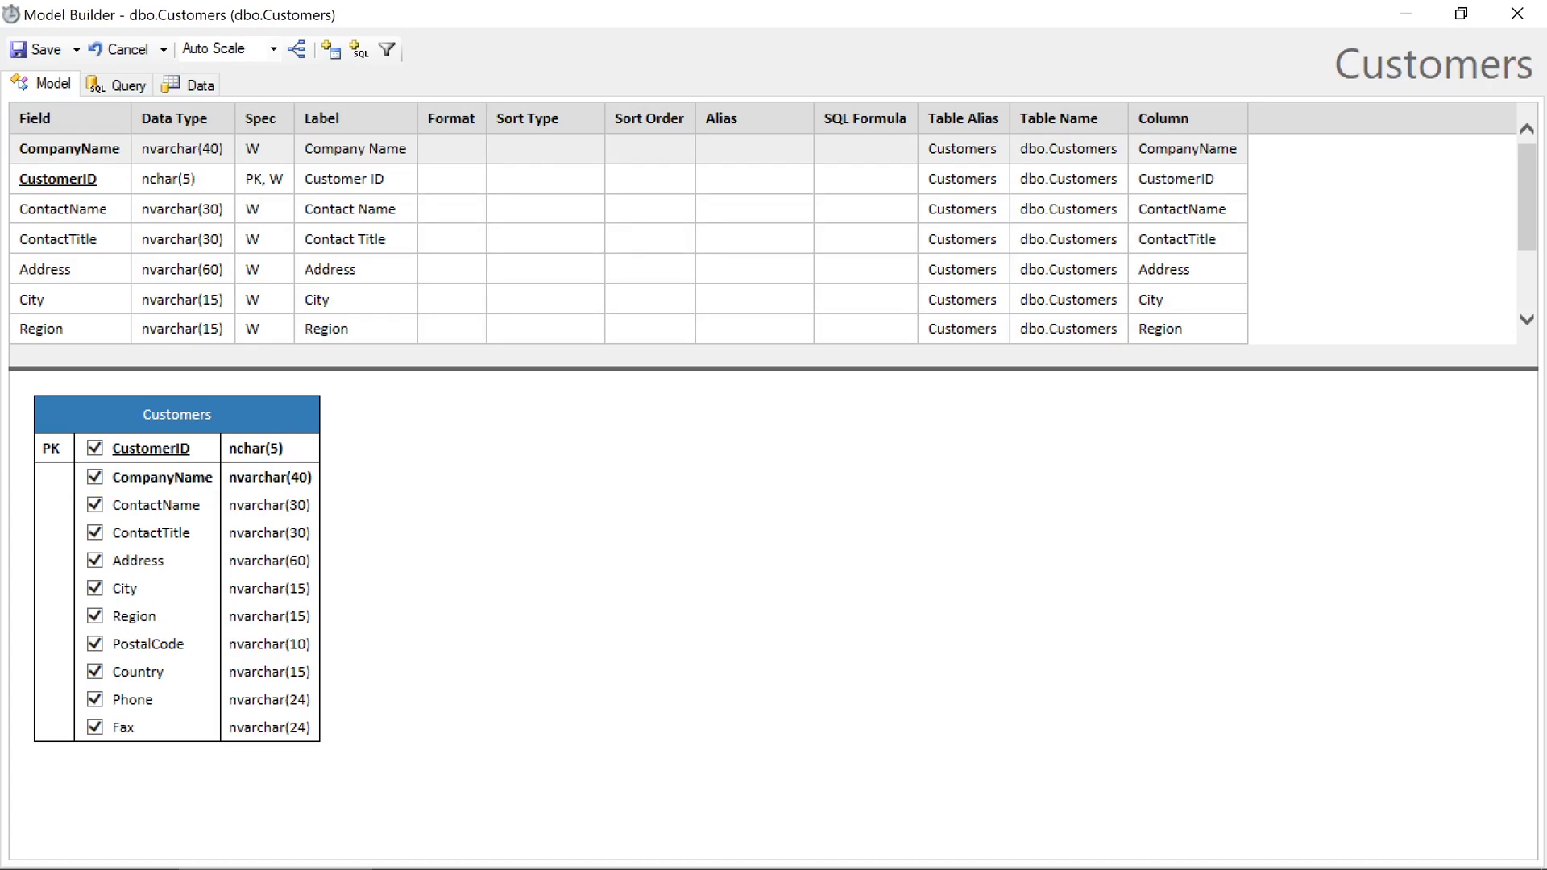
click(545, 148)
text(asc)
key(Return)
click(36, 49)
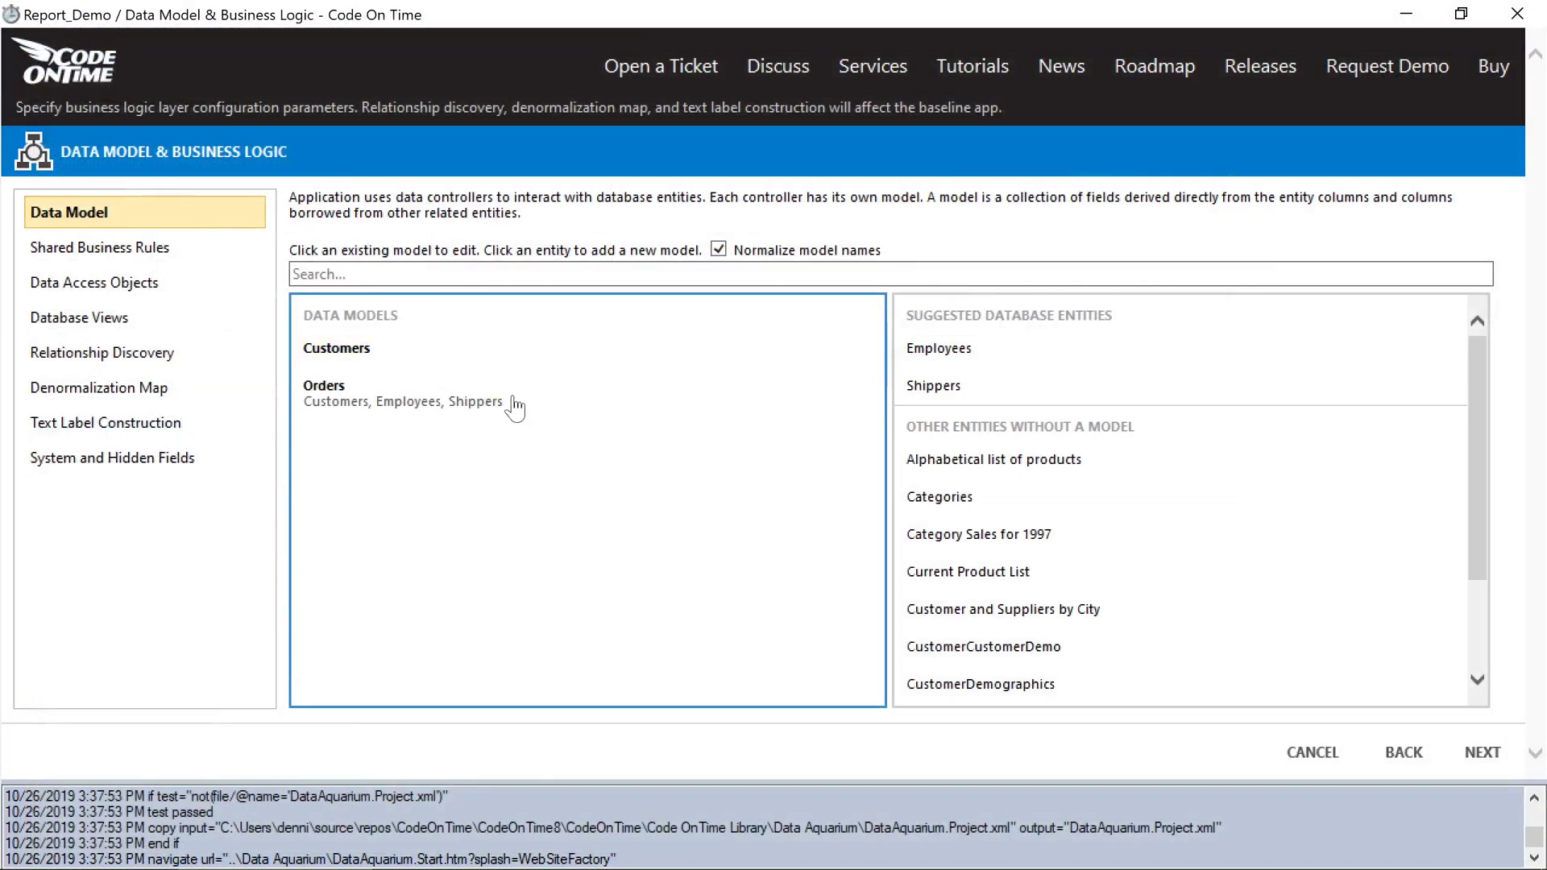
Add an Employees data model sorted ascending by LastName, and save it.
click(990, 352)
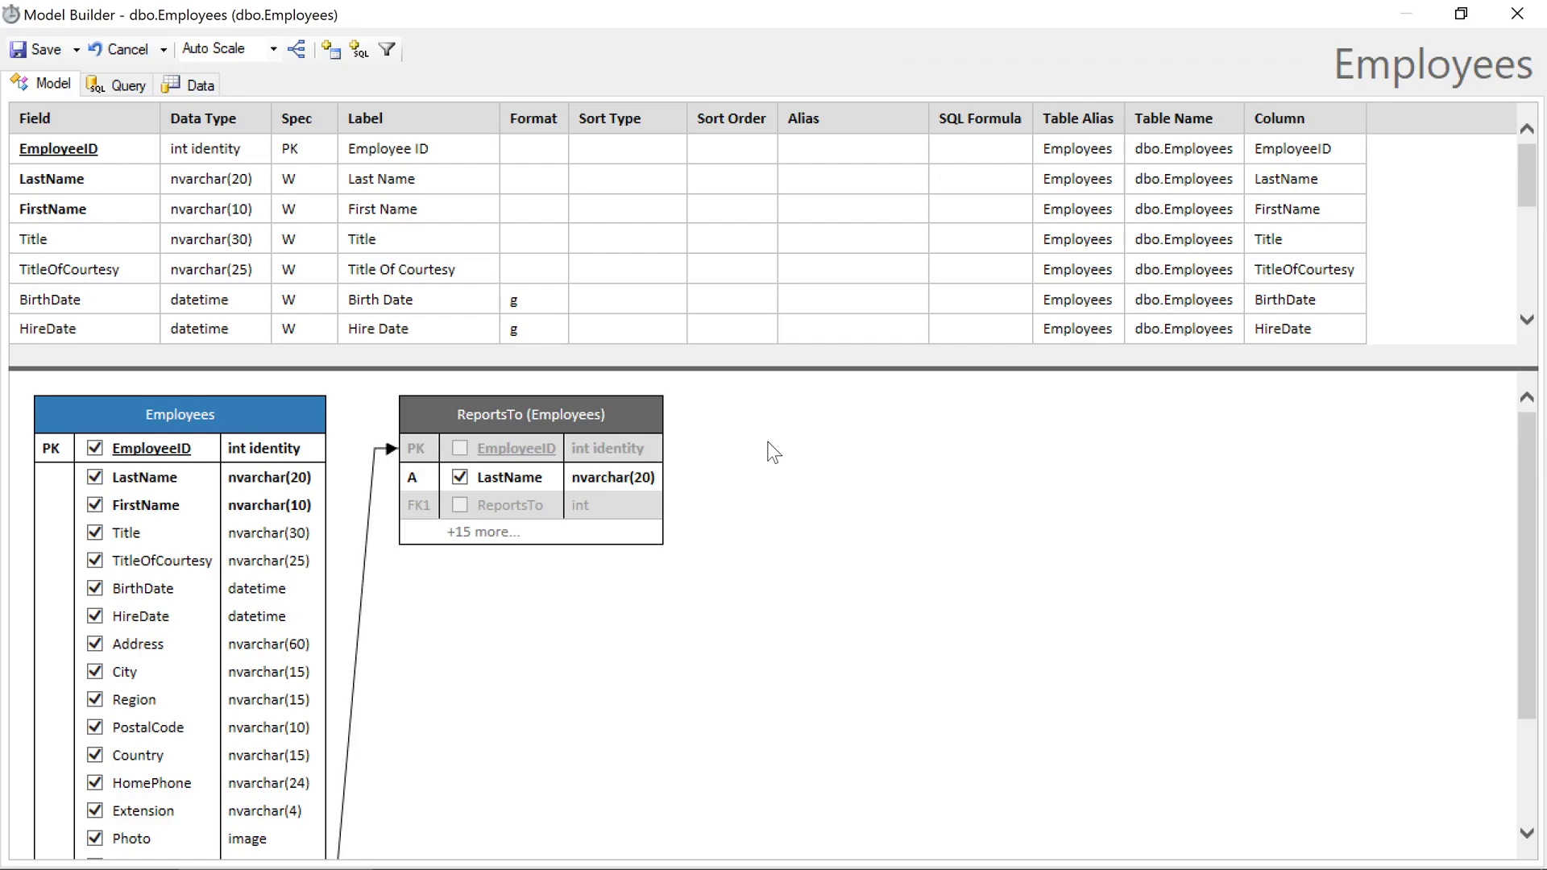
text(a)
key(Return)
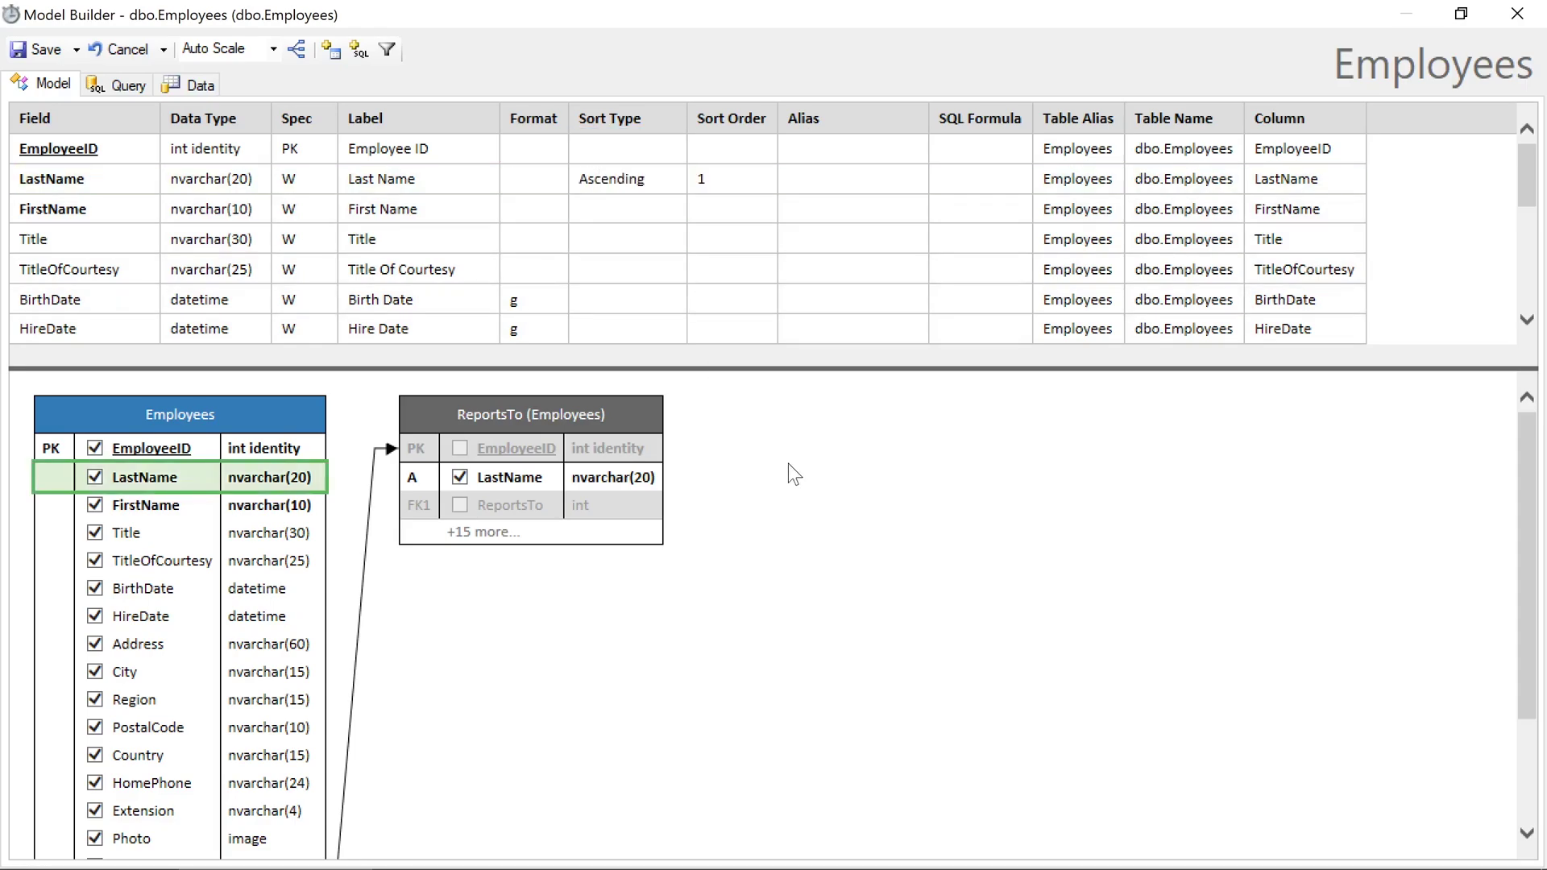
click(36, 49)
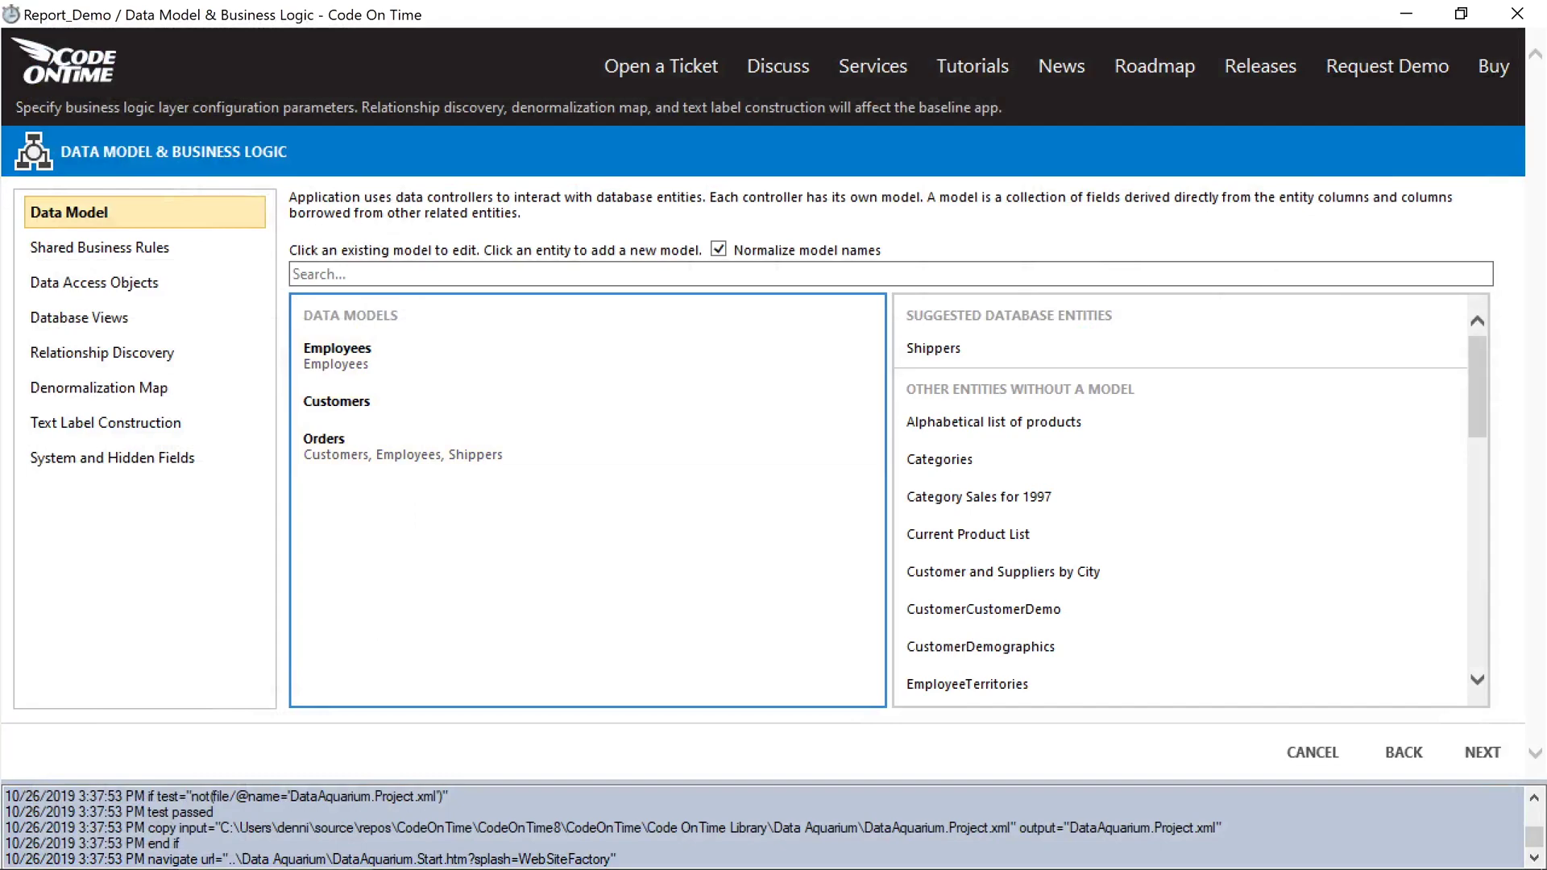
Add a Shippers data model sorted ascending by CompanyName, and save it.
click(933, 348)
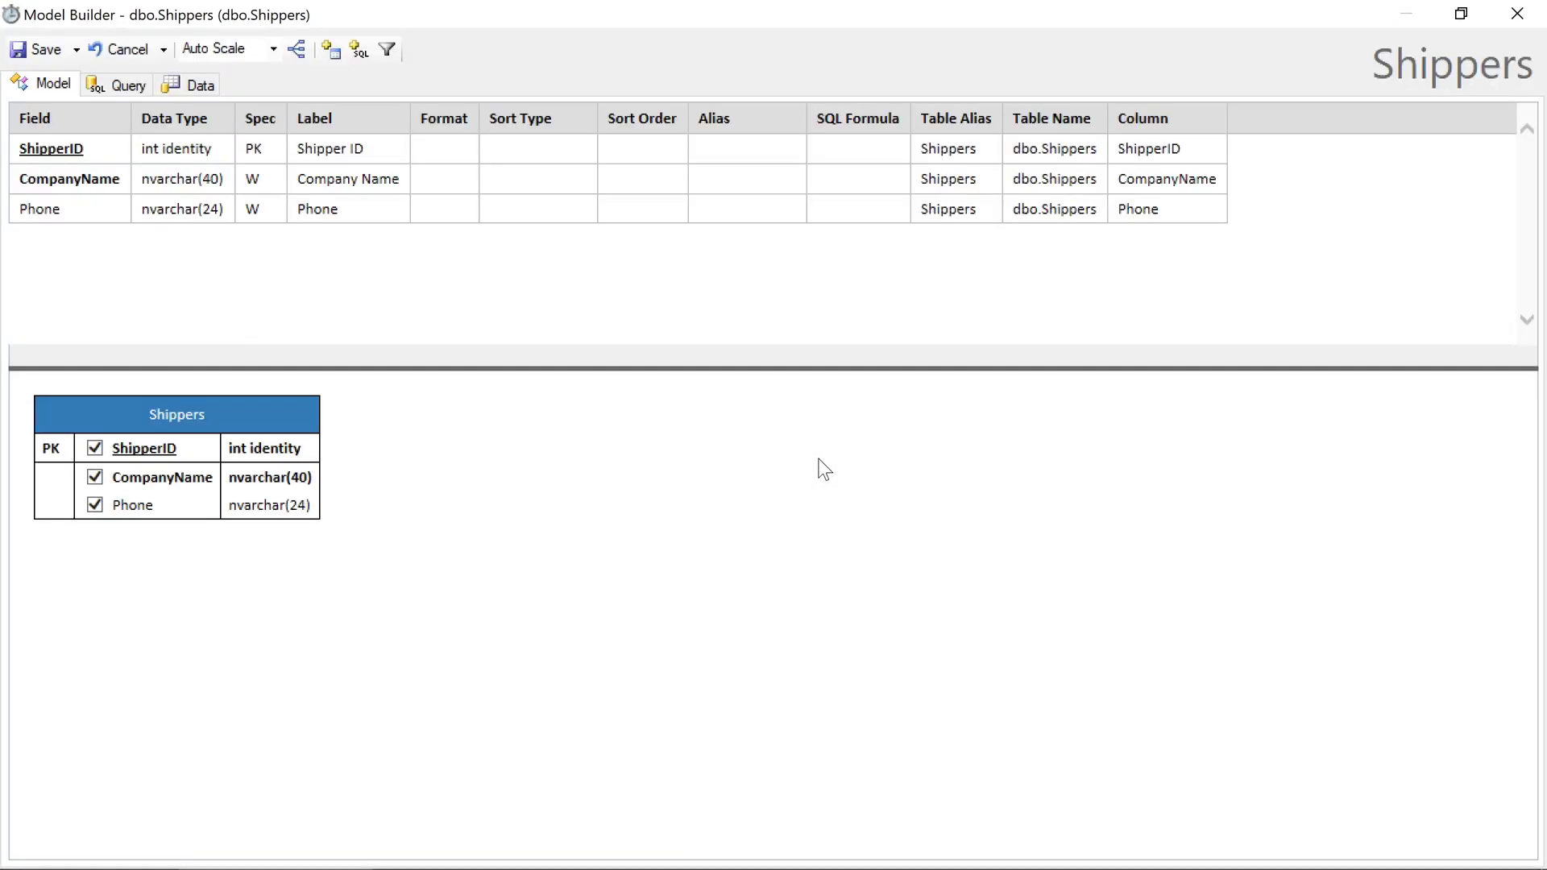
click(534, 179)
text(asc)
click(539, 313)
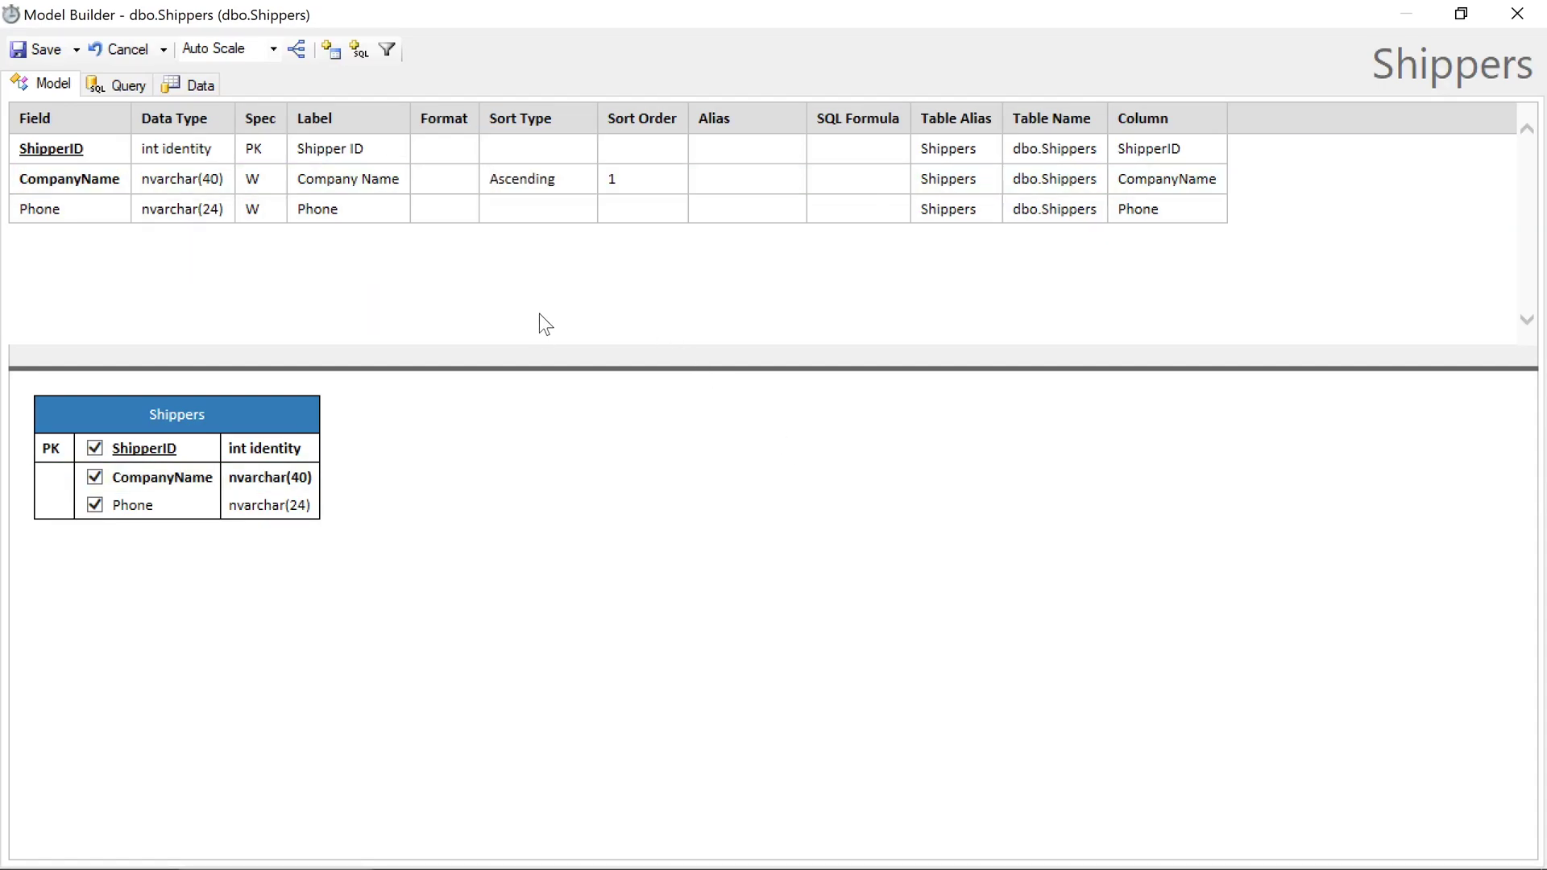
click(27, 50)
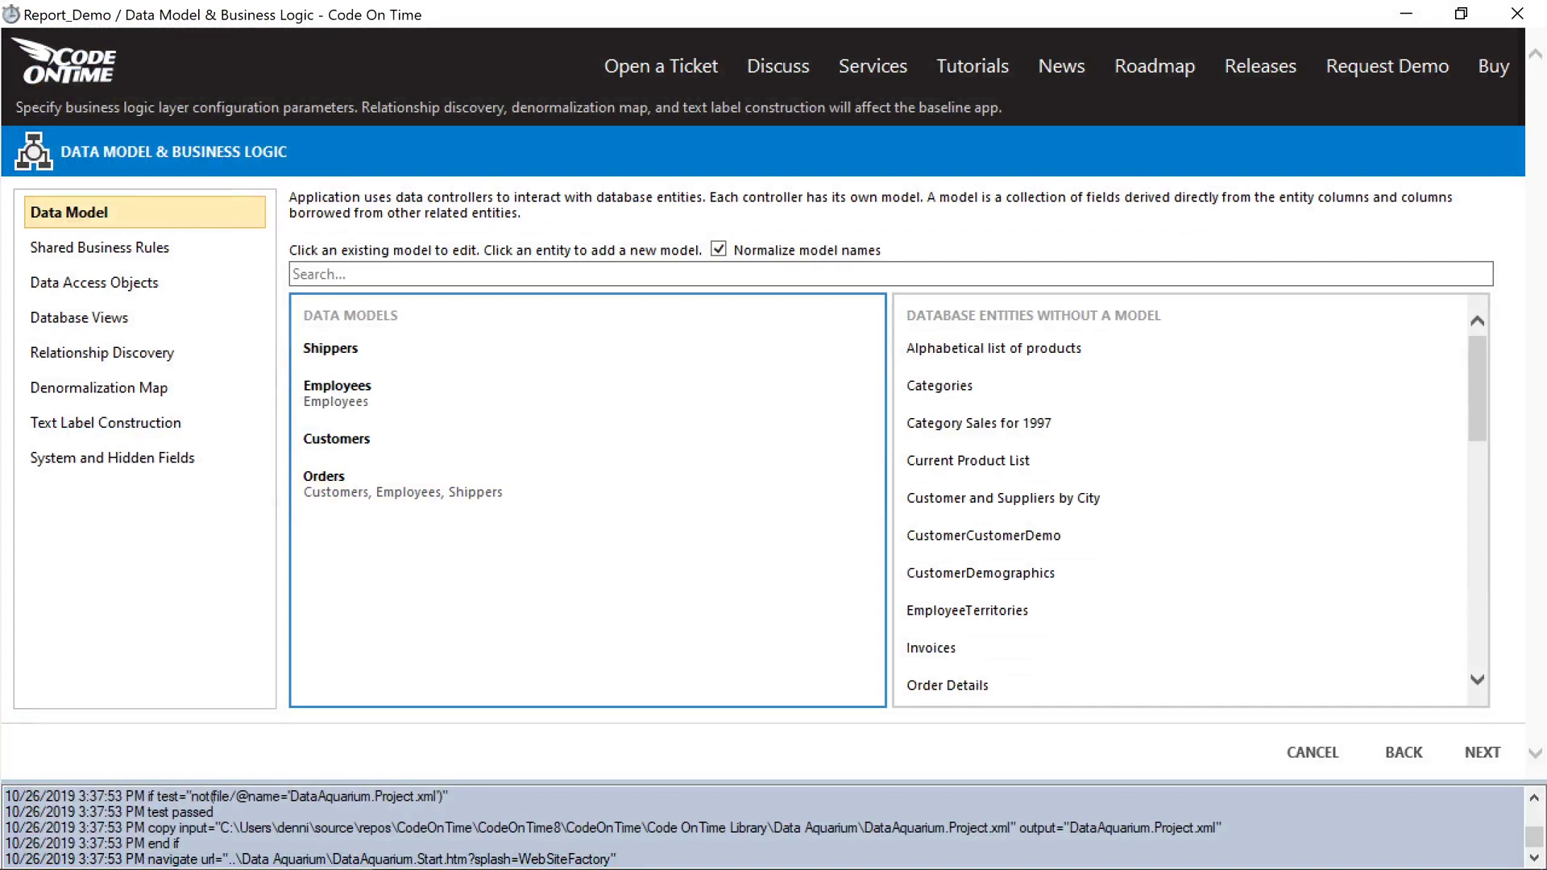
Add an Order Details data model sorted ascending by ProductName, and save it.
click(949, 686)
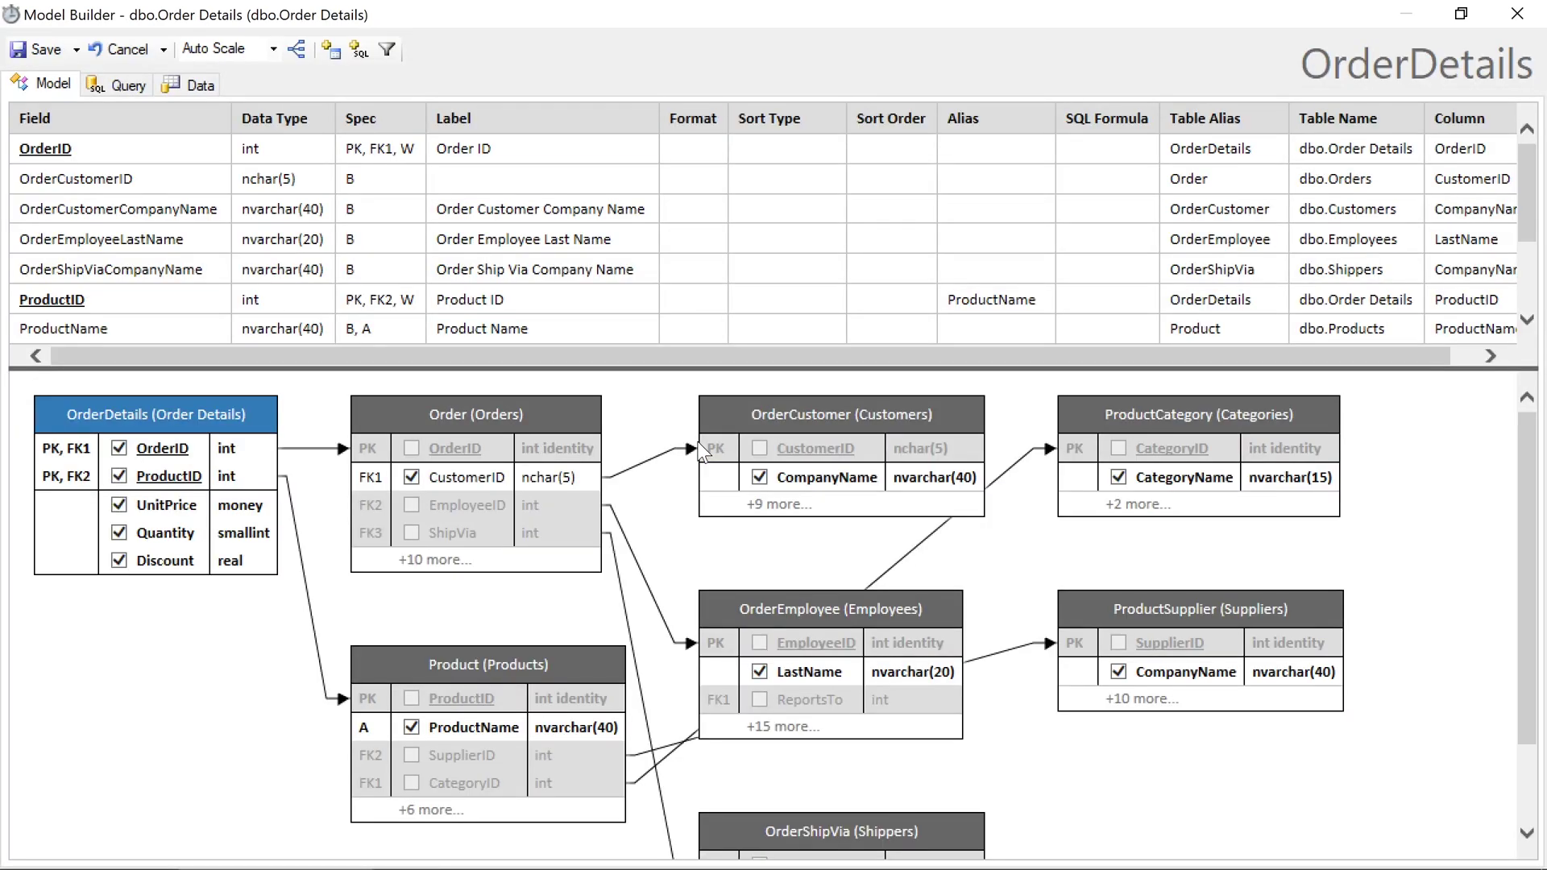
click(786, 328)
text(asc)
click(636, 408)
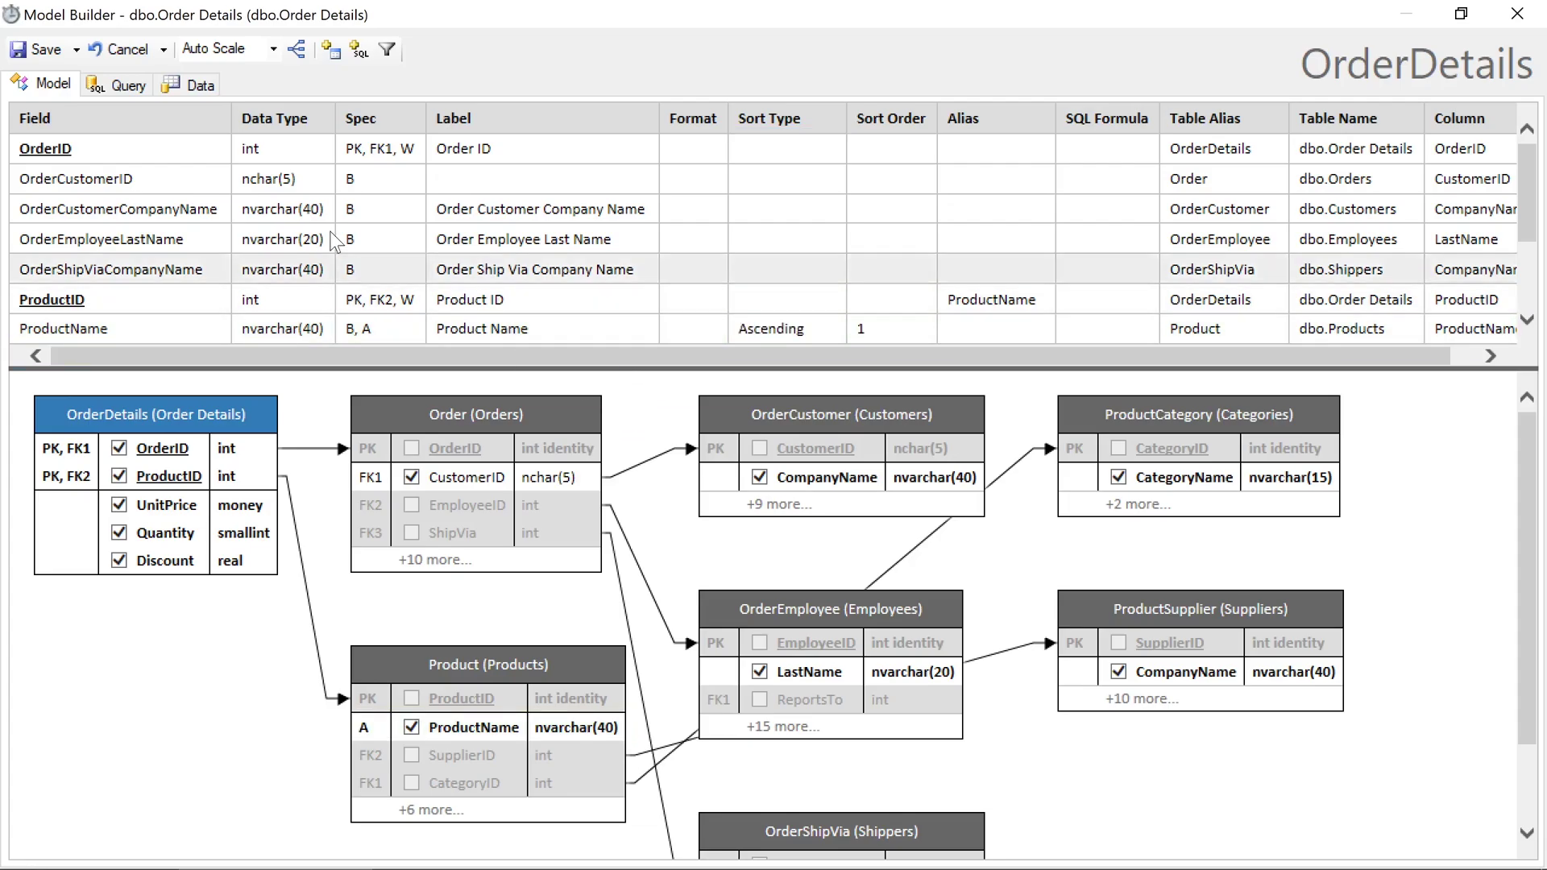
click(58, 46)
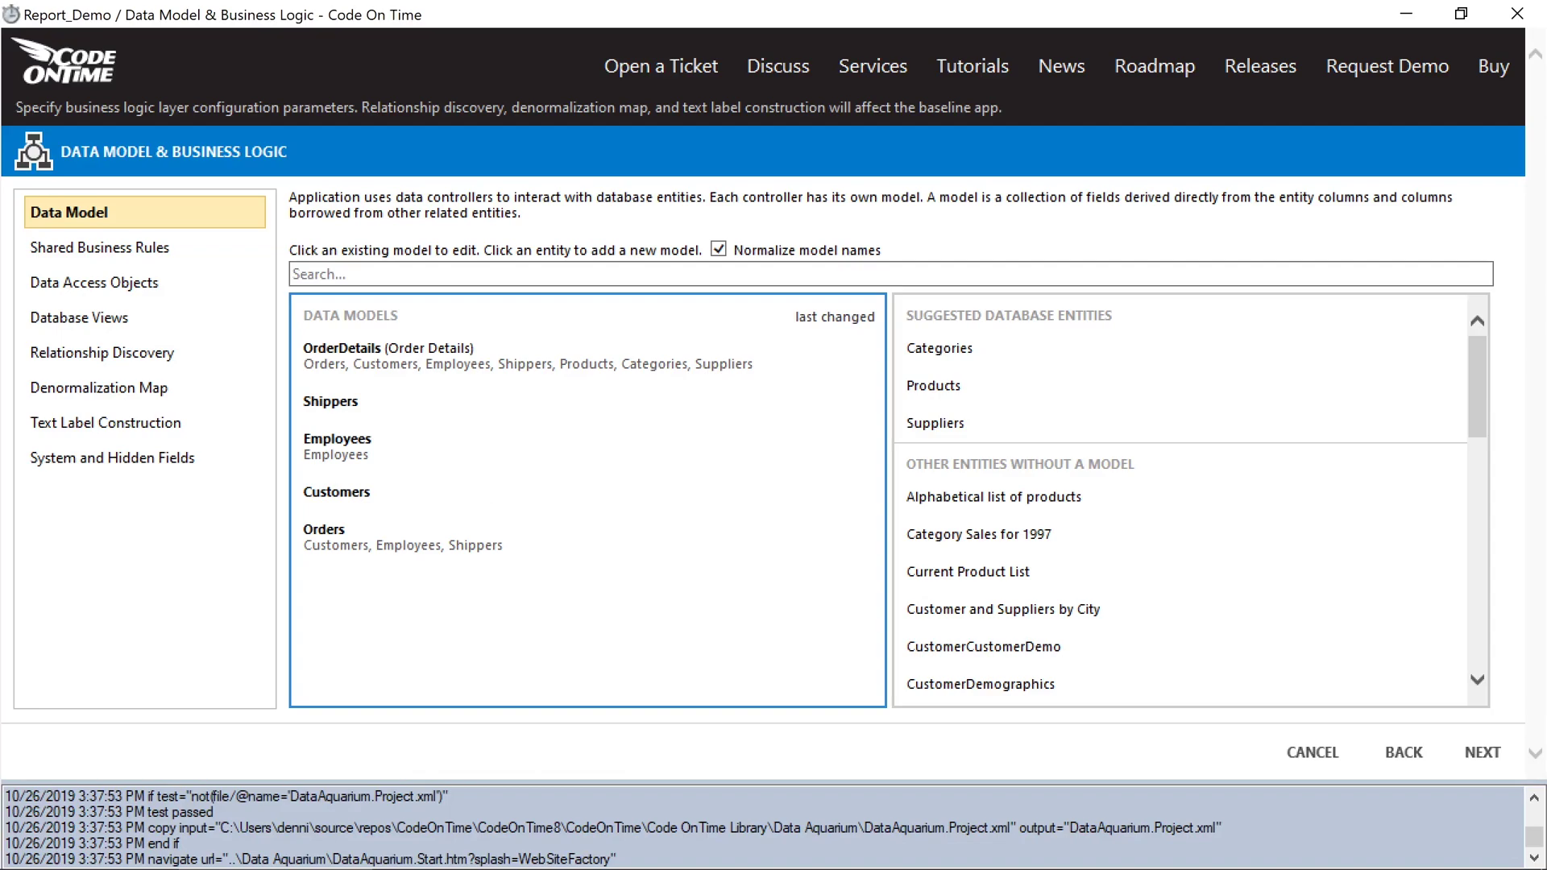
Add a Categories data model sorted ascending by CategoryName, and save it.
click(939, 349)
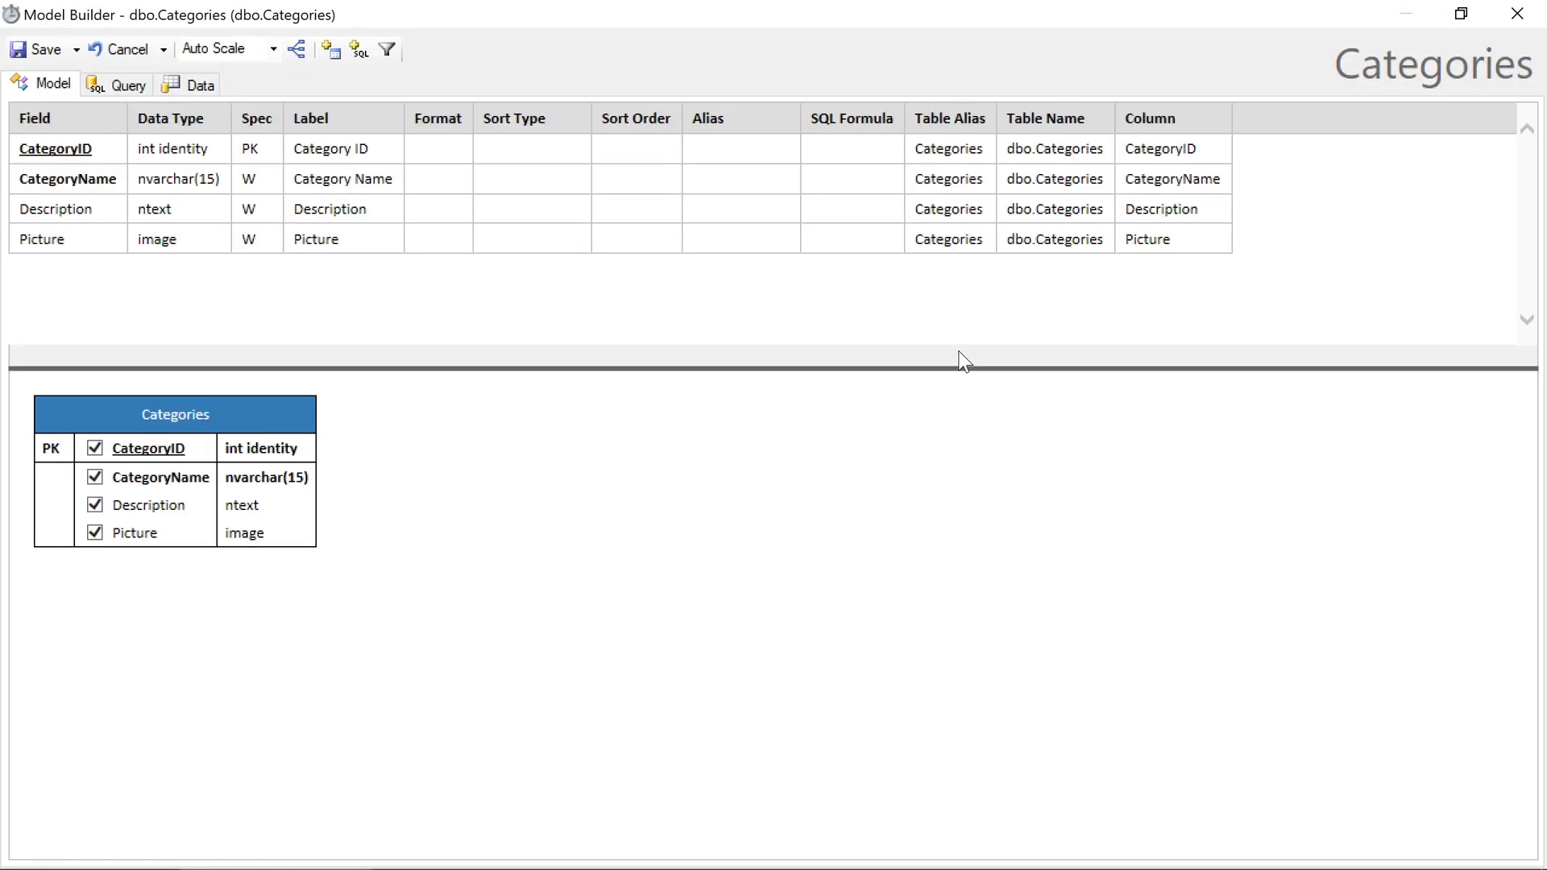
click(527, 179)
text(asc)
click(531, 303)
click(40, 49)
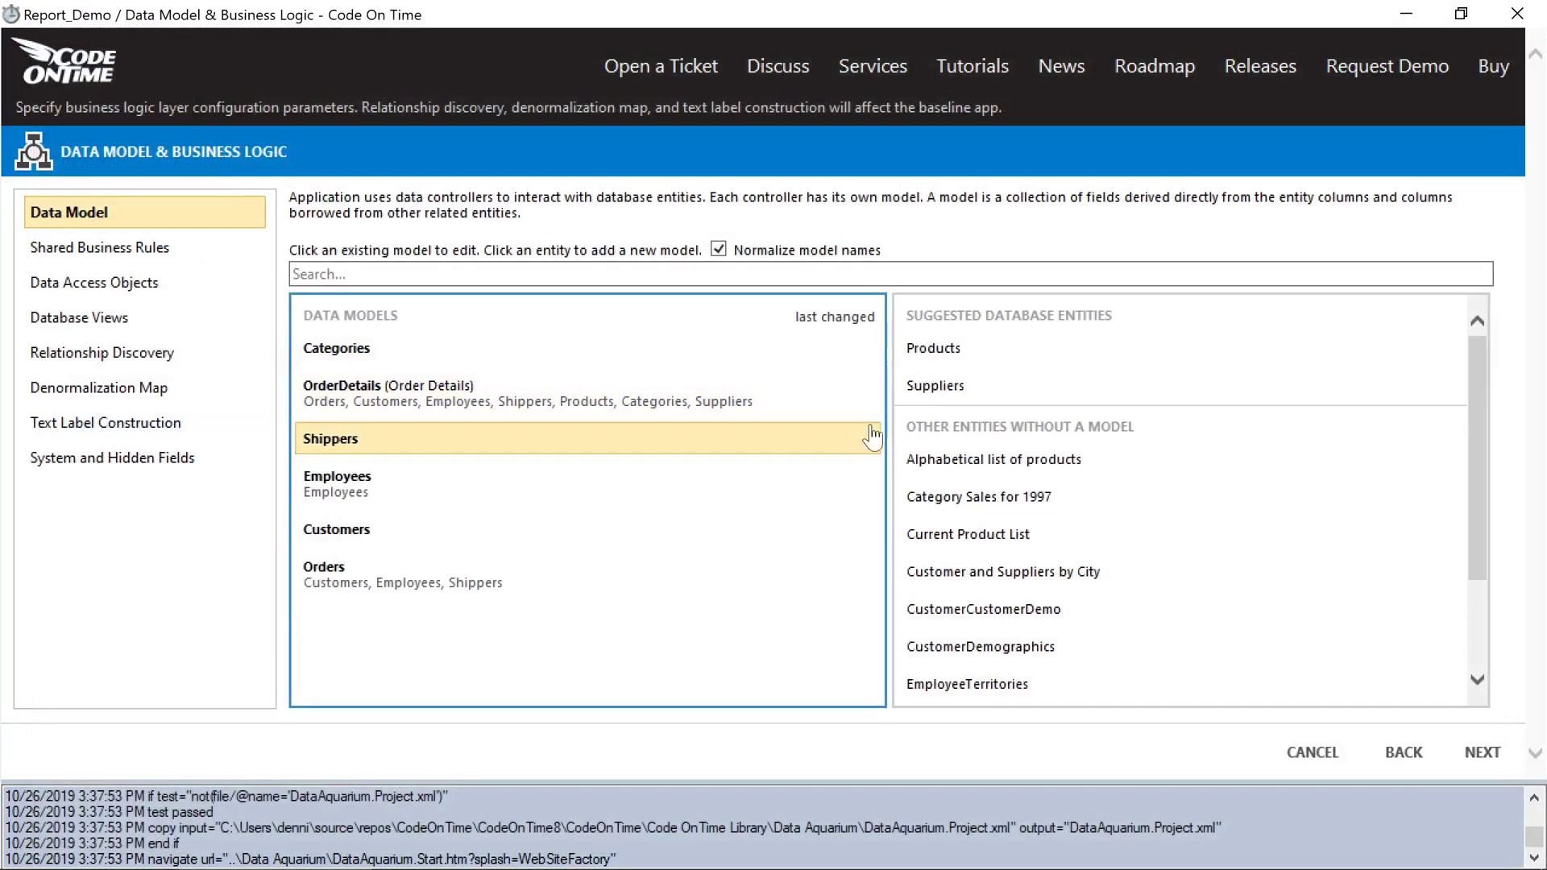
Add a Products data model sorted ascending by ProductName, and save it.
click(972, 356)
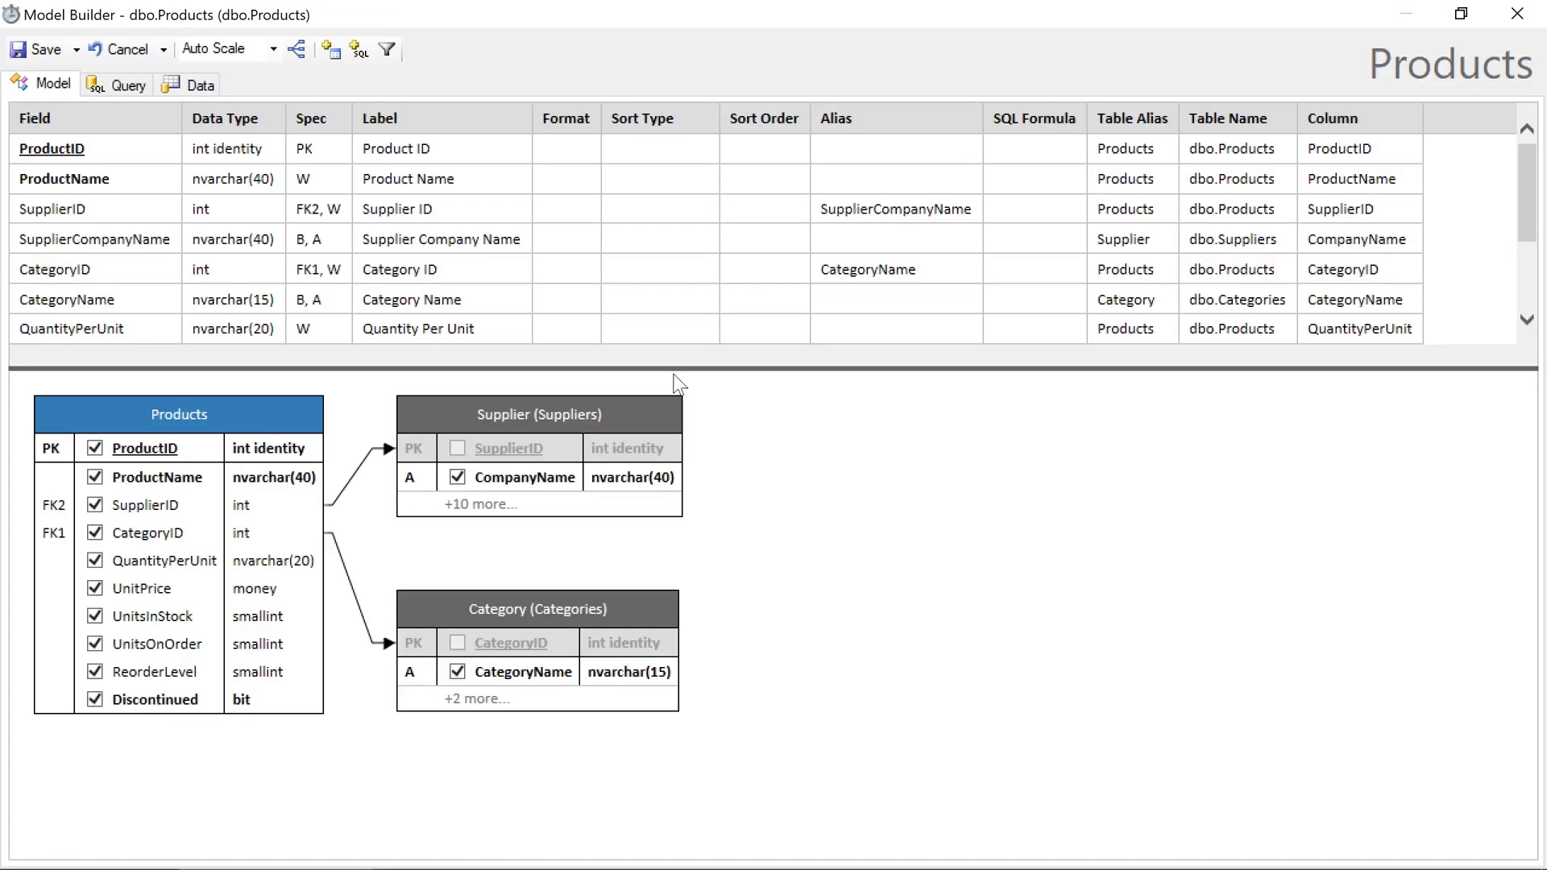
click(656, 178)
text(asc)
key(Return)
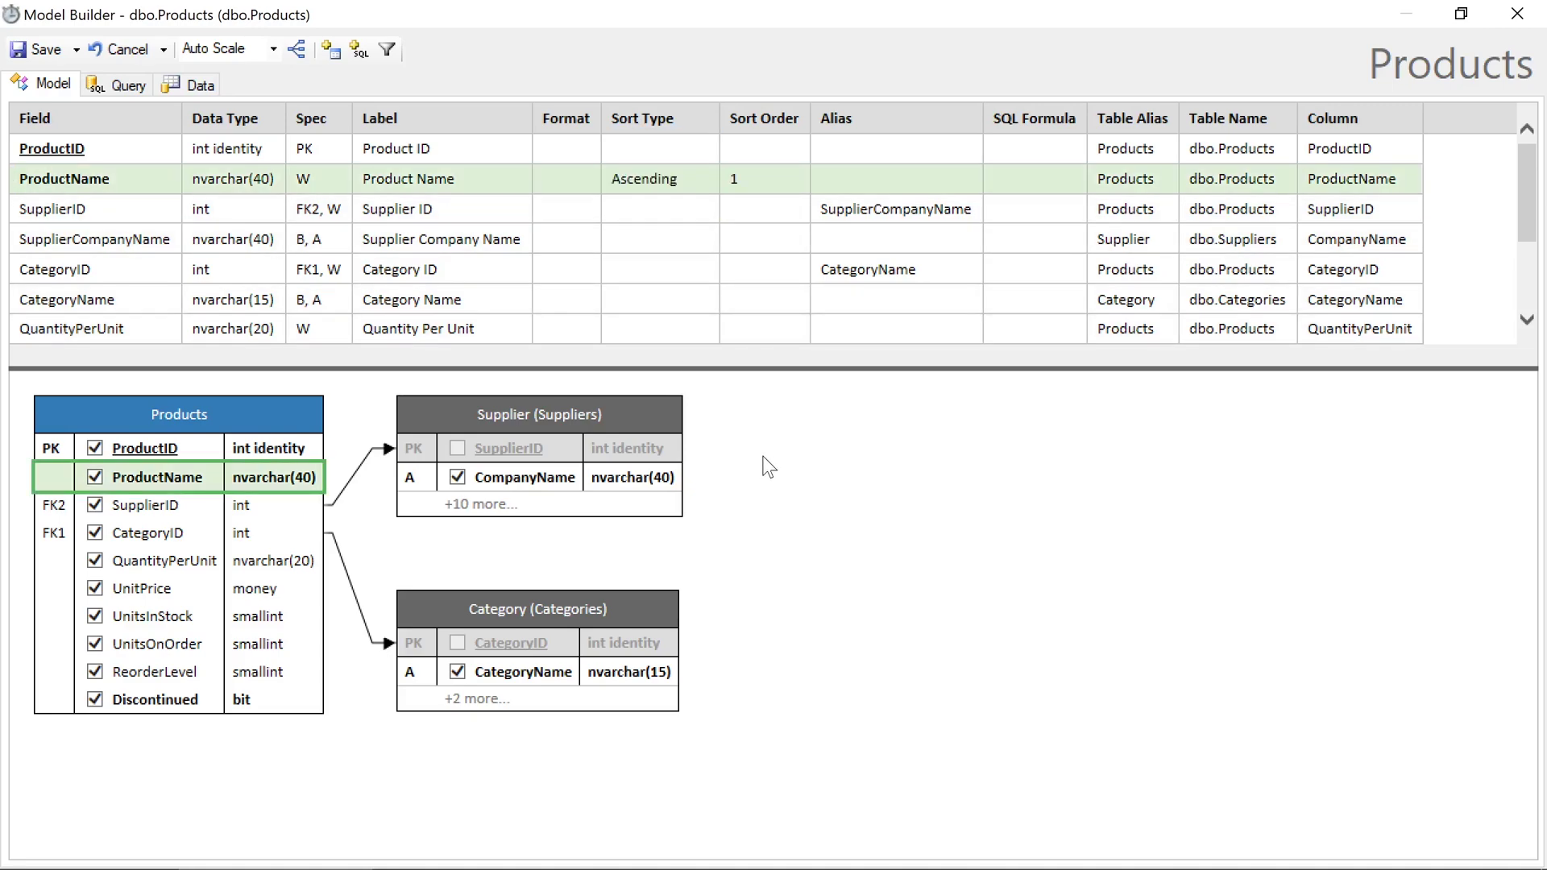
click(22, 48)
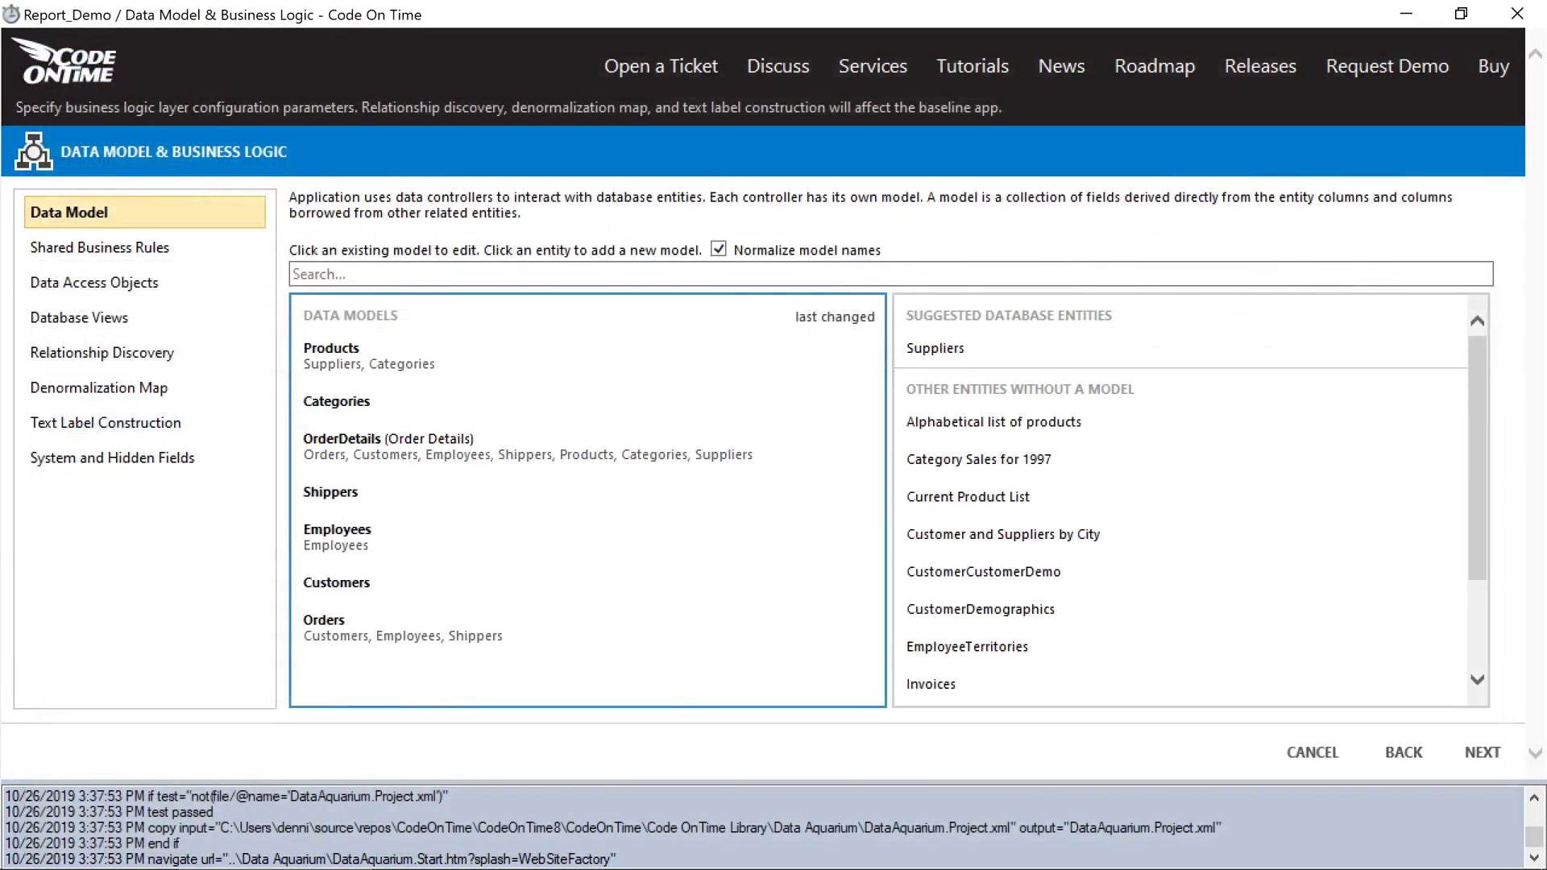
Add a Suppliers data model and accept the remaining project settings, including enabled reports, up to the summary.
click(945, 350)
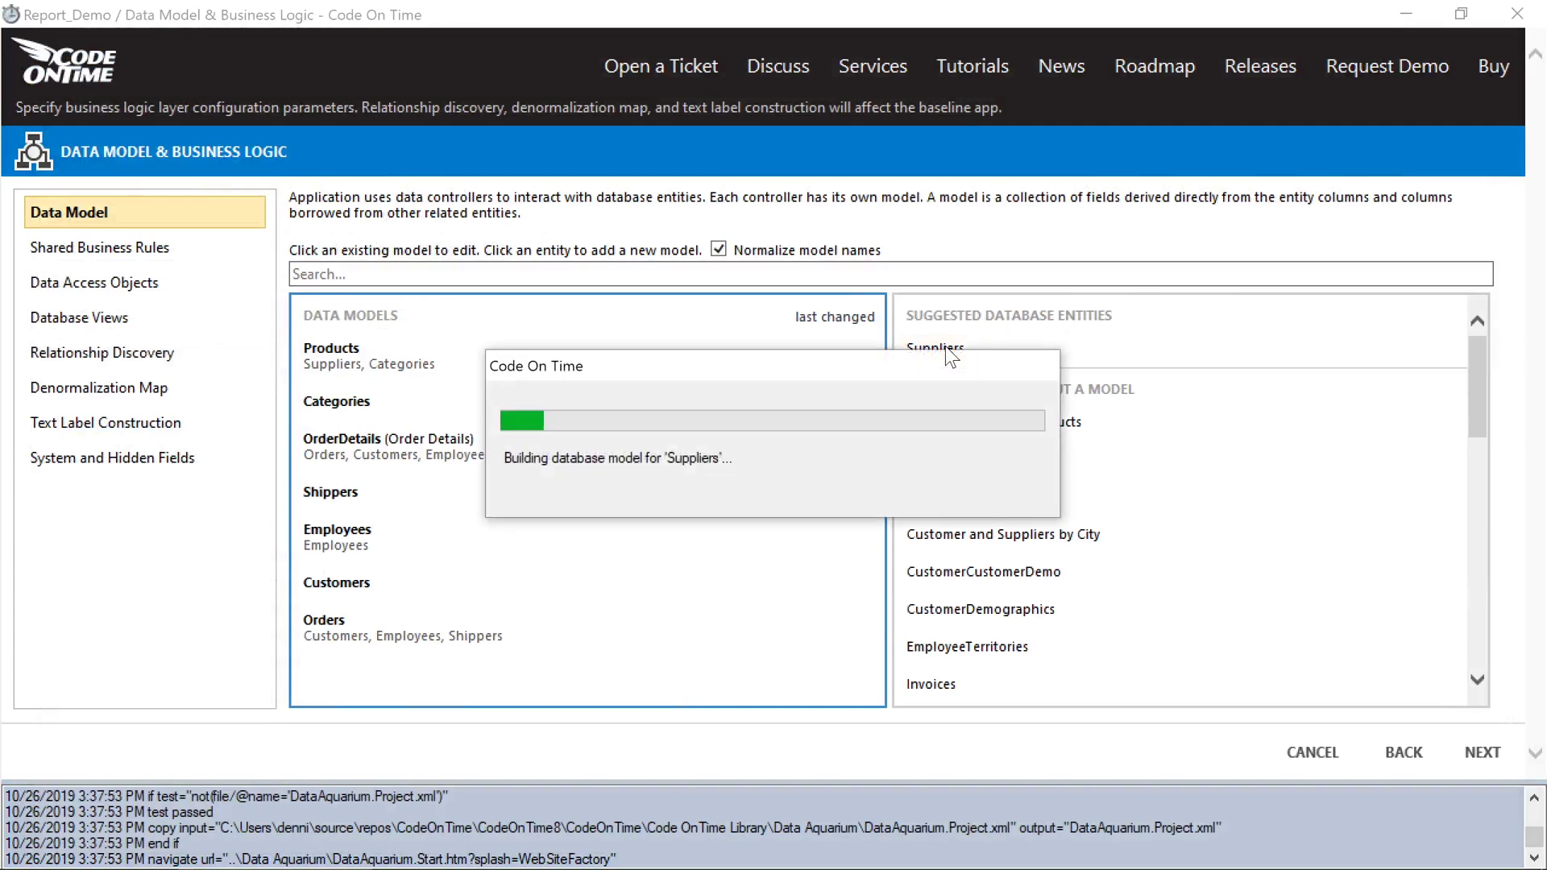
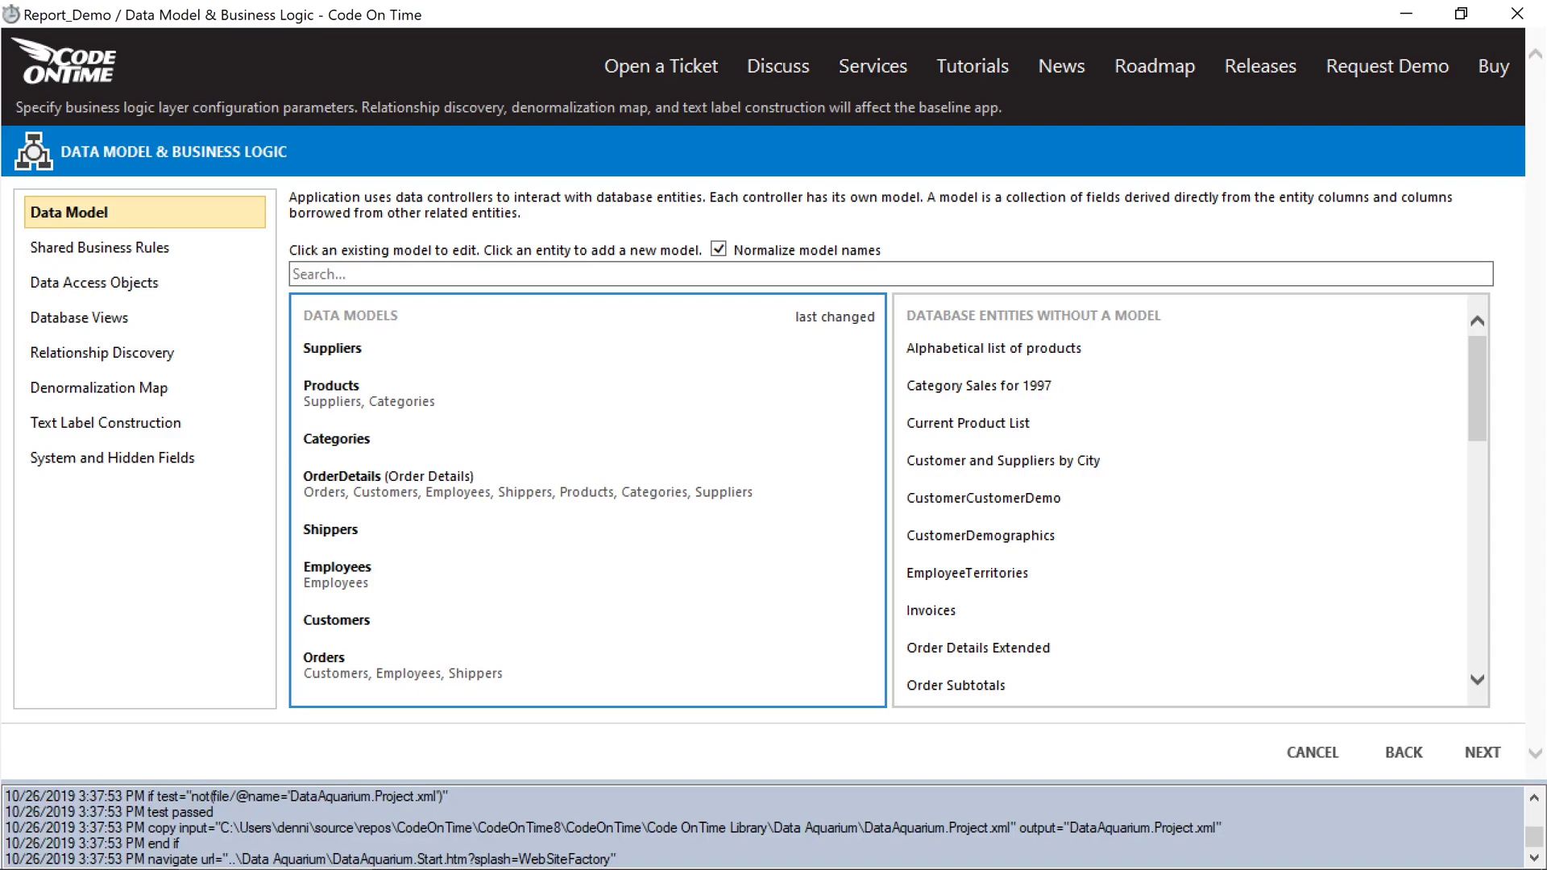
click(1500, 752)
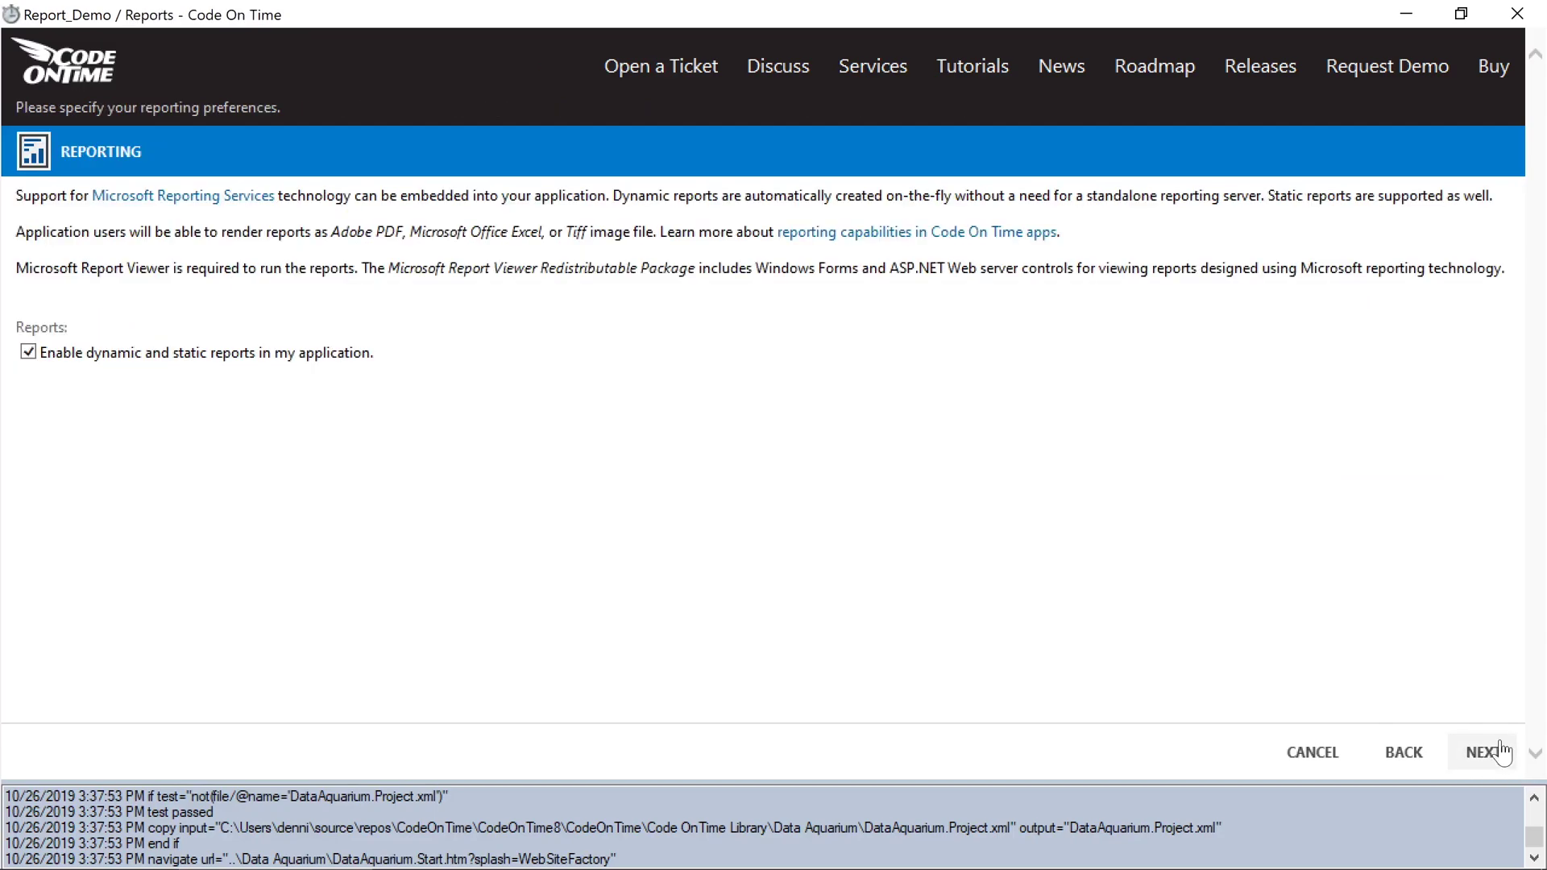
click(1500, 752)
click(1500, 752)
click(1501, 752)
click(1501, 752)
click(1500, 752)
click(1501, 752)
click(1500, 752)
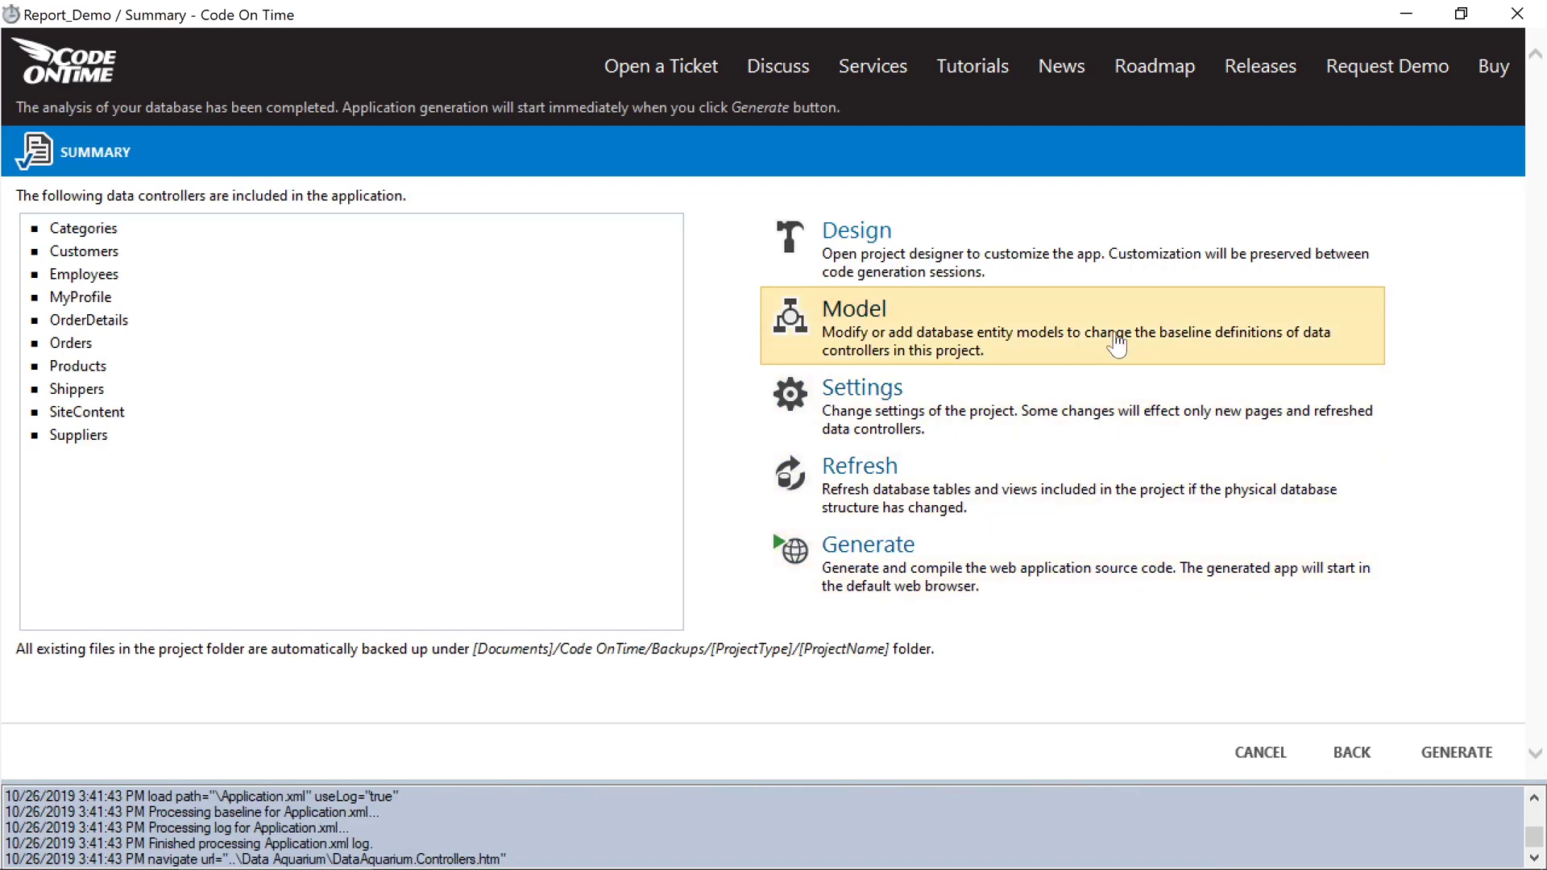
Open the project designer and add the OrderDetails controller to the Orders controller as a data view field.
click(1059, 230)
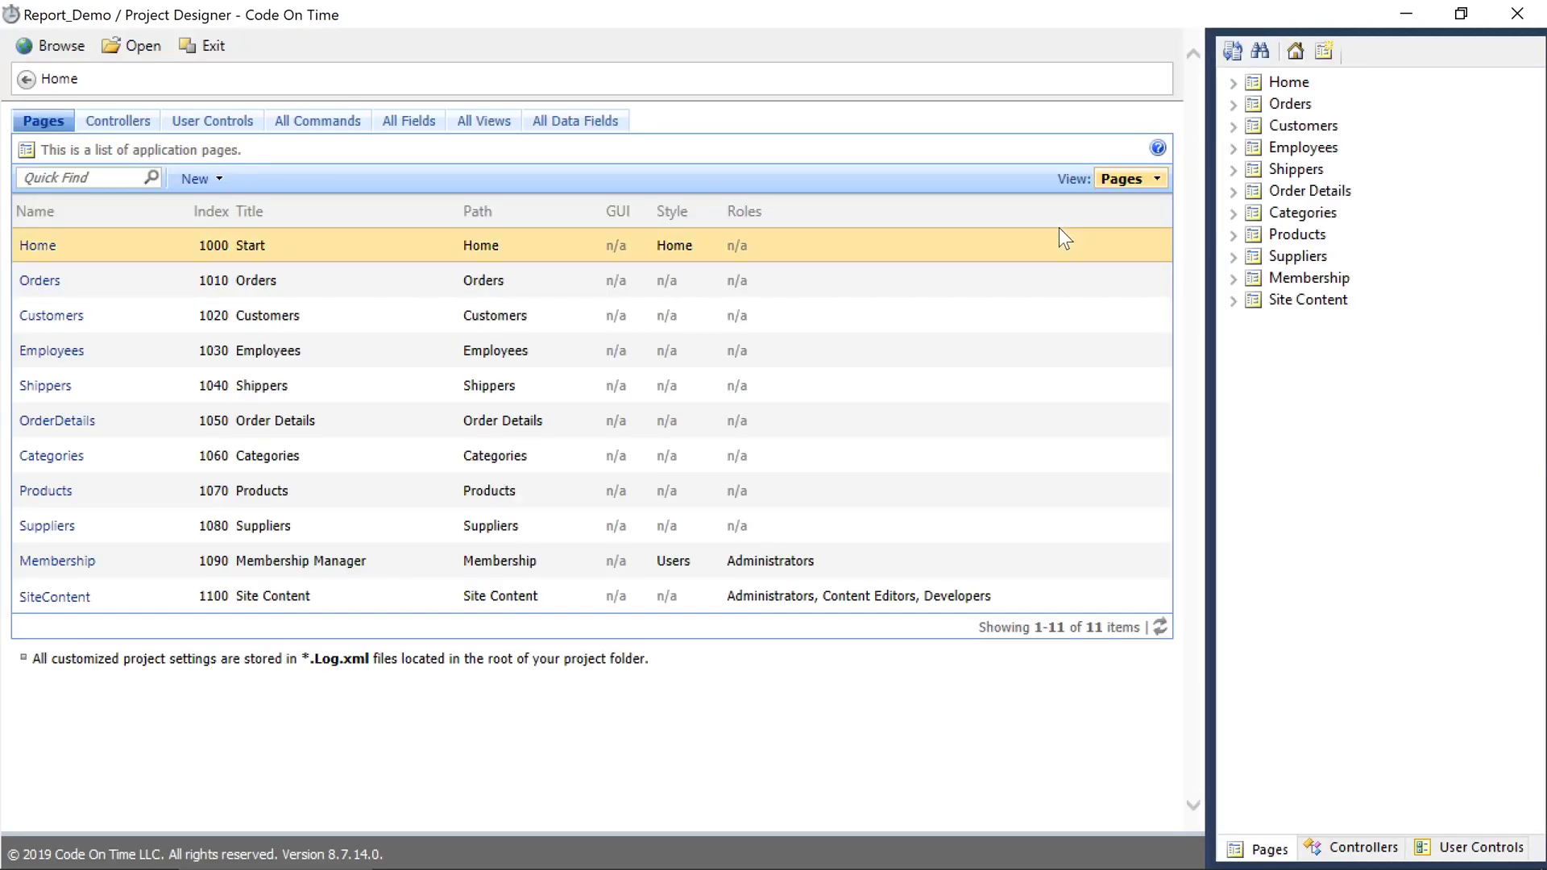
click(1341, 846)
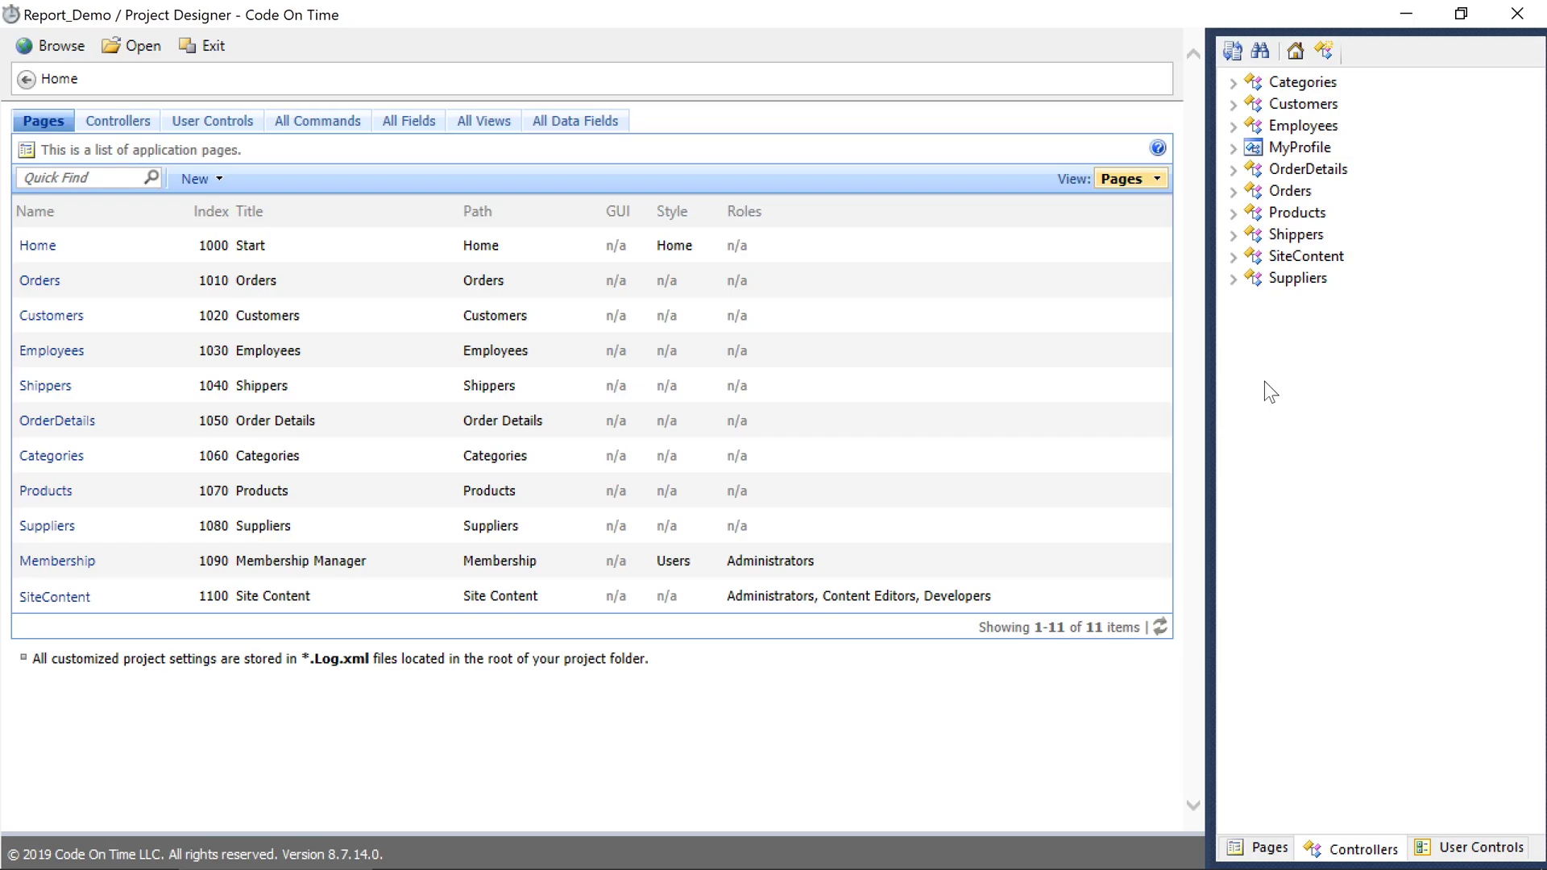
click(1283, 171)
click(1290, 191)
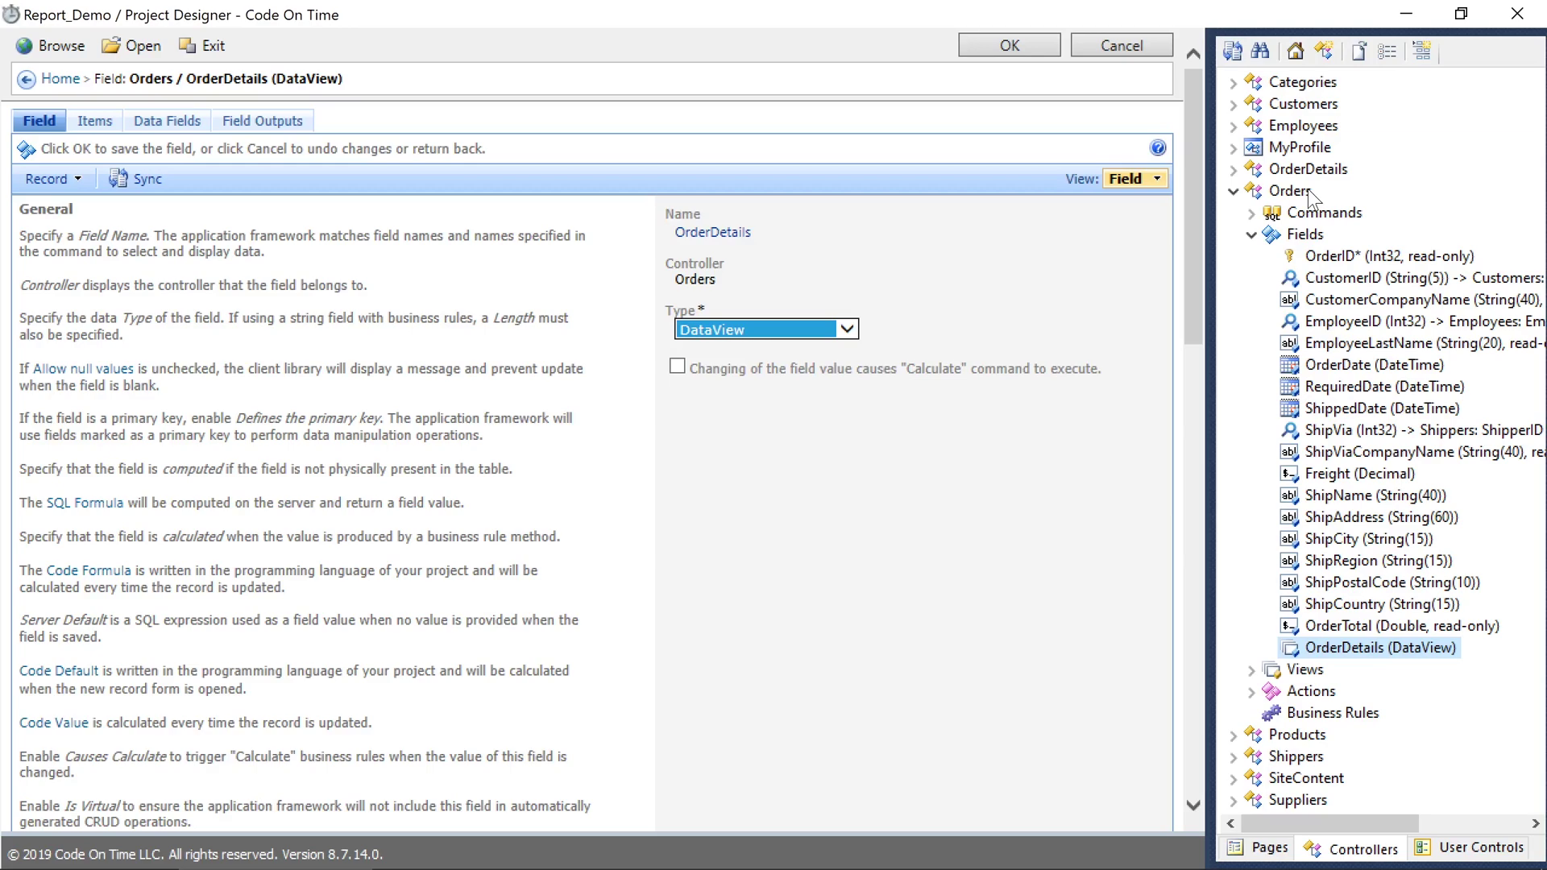
Add the OrderDetails data view field to the Orders controller's editForm1 view and place it between RequiredDate and ShippedDate.
click(1252, 670)
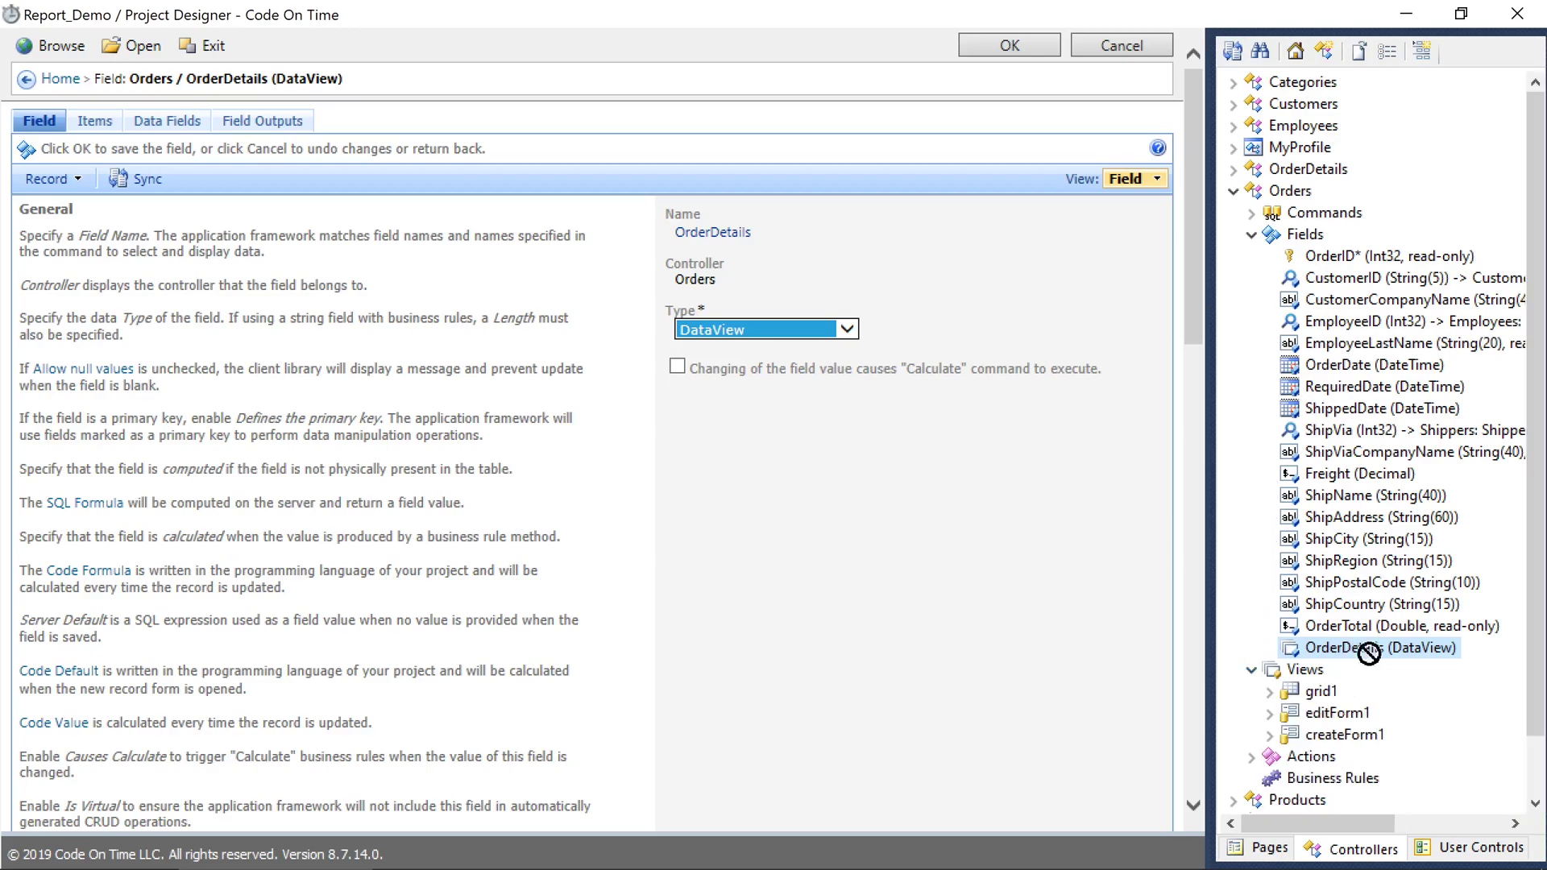
click(1365, 712)
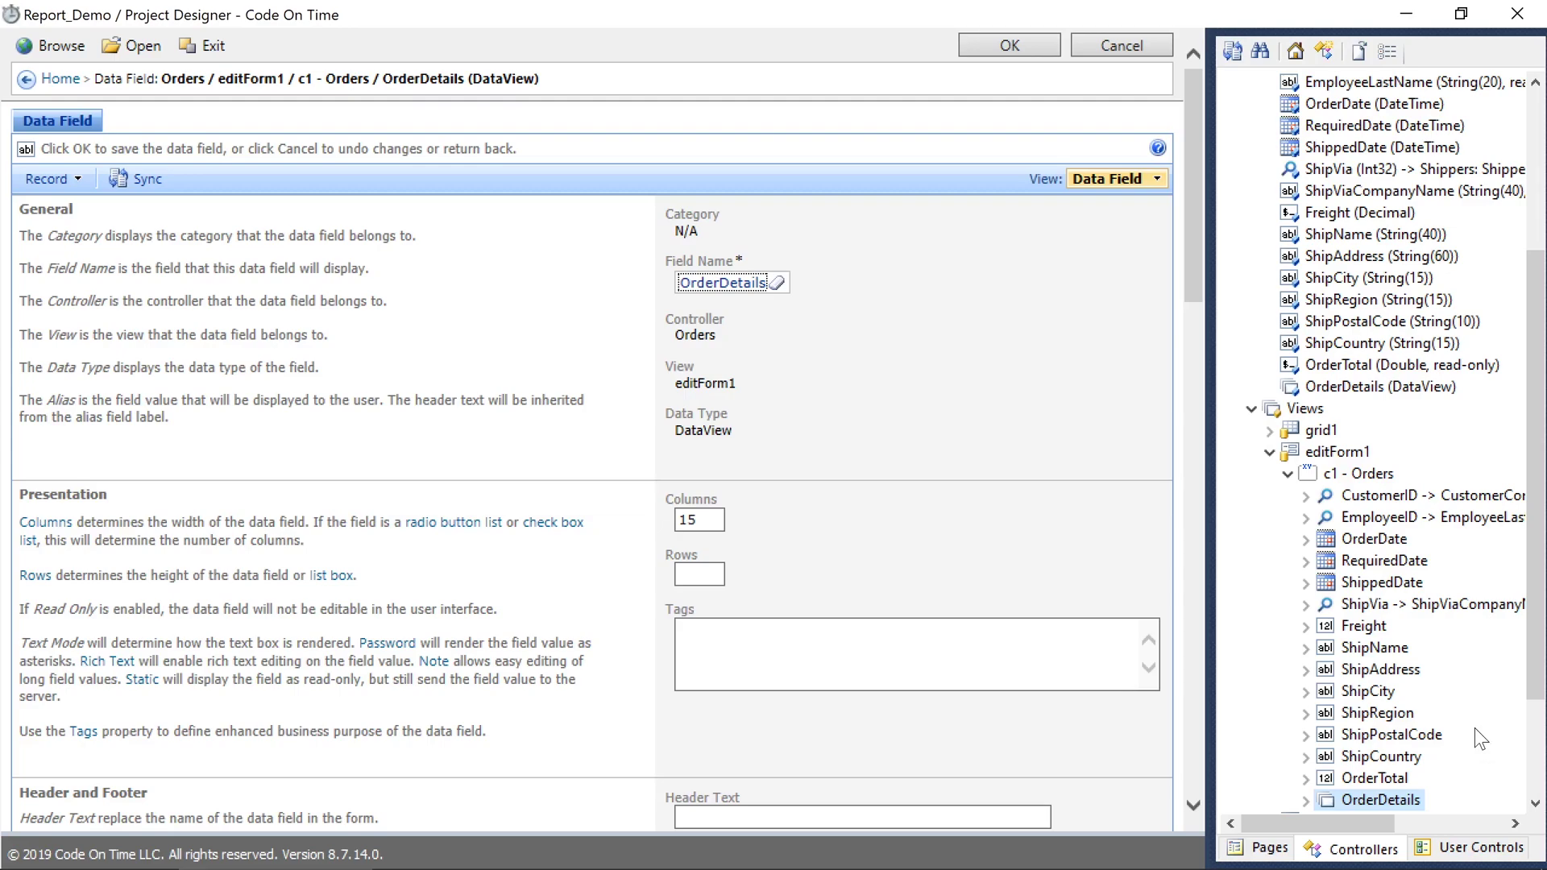
drag(1426, 802, 1272, 586)
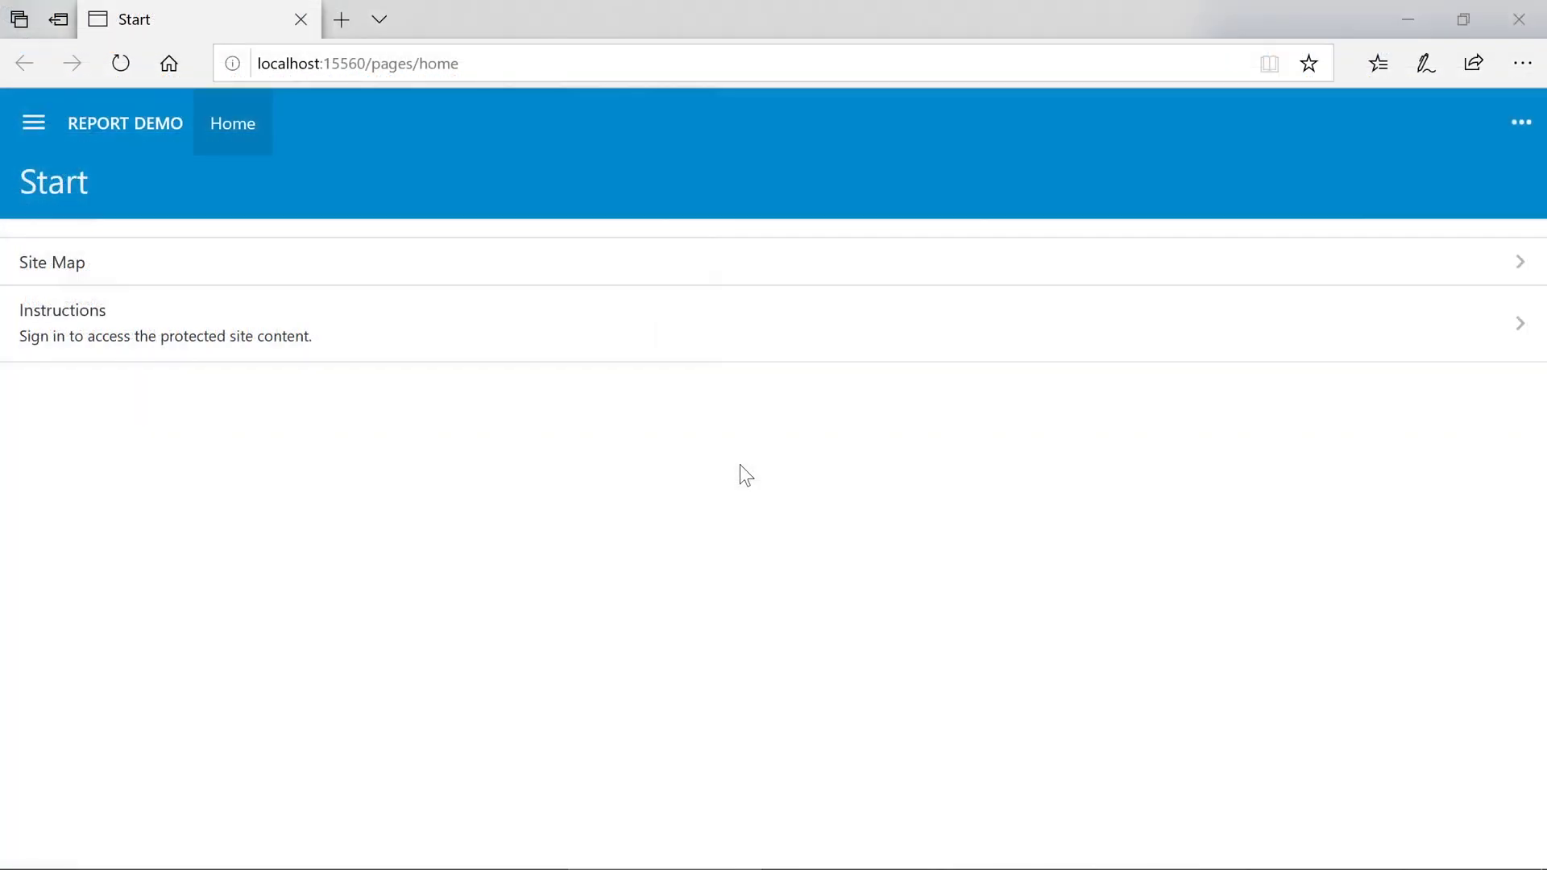
Sign in to the generated Report Demo app in the browser with the admin account, entering the account password.
click(708, 346)
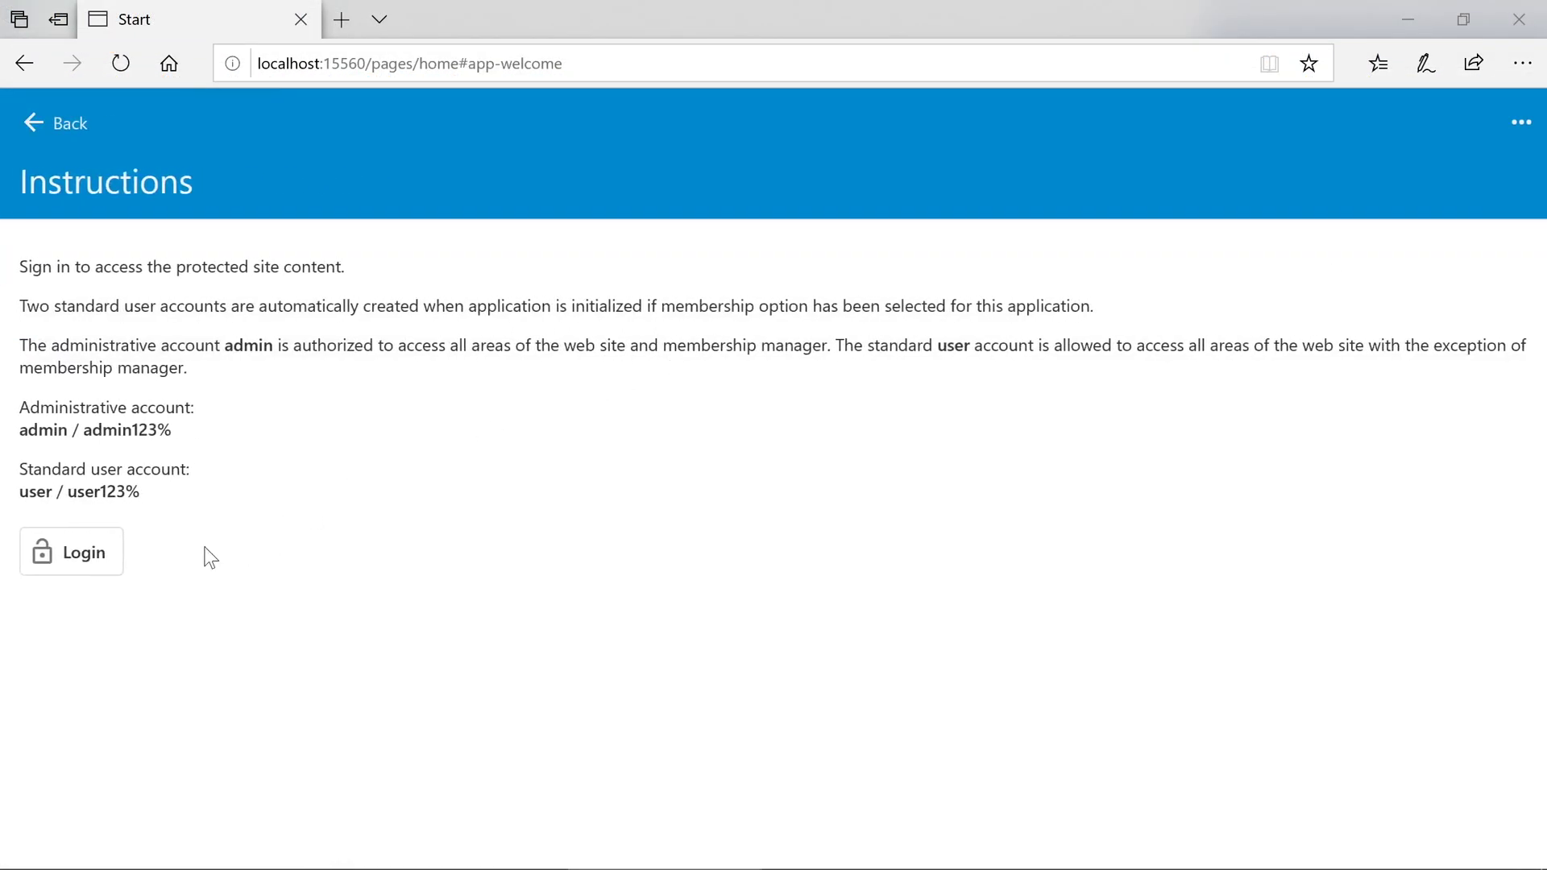
click(42, 556)
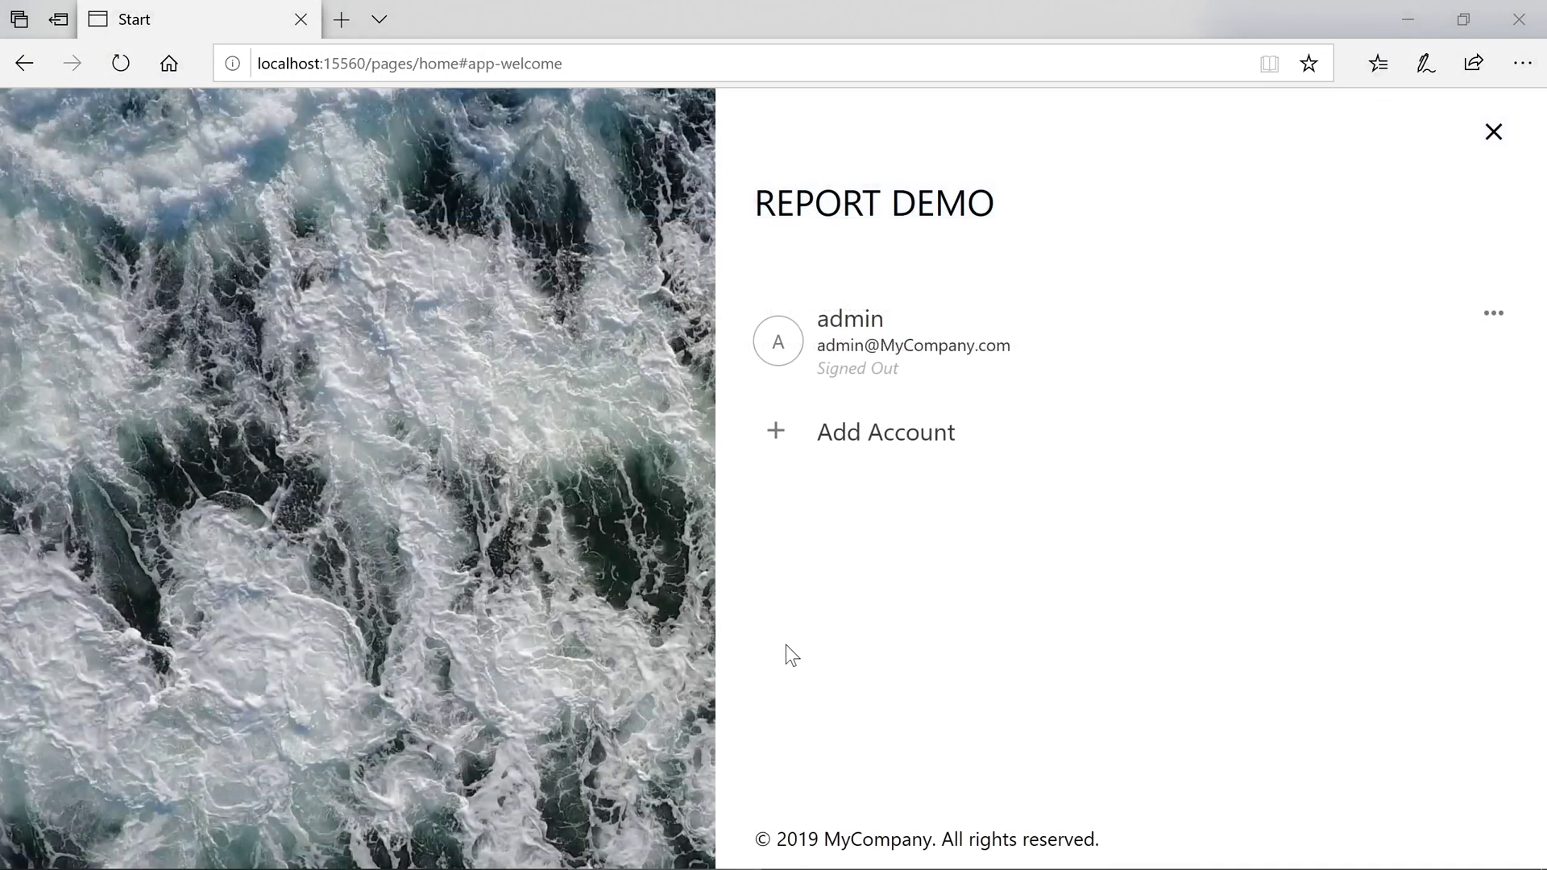
click(992, 362)
key(Tab)
text(••••••••)
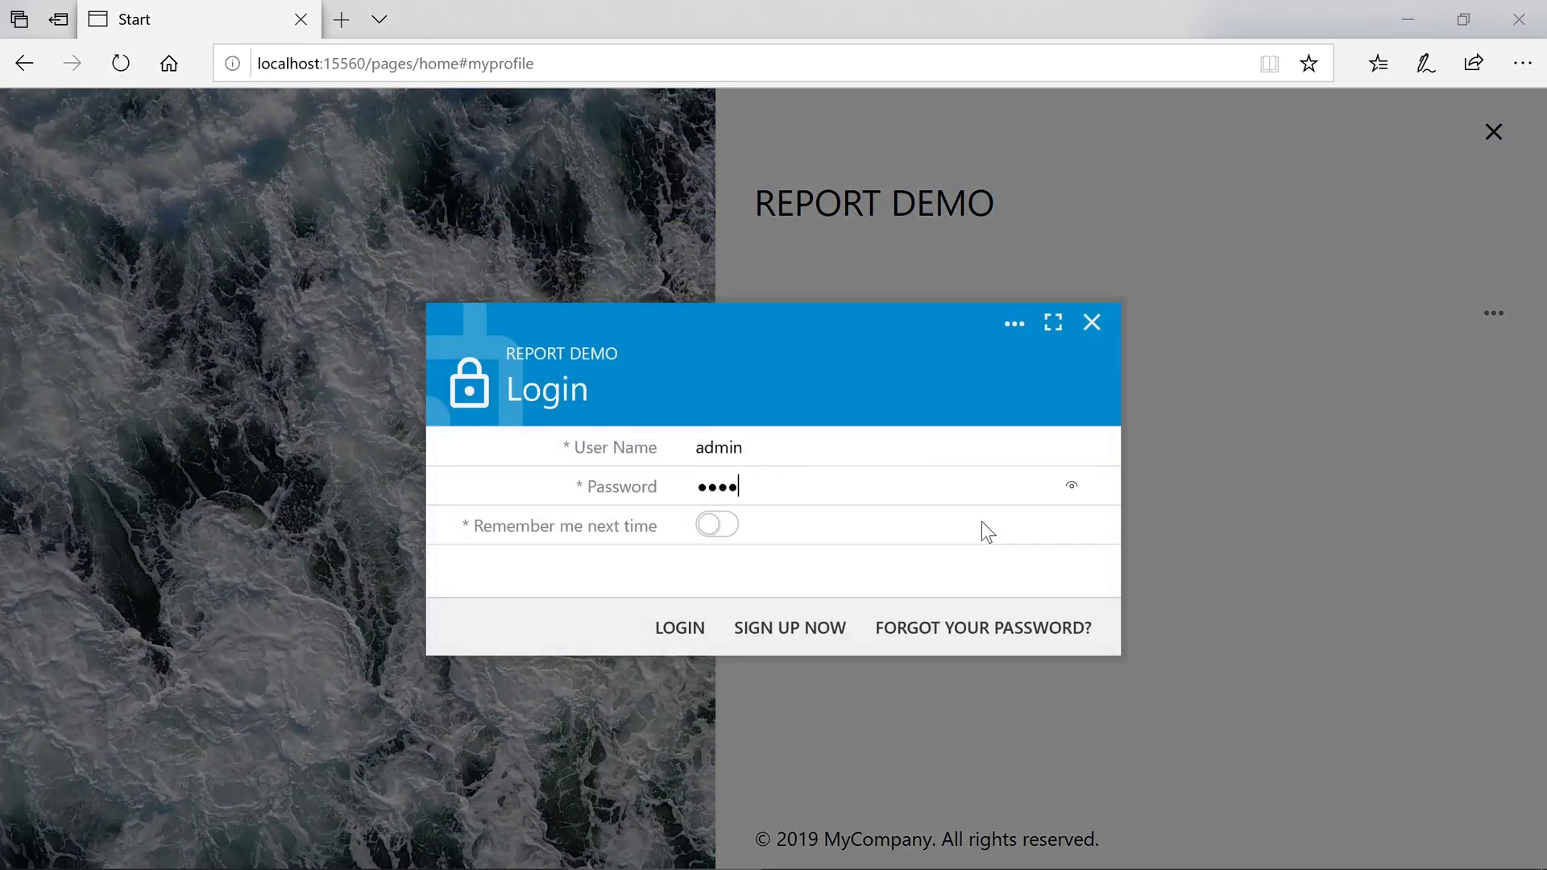
text(•)
click(982, 523)
key(Return)
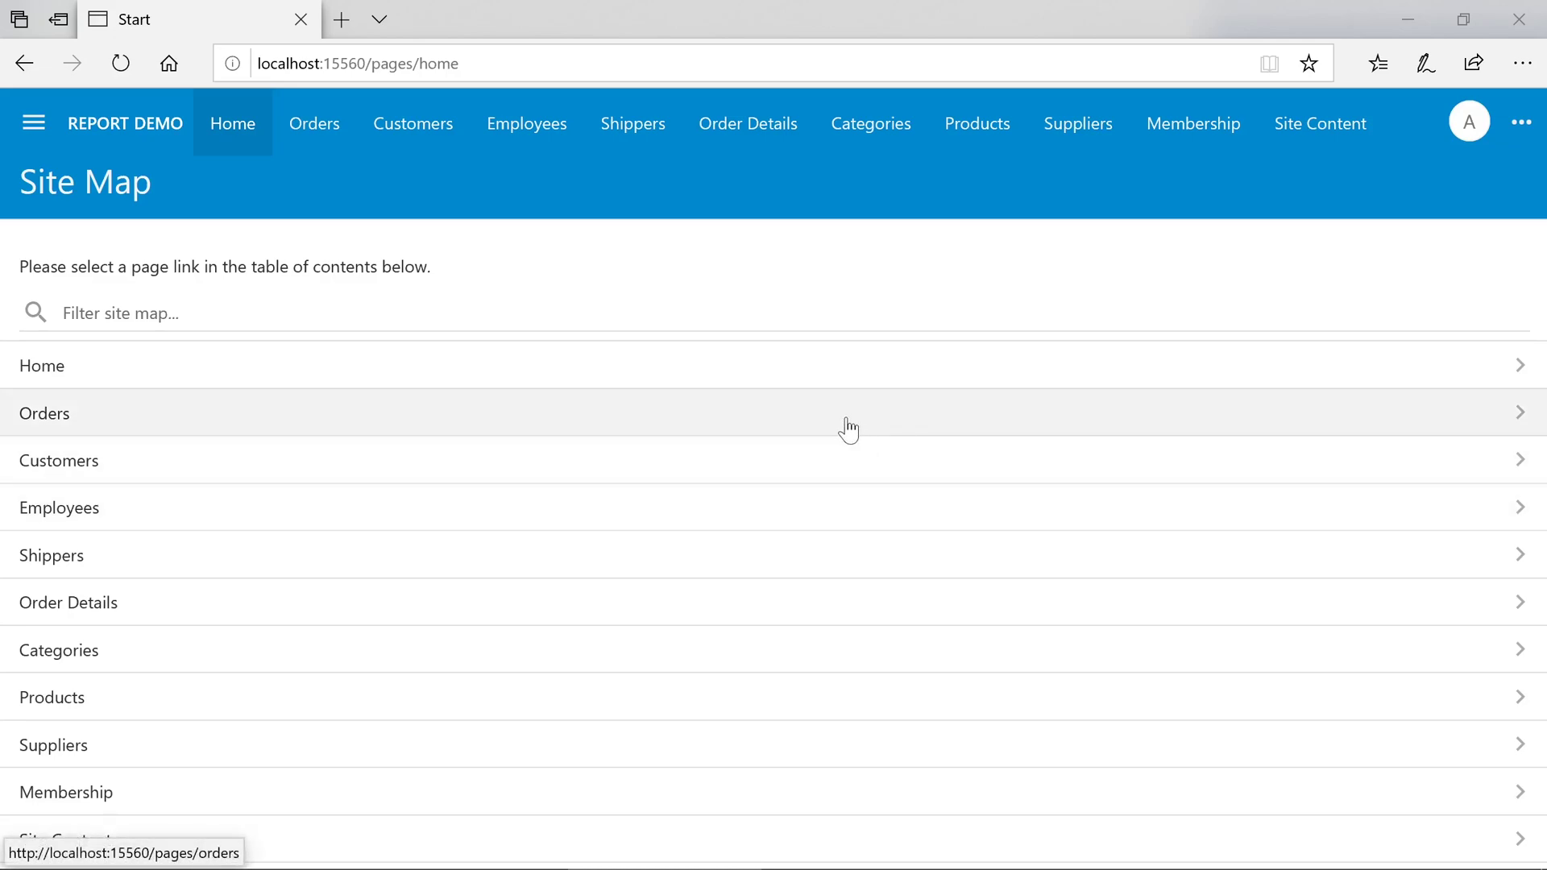
Open the Orders page and review the Simons bistro order's form, including its embedded order details list.
click(848, 430)
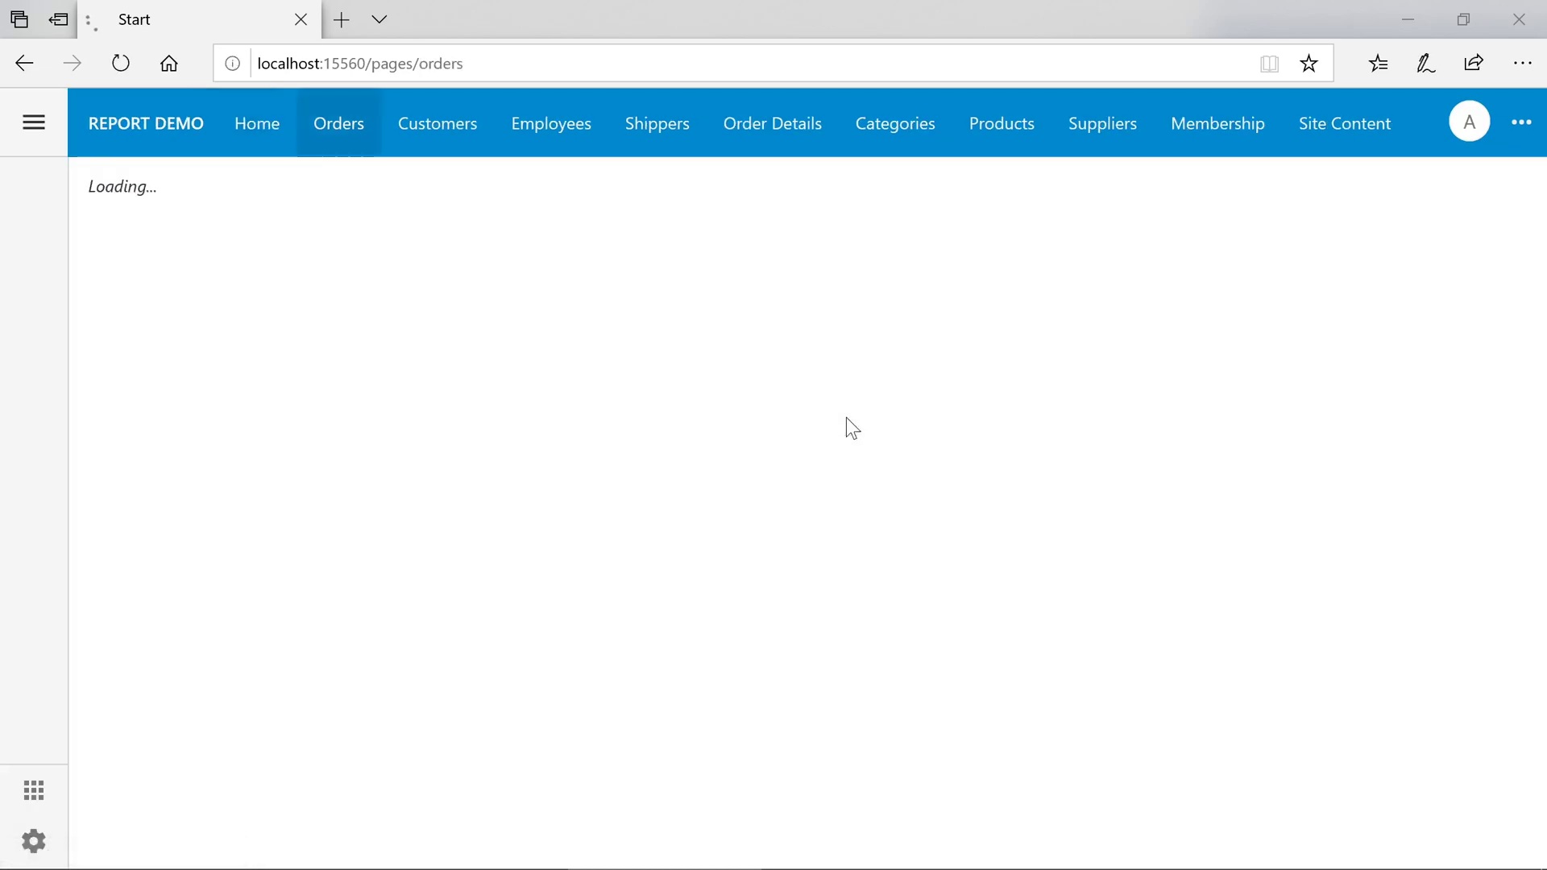
click(792, 361)
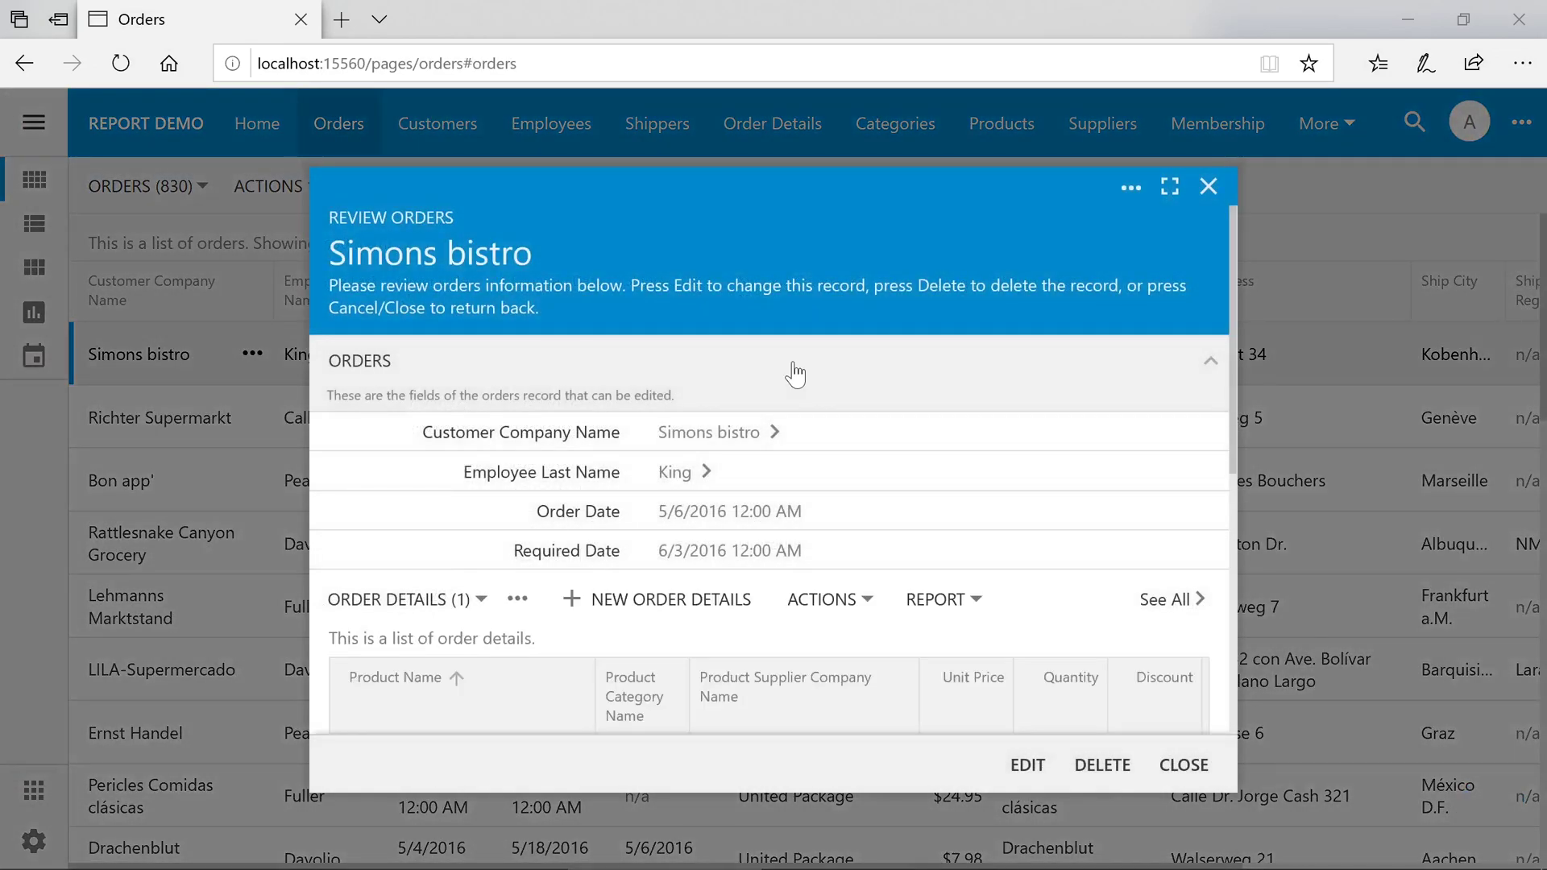
scroll(796, 372, down, 2)
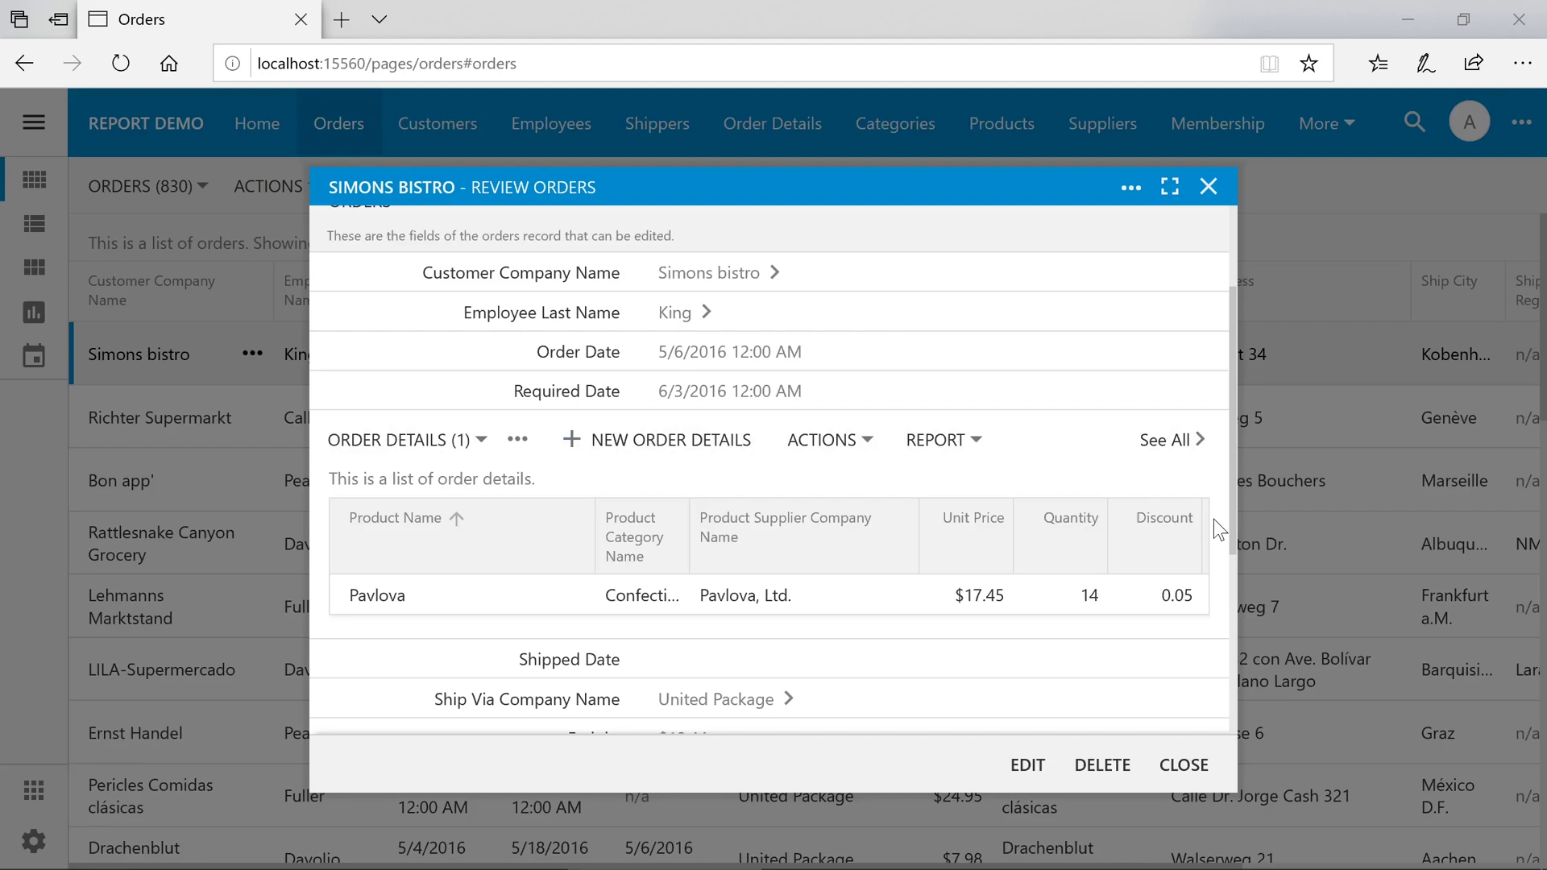
scroll(1213, 519, down, 4)
scroll(1213, 519, up, 2)
scroll(1213, 519, up, 2)
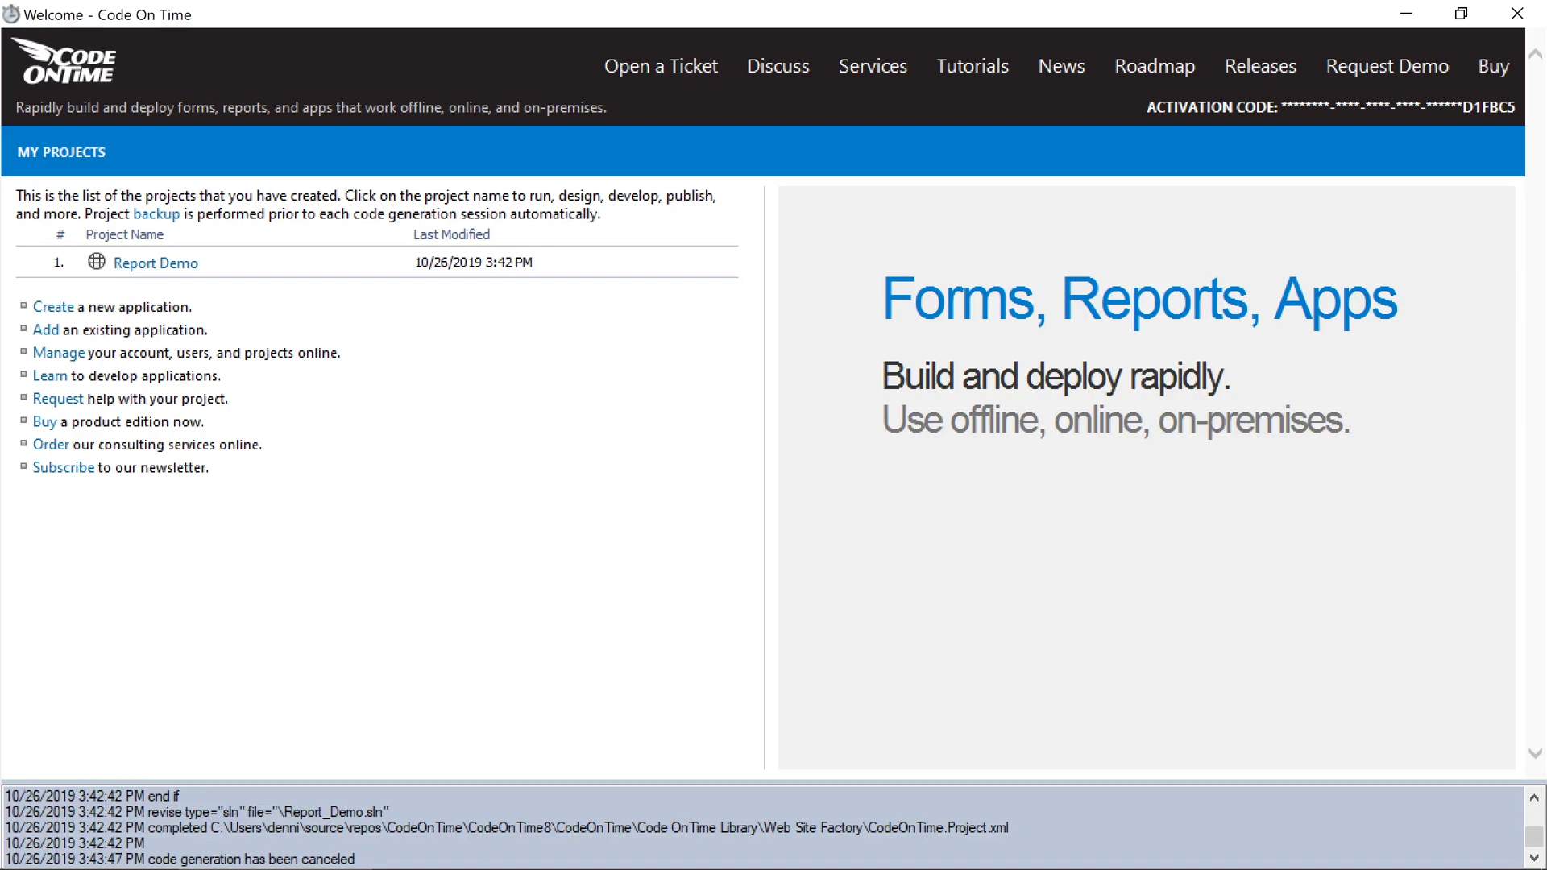
Switch to Code On Time and add a second Order Details model named InvoiceReport to the Report Demo project.
click(353, 264)
click(383, 426)
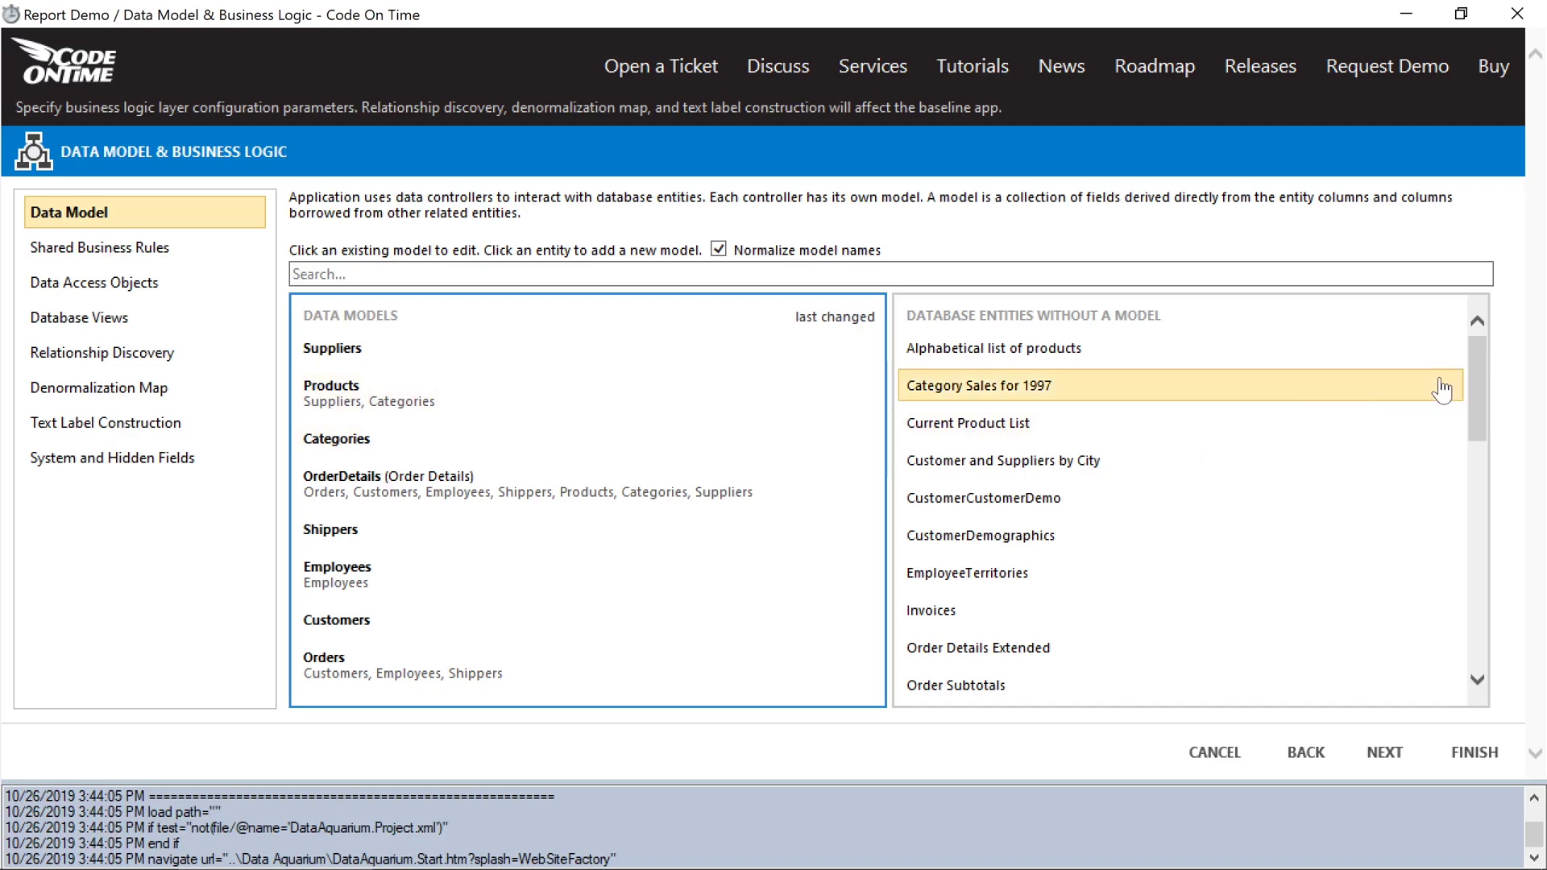
scroll(1443, 403, down, 3)
scroll(1443, 483, down, 3)
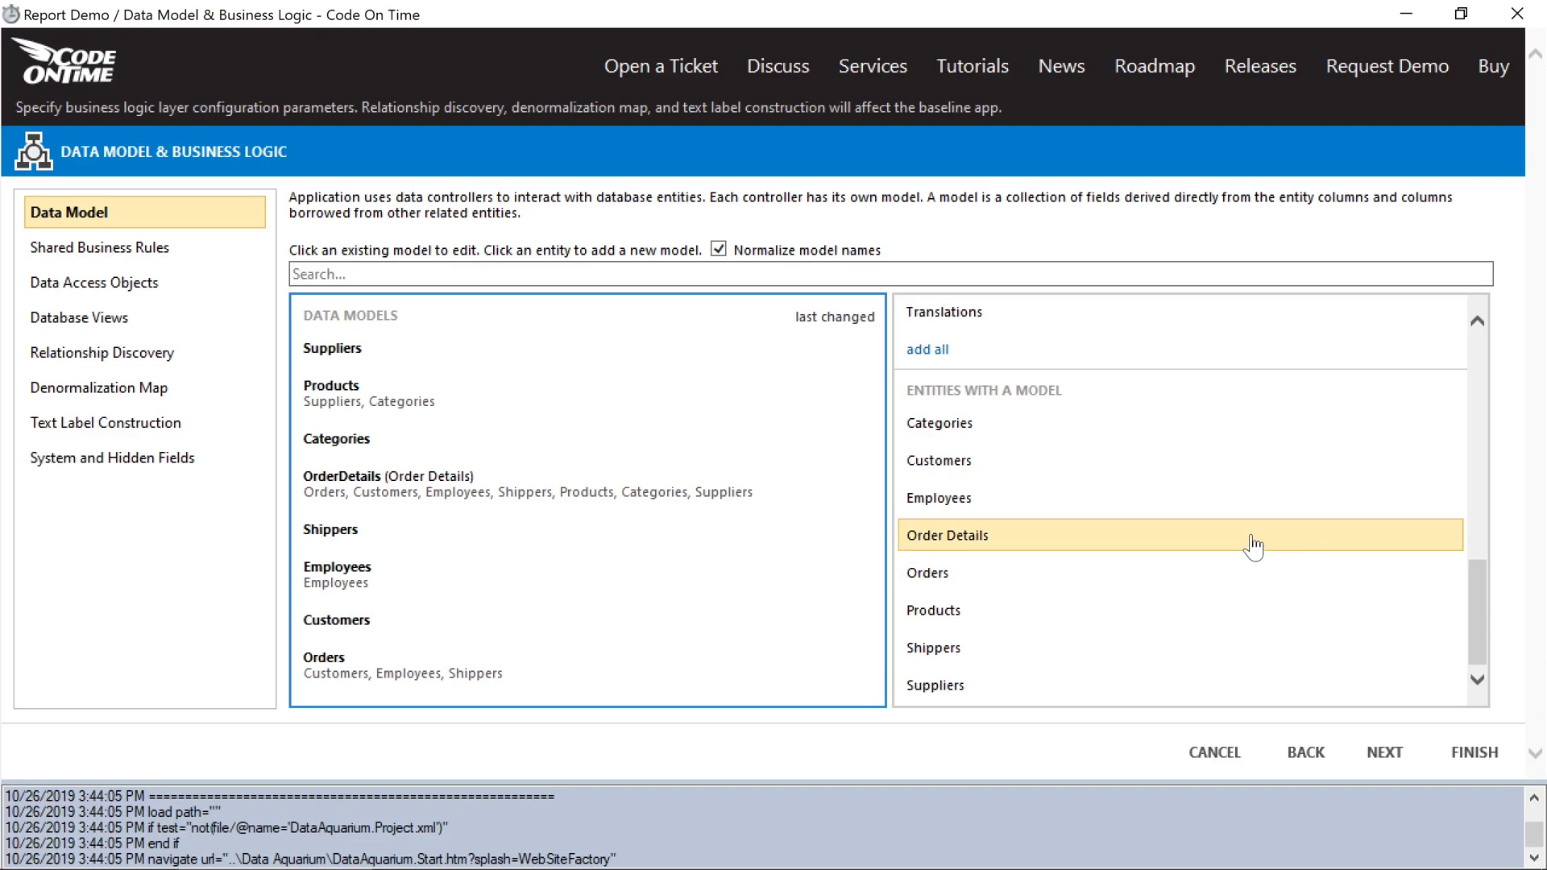
click(1254, 543)
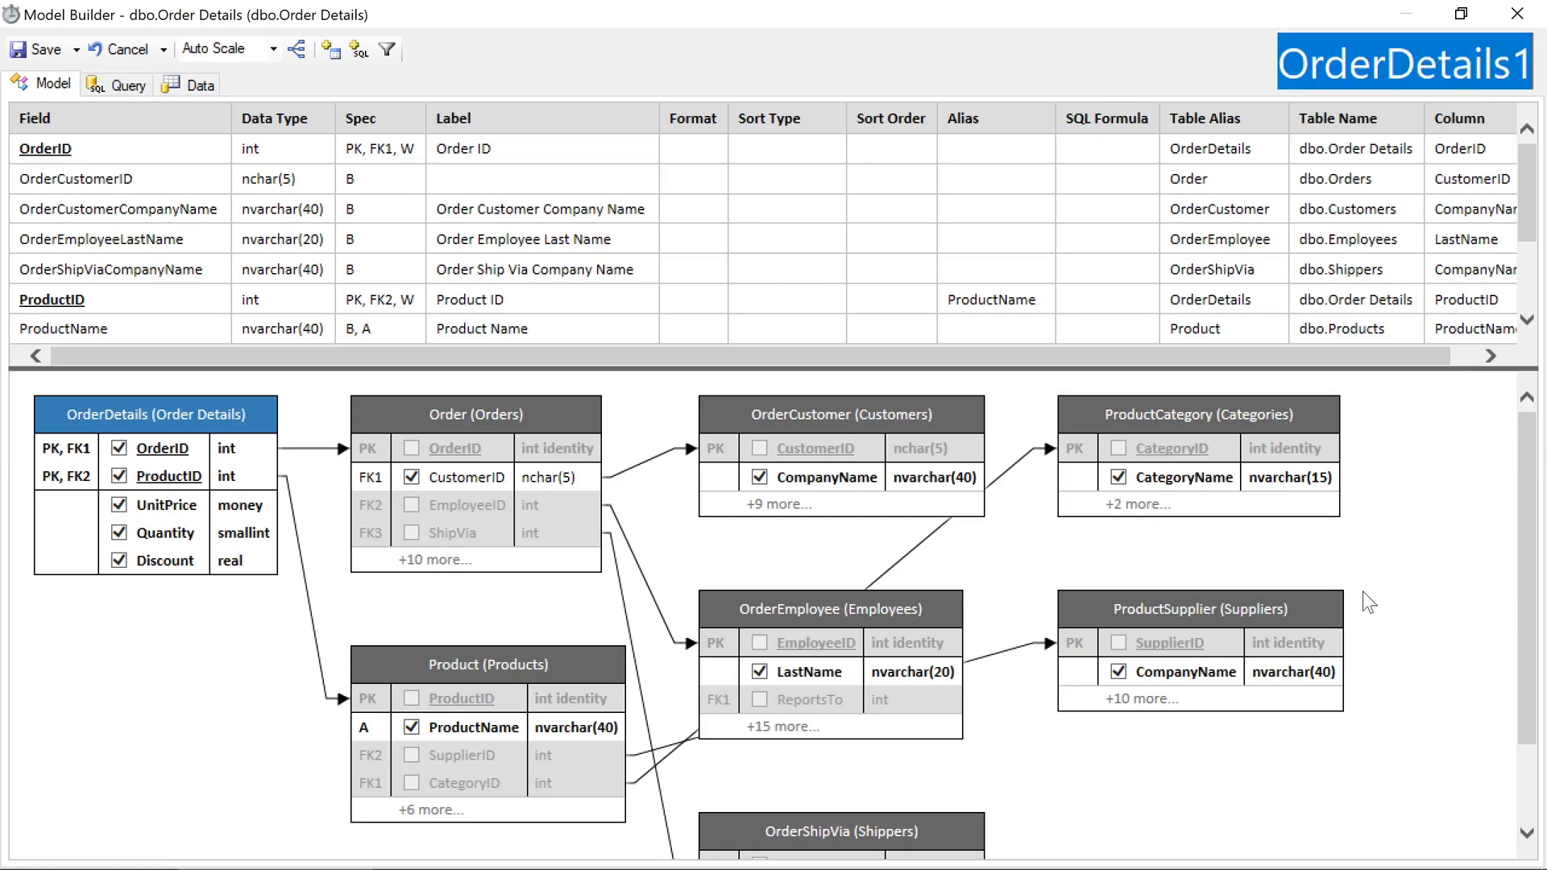
text(InvoiceReport)
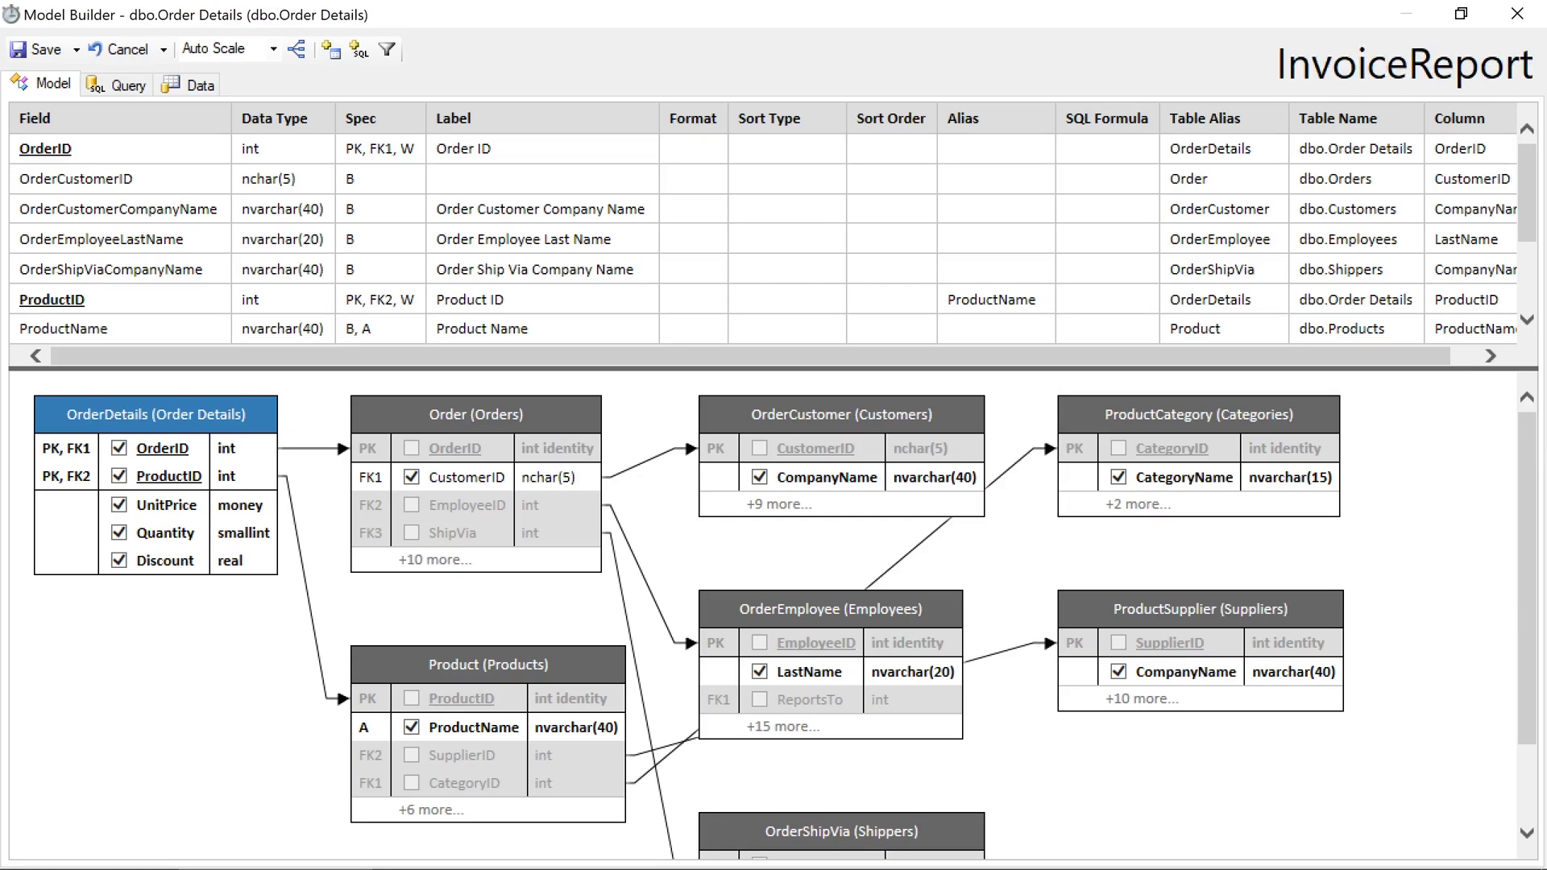
key(Return)
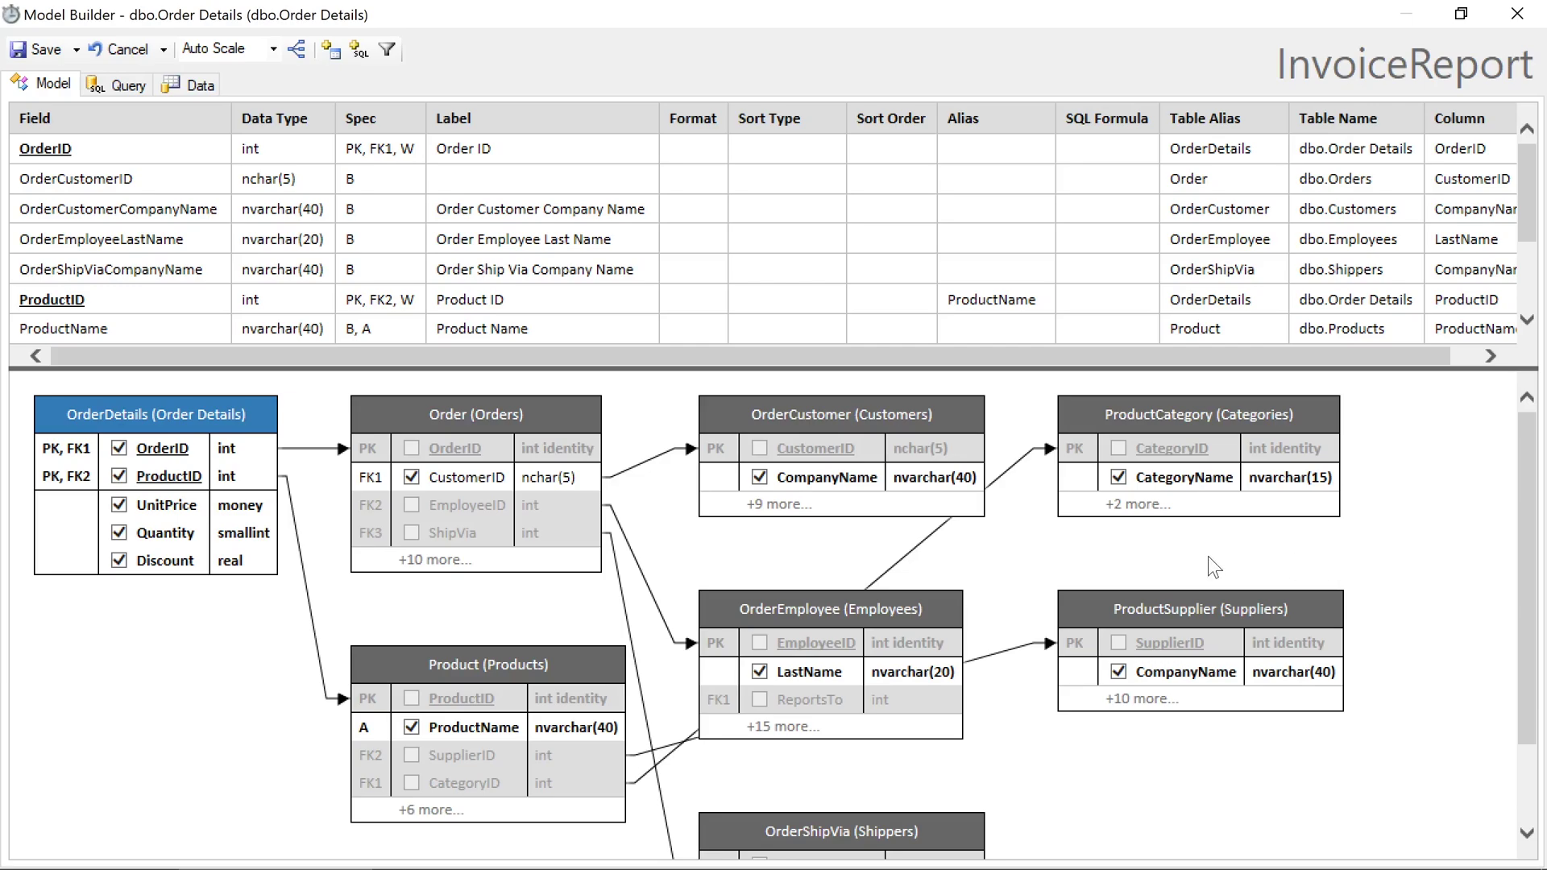
Move the Product table beneath OrderDetails and include OrderDate, RequiredDate, ShippedDate and Freight from the Order table in the model.
drag(564, 663, 252, 621)
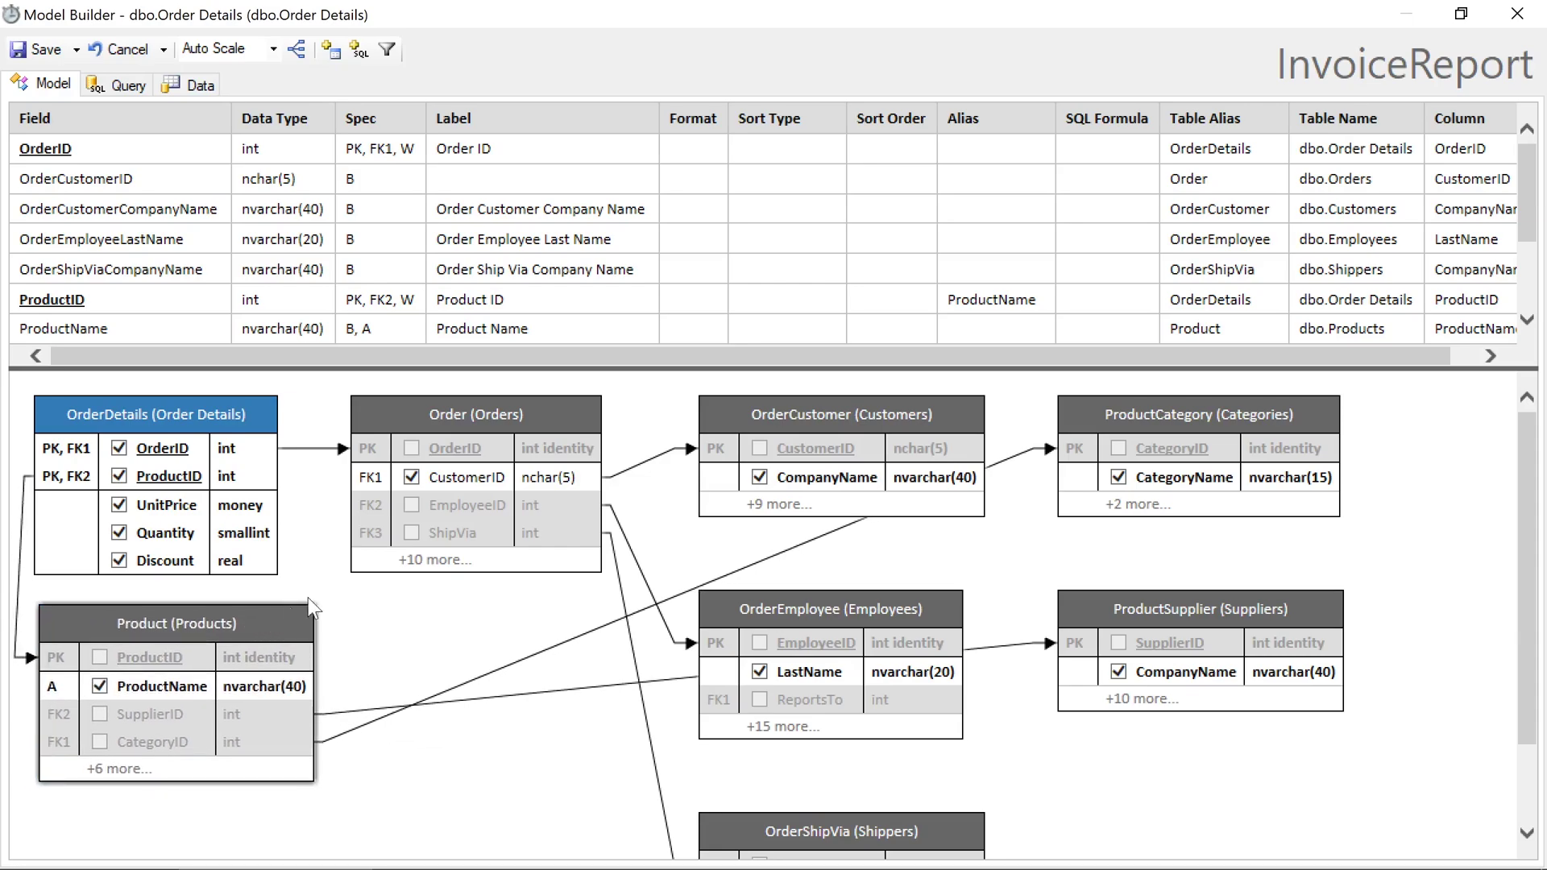
click(420, 564)
click(499, 525)
click(503, 562)
click(503, 589)
click(502, 644)
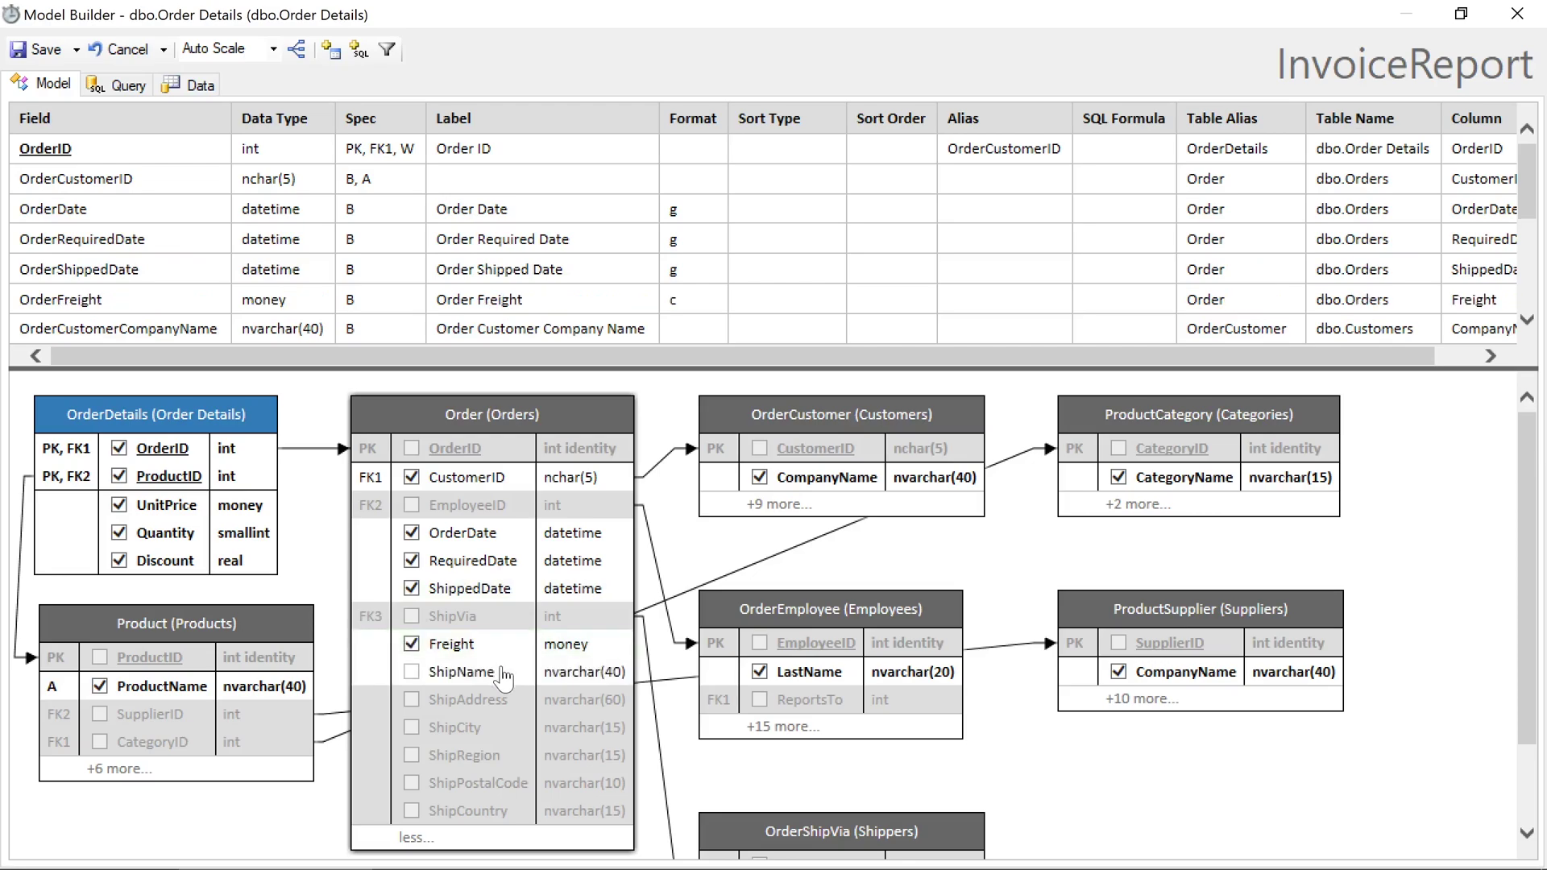
Include ShipName, ShipAddress, ShipCity, ShipRegion, ShipPostalCode and ShipCountry from the Order table in the InvoiceReport model.
click(502, 674)
click(502, 700)
click(501, 728)
click(500, 755)
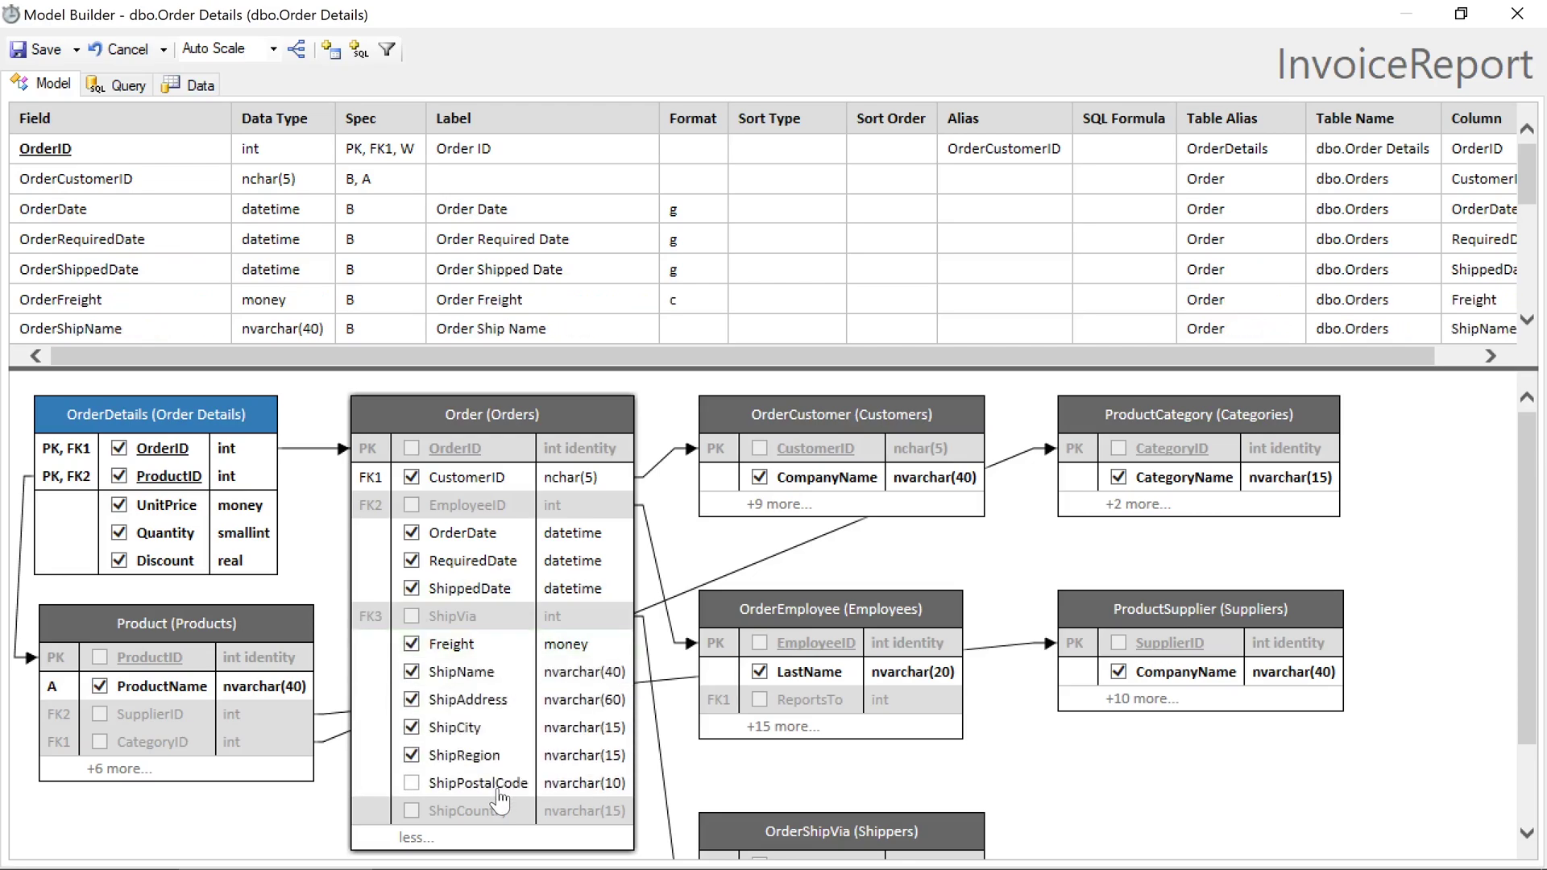
click(500, 783)
click(499, 810)
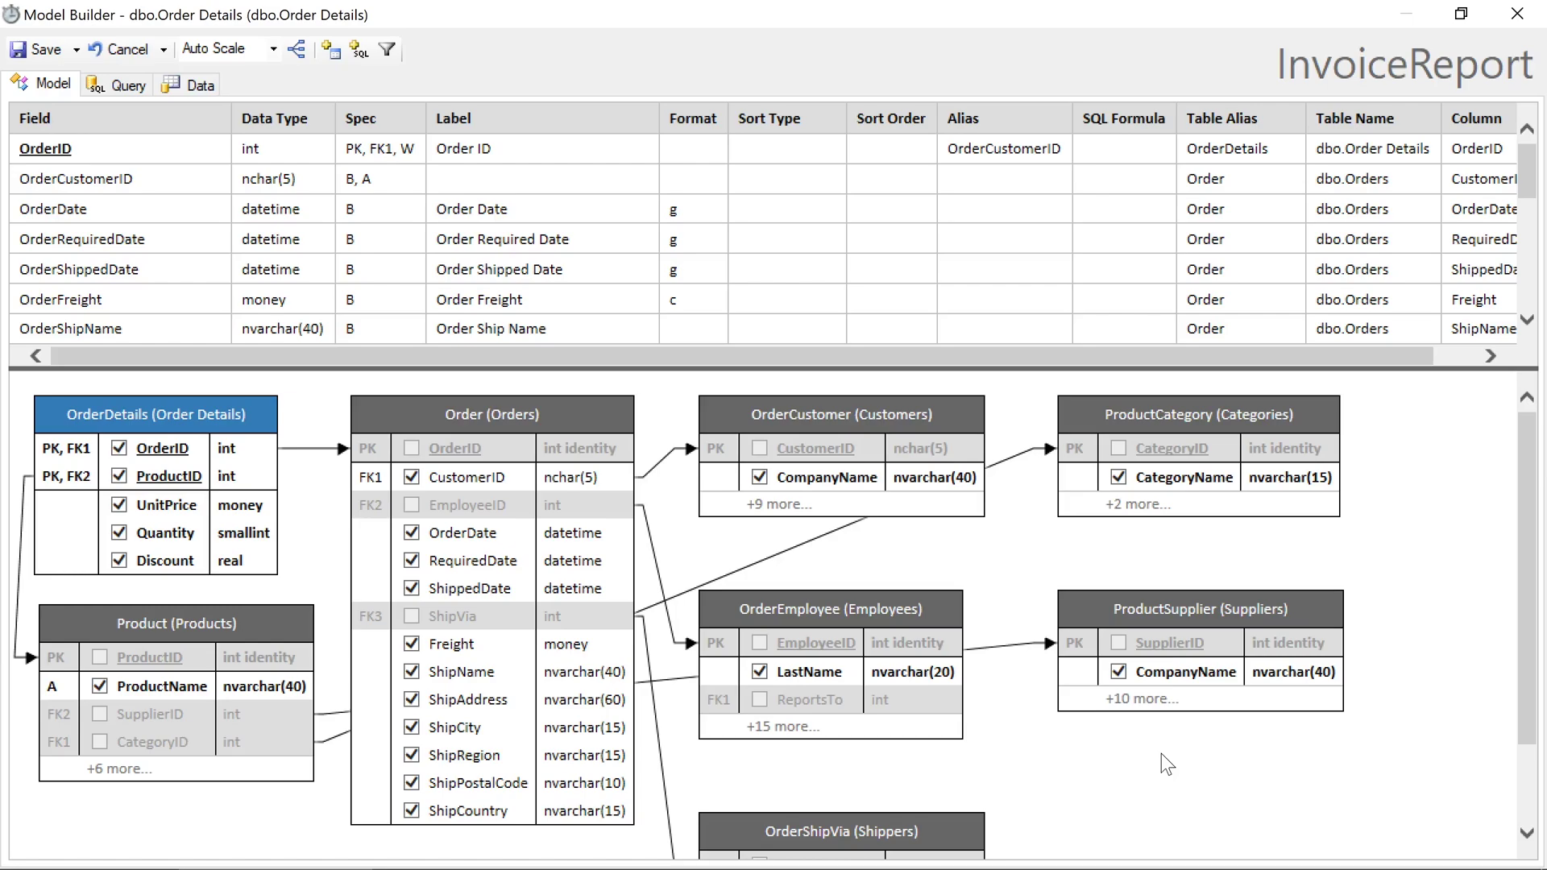
Include FirstName and Title from the OrderEmployee table in the InvoiceReport model and collapse its column list again.
click(805, 729)
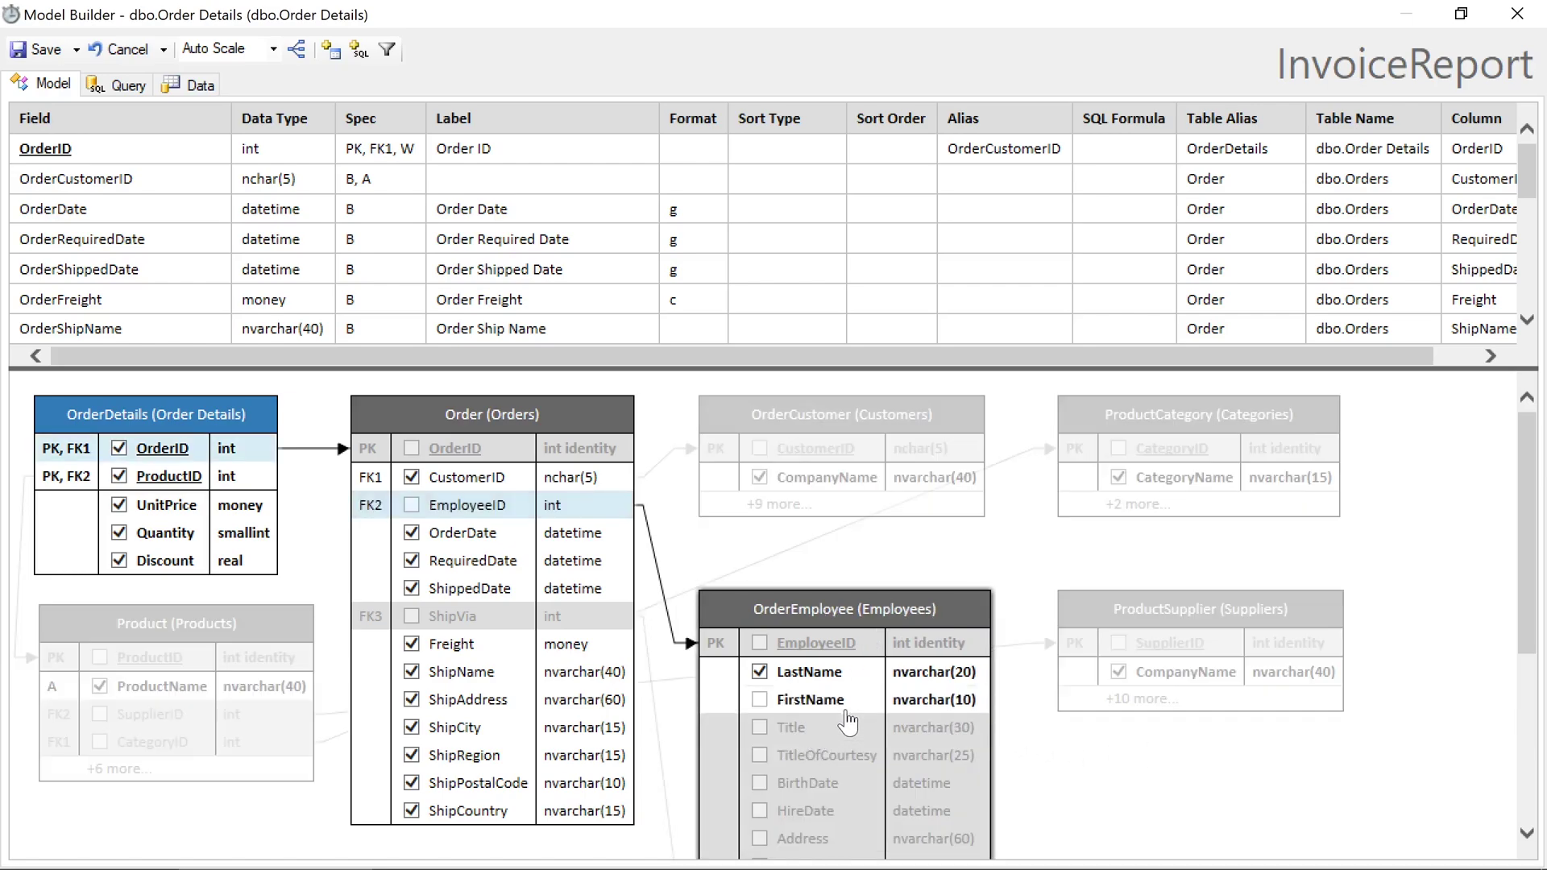
click(810, 699)
click(824, 729)
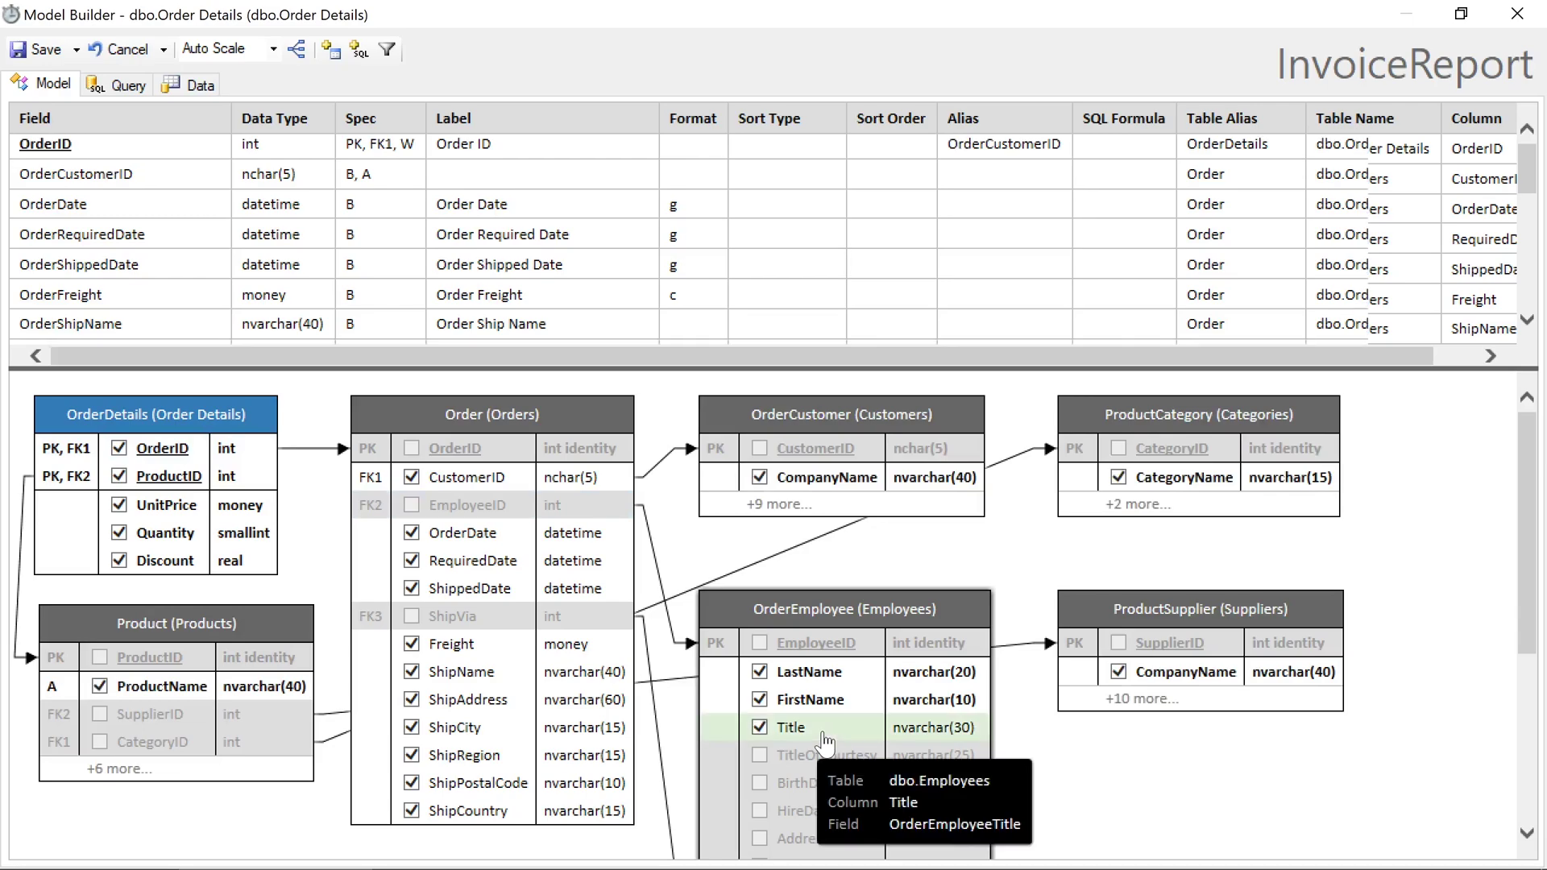
scroll(823, 733, down, 5)
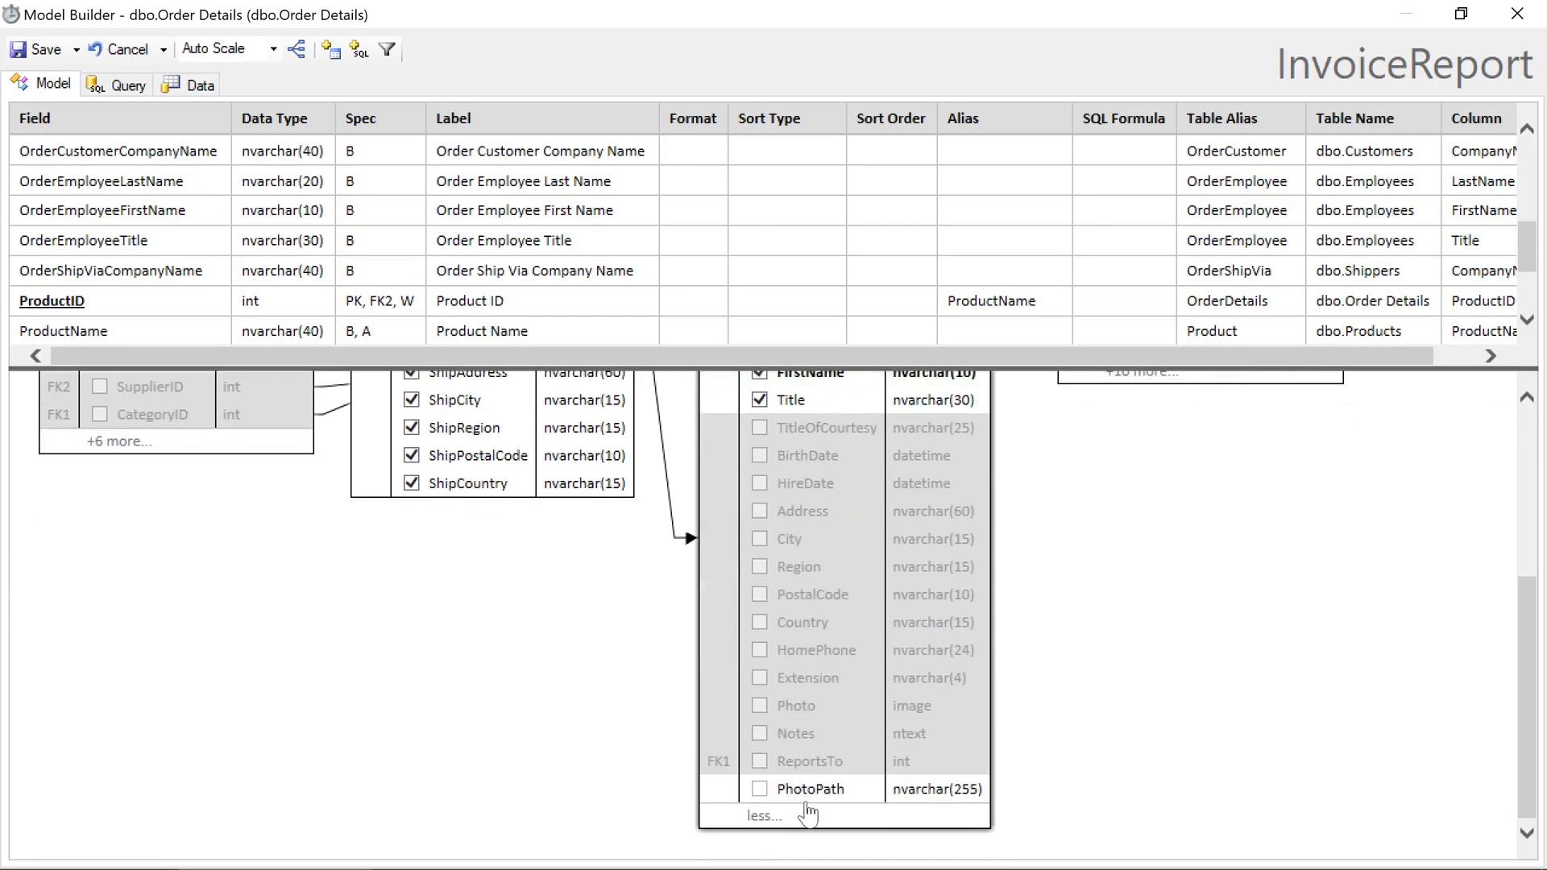
click(766, 815)
scroll(1125, 613, up, 4)
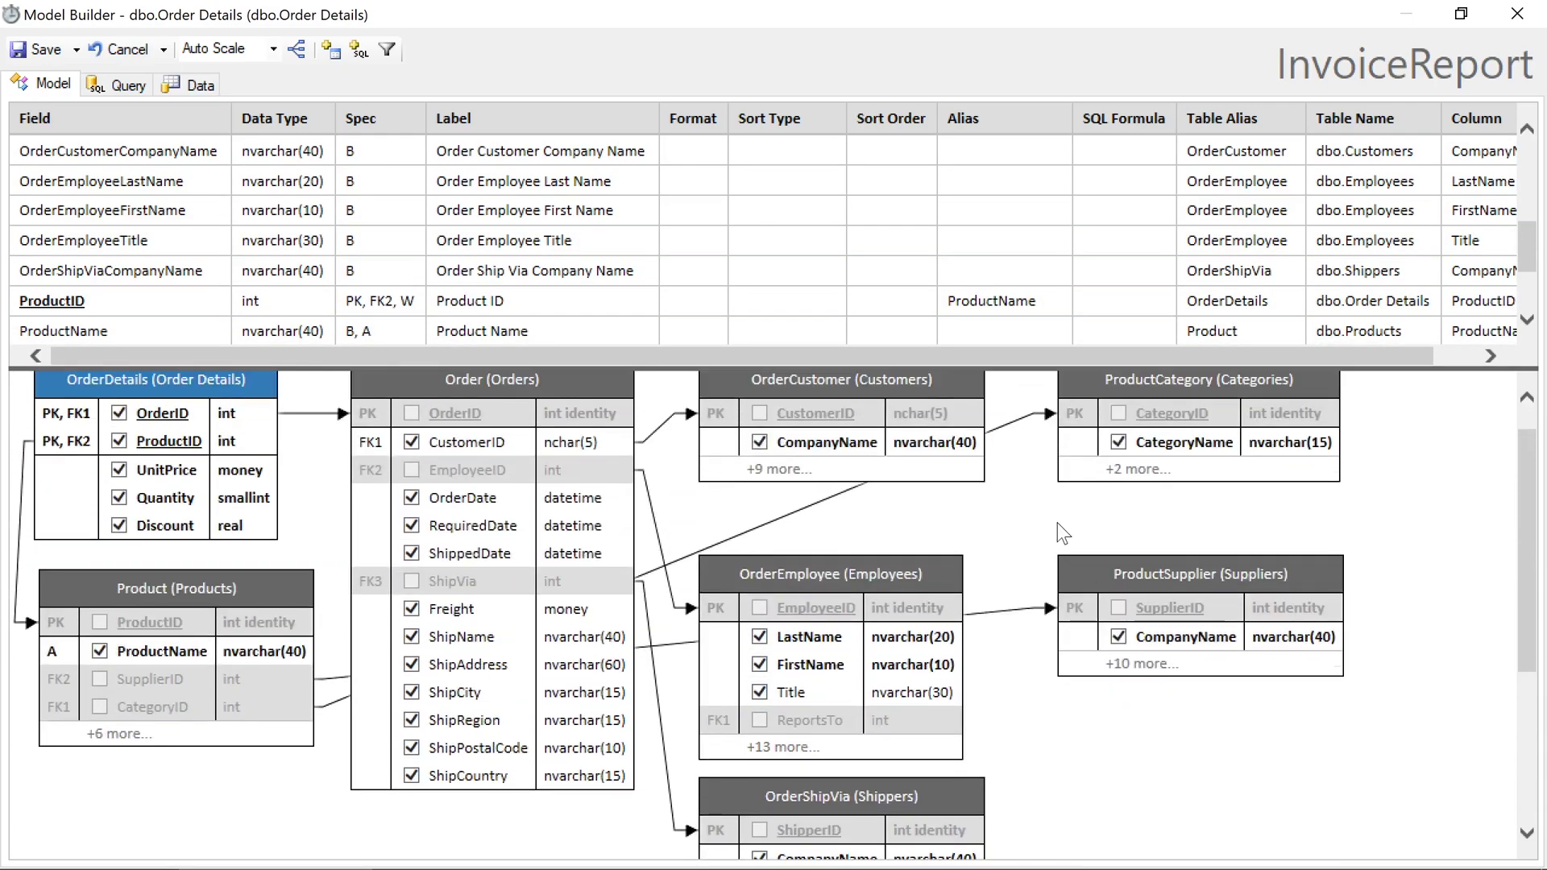
scroll(1021, 558, up, 1)
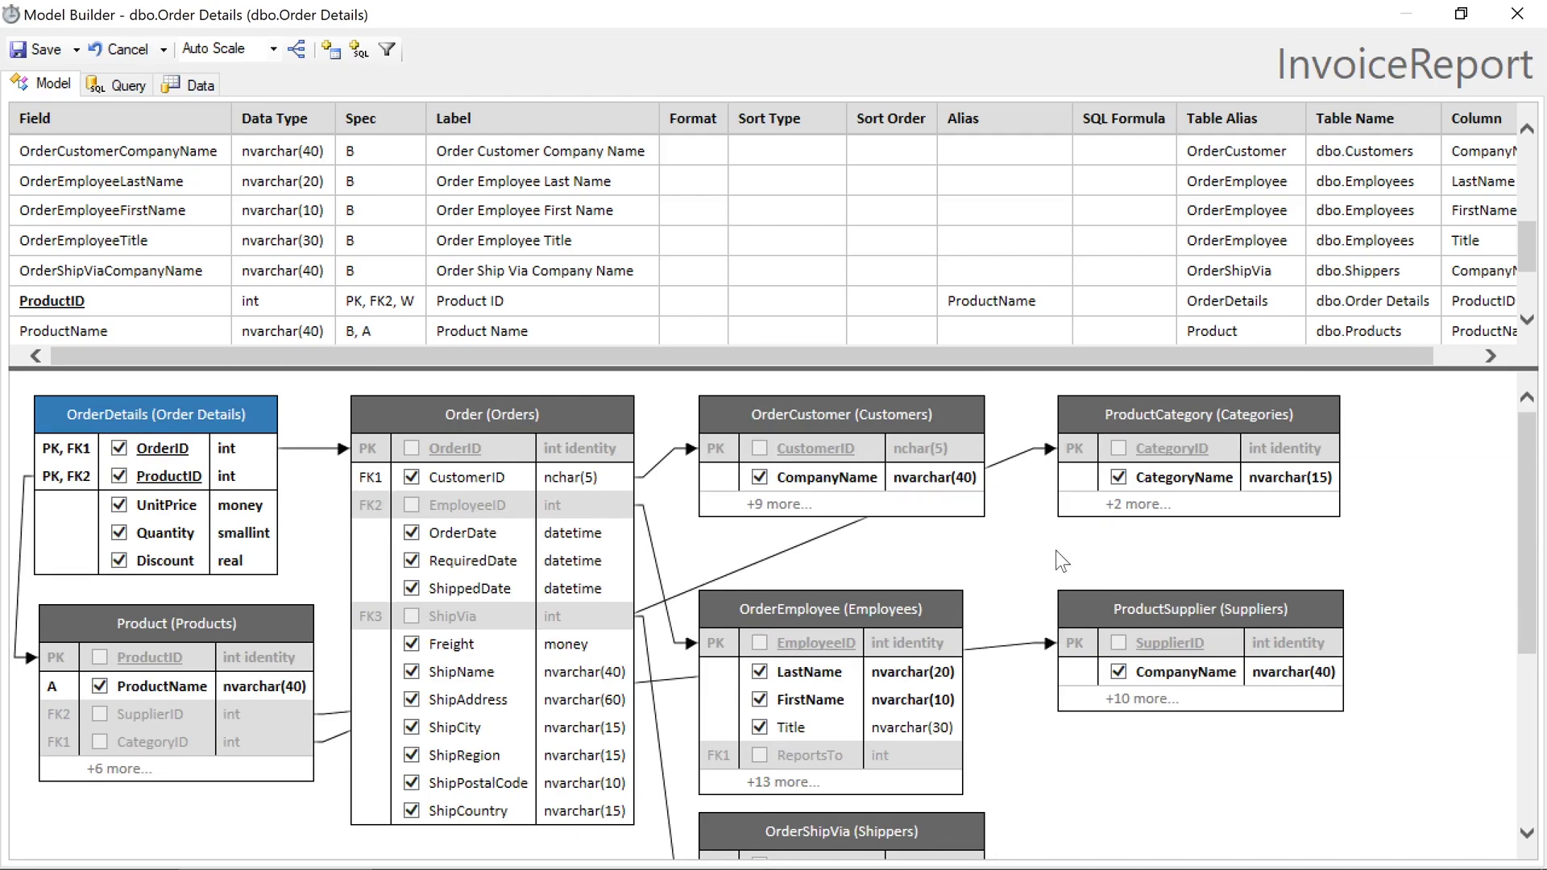
Move ProductSupplier up, place the OrderShipVia table beneath it, and include the shipper's Phone column in the model.
drag(1175, 609, 1179, 558)
drag(855, 838, 1220, 694)
click(1175, 824)
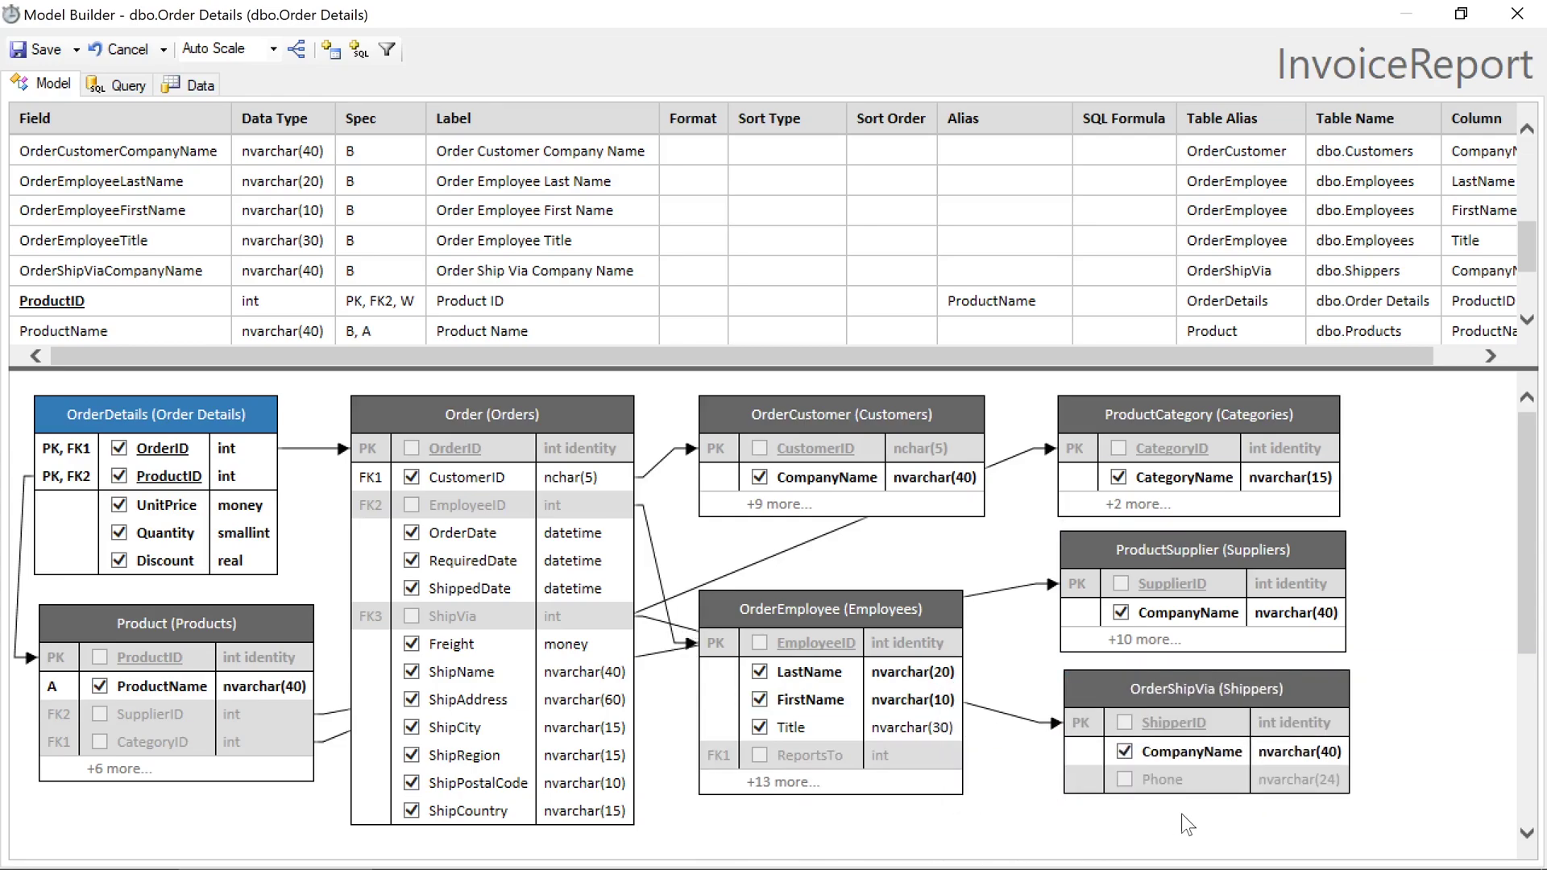
click(1124, 779)
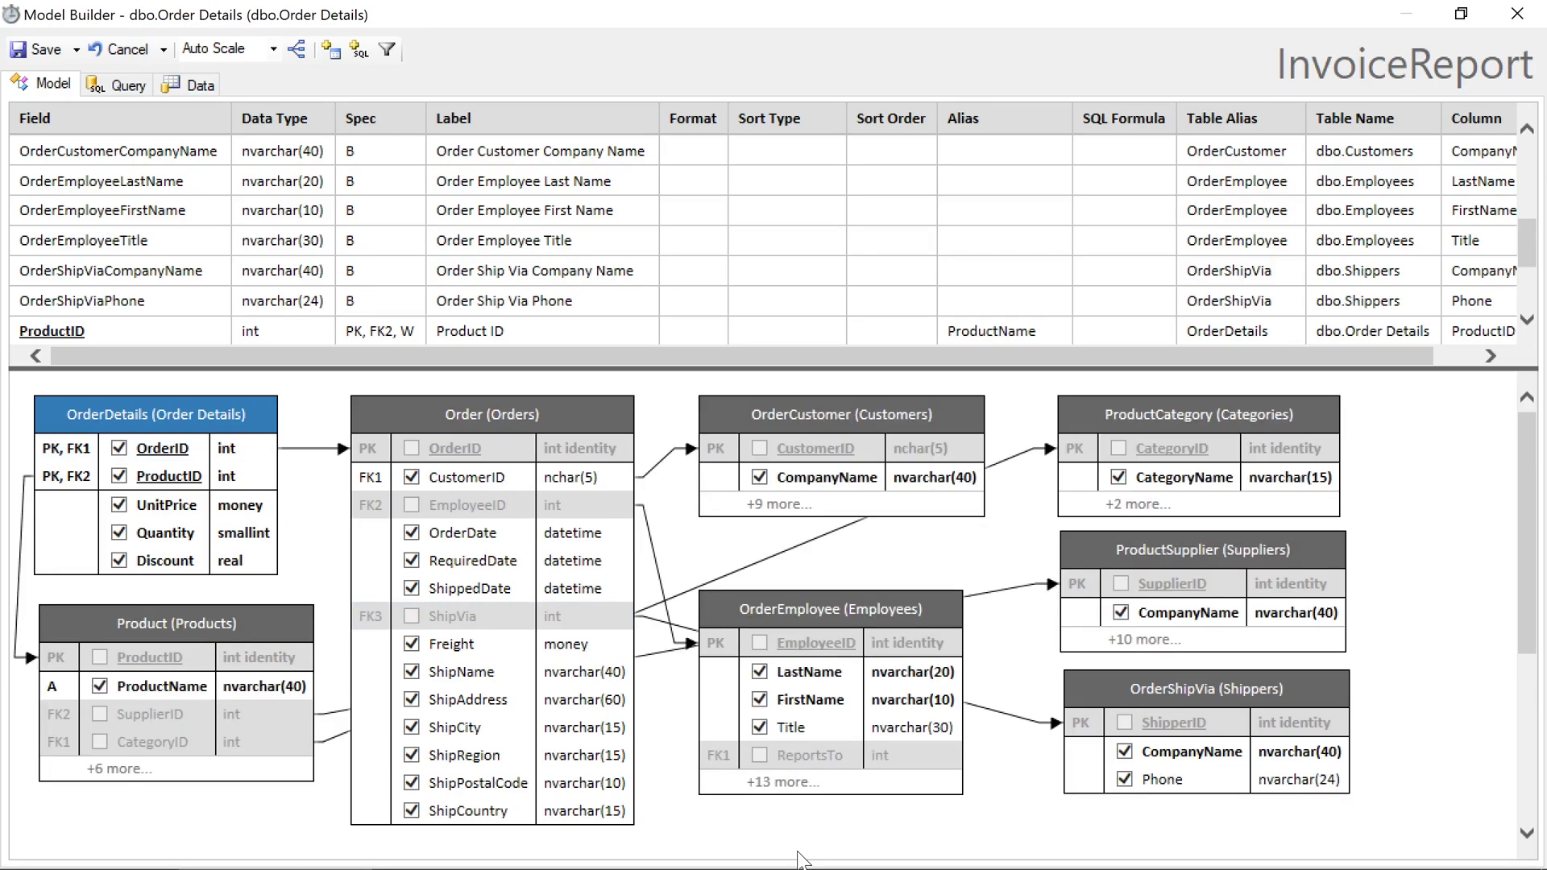
Include Country from the ProductSupplier table, shift OrderShipVia down to make room, and save the InvoiceReport model.
click(1144, 640)
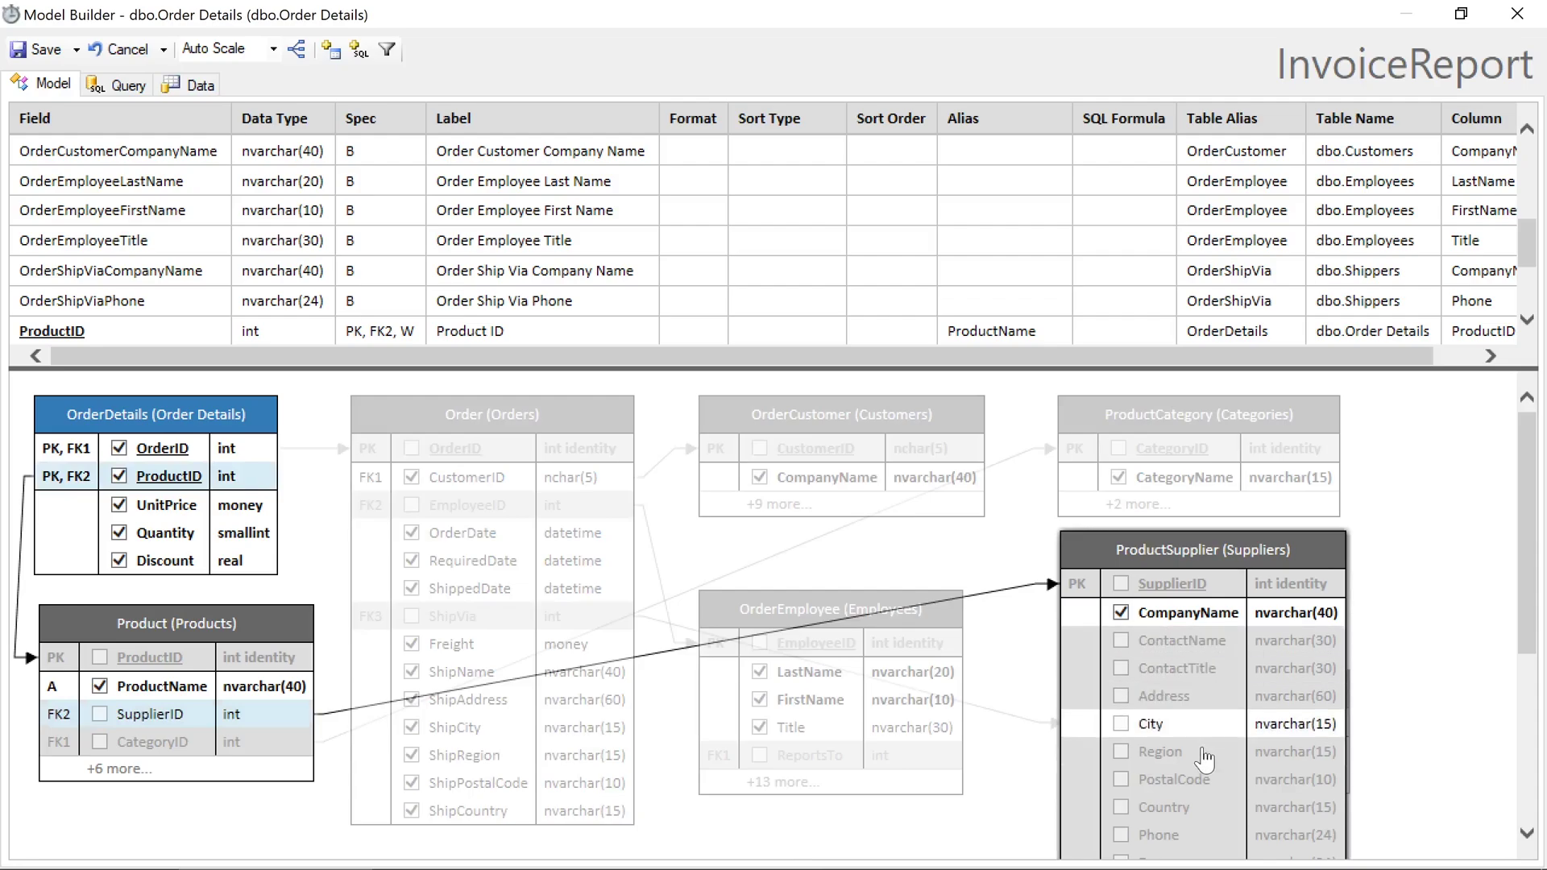
click(1126, 806)
scroll(1207, 801, down, 3)
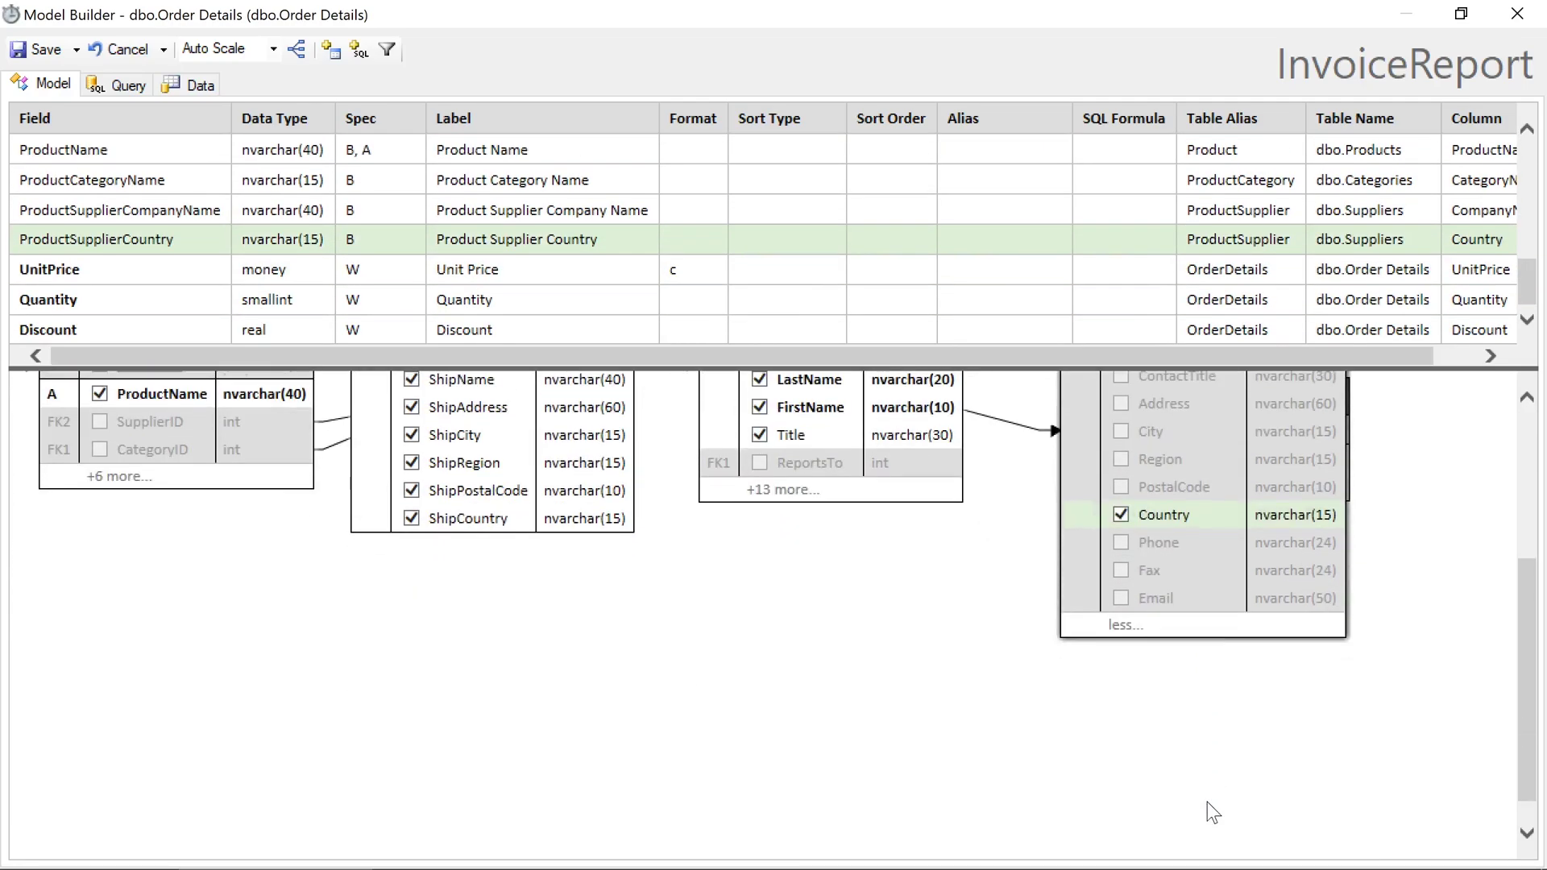
click(1125, 625)
scroll(1019, 651, up, 3)
drag(1112, 703, 1112, 732)
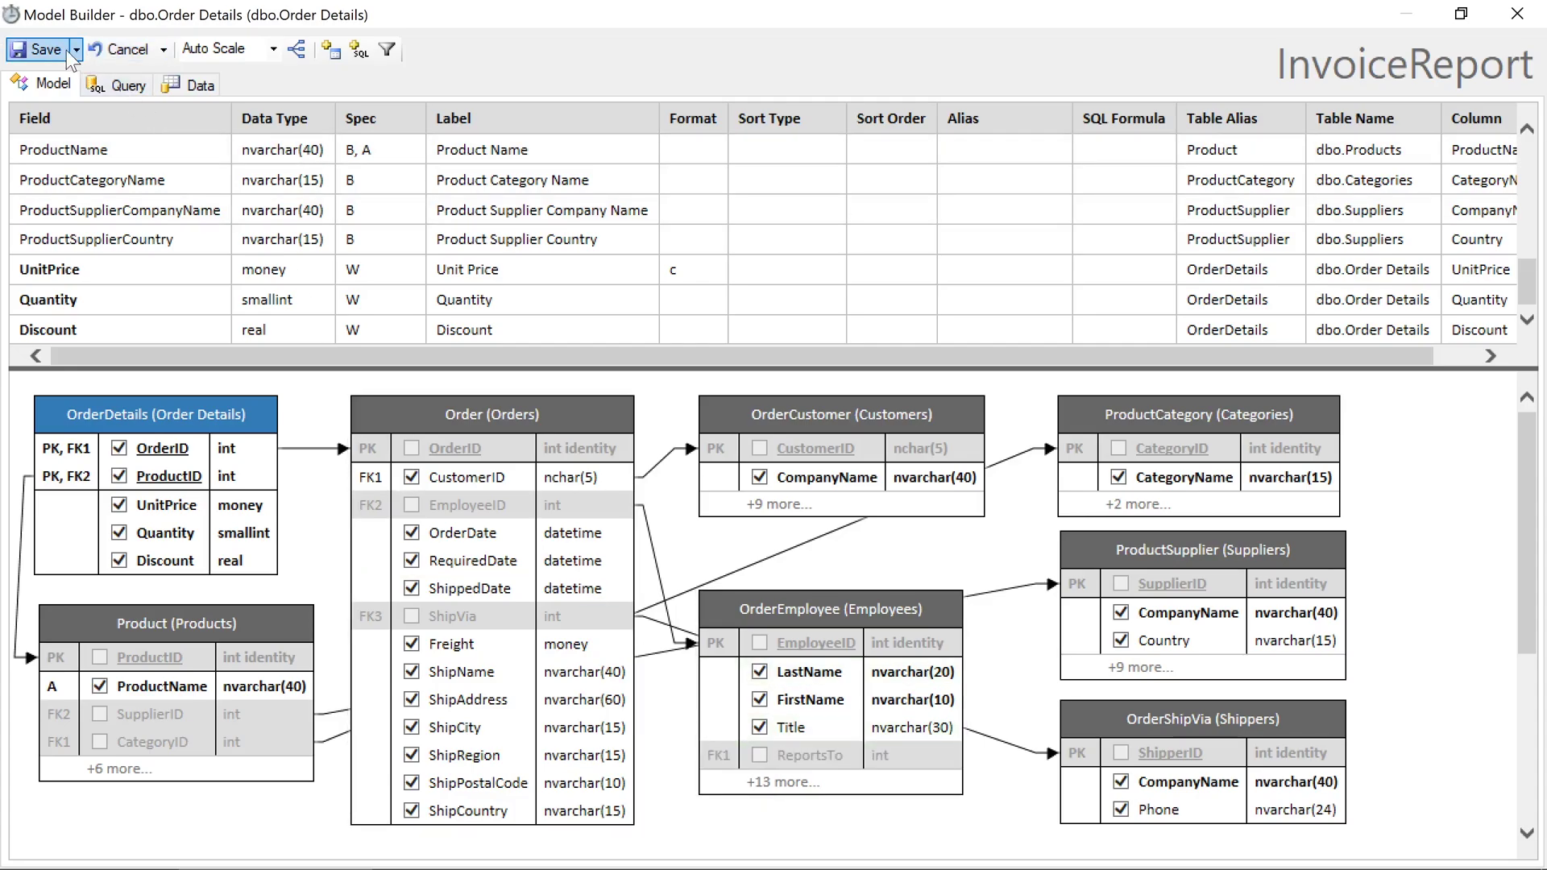
click(36, 49)
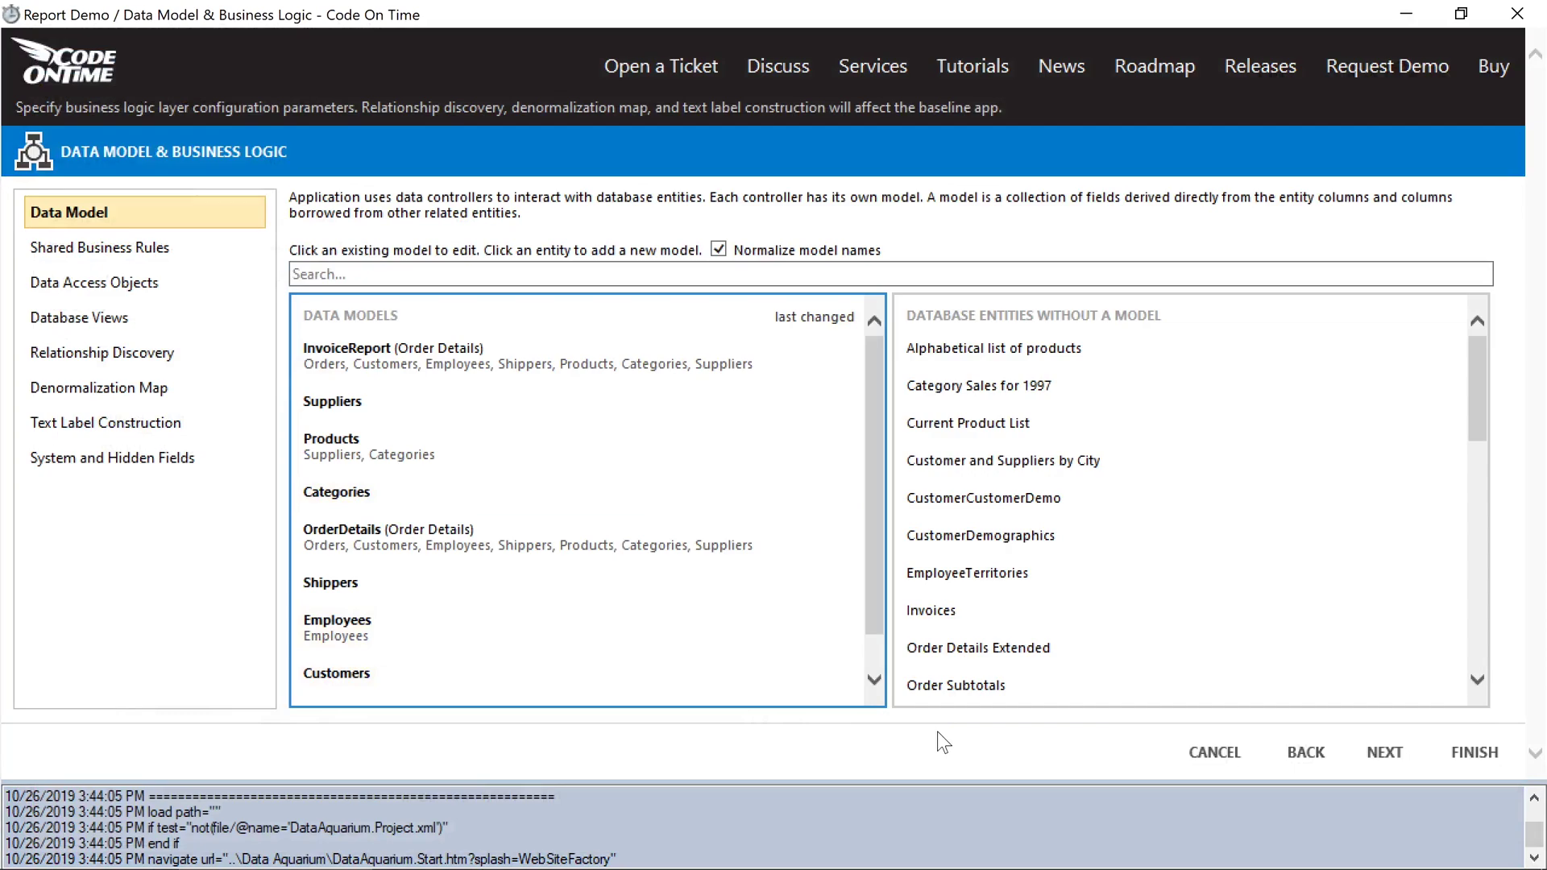
Finish the data model configuration, open the project designer, and exclude the Invoice Report page from the menu.
click(1475, 752)
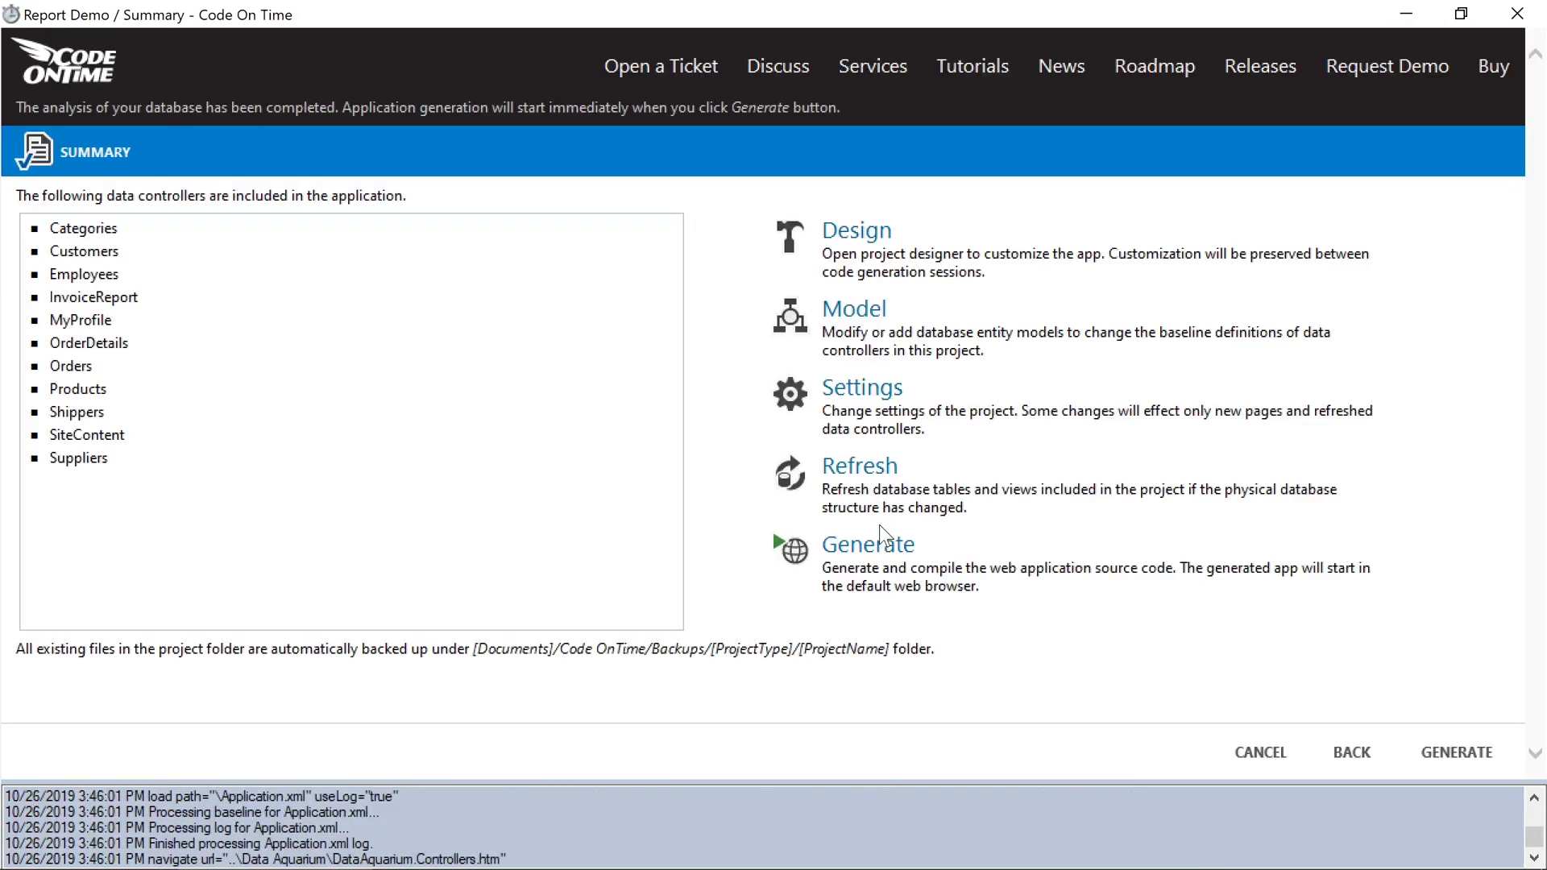
click(918, 278)
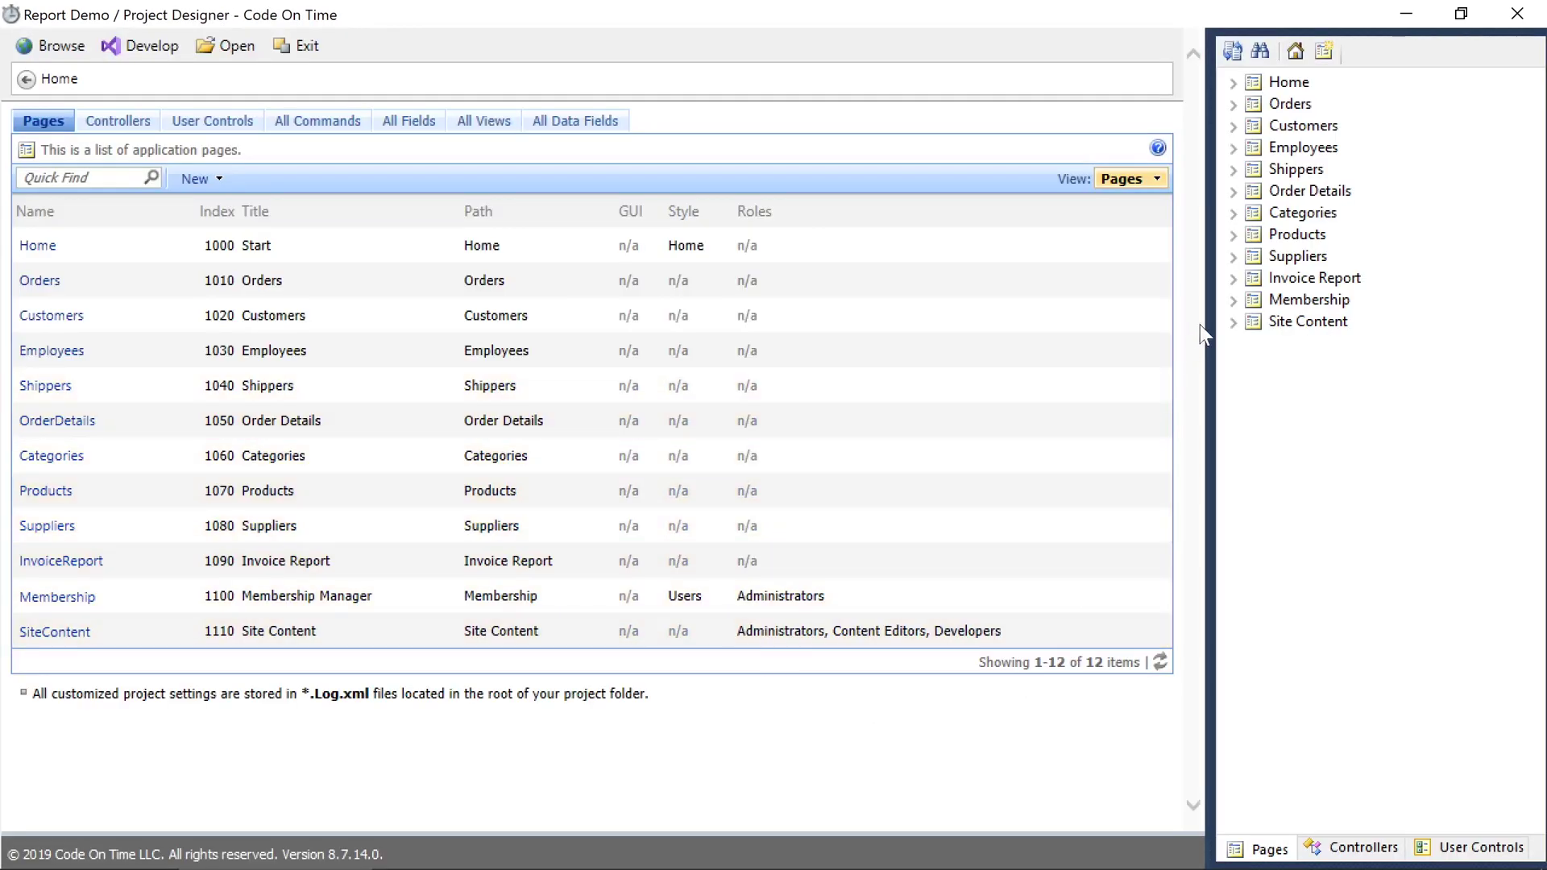
right_click(1249, 278)
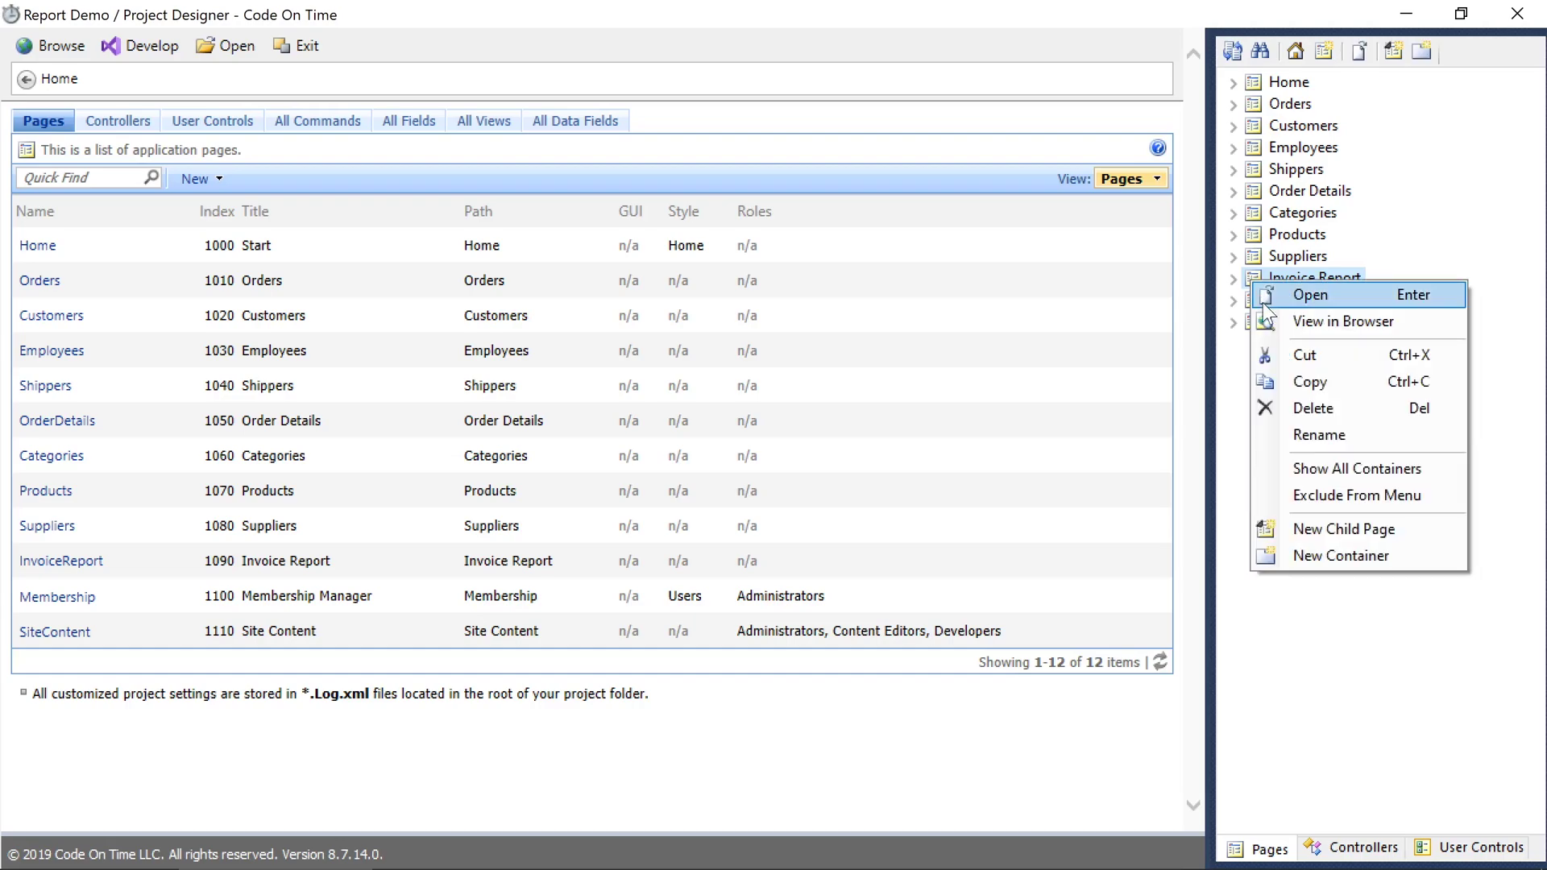
click(1377, 496)
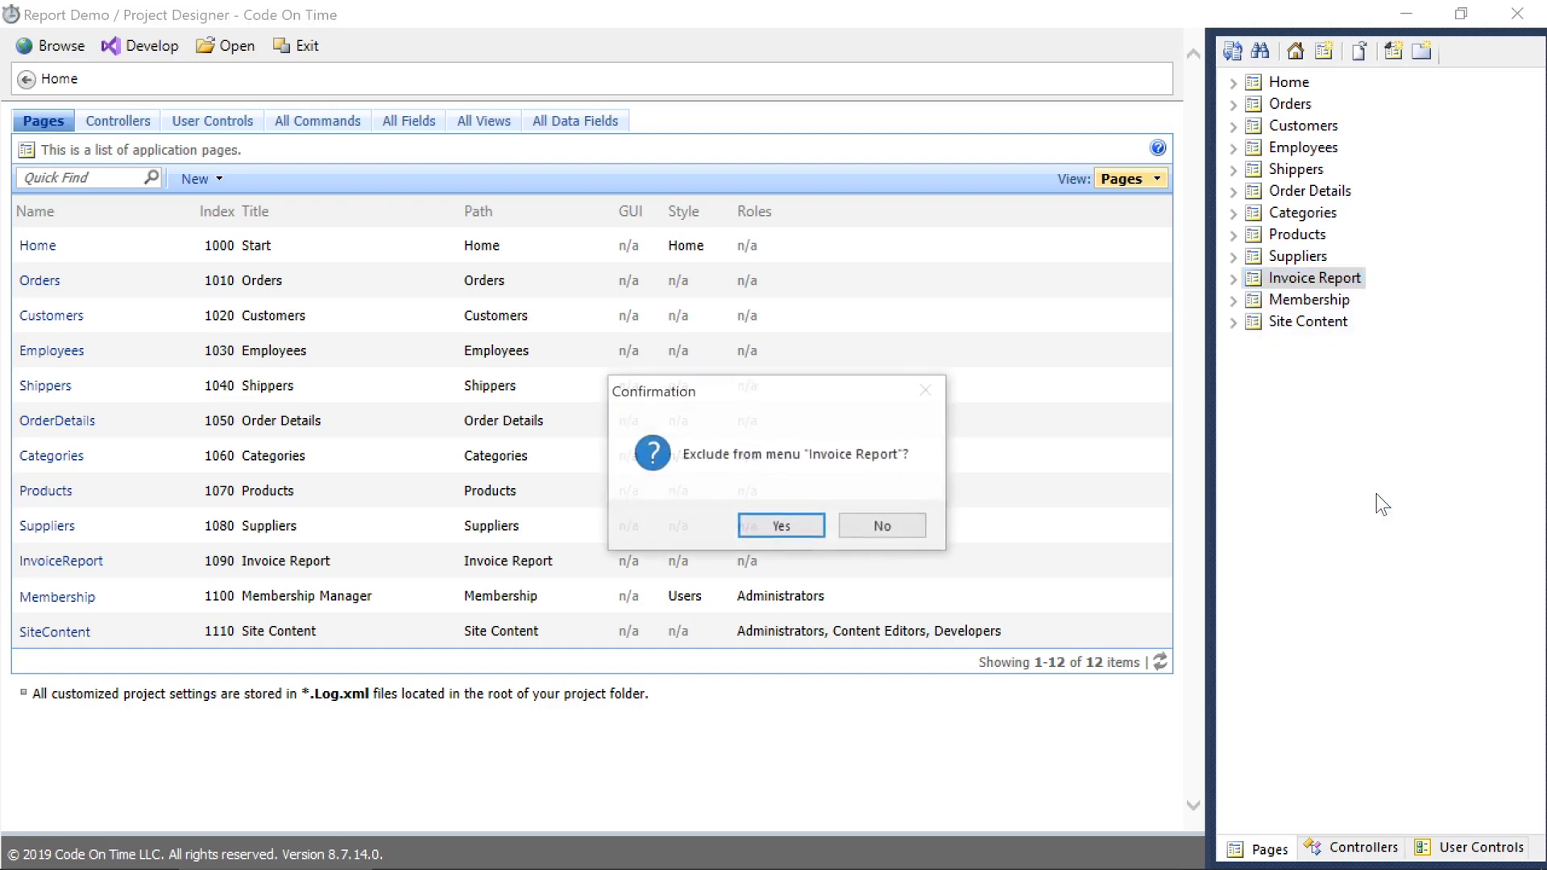
click(785, 527)
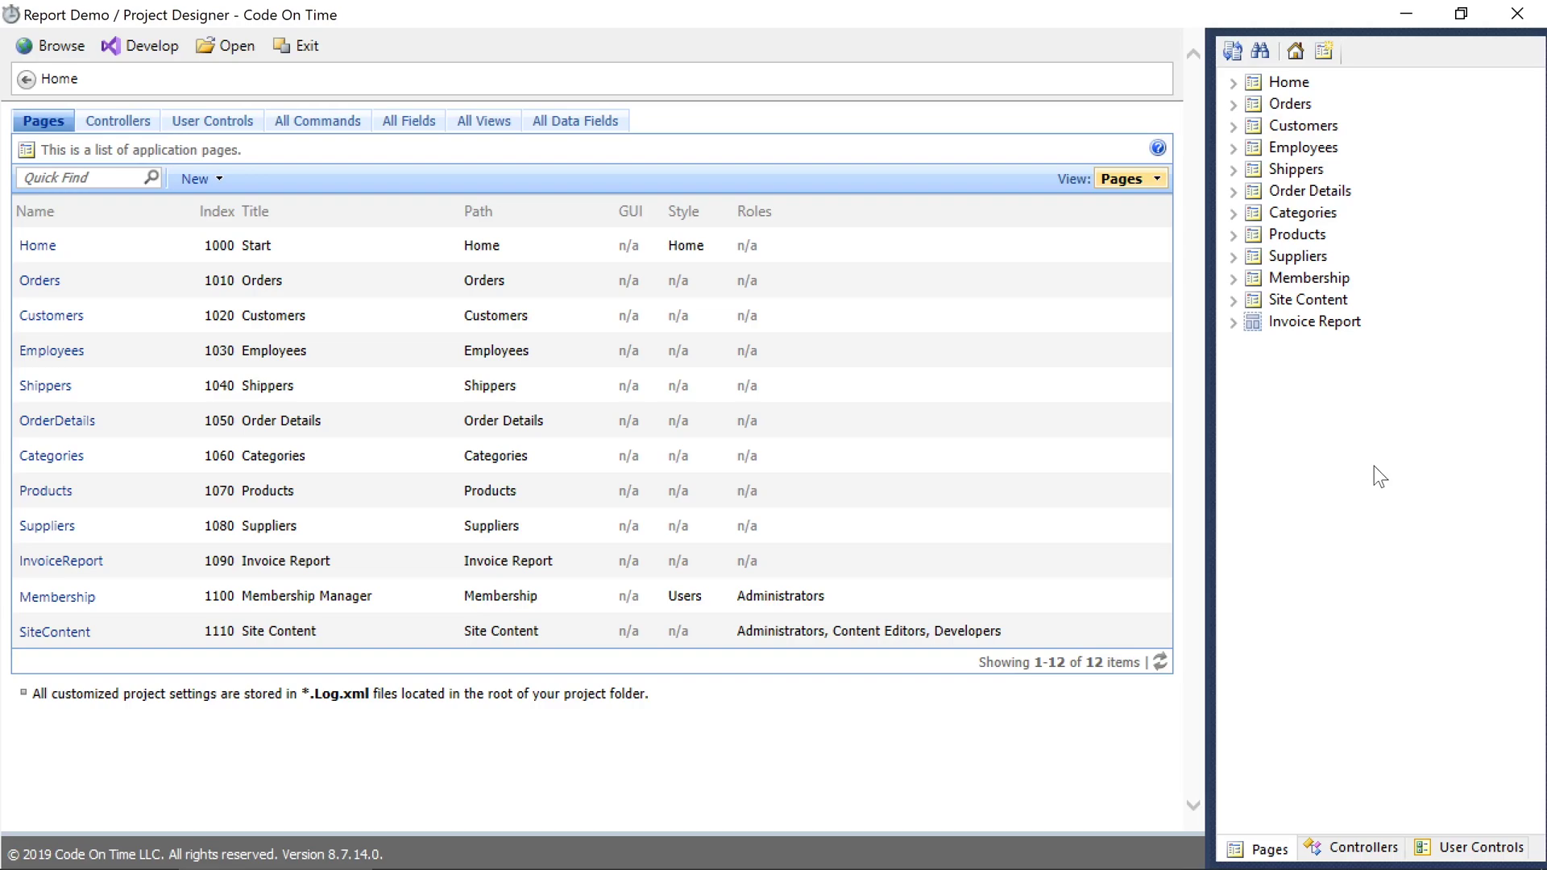
Start a new action in the ag2 (Form) action group of the Orders controller.
click(1360, 848)
click(1233, 214)
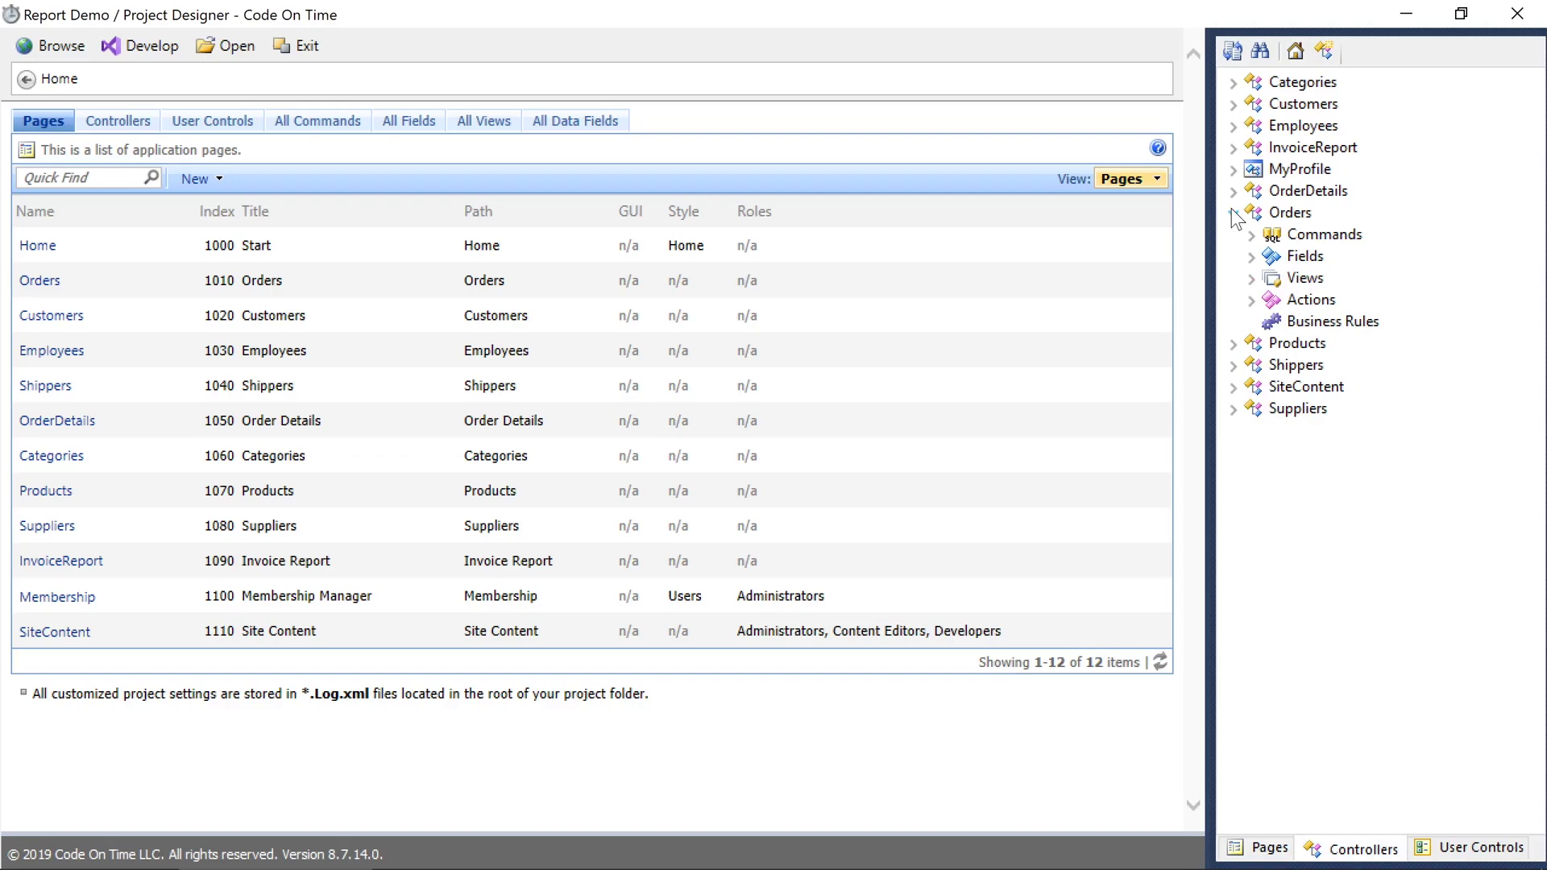
click(1251, 301)
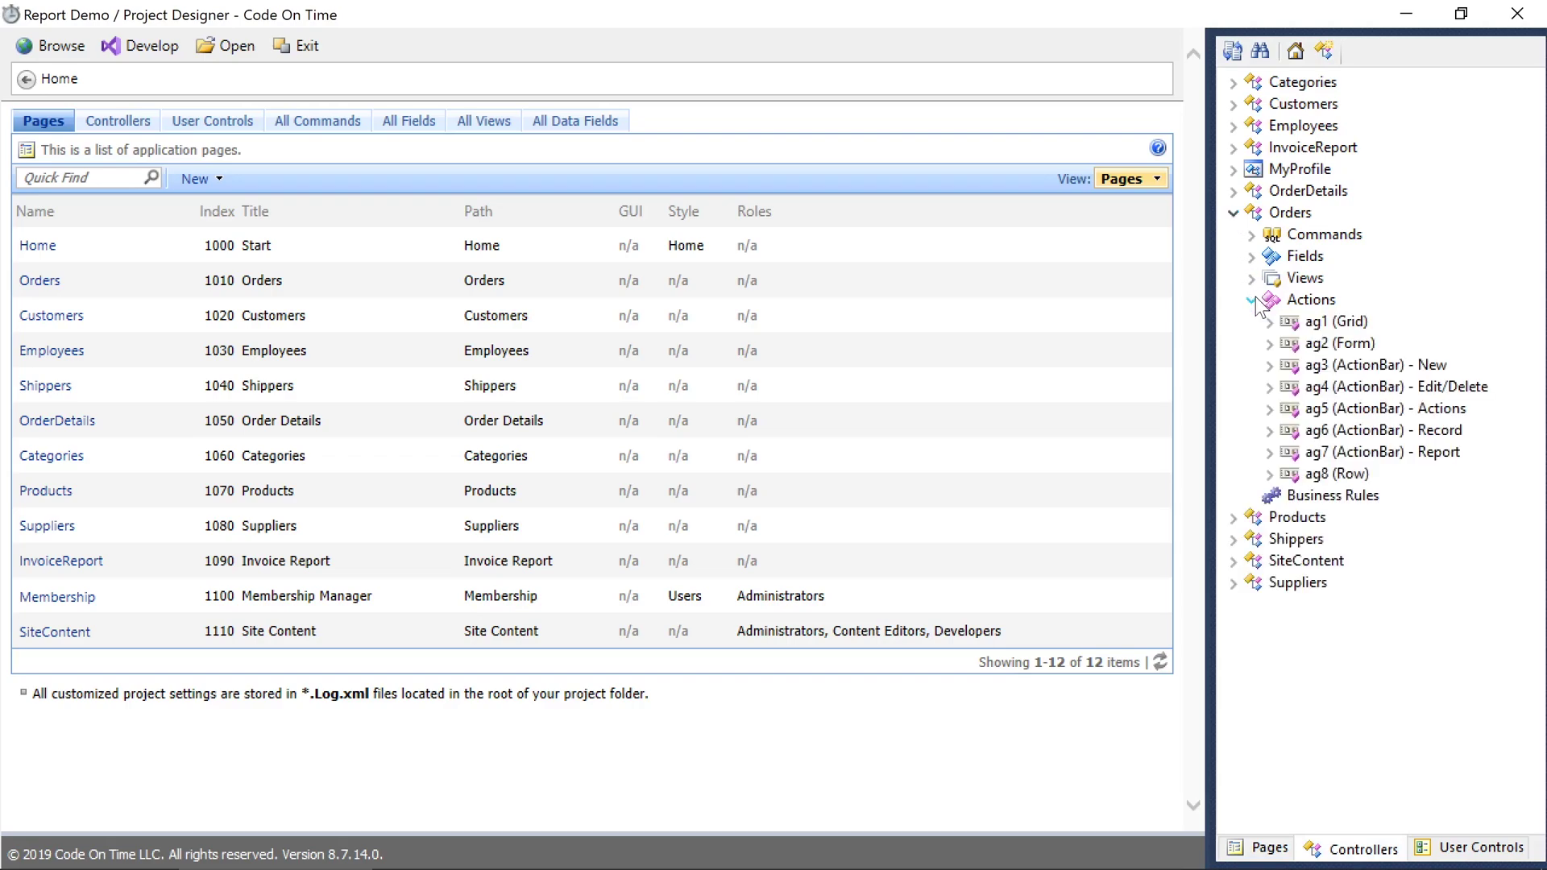
click(1270, 345)
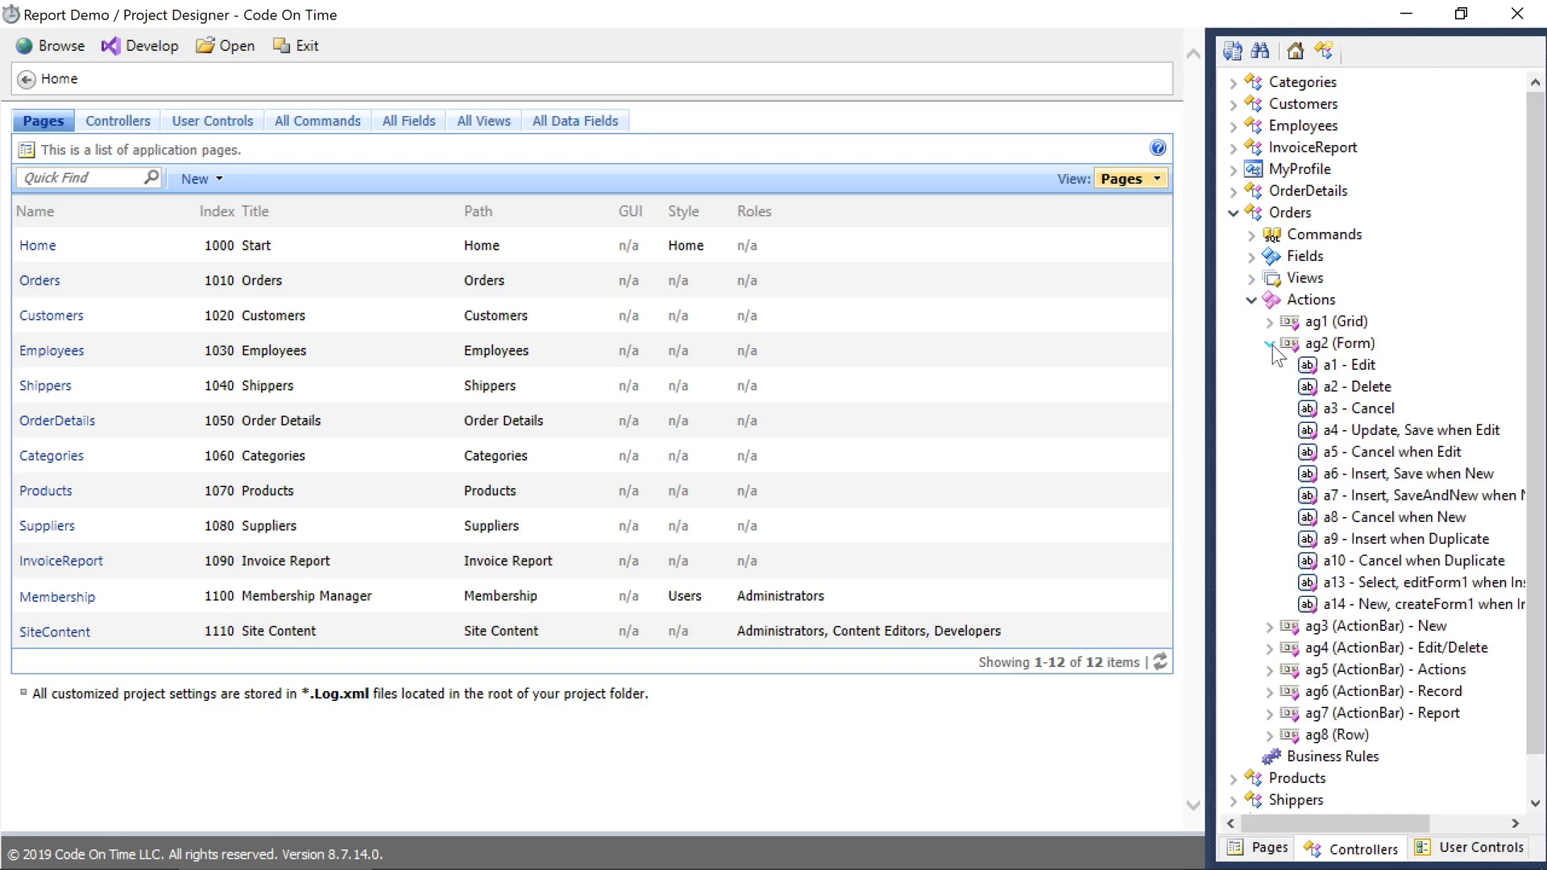
right_click(1325, 347)
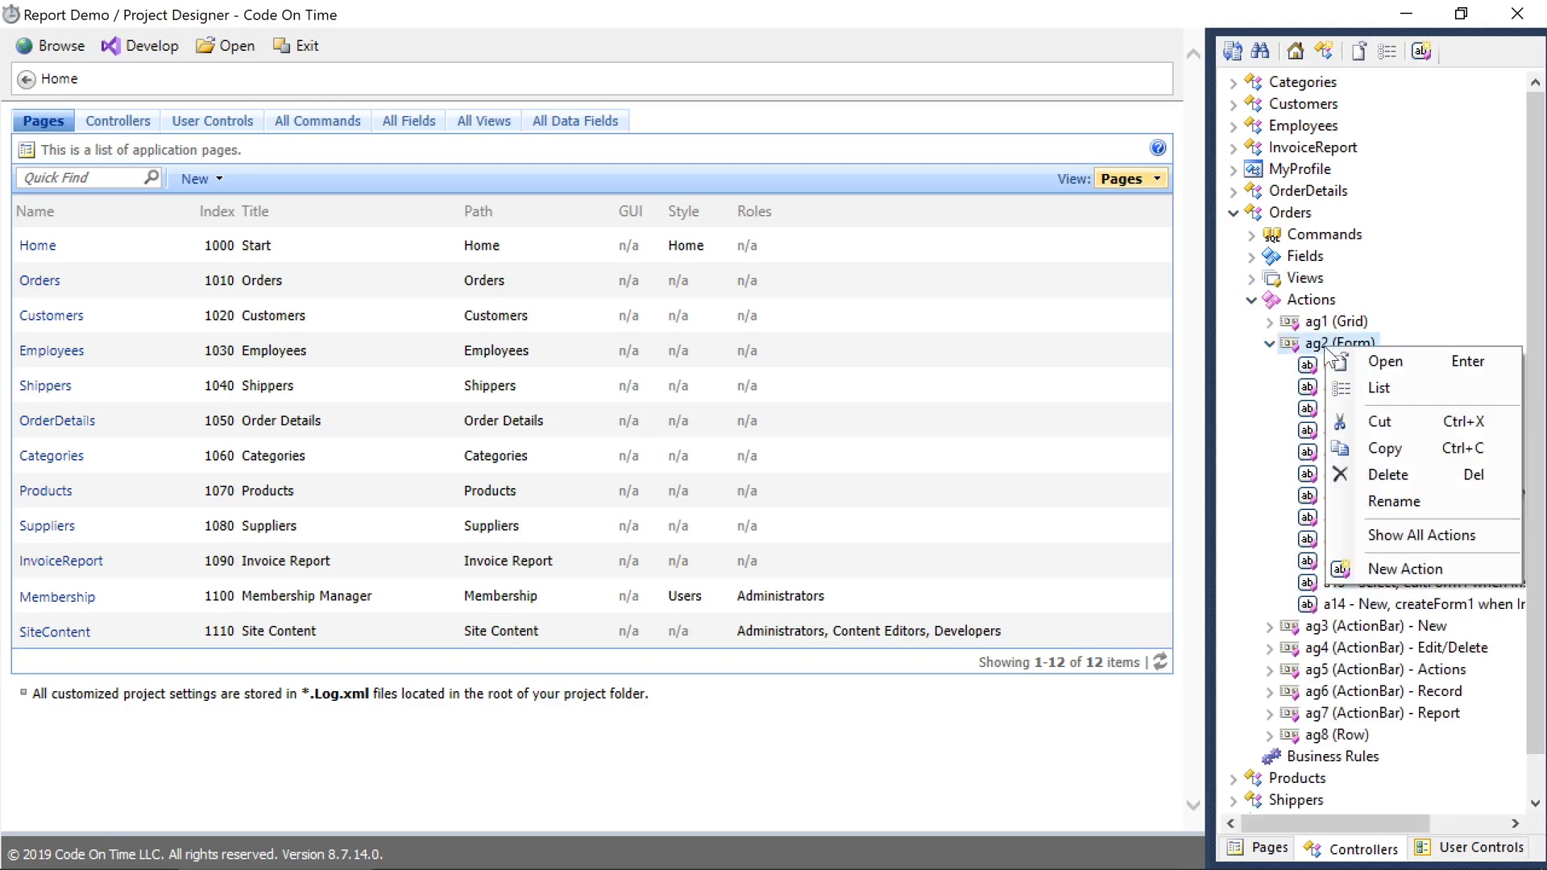
click(1406, 569)
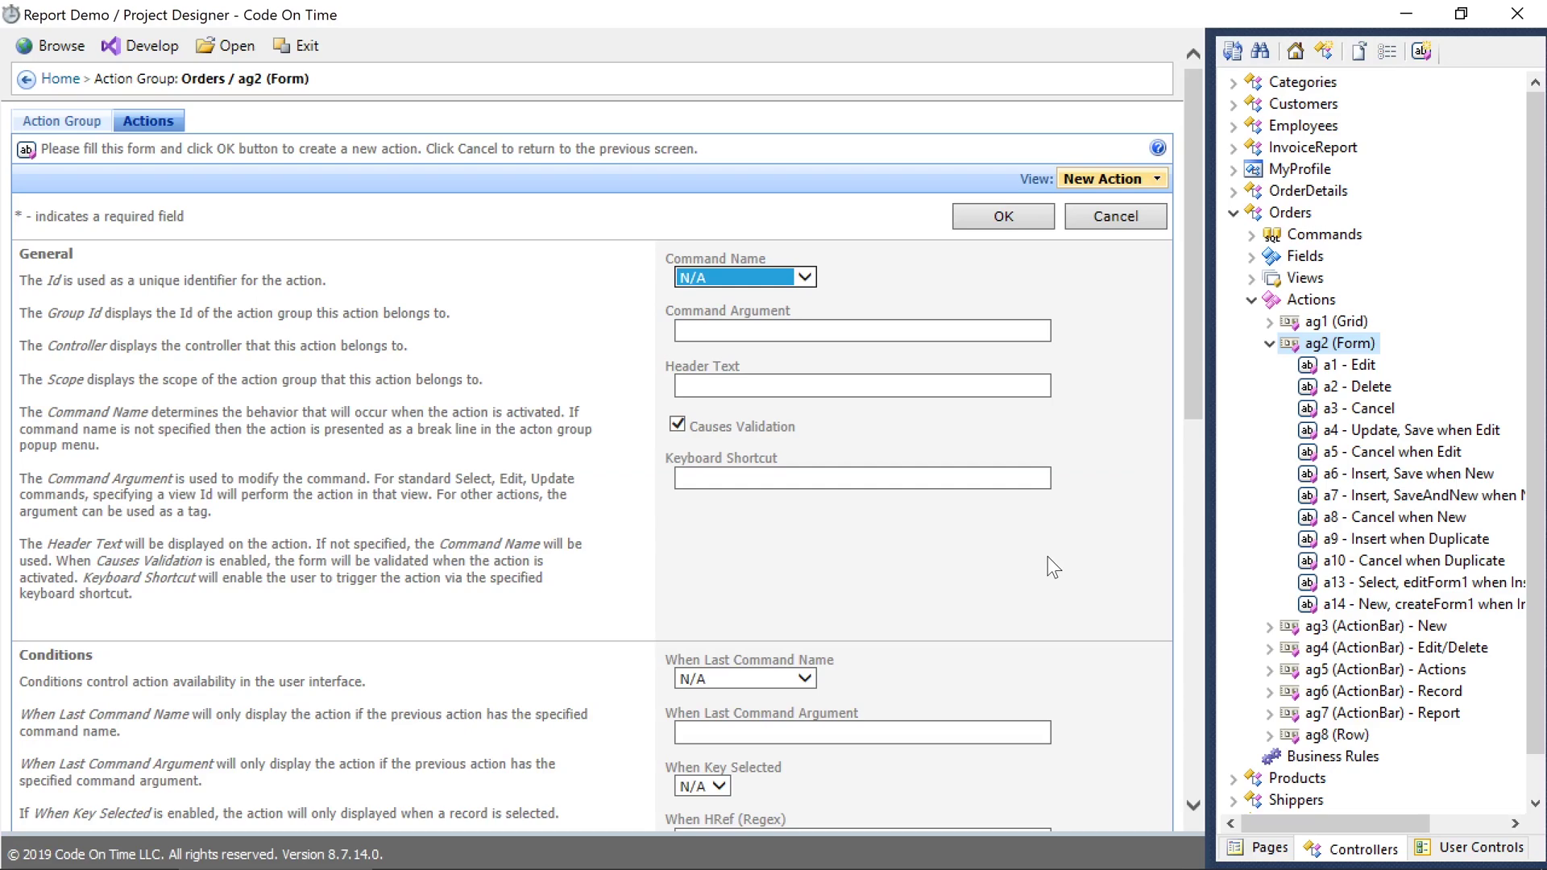
Set the new action's command name to Report (Pdf) and its header text to Invoice.
click(803, 277)
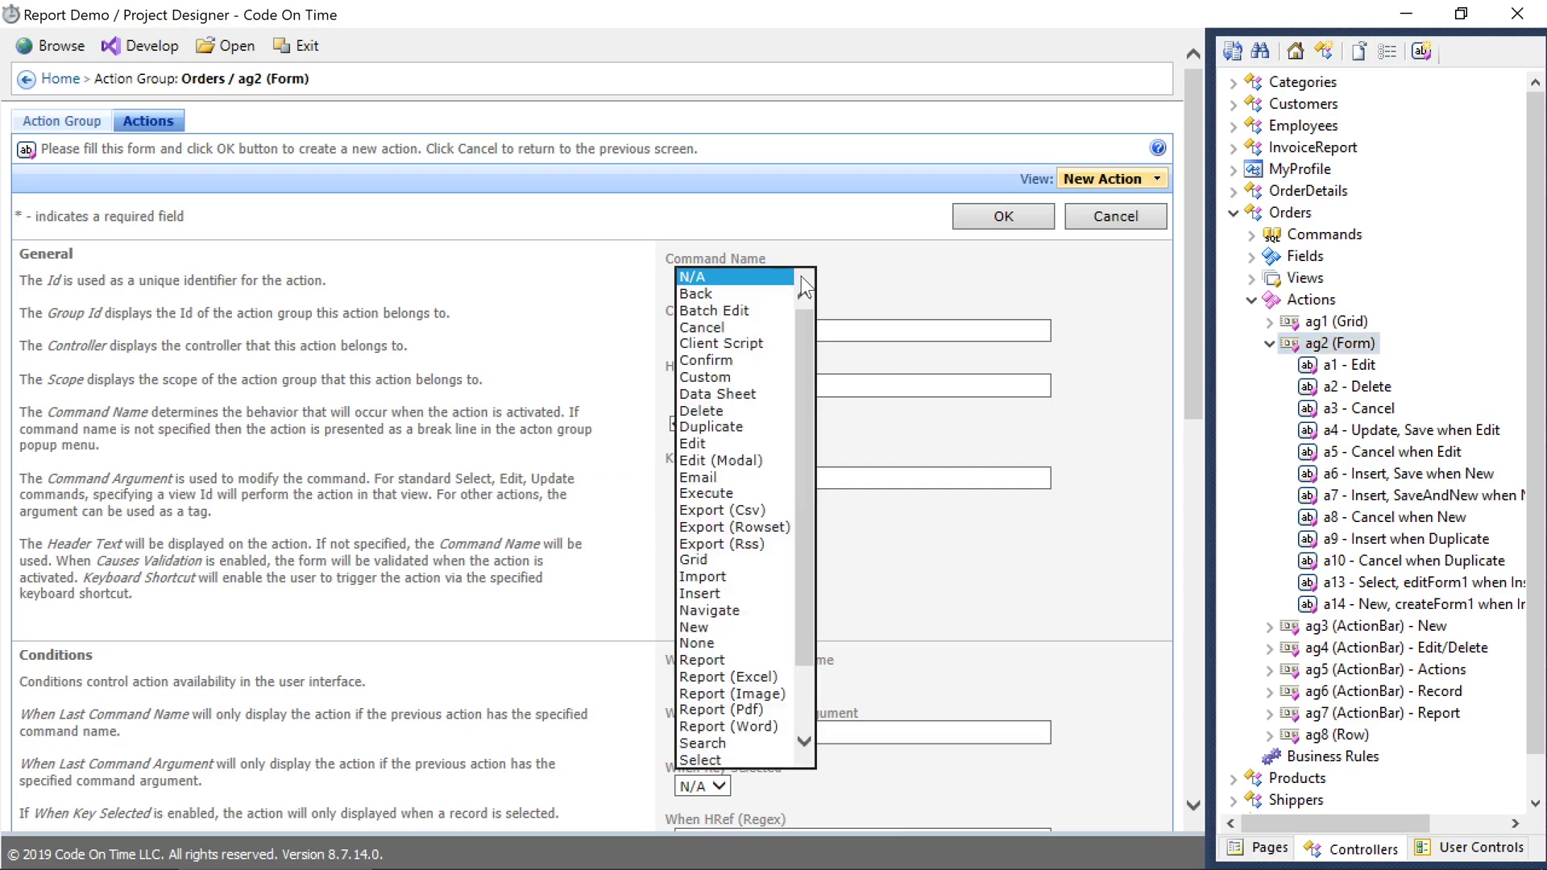
click(753, 709)
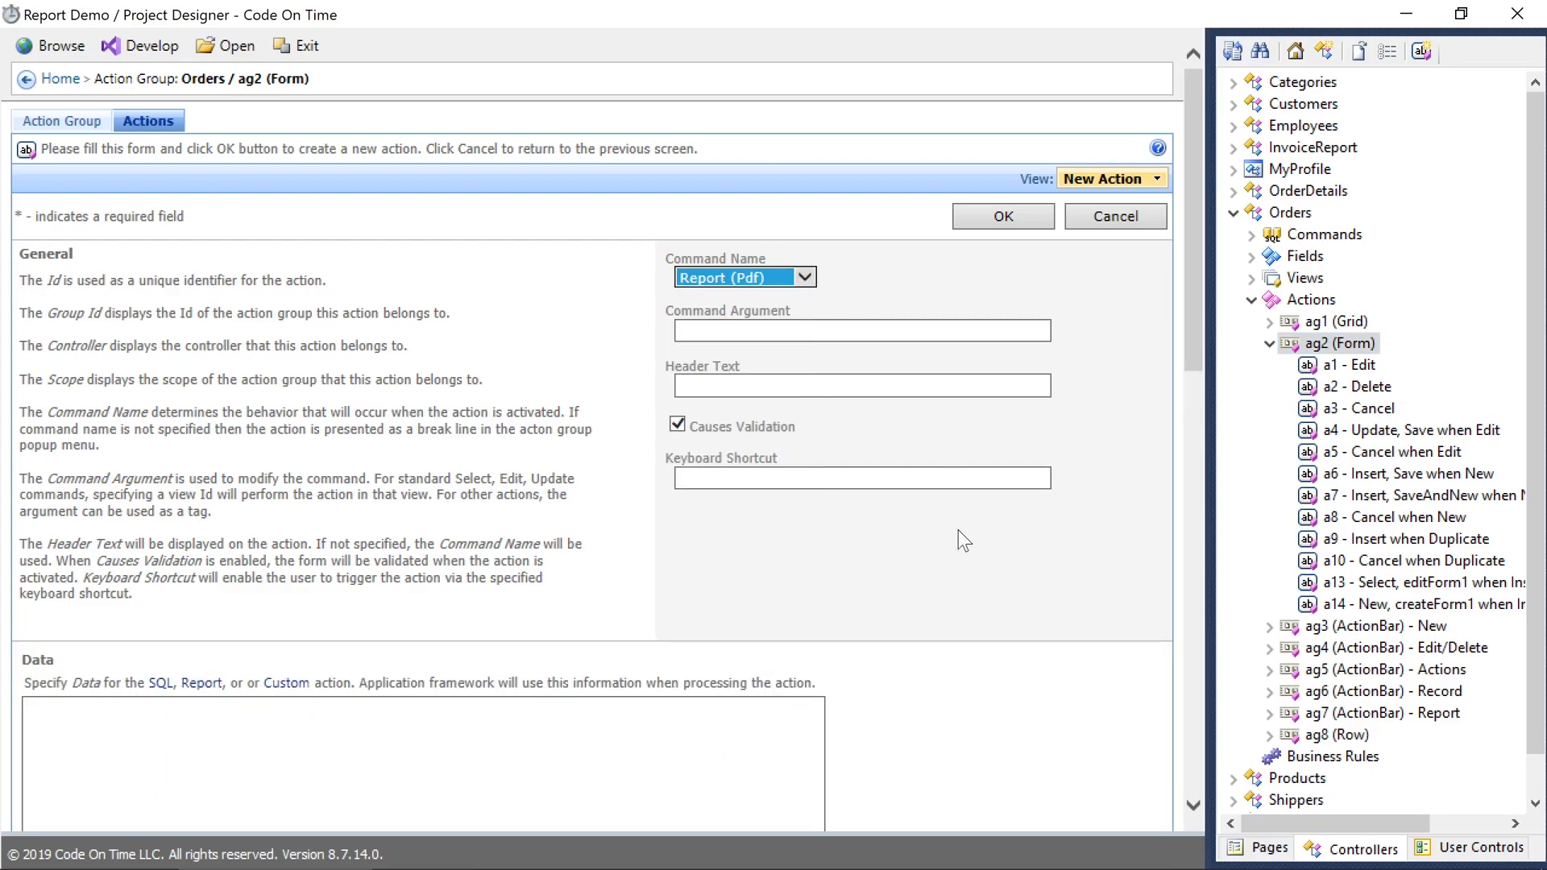
key(Tab)
key(Tab)
text(Invoice)
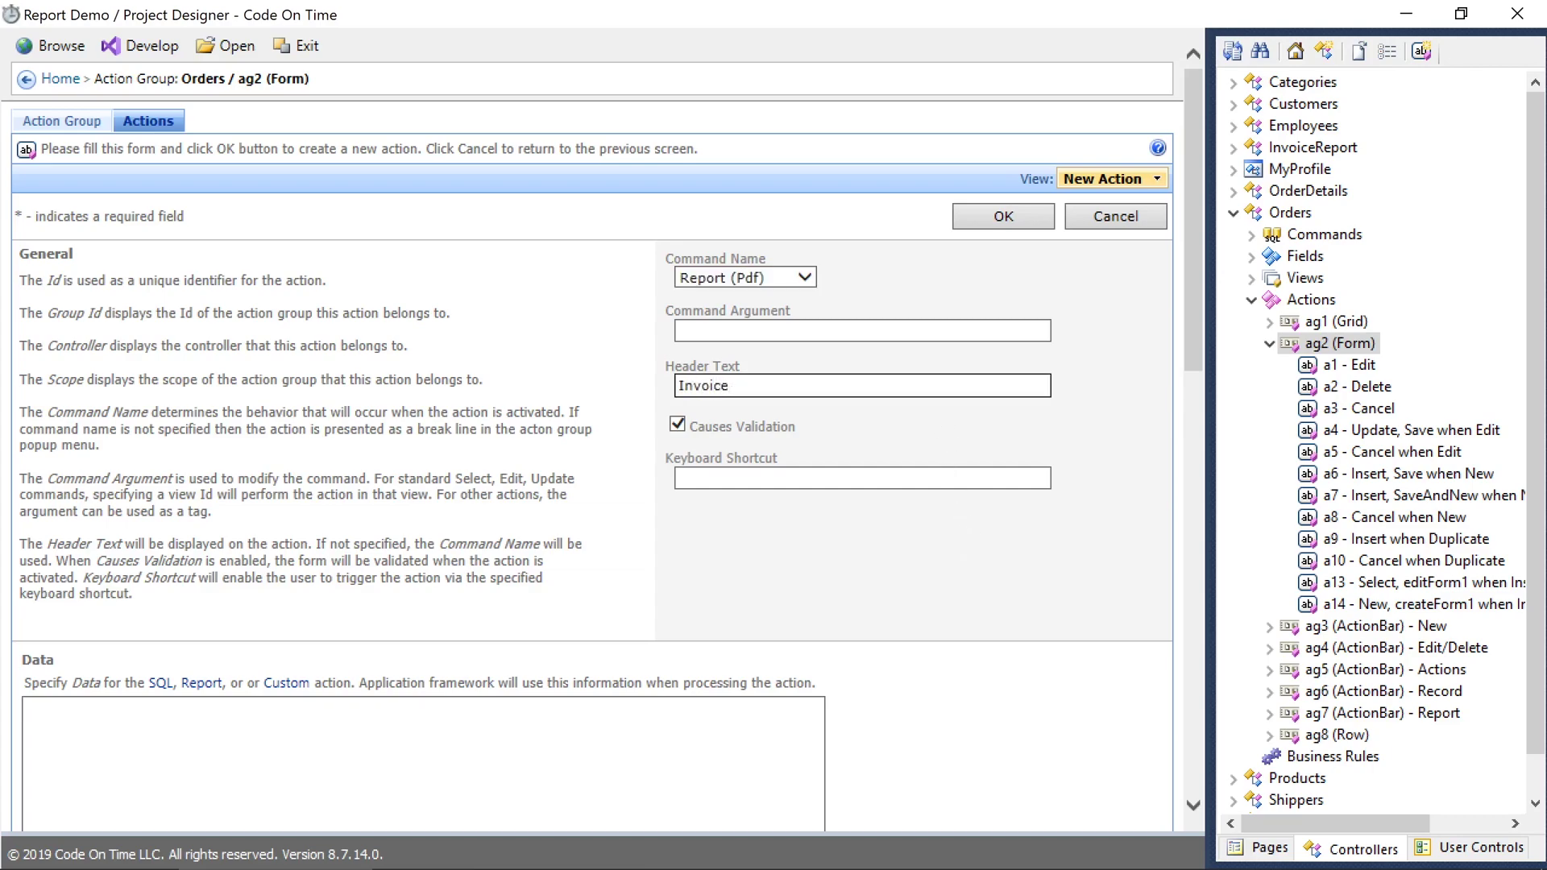
Enter the action's data on separate lines: _controller=InvoiceReport, _view=editForm1, _sortExpression=OrderID and OrderID=OrderID.
scroll(925, 379, down, 3)
key(Tab)
key(Tab)
key(Tab)
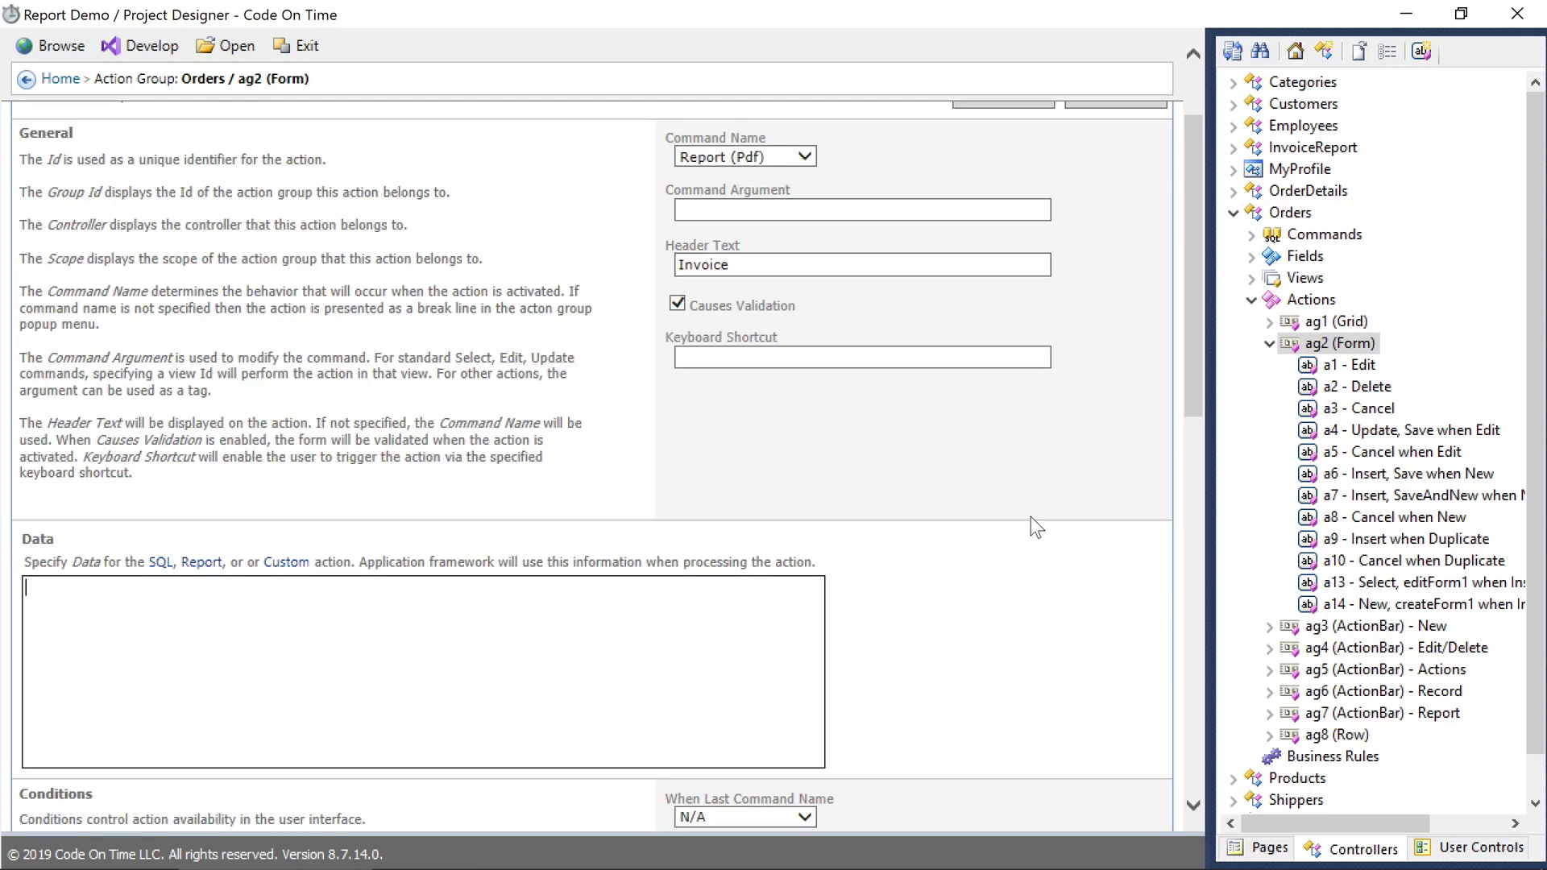
text(_controller=InvoiceReport )
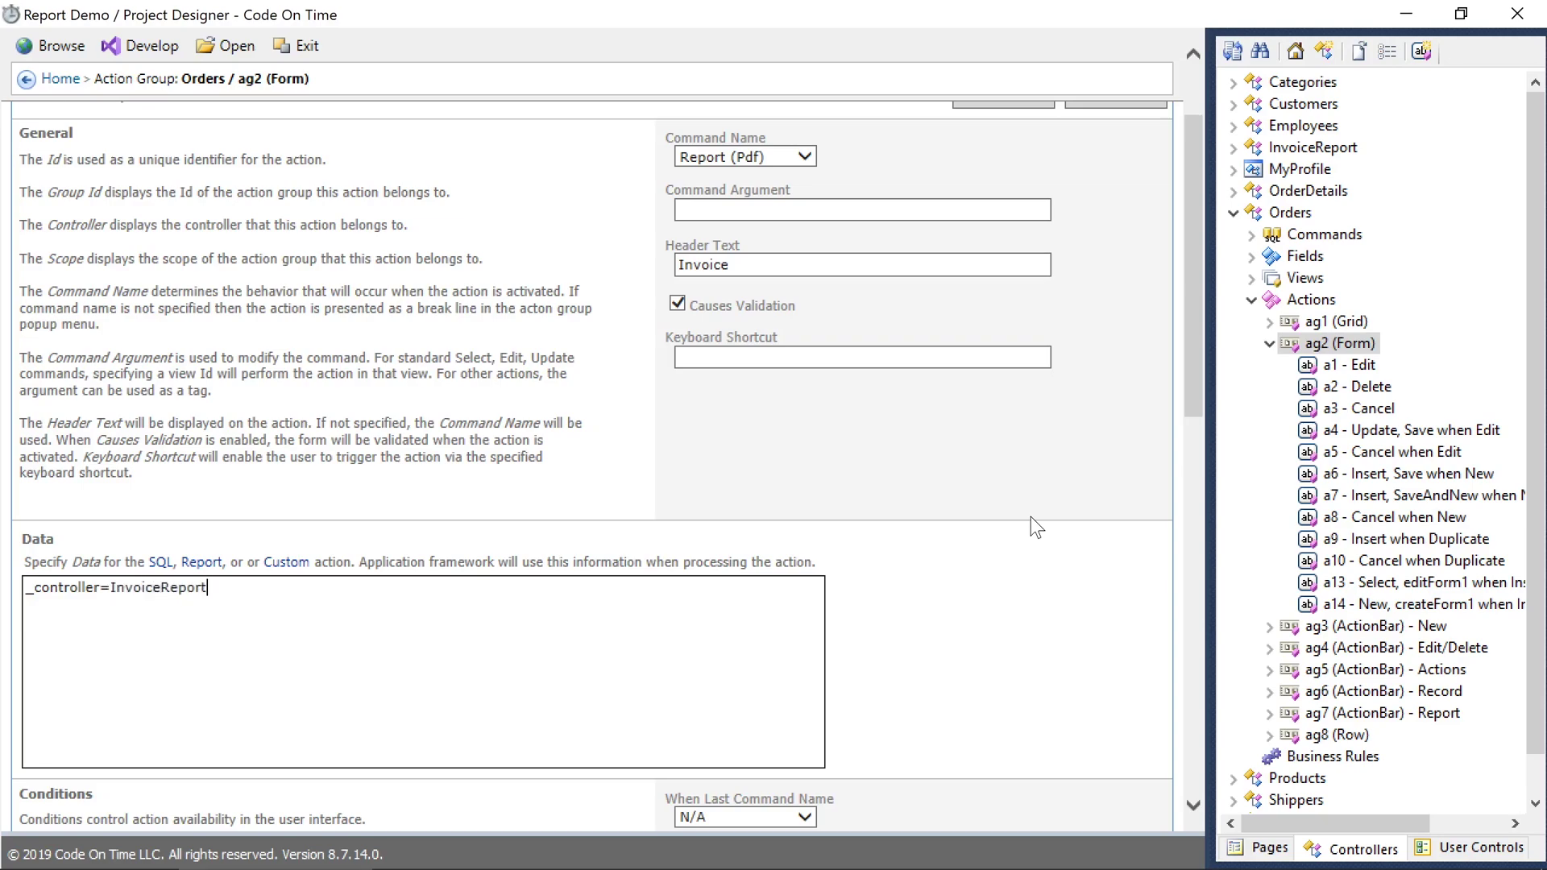
text(_view=)
text(editForm1)
text(_sortExpress)
text(ion=OrderID)
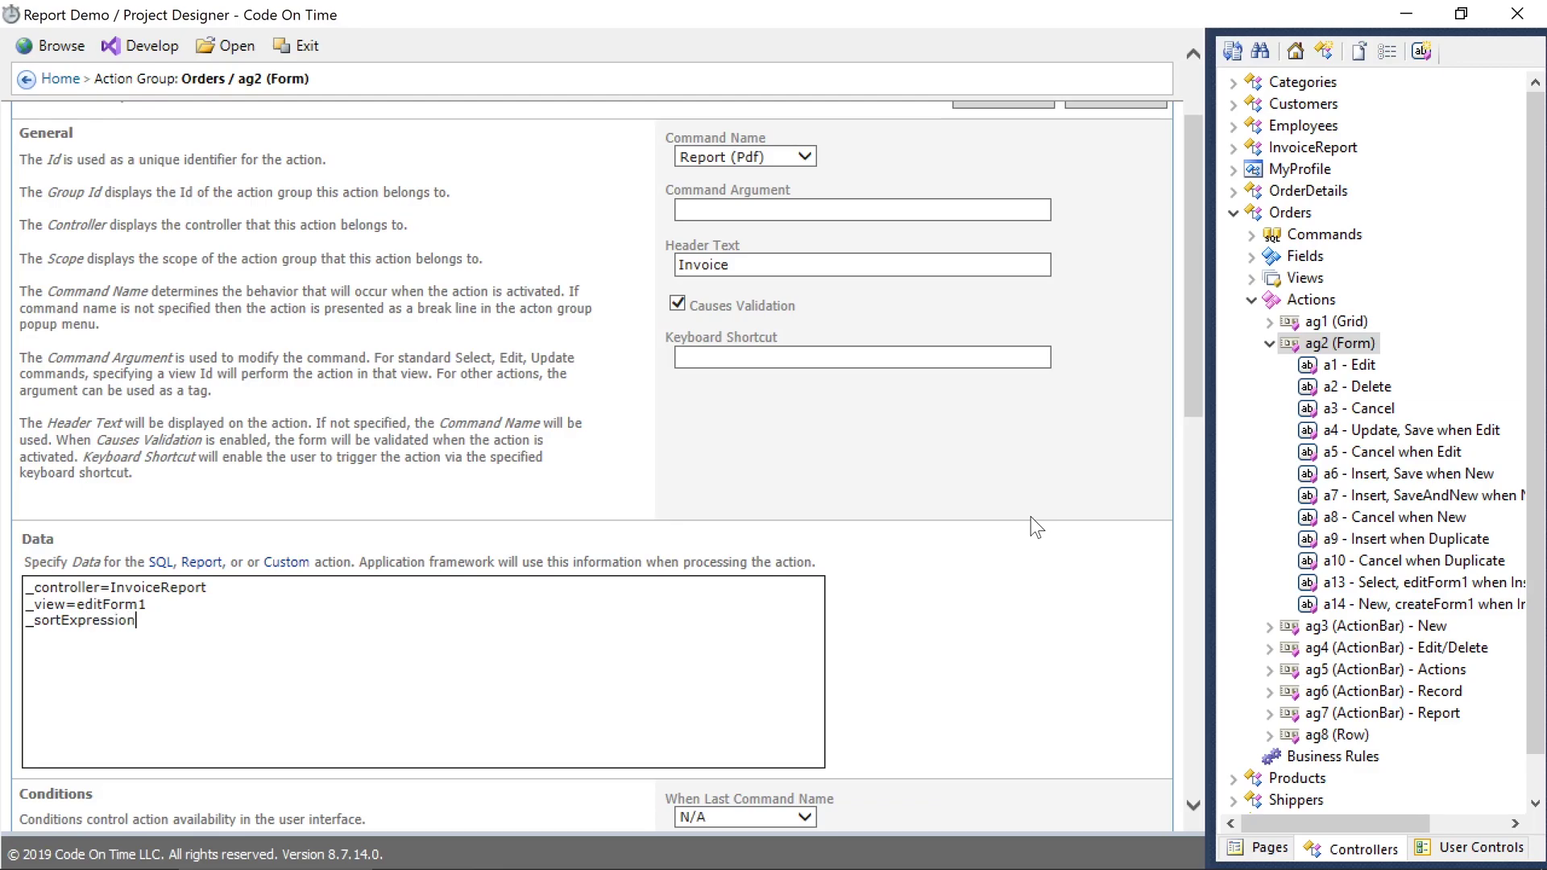
key(Return)
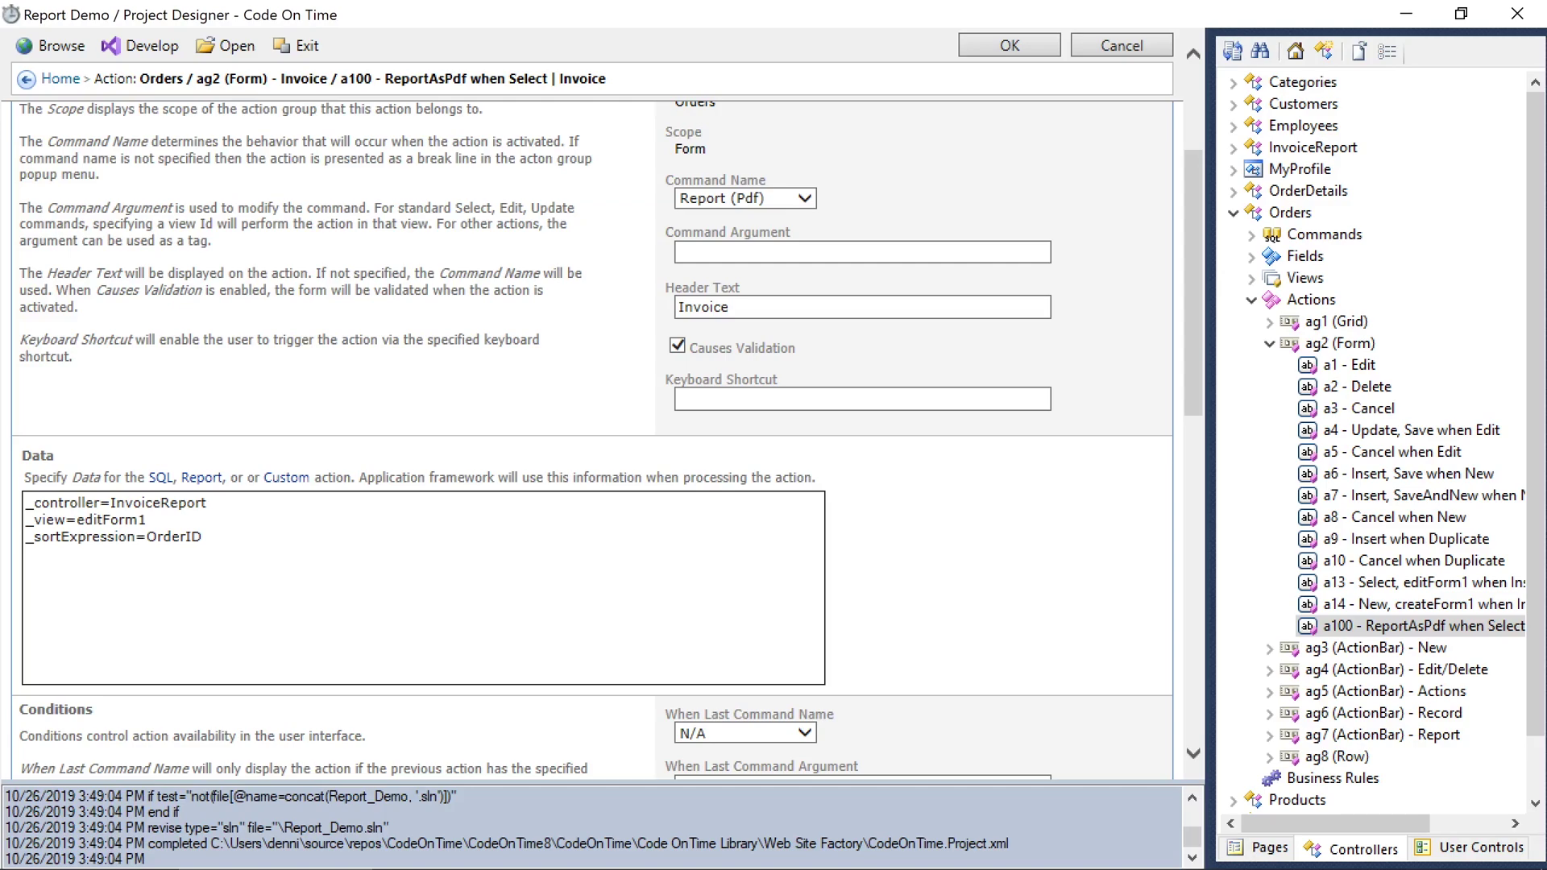
text(OrderID=OrderID)
Set the action's When Last Command Name condition to Select and choose its When Key Selected condition.
scroll(593, 439, down, 7)
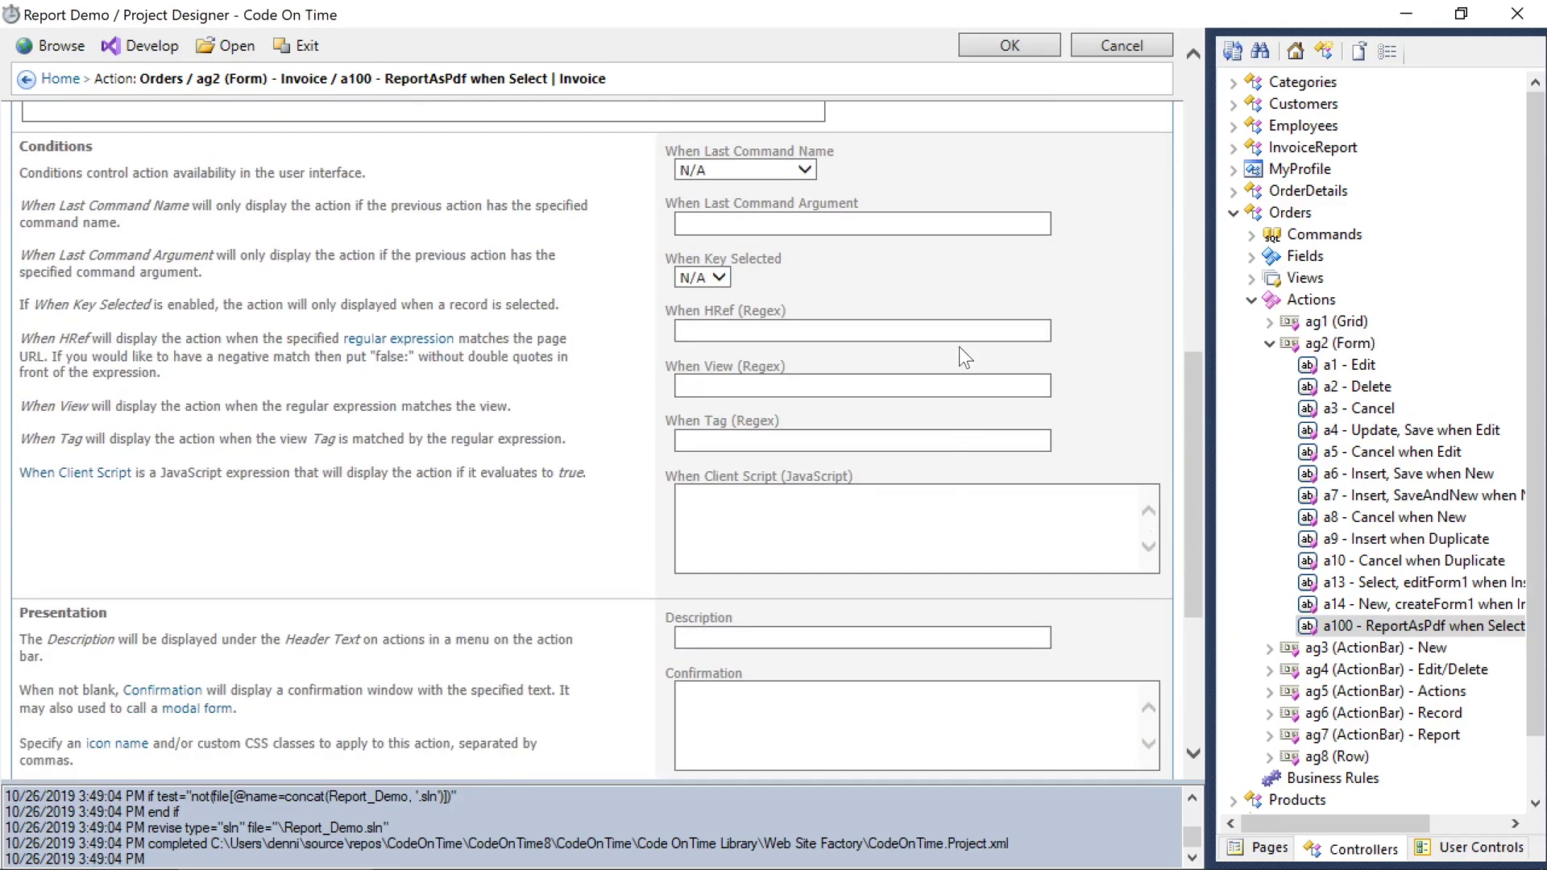
click(781, 171)
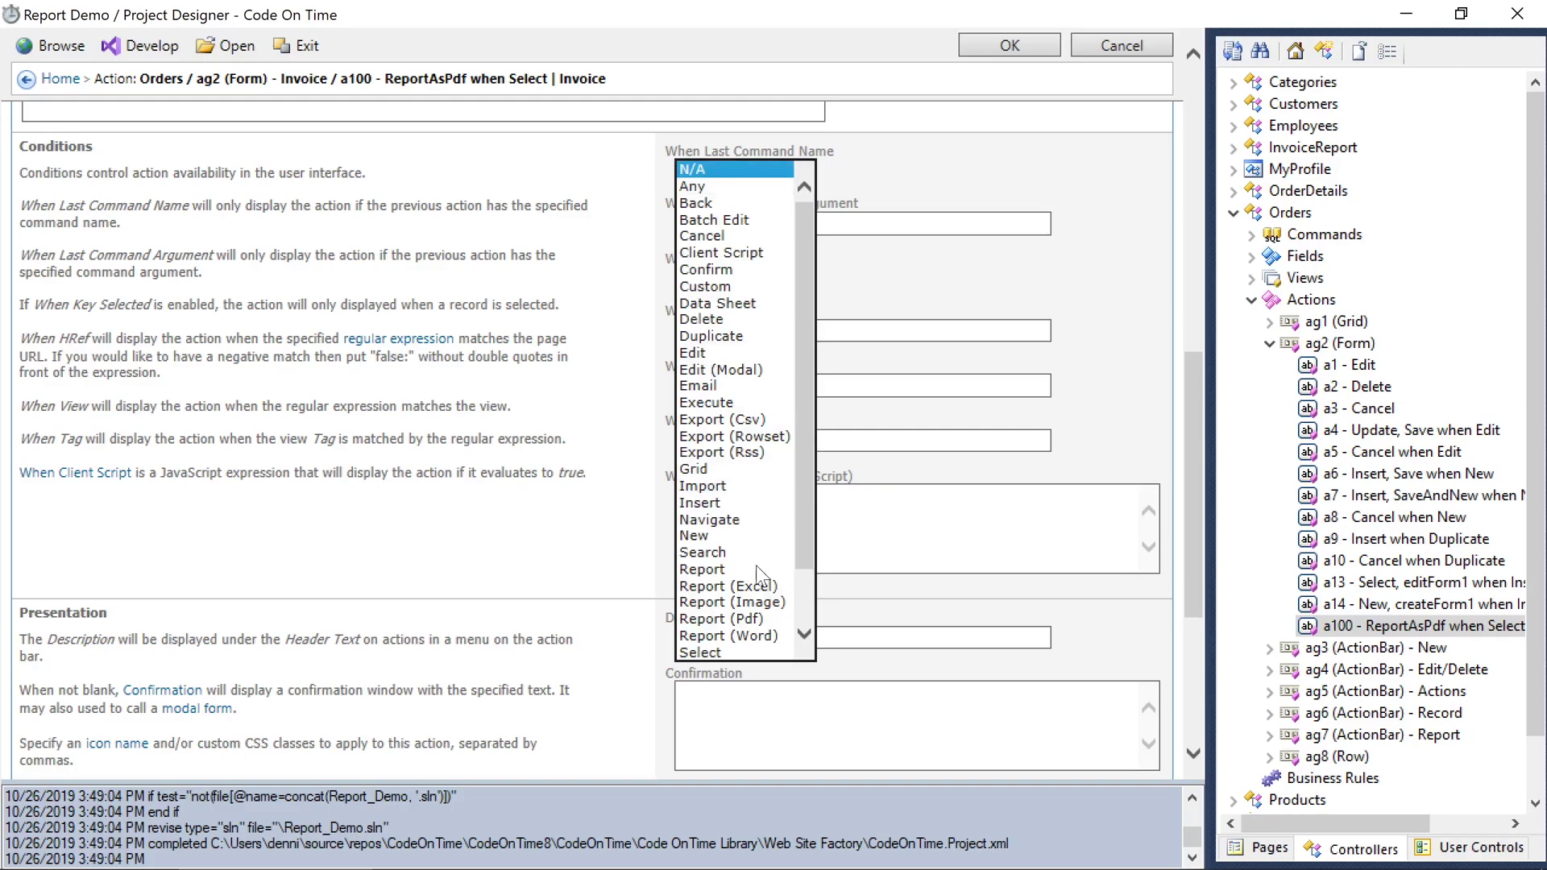
click(732, 652)
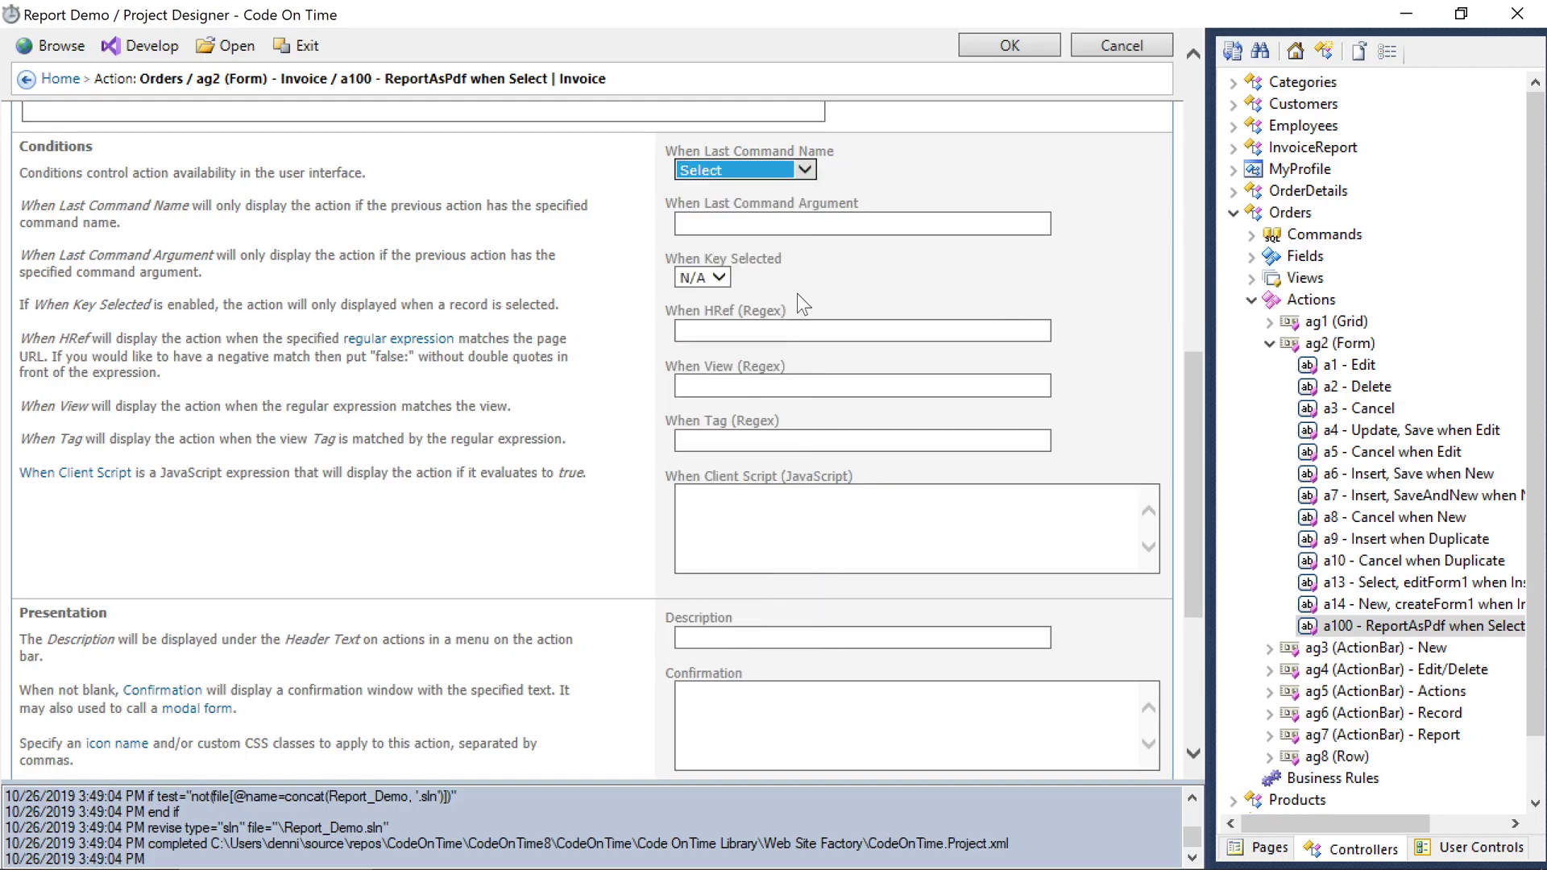
click(719, 277)
click(725, 321)
key(Down)
scroll(592, 441, down, 4)
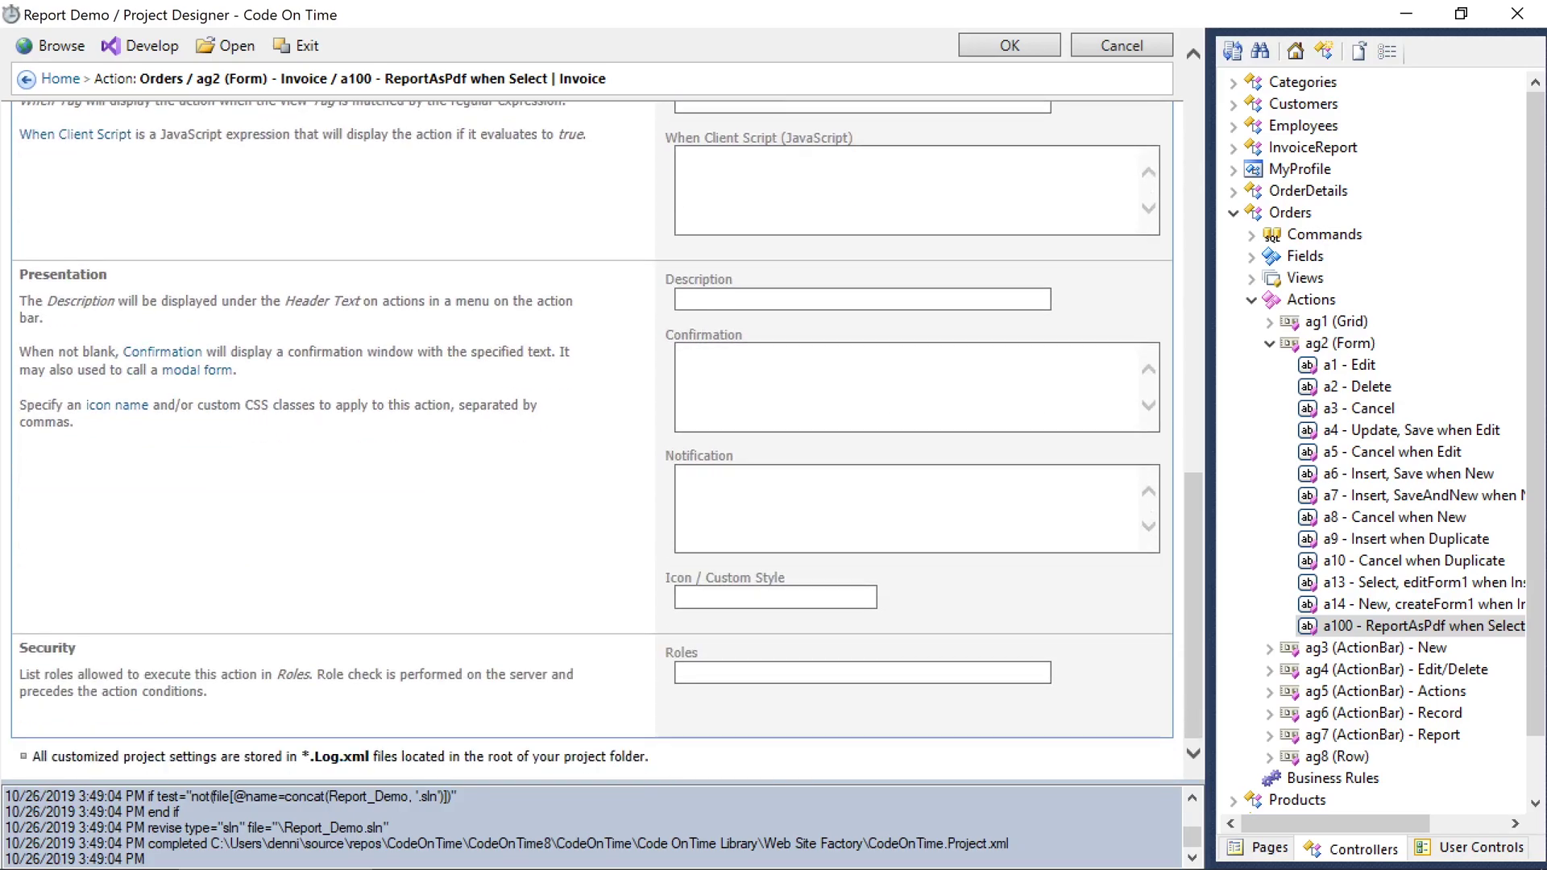
Set the action's icon to material-icon-archive, save the action, and view the app in the browser.
click(806, 597)
text(material-icon-archive)
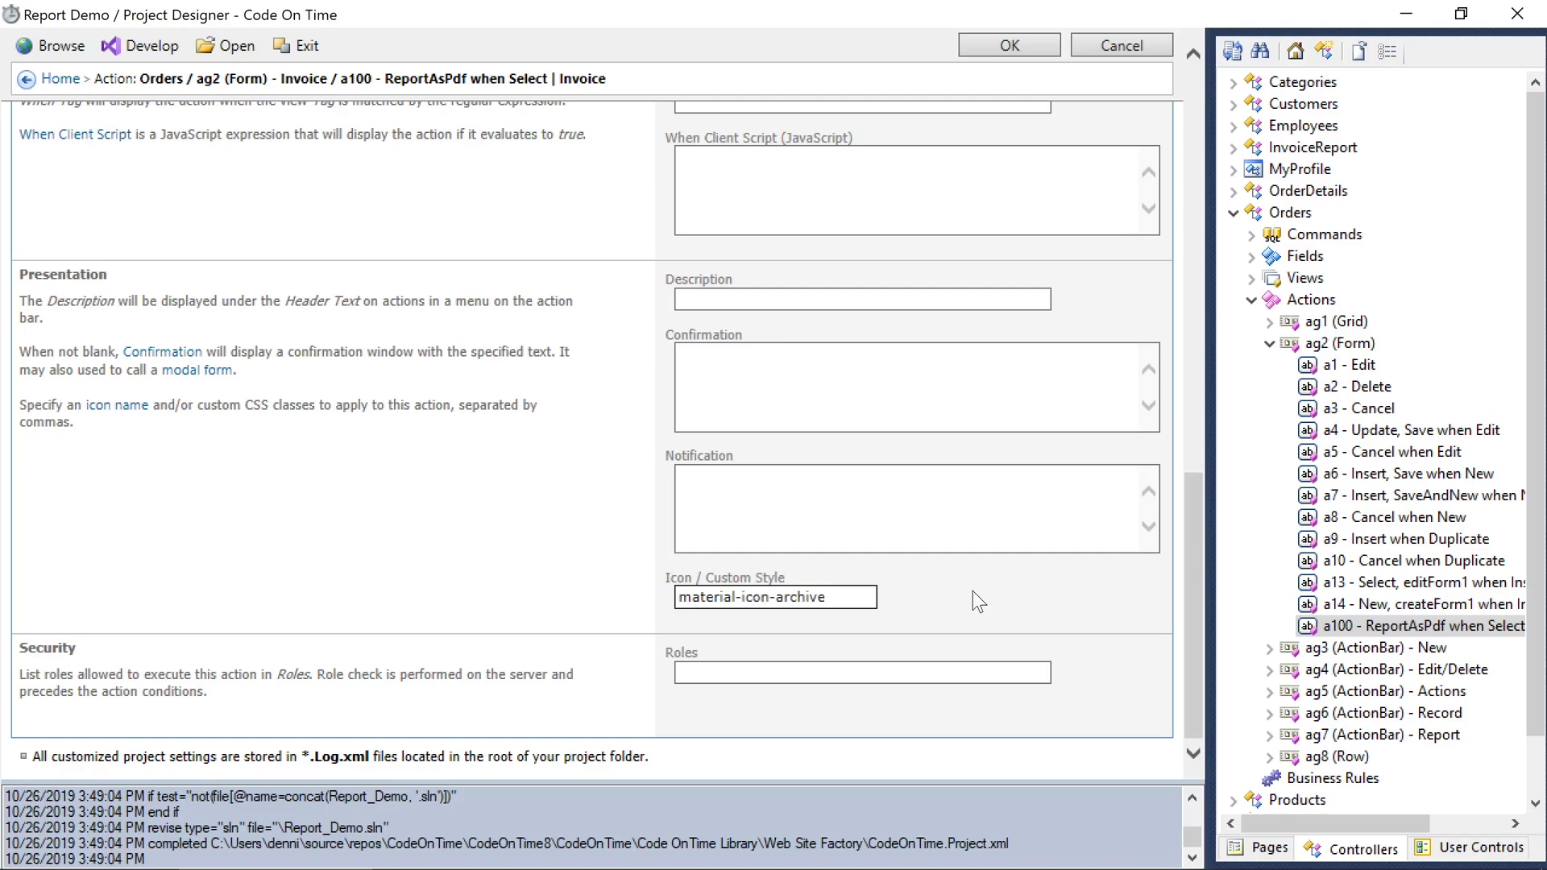
click(1017, 47)
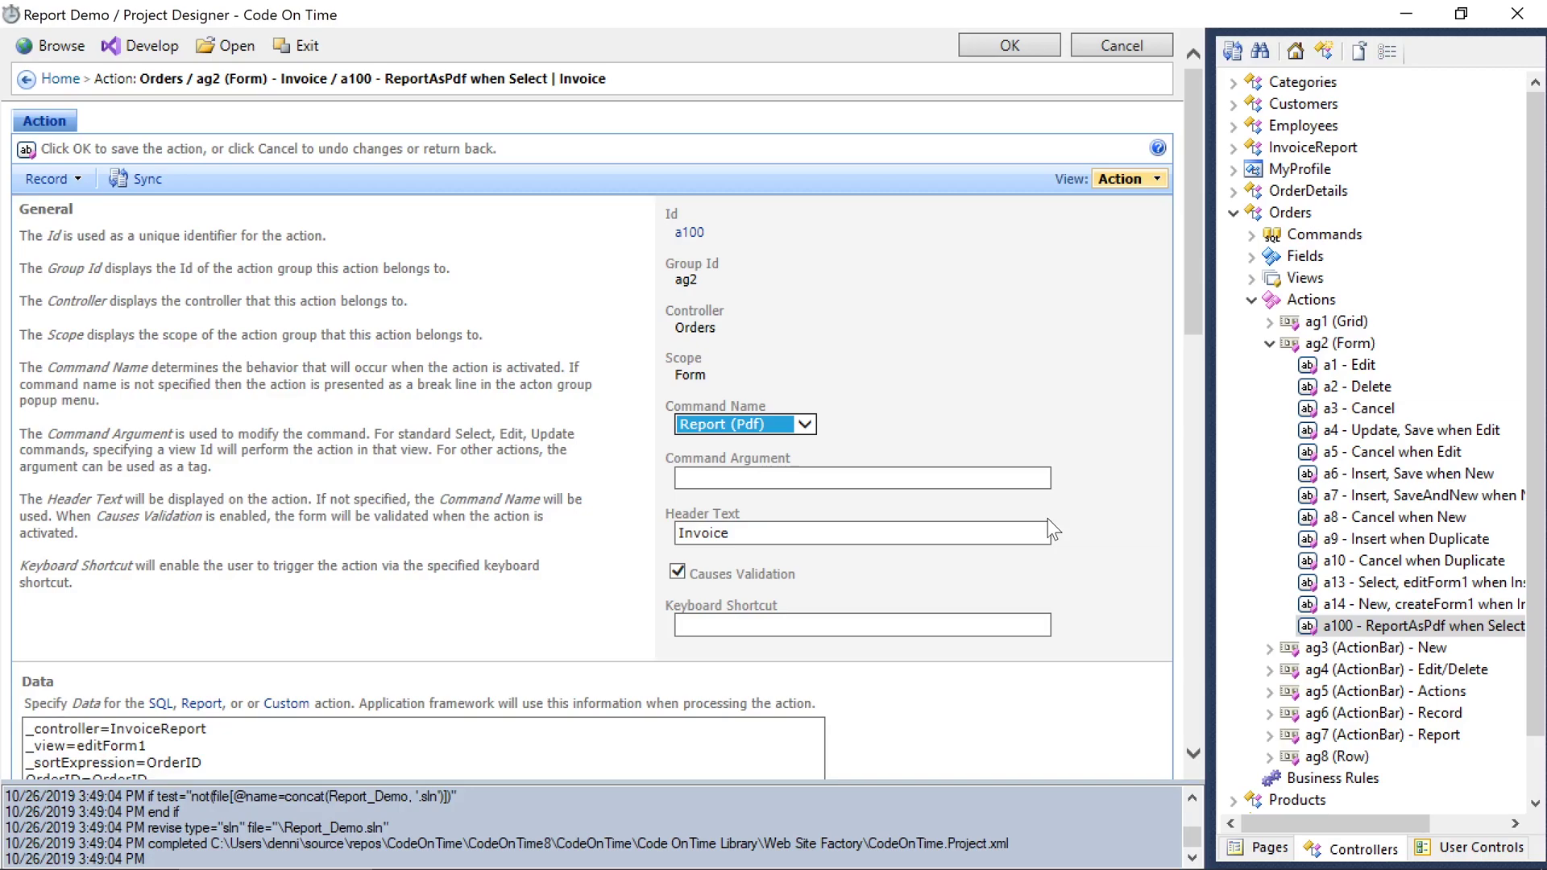
click(50, 45)
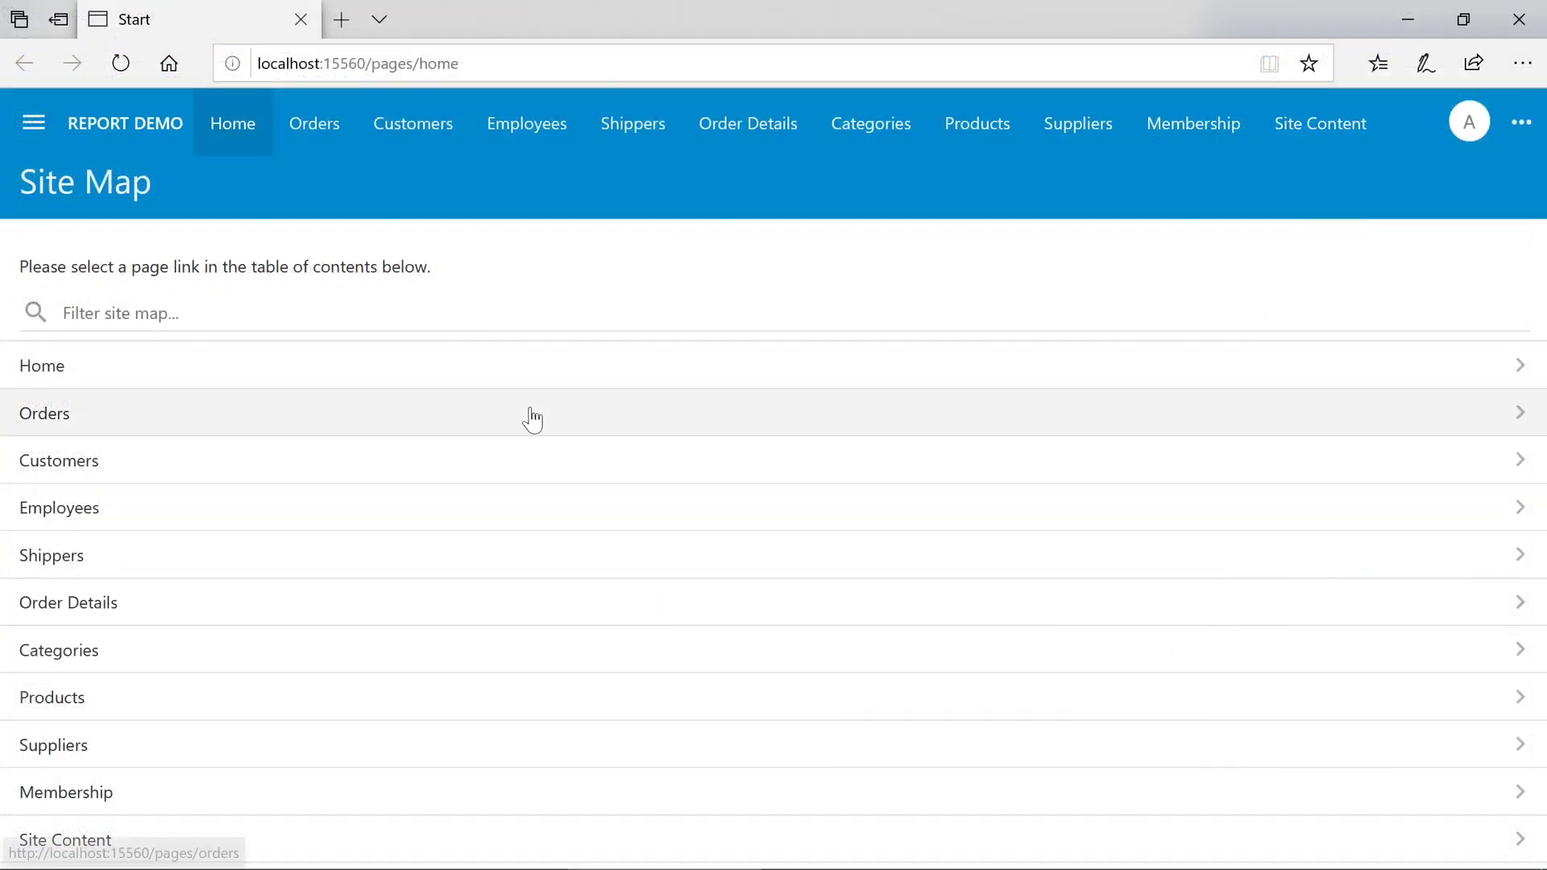
Generate the Invoice PDF for the Richter Supermarkt order from the Orders page, open it and examine all its pages.
click(532, 419)
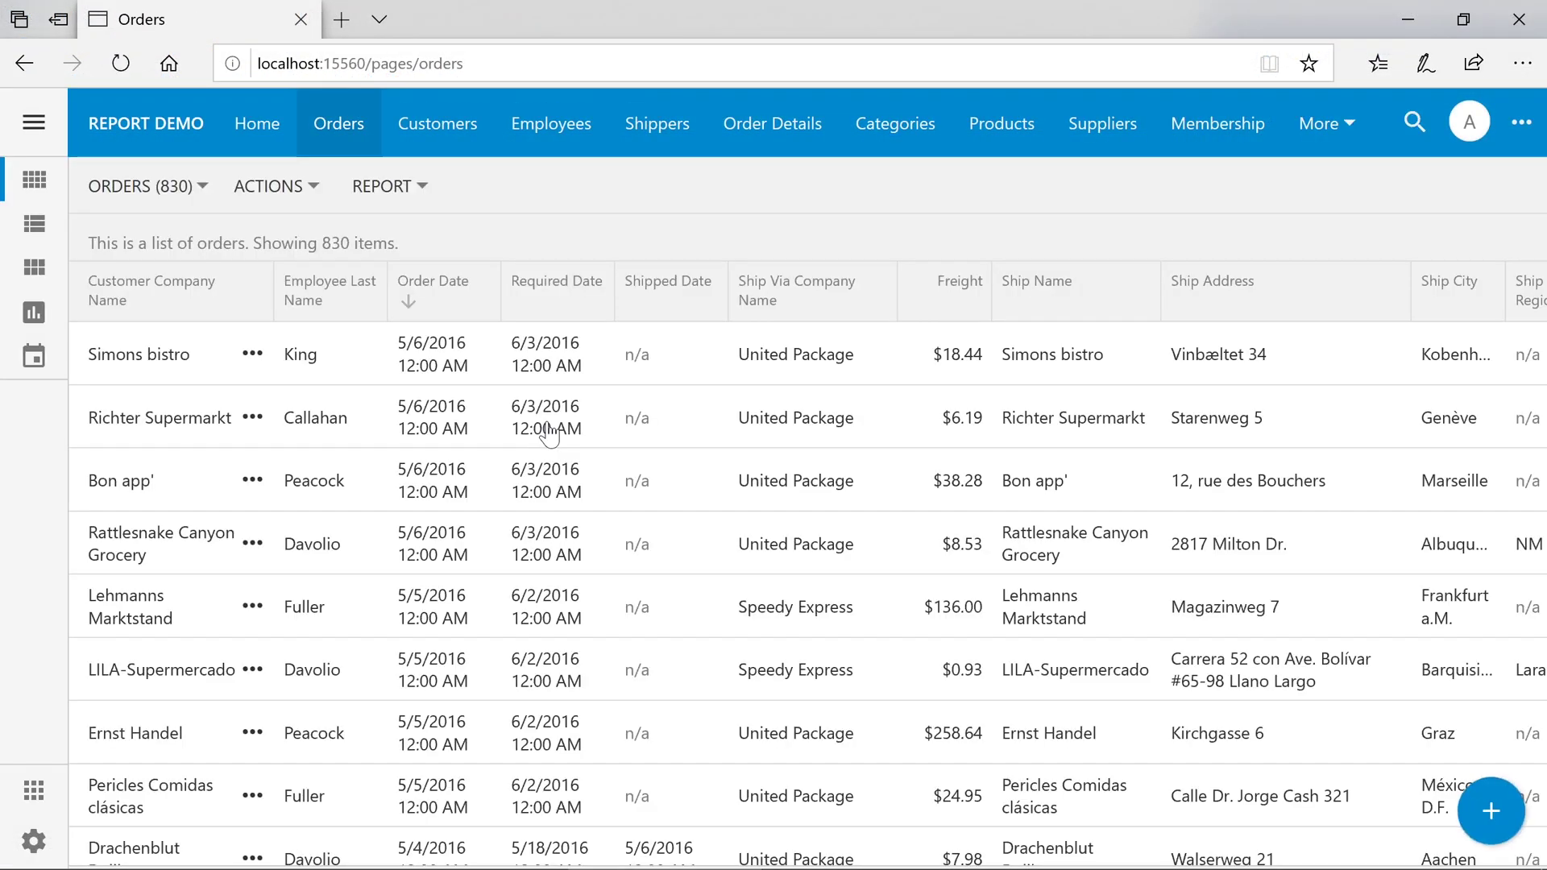
click(549, 434)
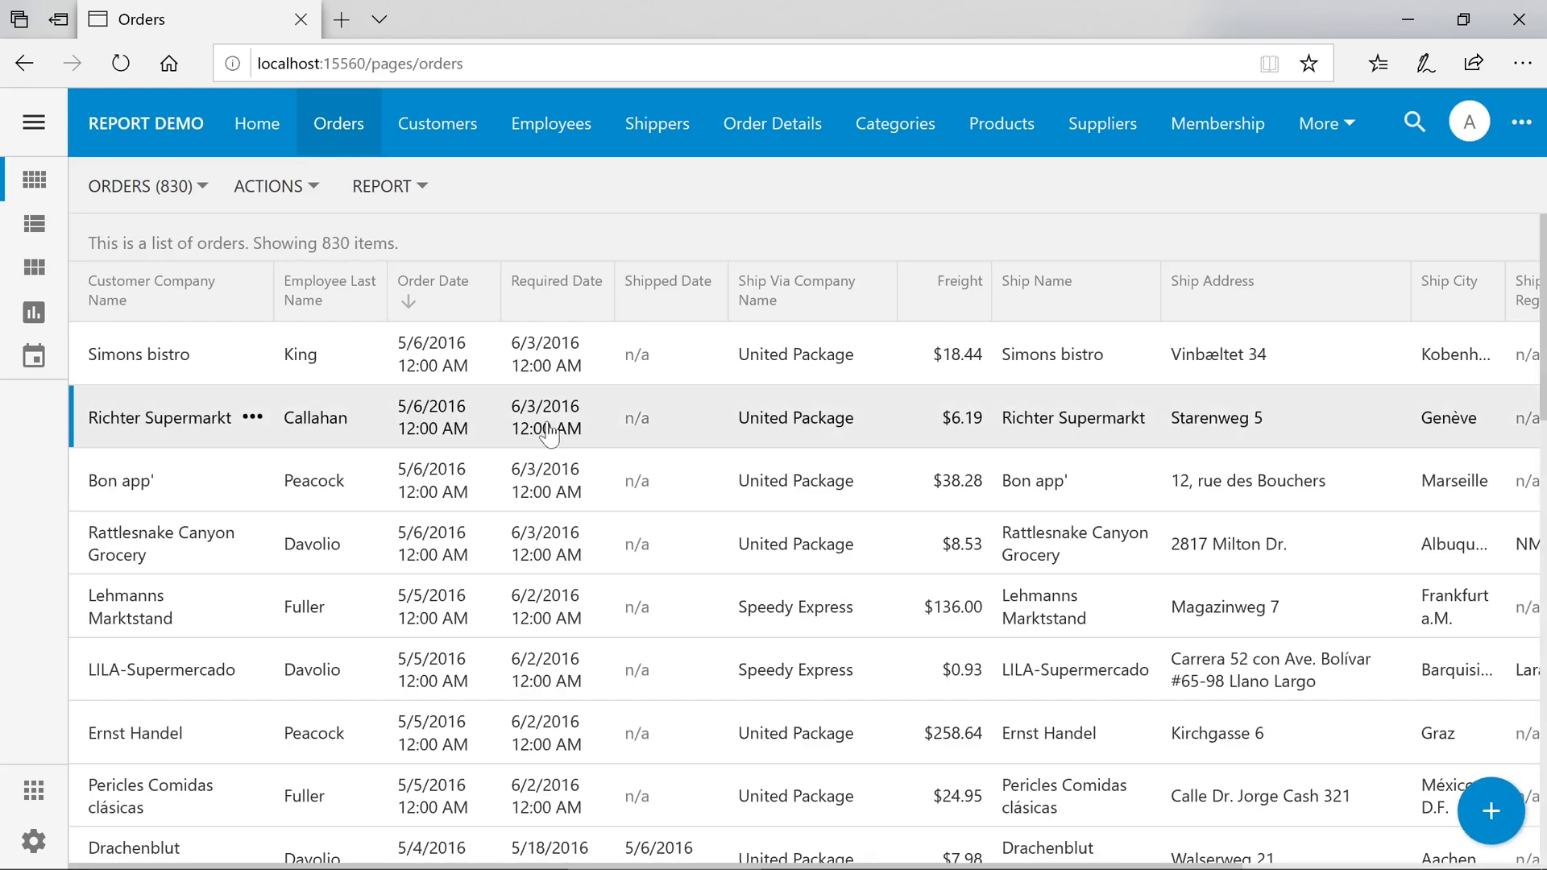
scroll(891, 542, down, 4)
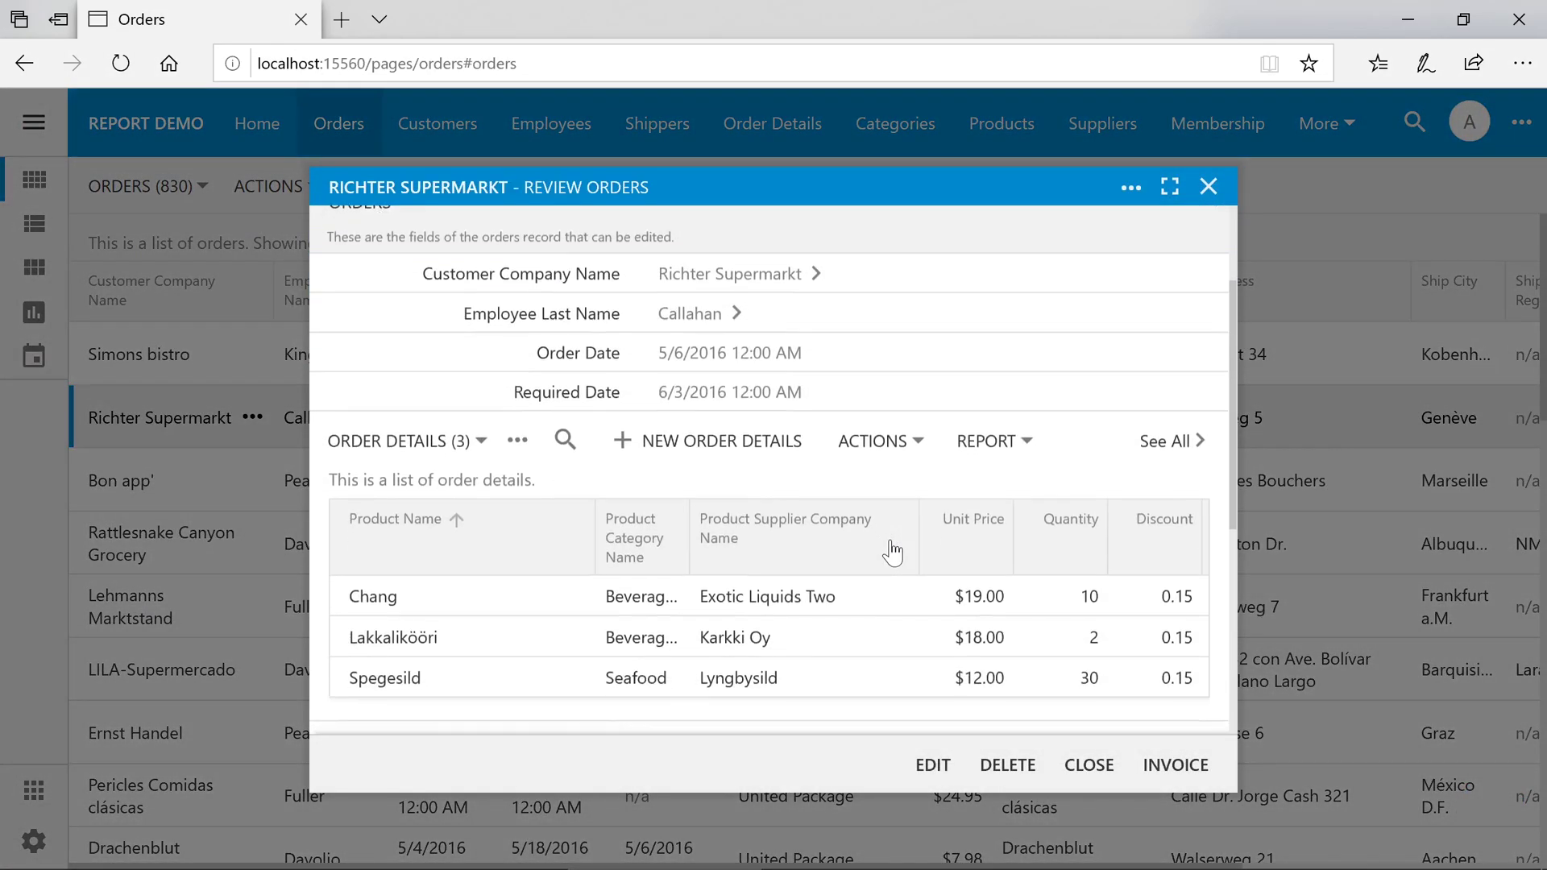
click(1214, 767)
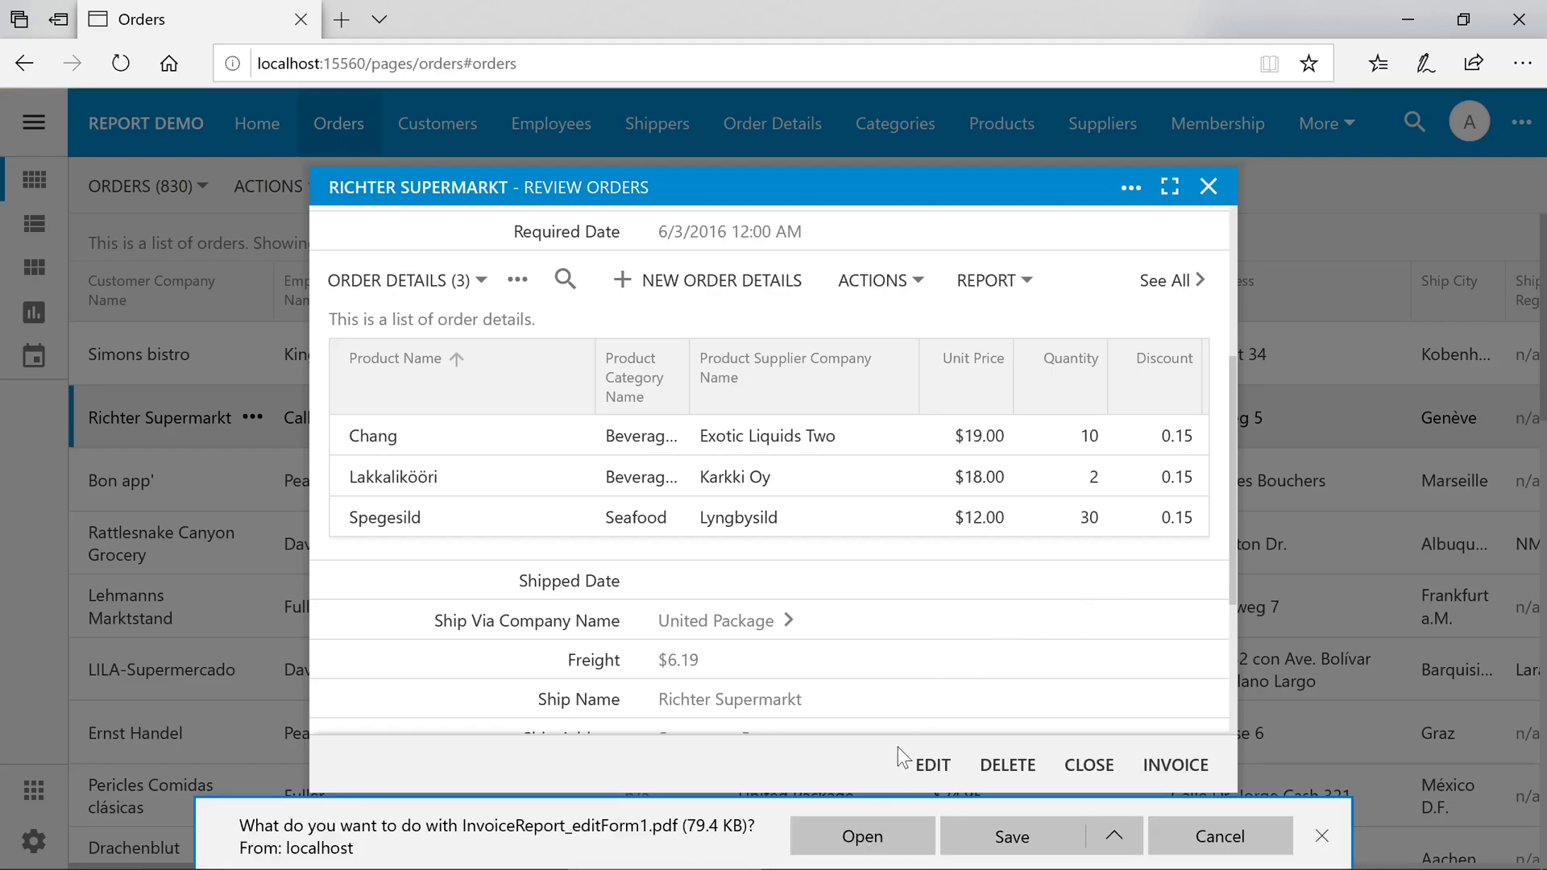
click(878, 837)
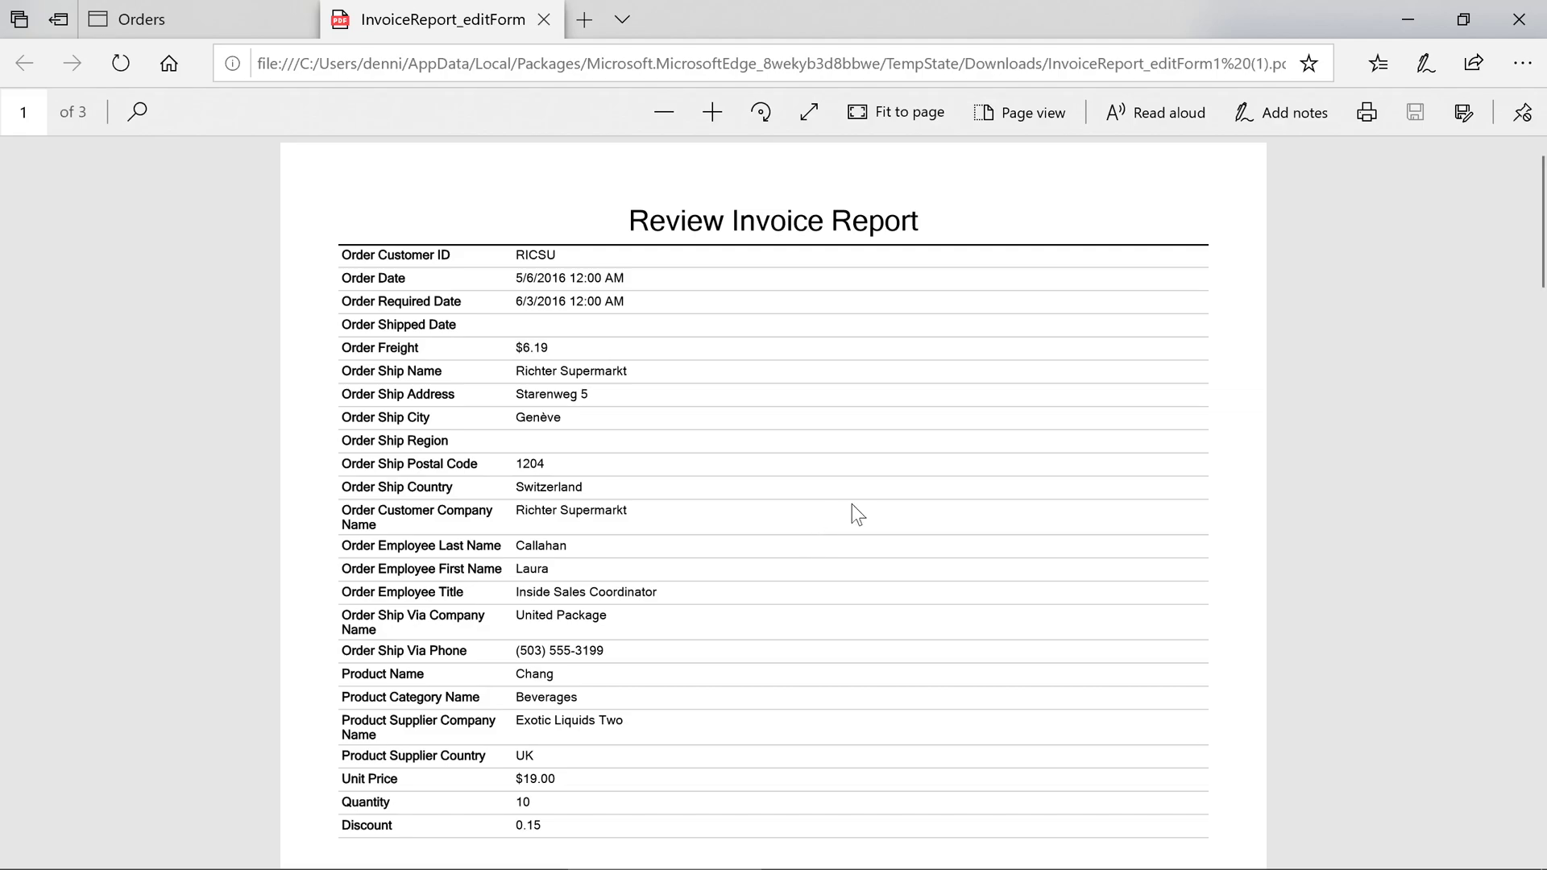
scroll(852, 505, down, 10)
scroll(853, 505, down, 10)
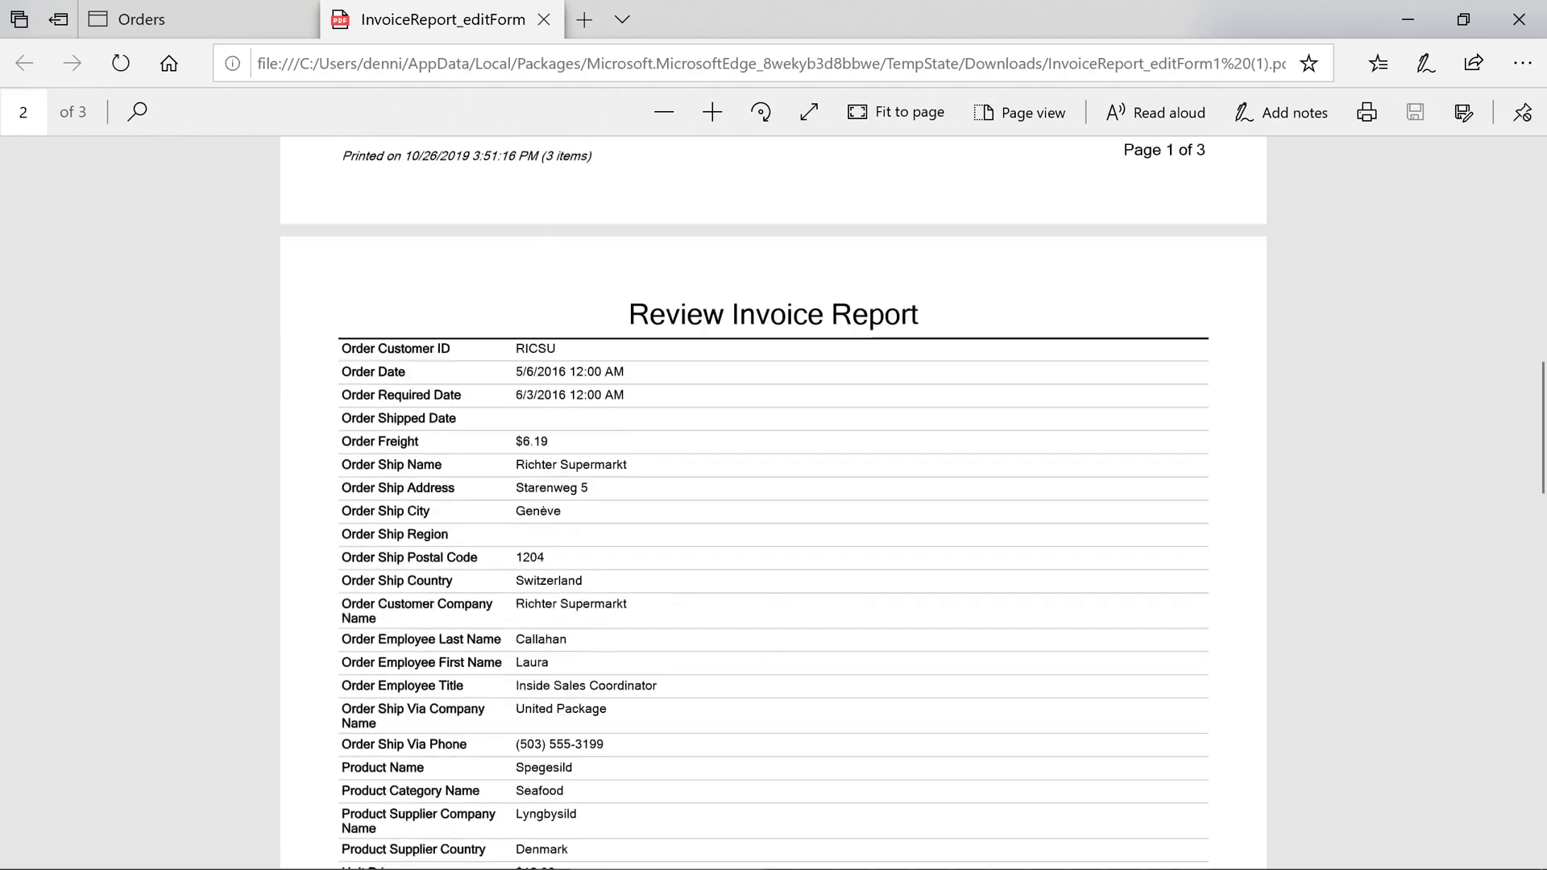
scroll(853, 504, down, 10)
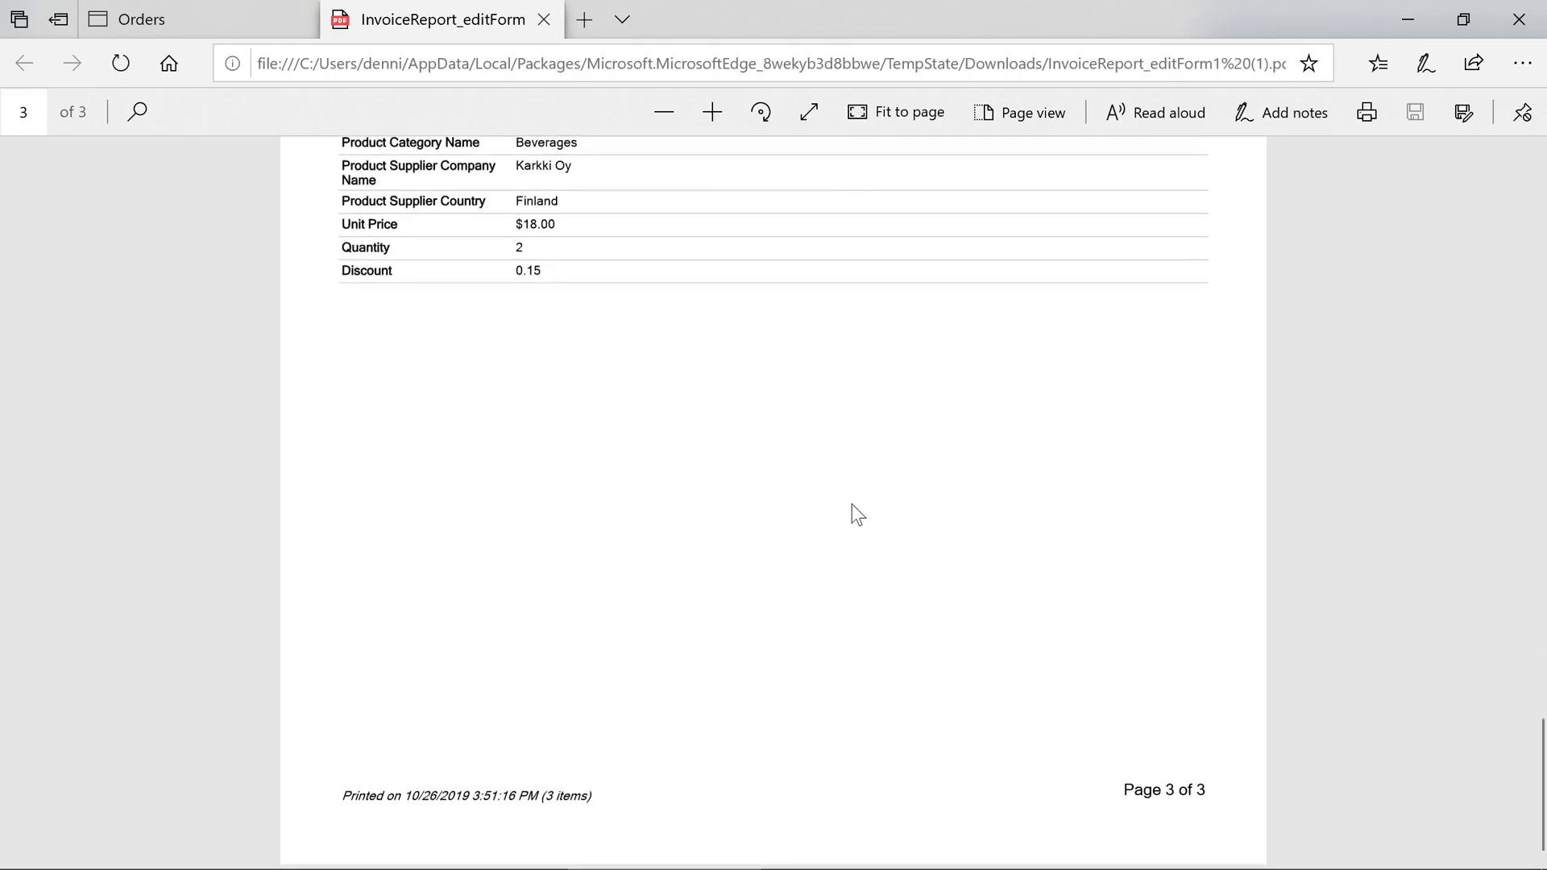
scroll(852, 505, up, 20)
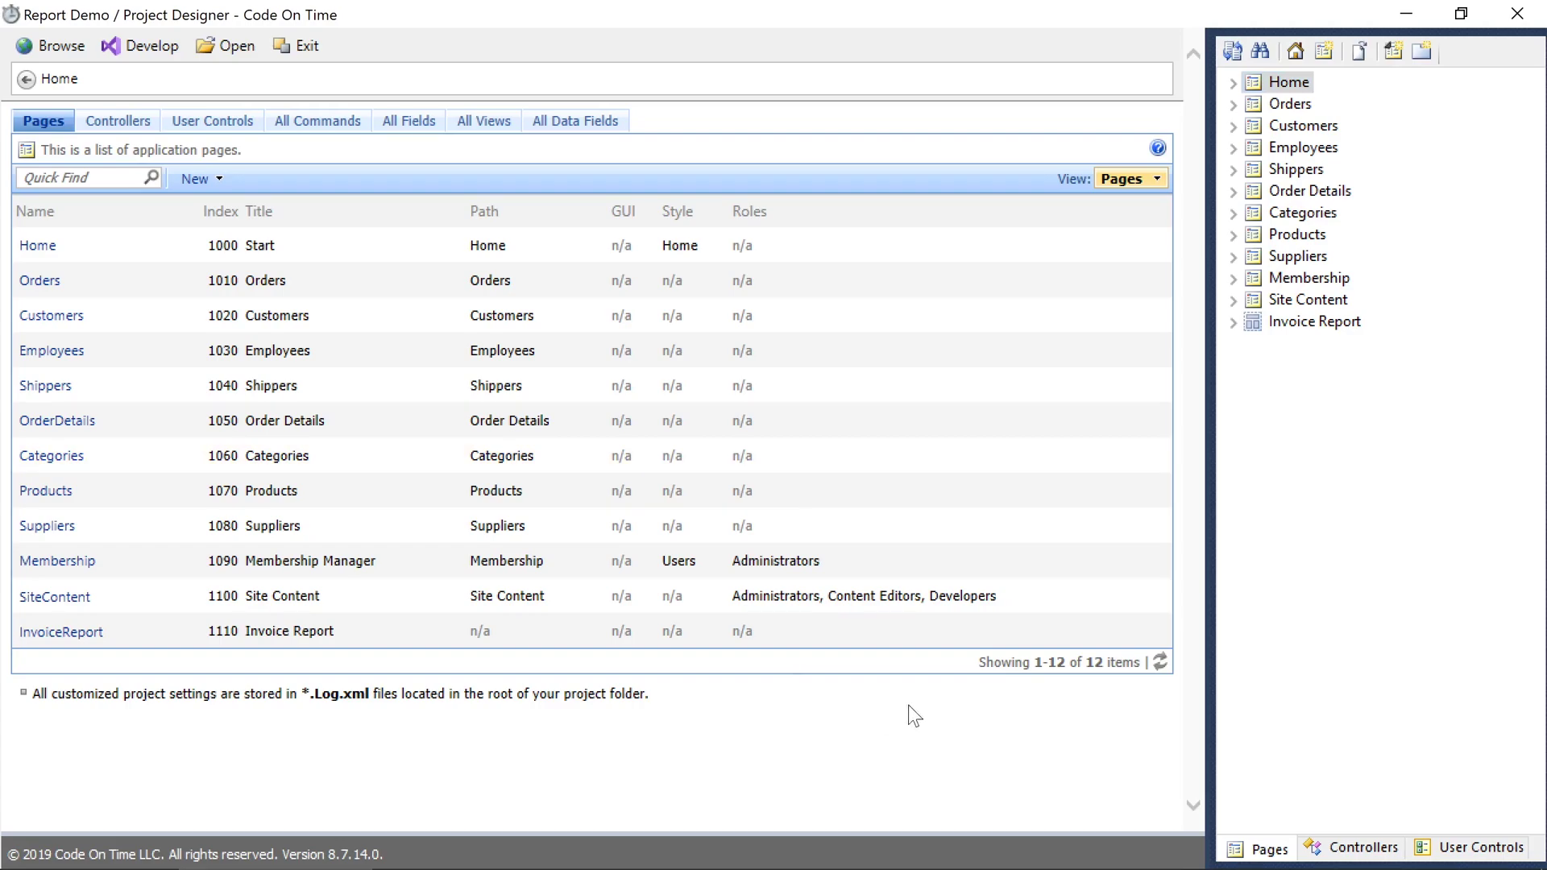
In the Code On Time Project Designer, enable the custom report template for the InvoiceReport controller's editForm1 view and save the view.
click(1362, 848)
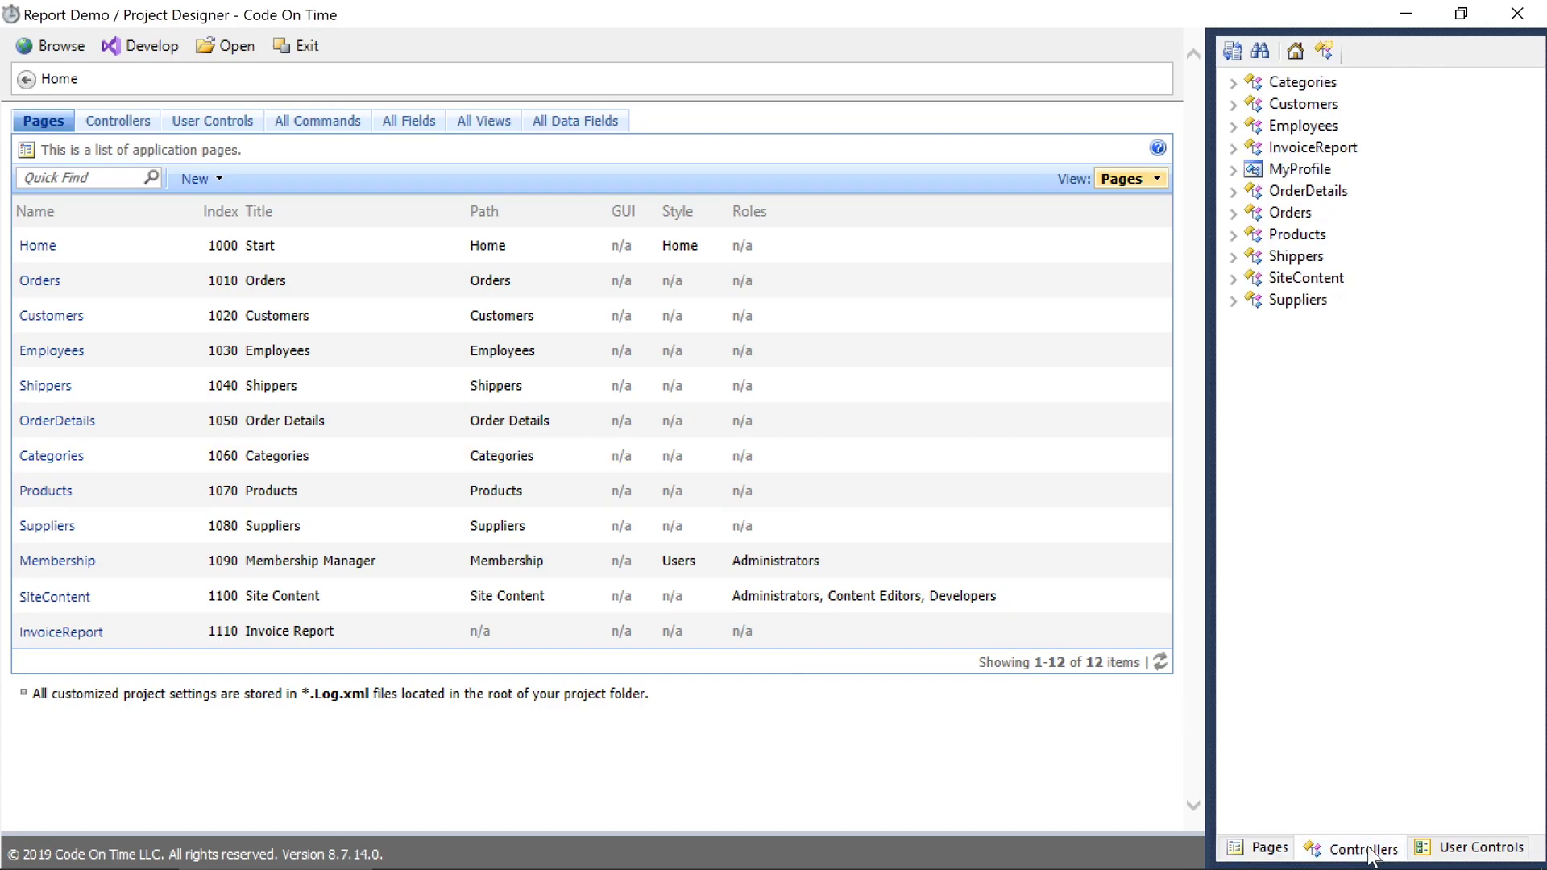
click(1233, 148)
click(1253, 214)
click(1326, 256)
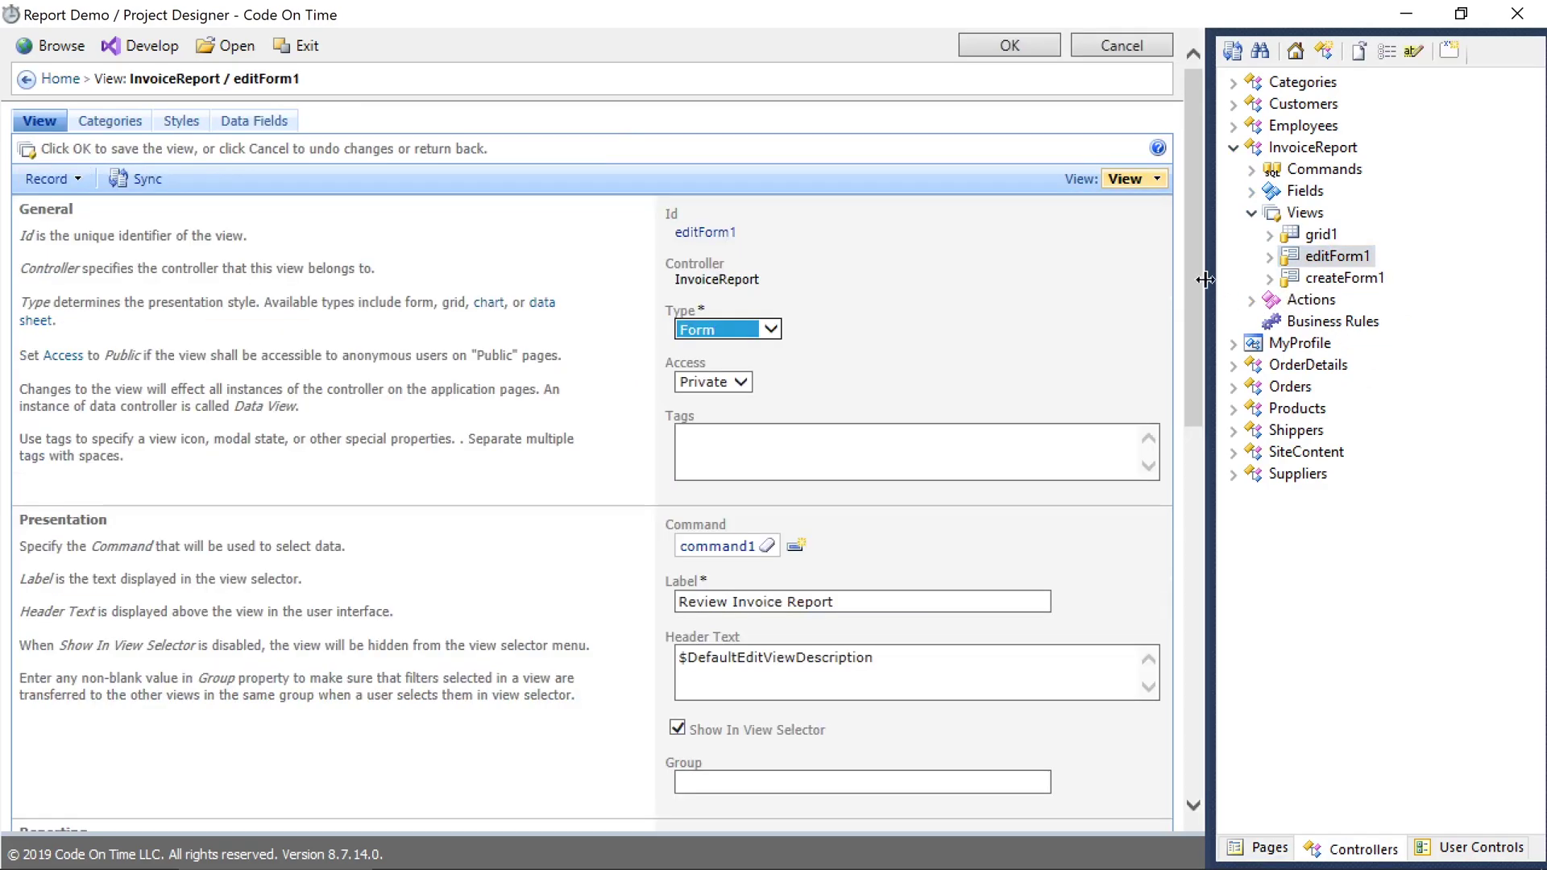
drag(1195, 286, 1198, 559)
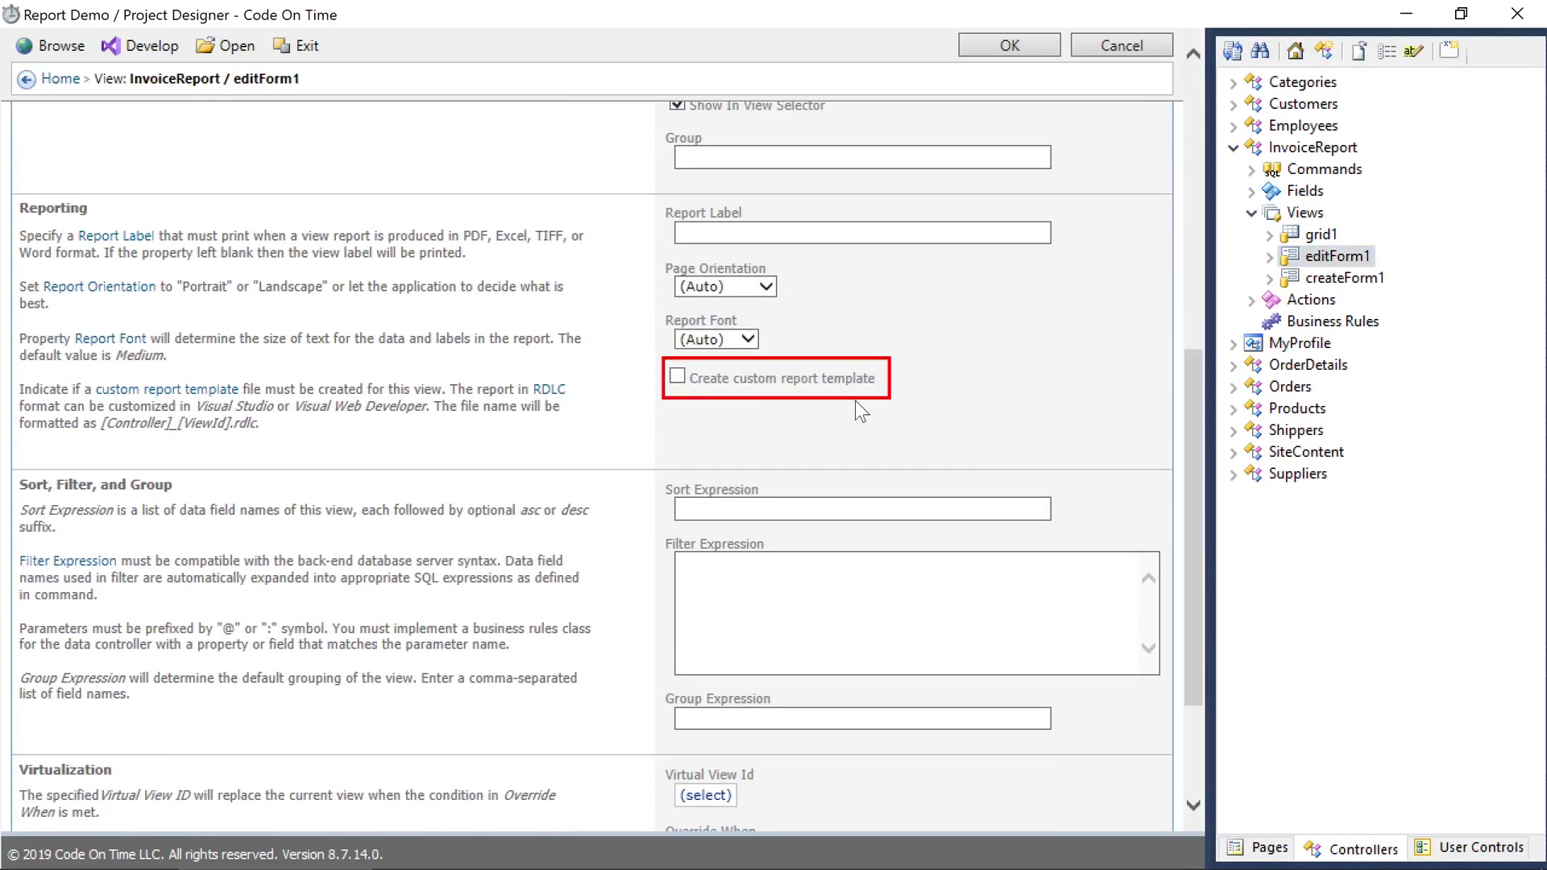
click(807, 377)
click(985, 49)
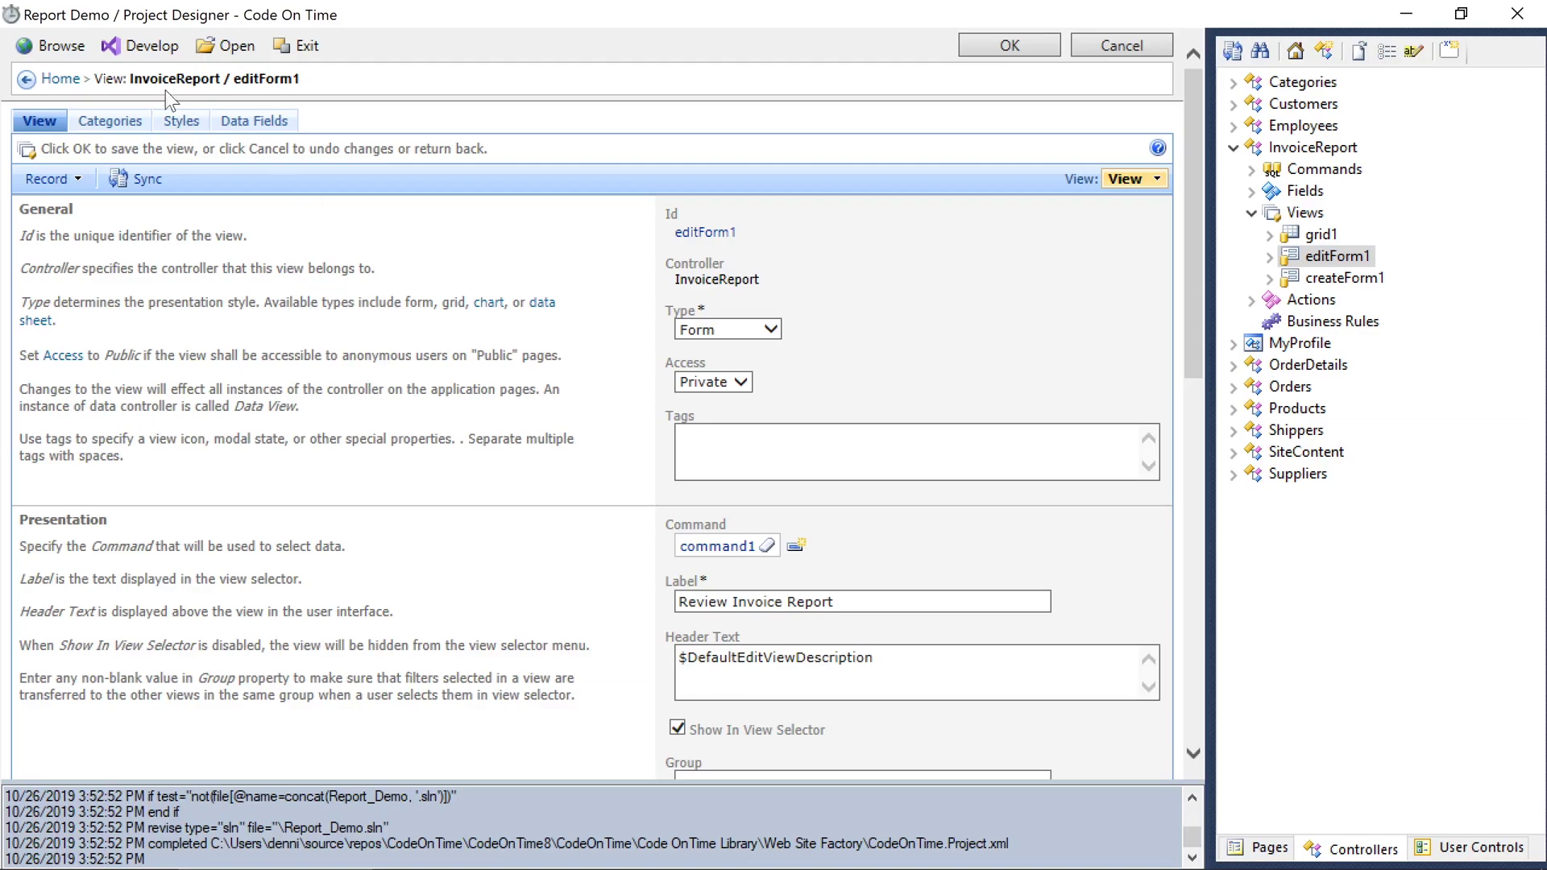
Open the project in Visual Studio and open InvoiceReport_editForm1.rdlc from the app's reports folder.
click(150, 46)
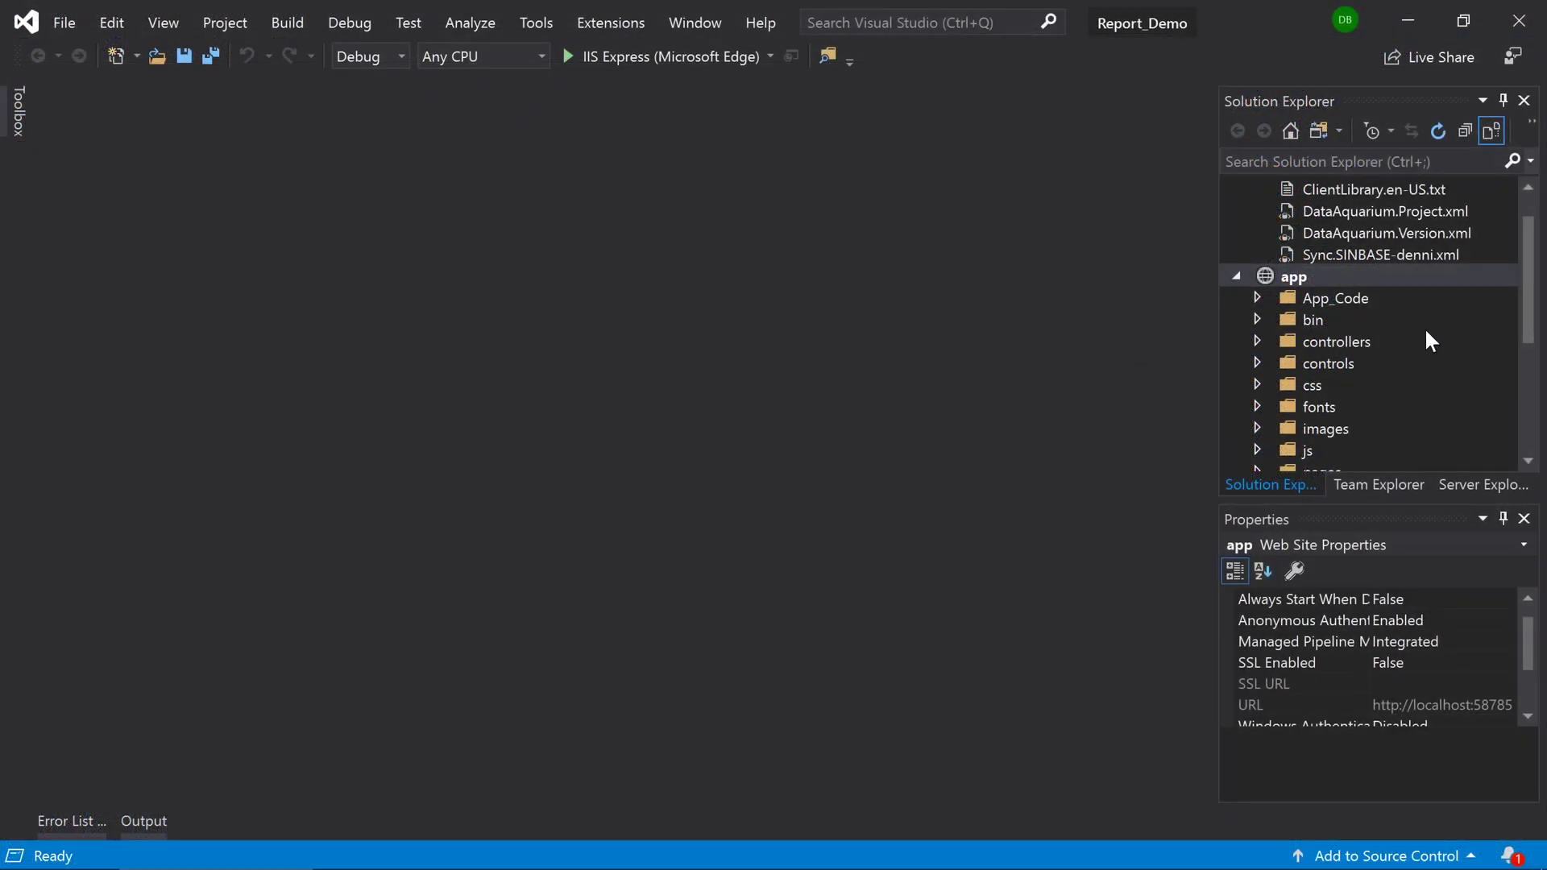
scroll(1430, 339, down, 2)
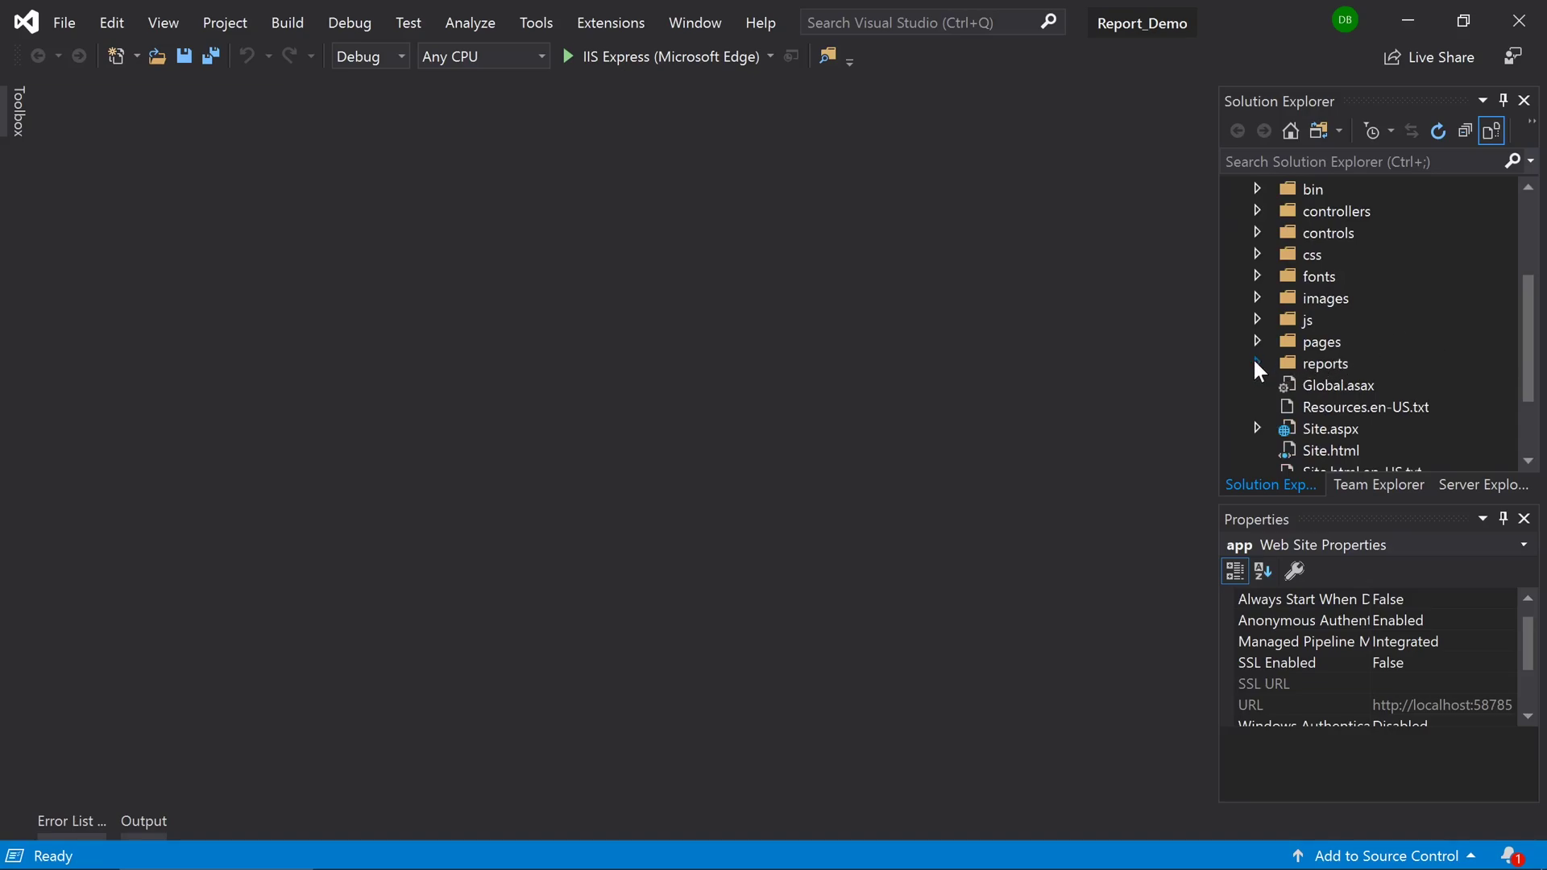
click(1257, 363)
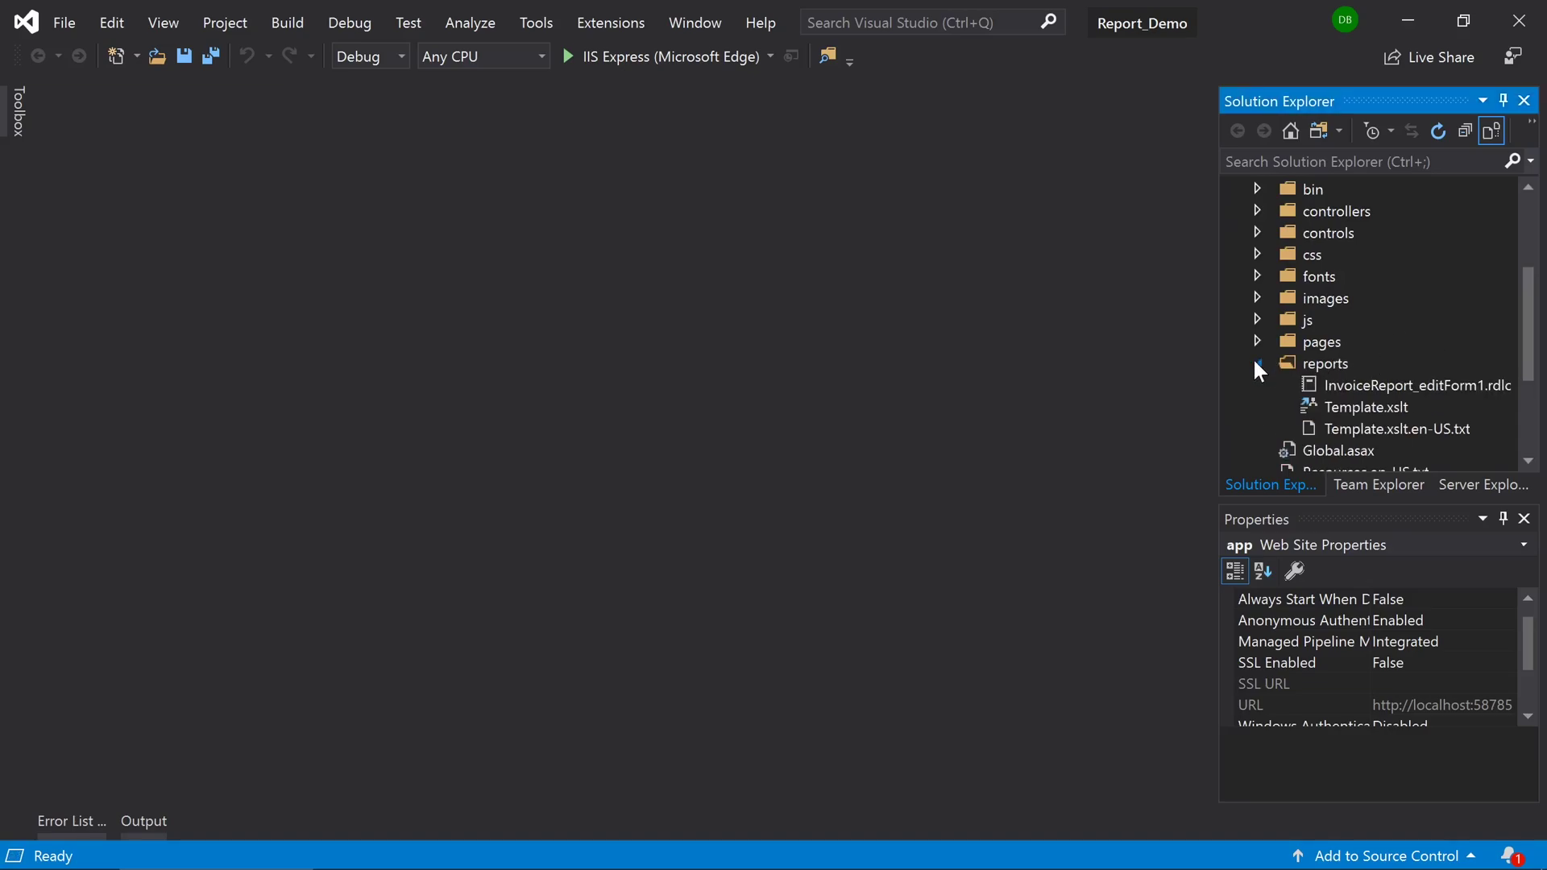
click(1505, 385)
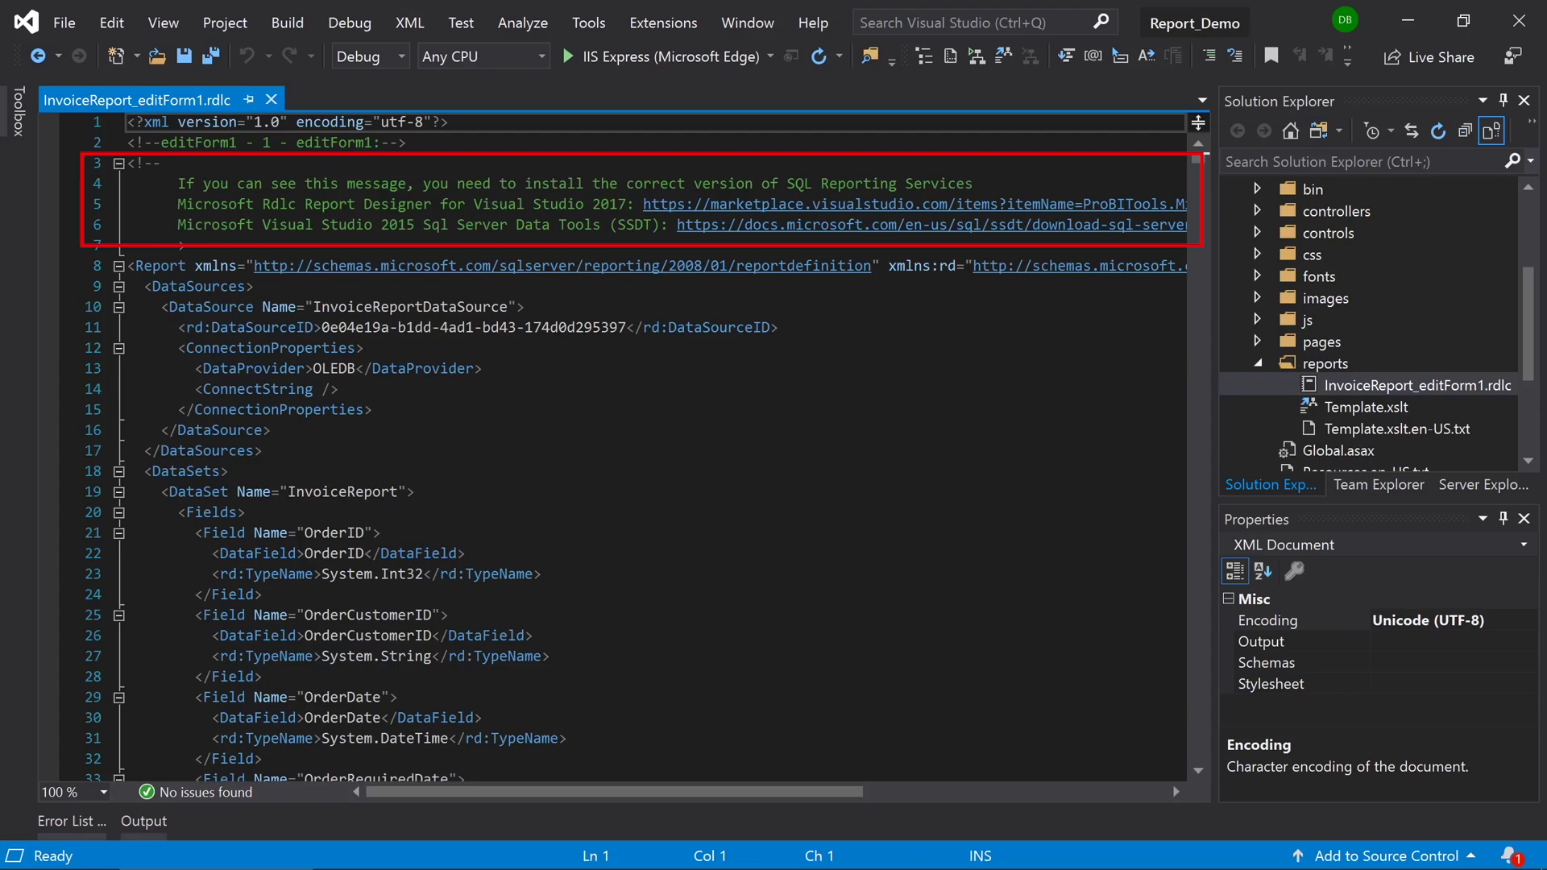
Follow the Microsoft Rdlc Report Designer for Visual Studio 2017 link and reopen InvoiceReport_editForm1.rdlc in the report designer.
click(762, 204)
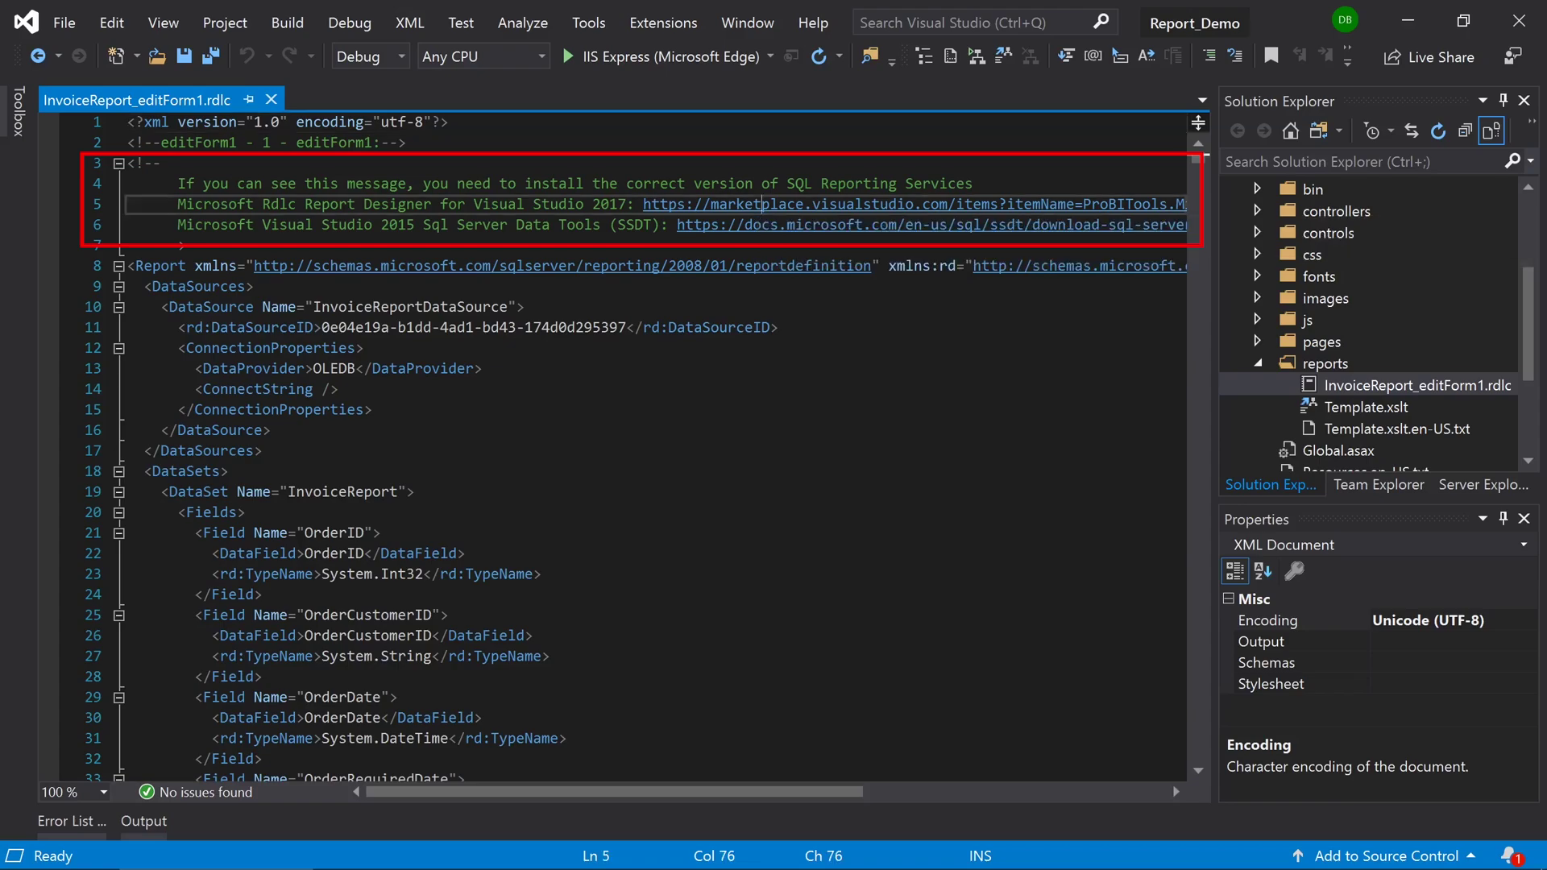
ctrl+click(762, 204)
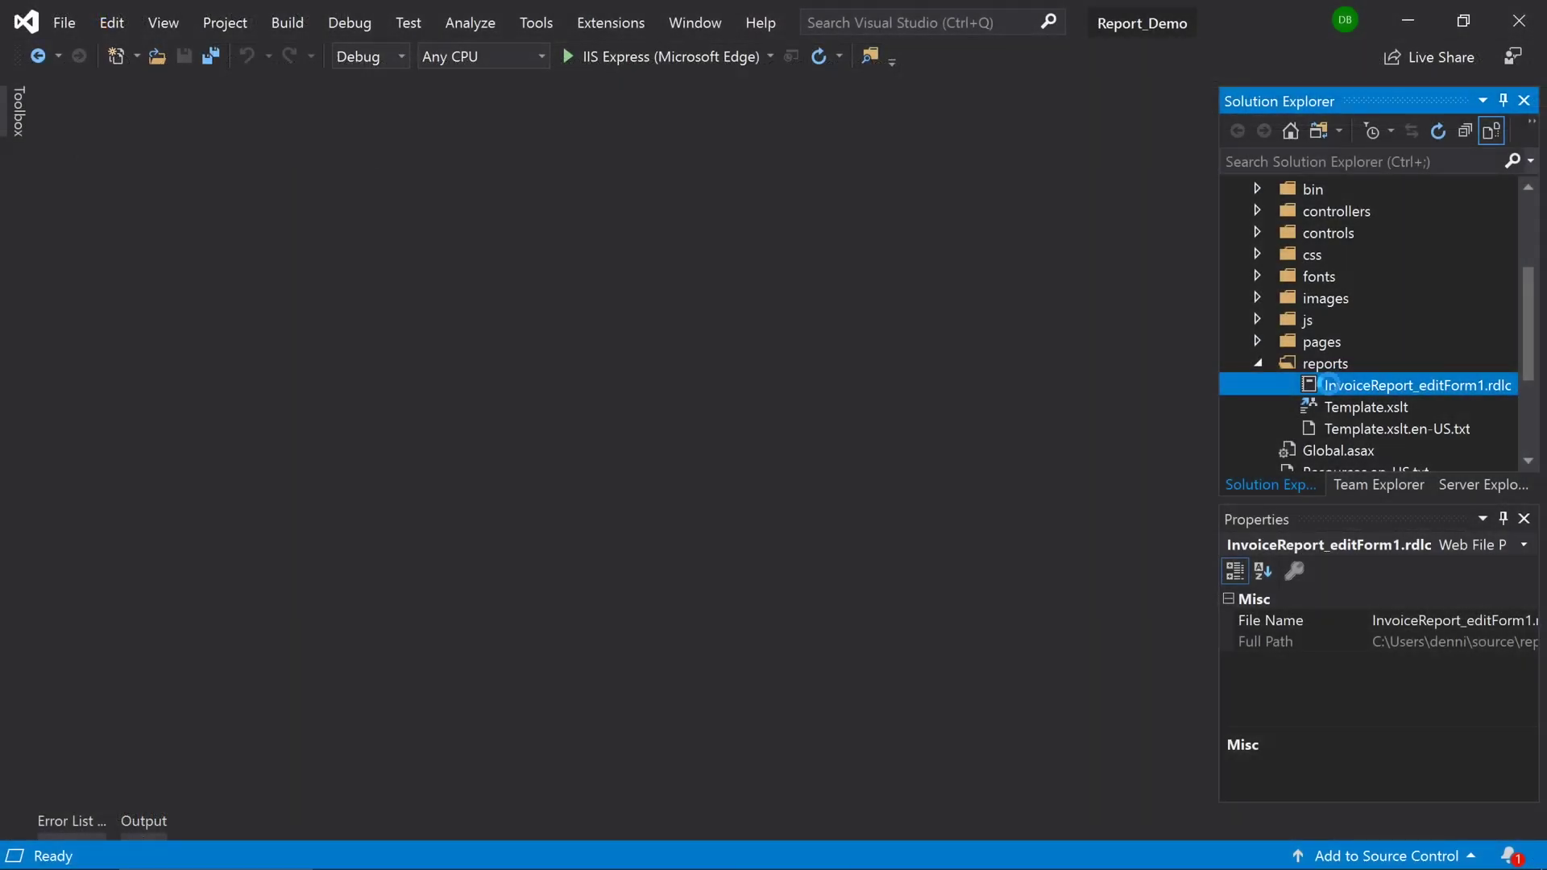
double_click(1370, 386)
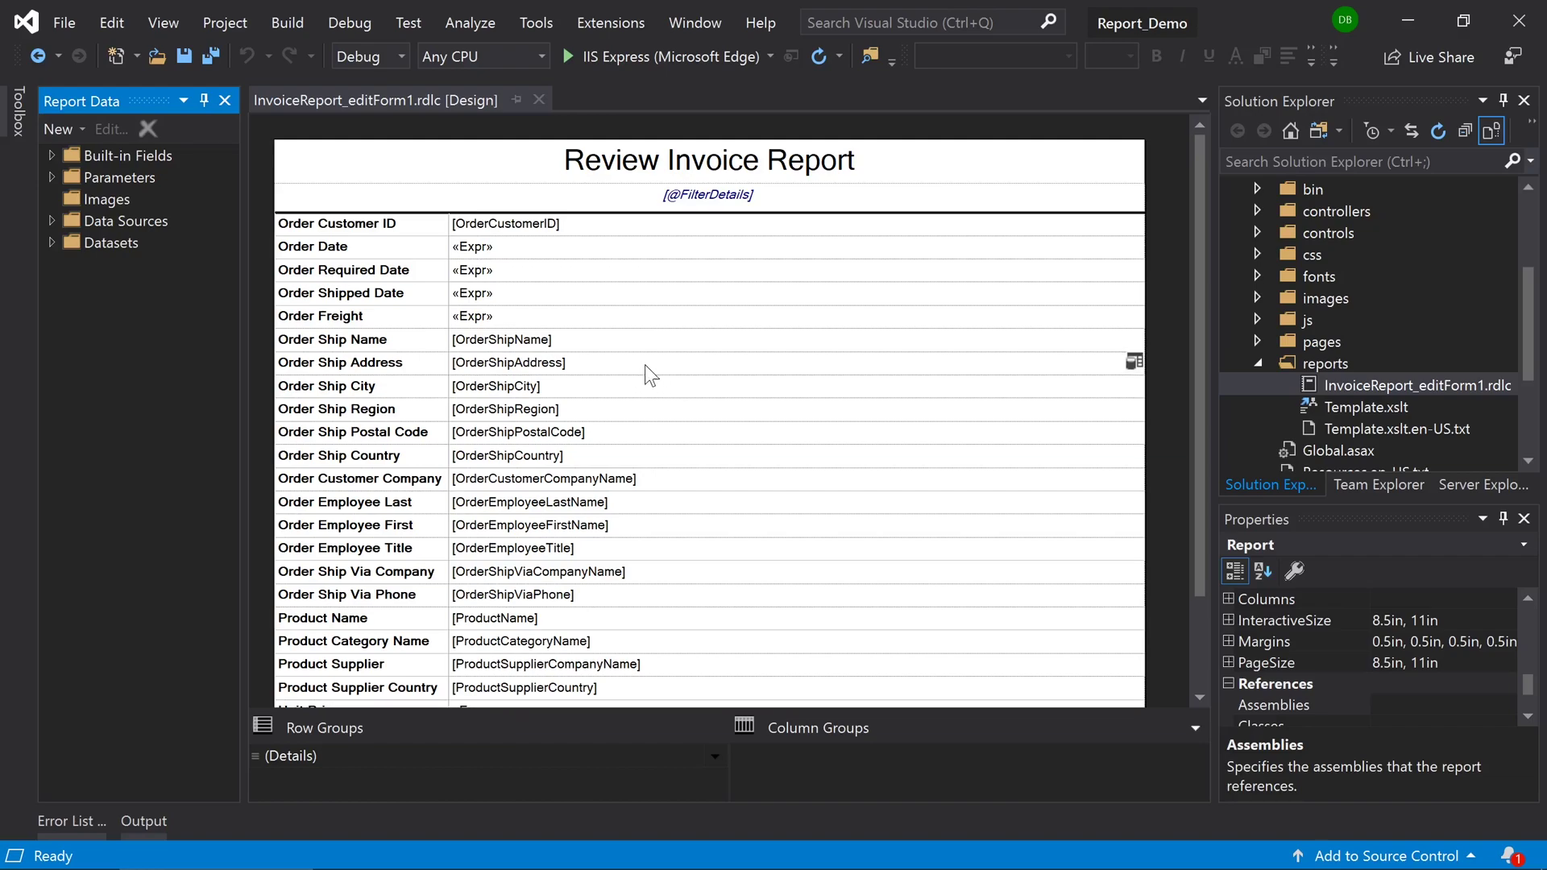
Delete the default field layout, its empty tablix and the FilterDetails text box from the report.
click(330, 242)
click(272, 214)
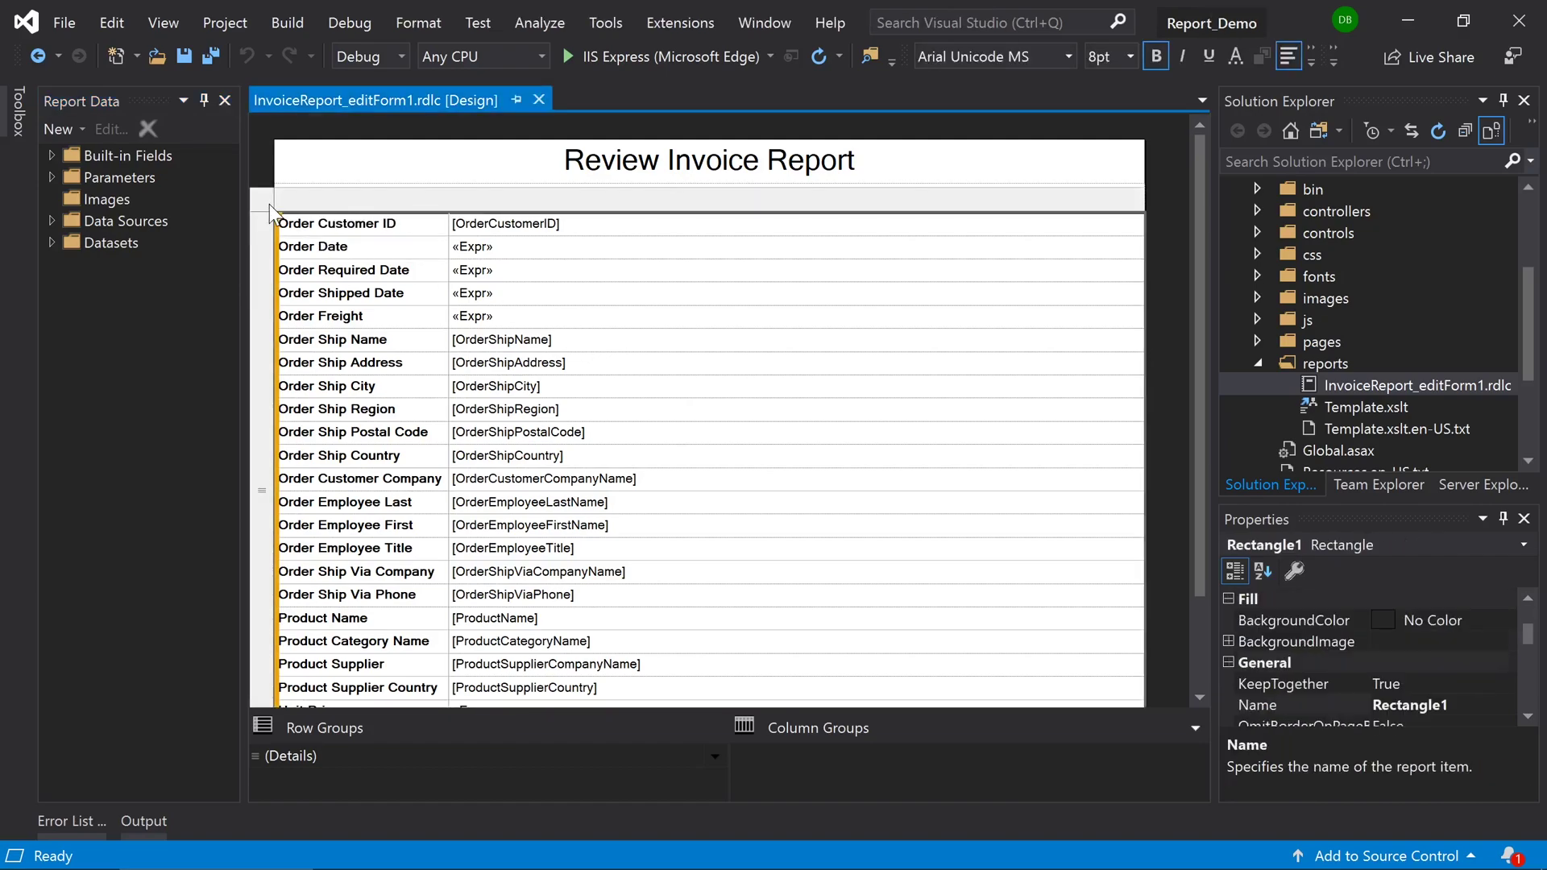
key(Delete)
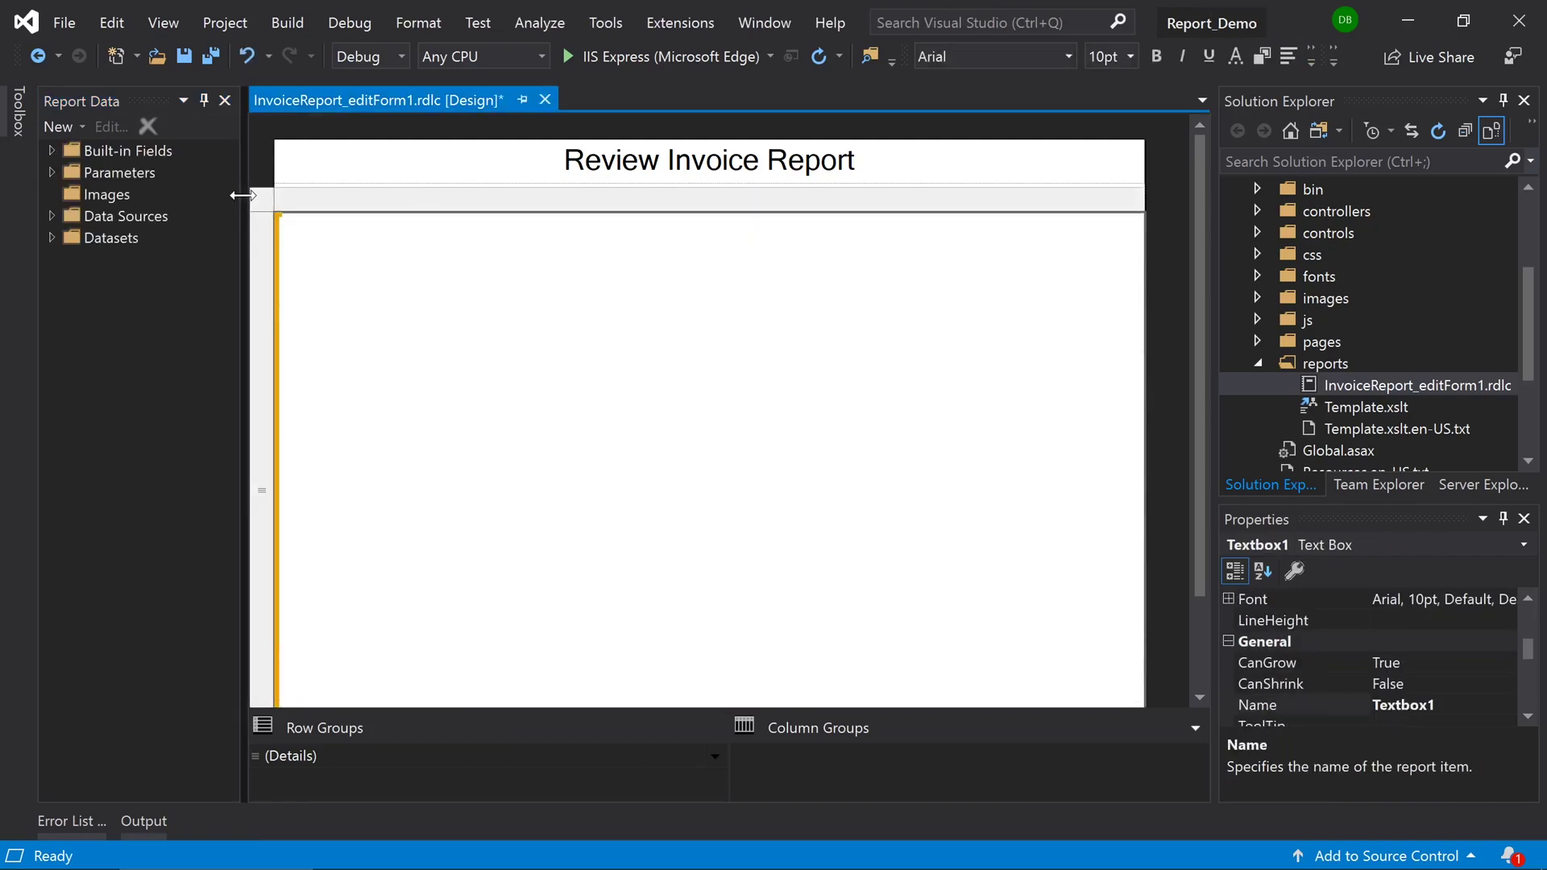
click(457, 282)
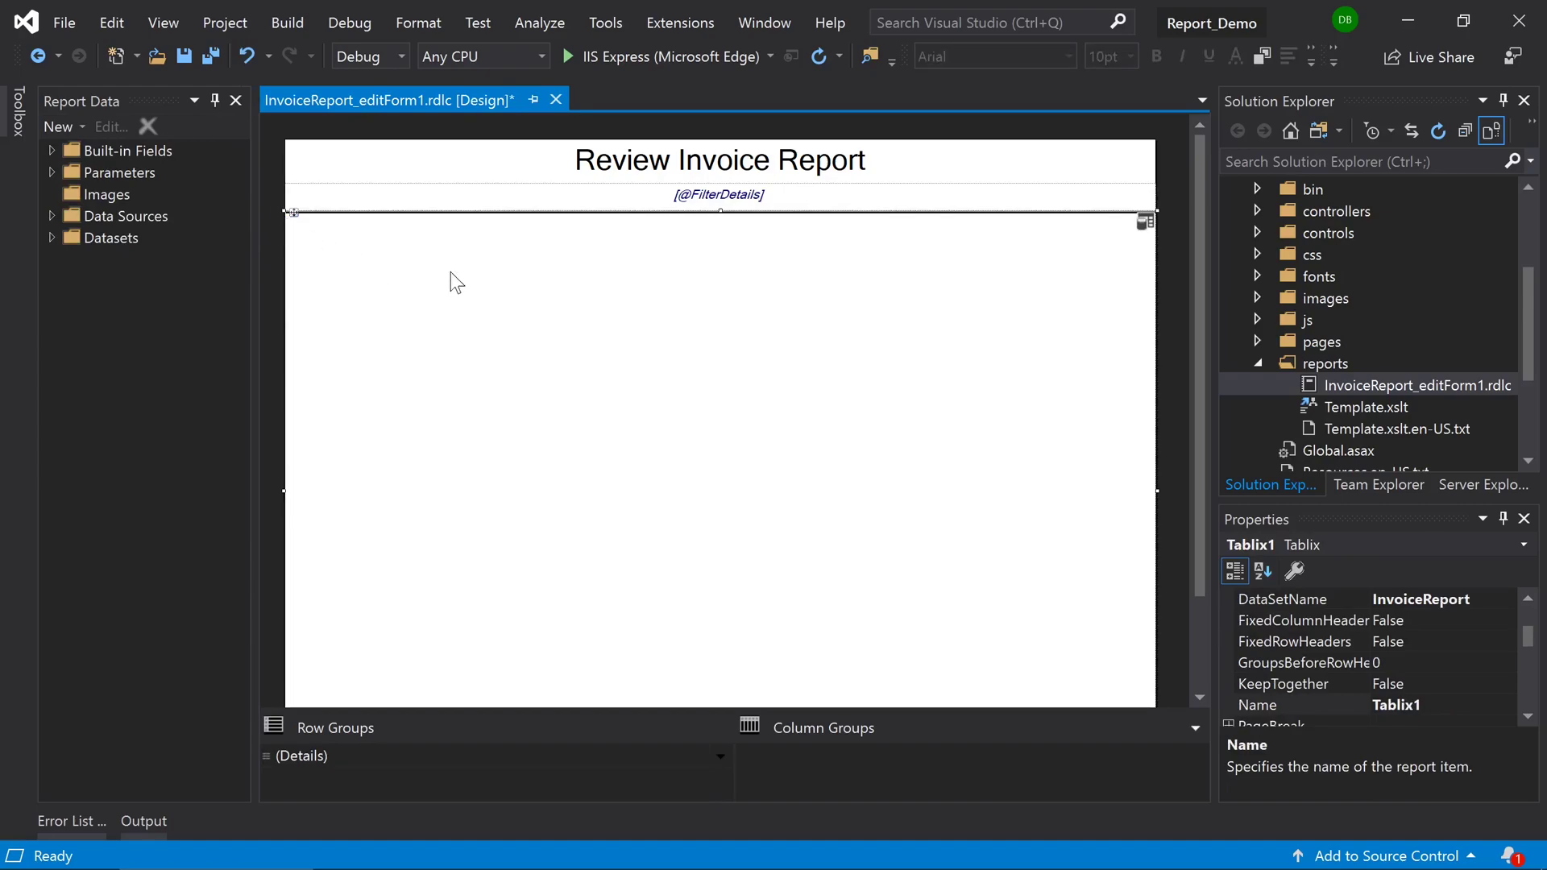
key(Delete)
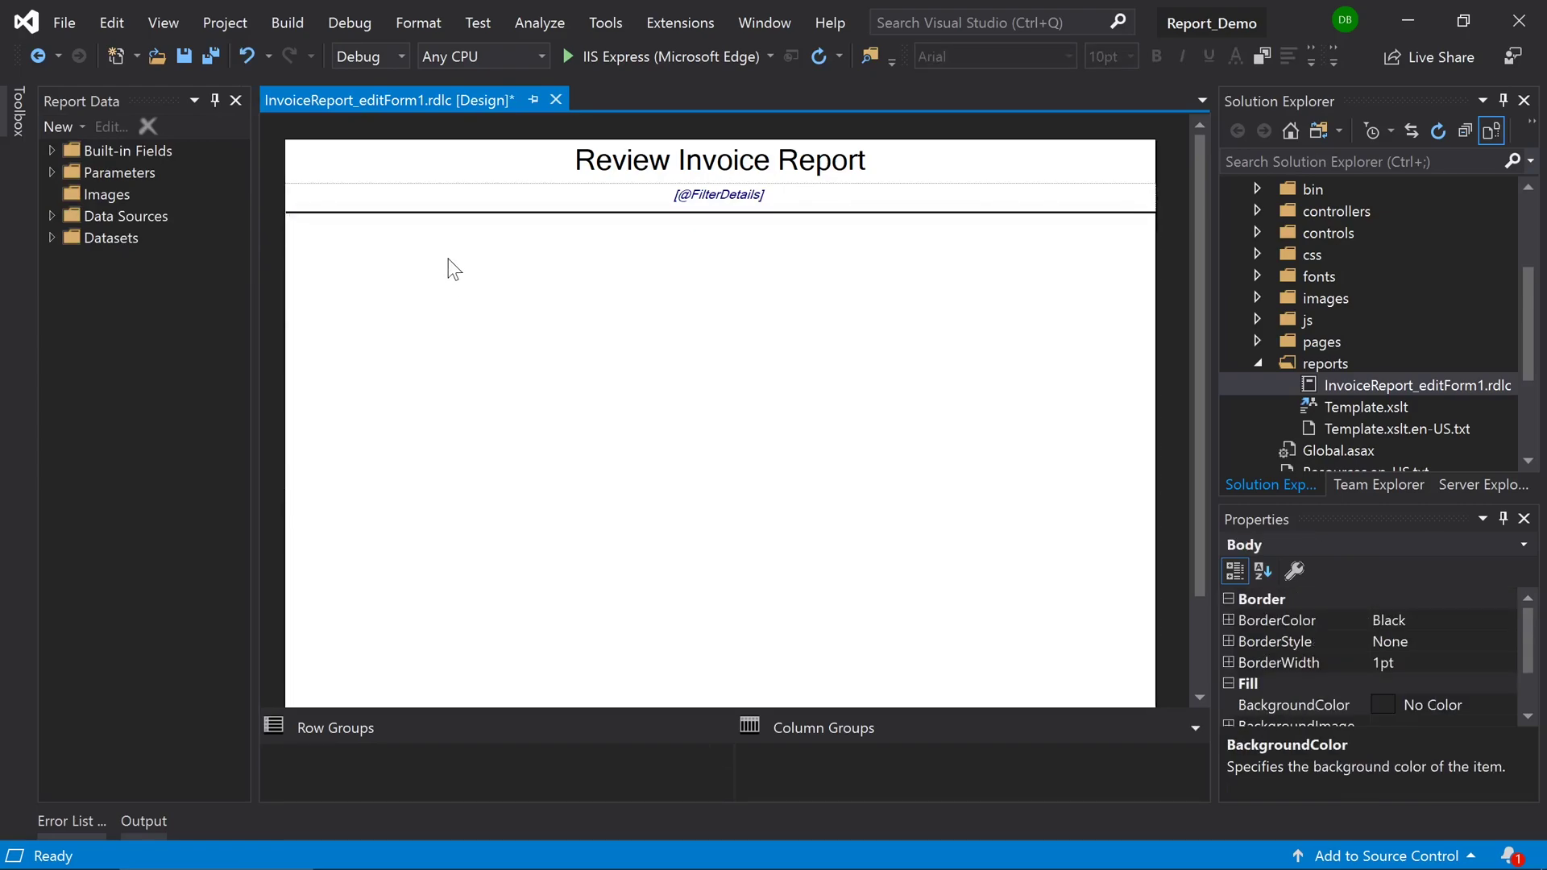
click(424, 203)
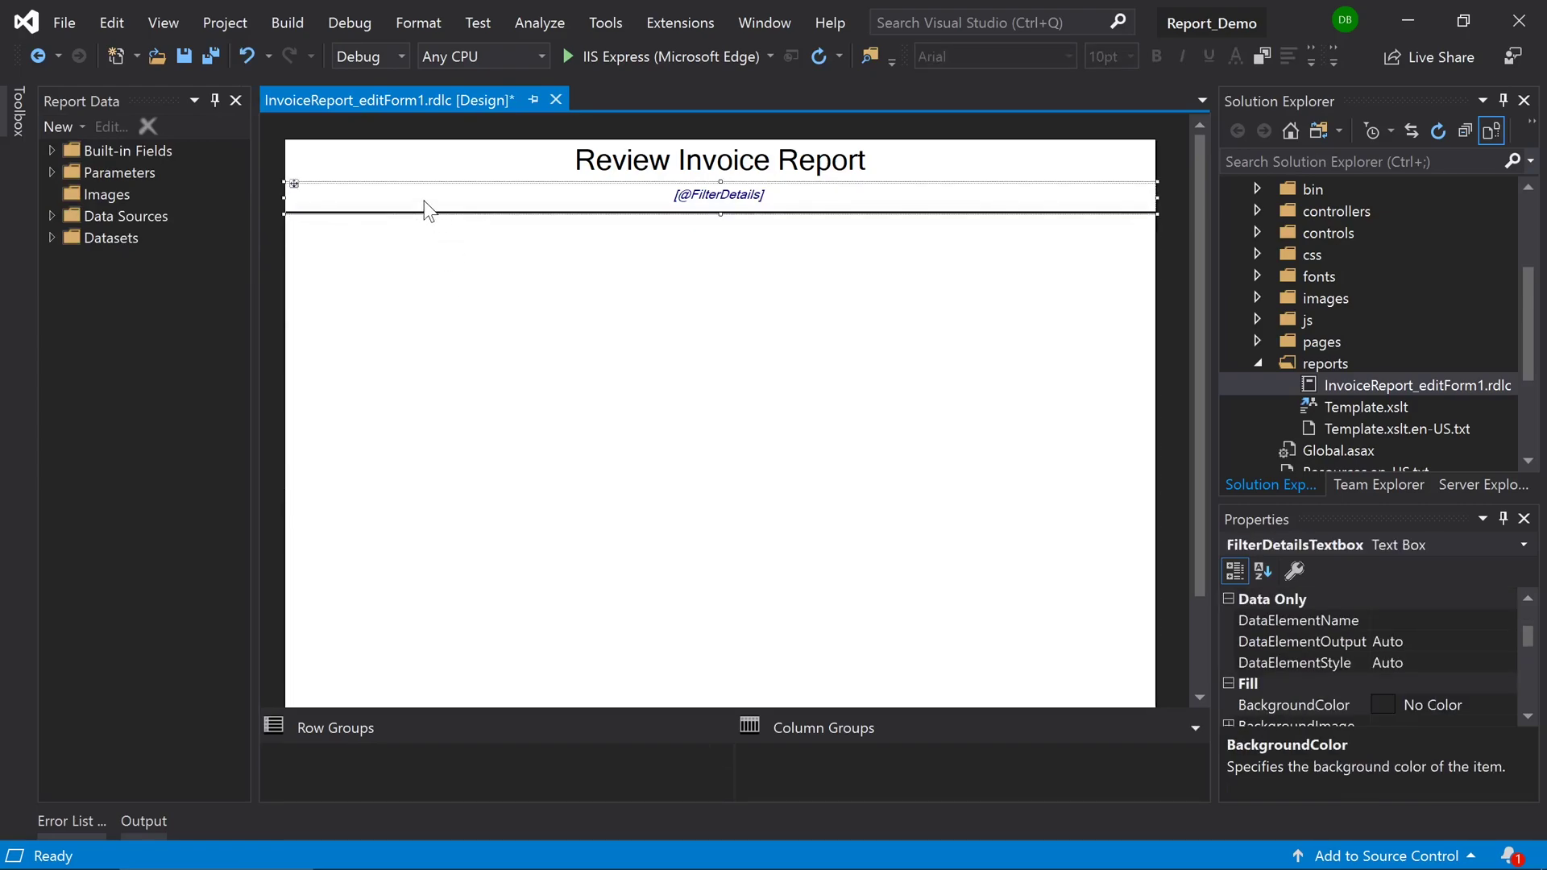
key(Delete)
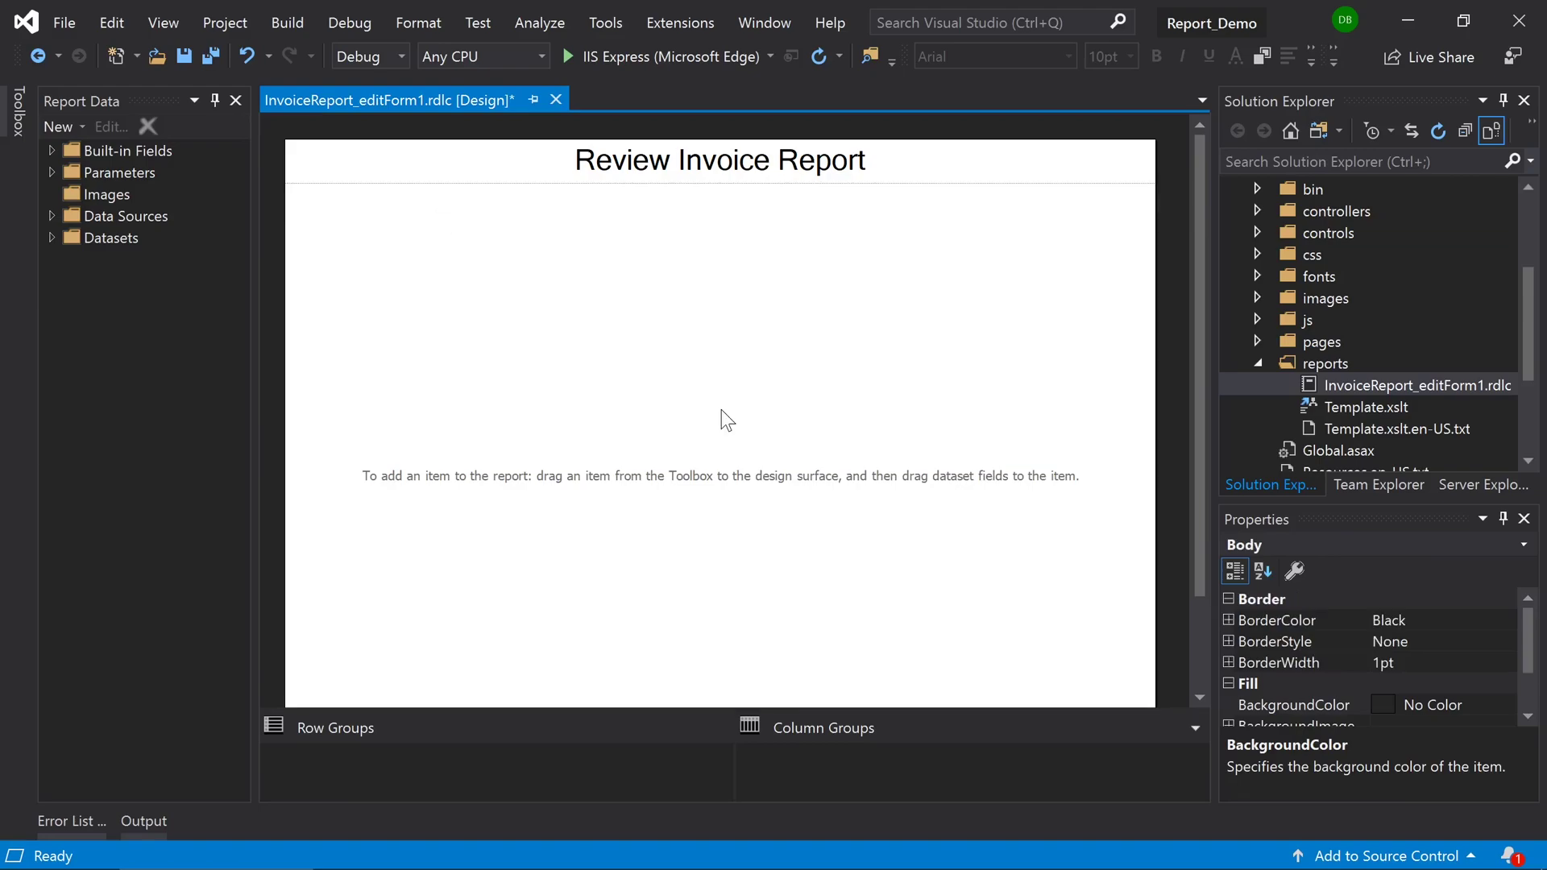
Replace the report title text with "Invoice #".
click(868, 159)
drag(866, 159, 647, 159)
key(ctrl+a)
key(BackSpace)
text(Invoi)
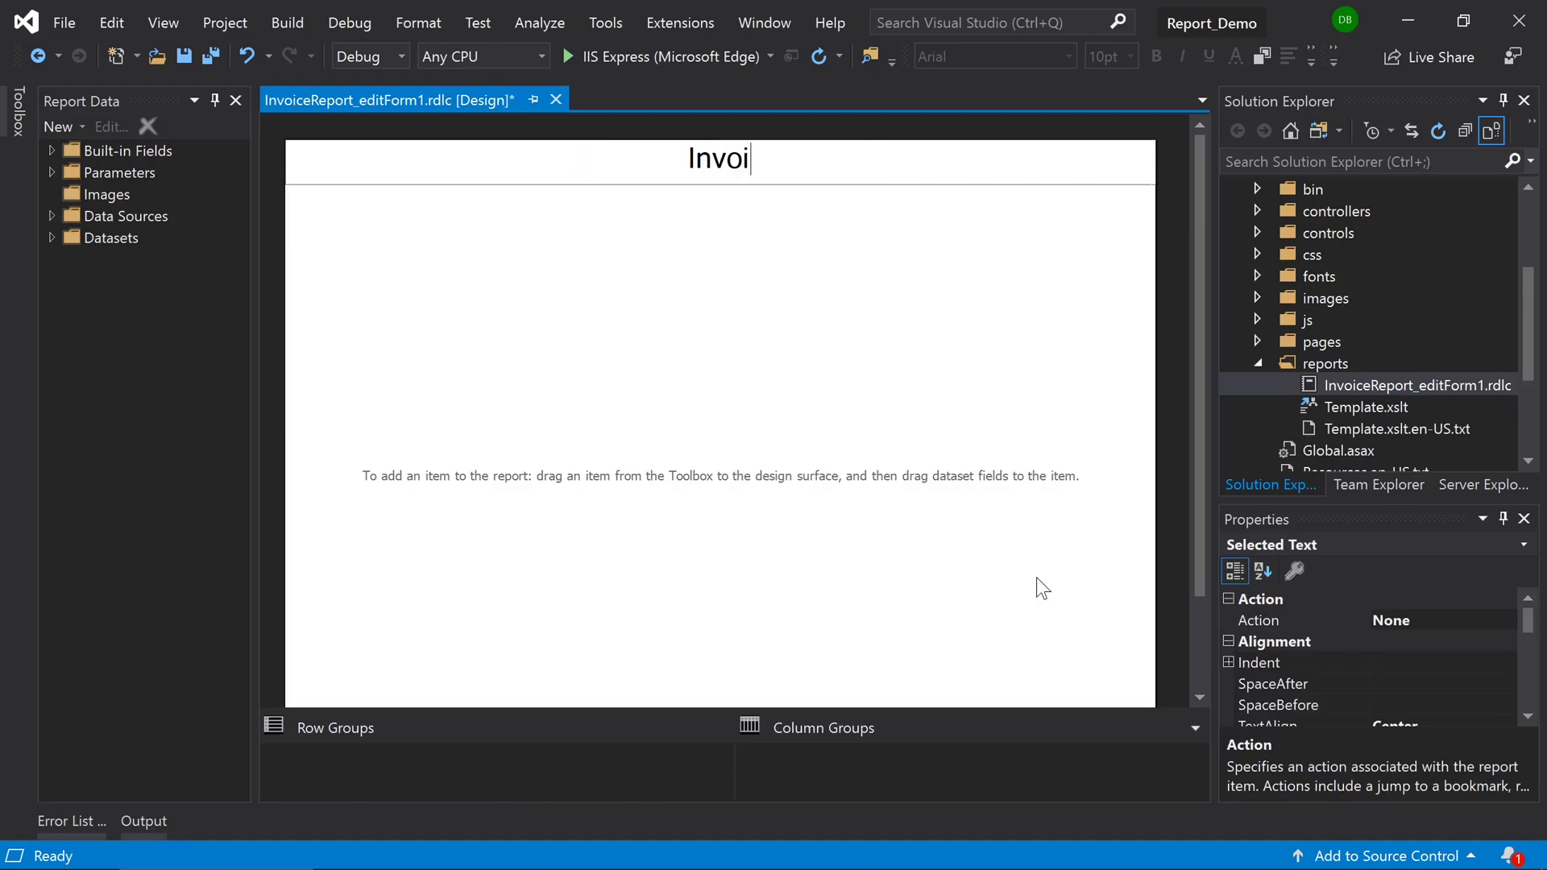
text(ce #)
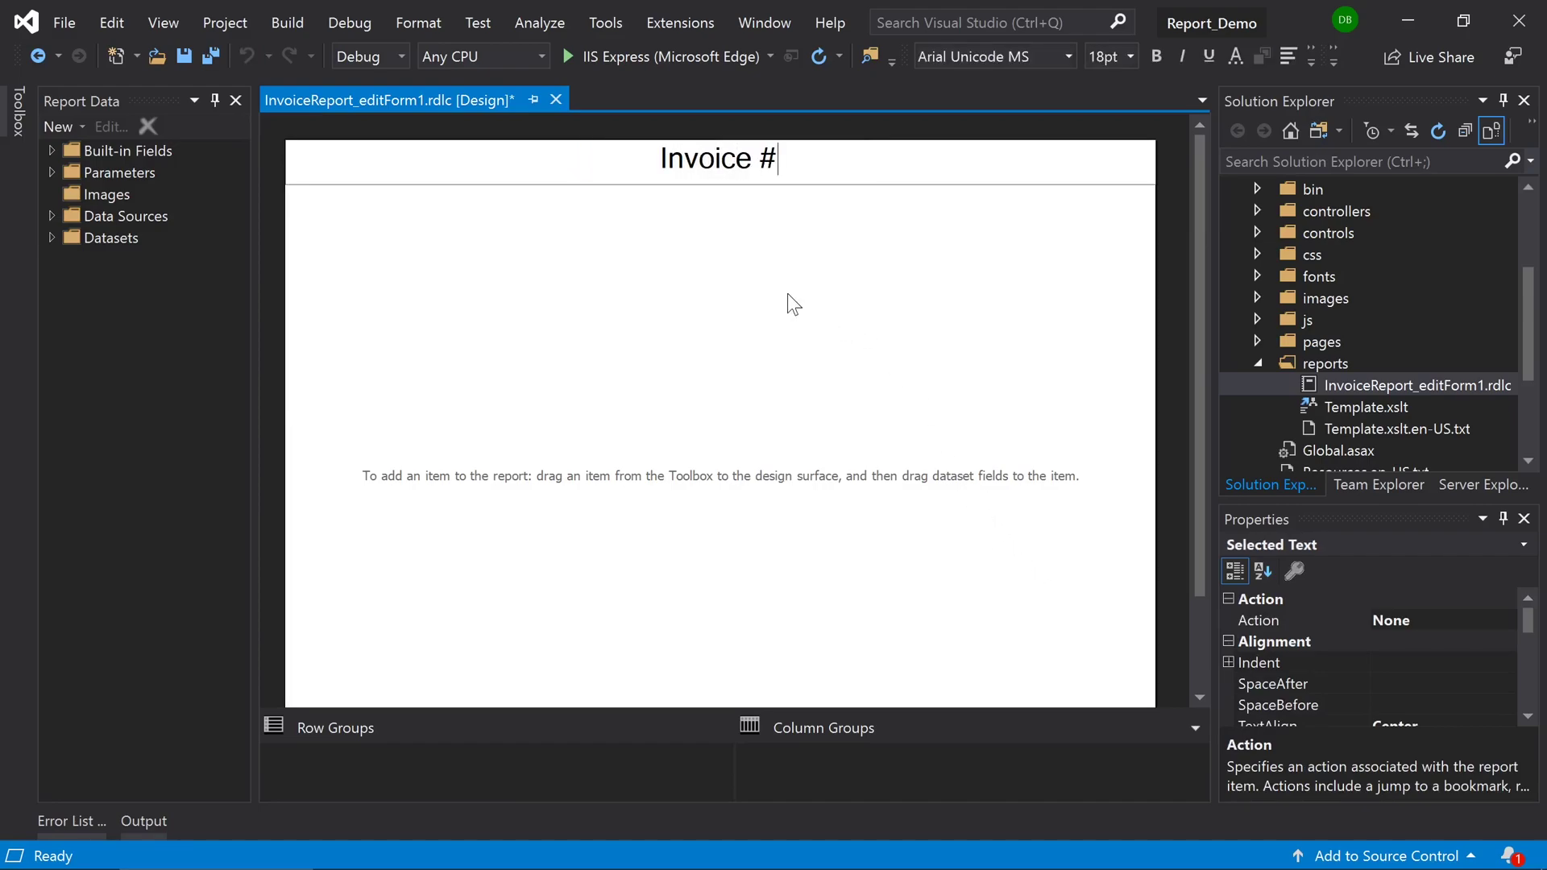
Append the OrderID field from the InvoiceReport dataset to the report title and save the report.
click(52, 239)
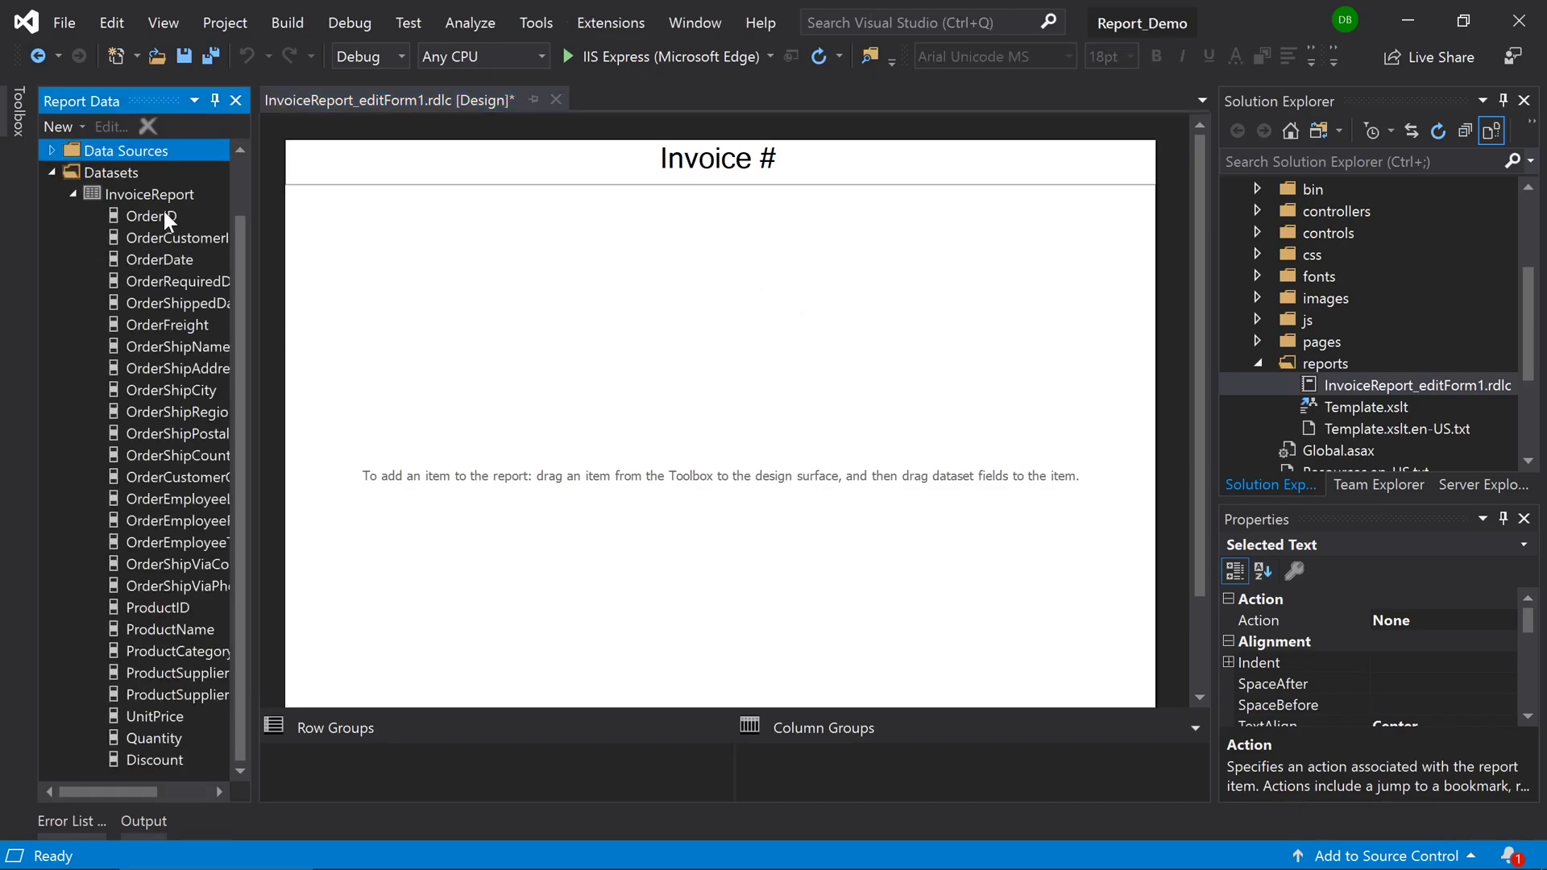
drag(162, 212, 844, 161)
click(809, 363)
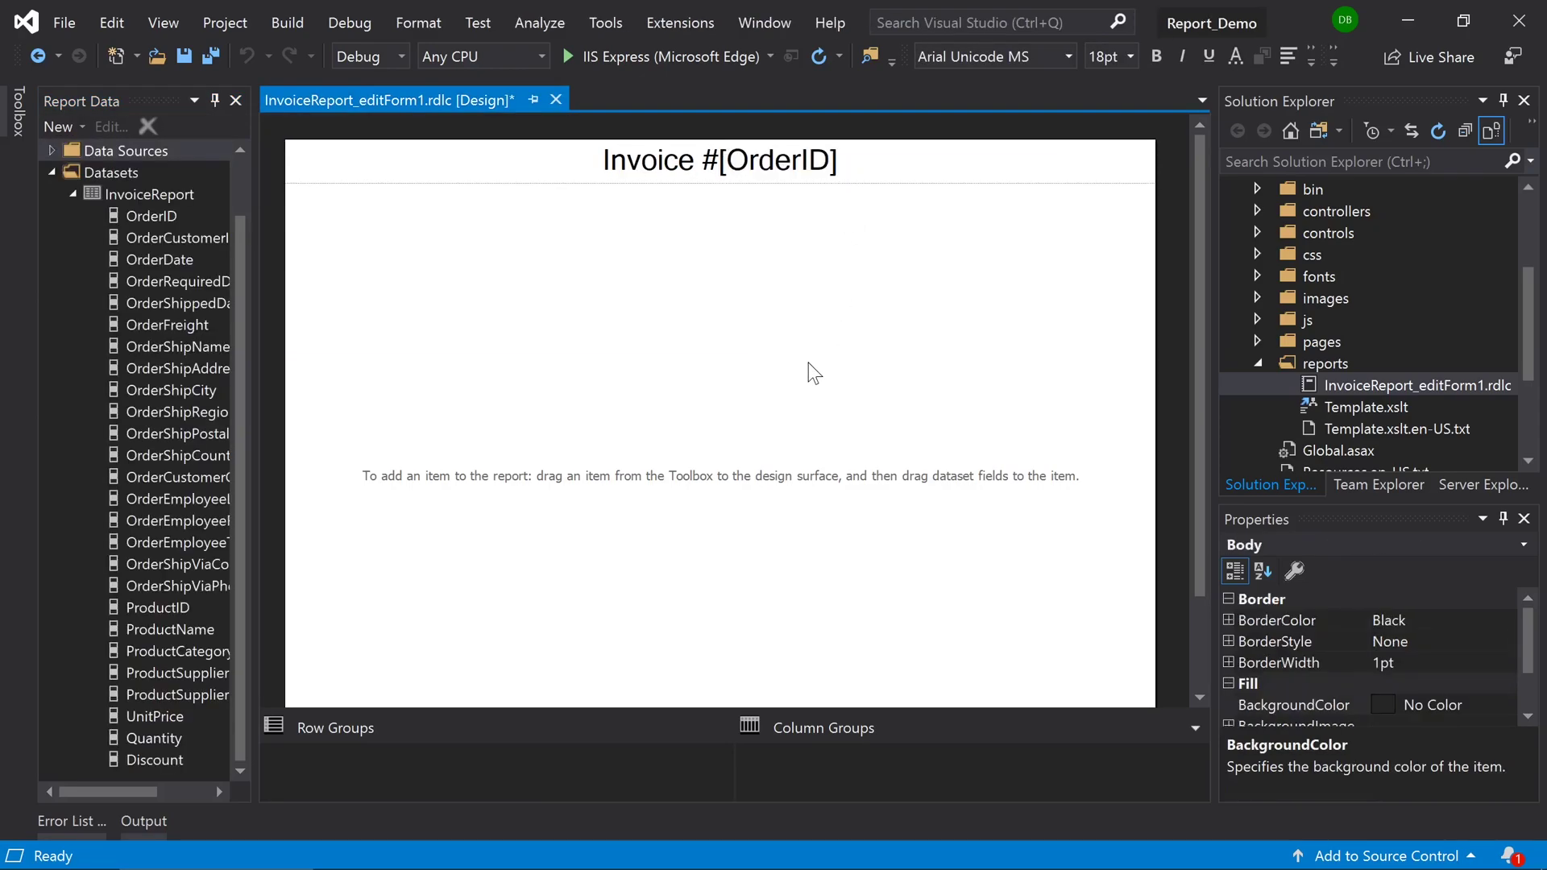
key(ctrl+s)
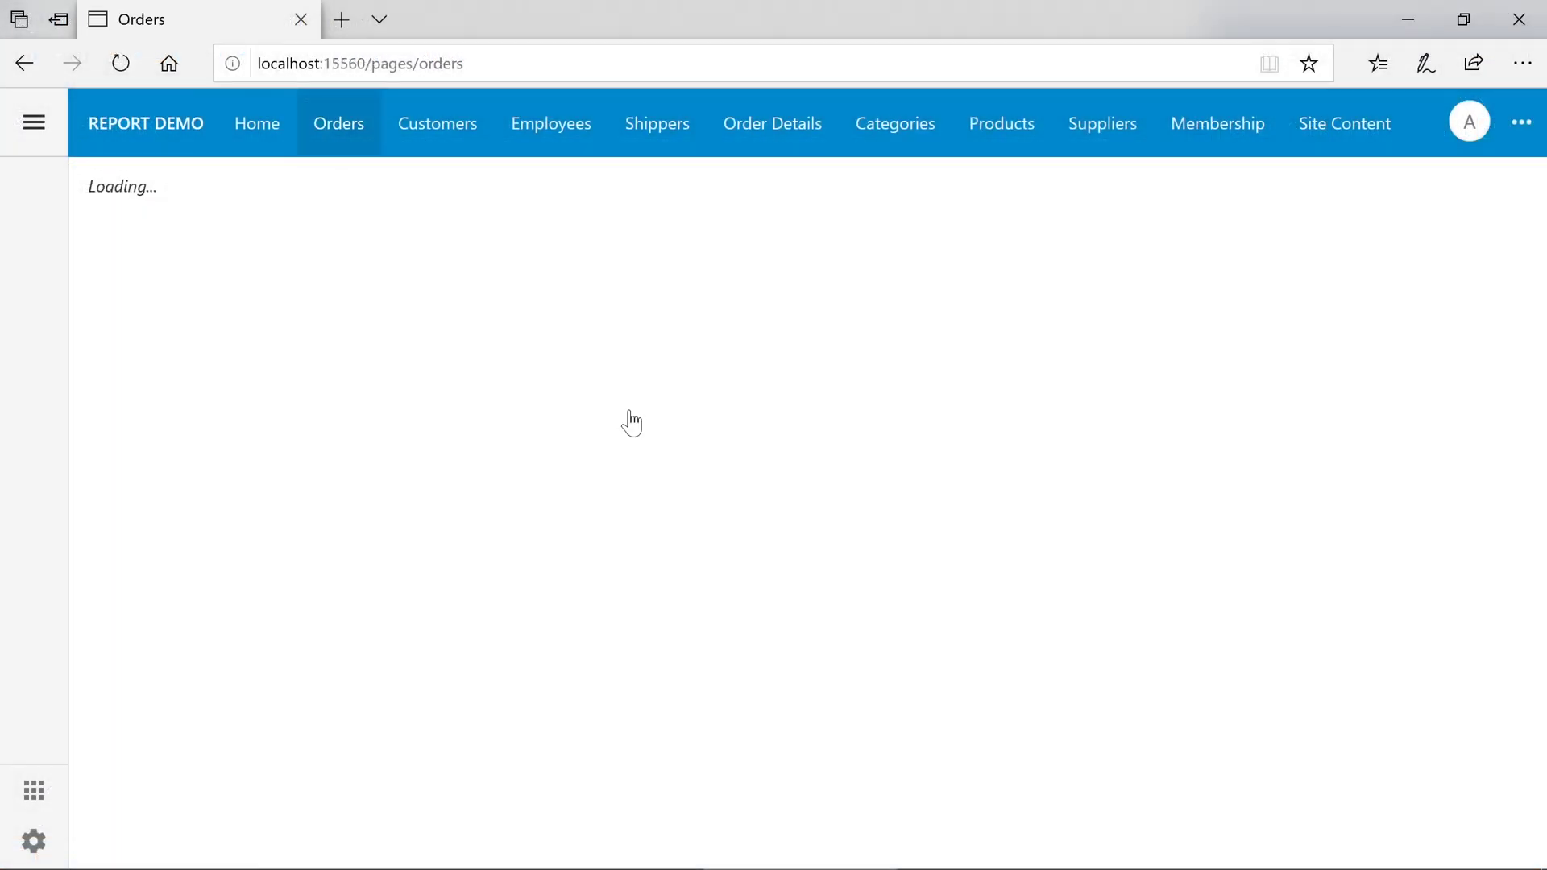
Switch to the browser, generate the Invoice PDF for the Richter Supermarkt order again and examine its title.
click(786, 417)
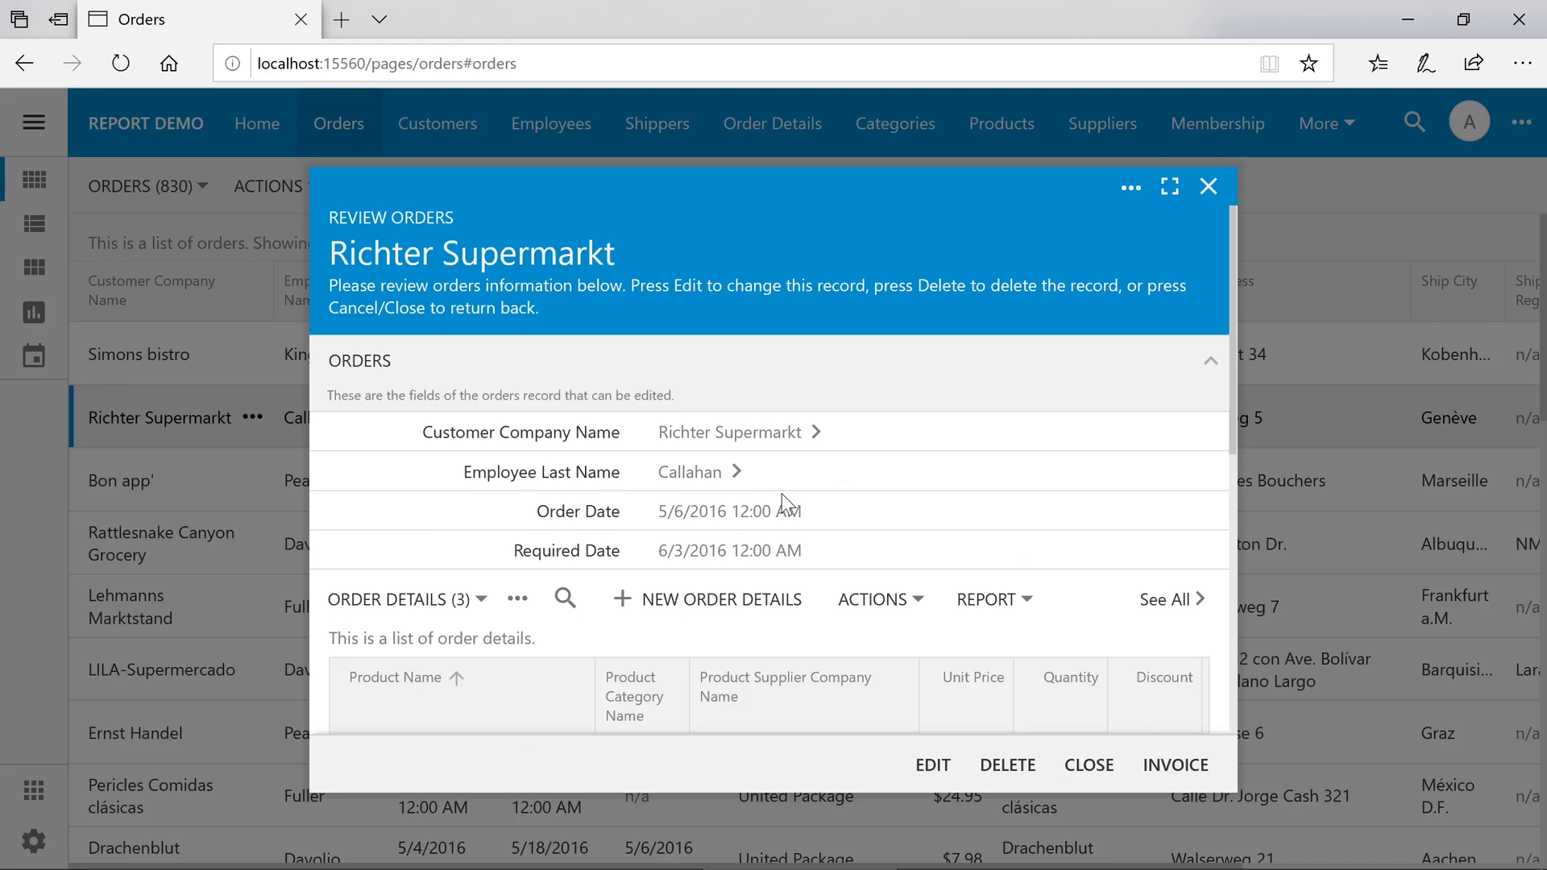
scroll(782, 494, down, 1)
click(1191, 776)
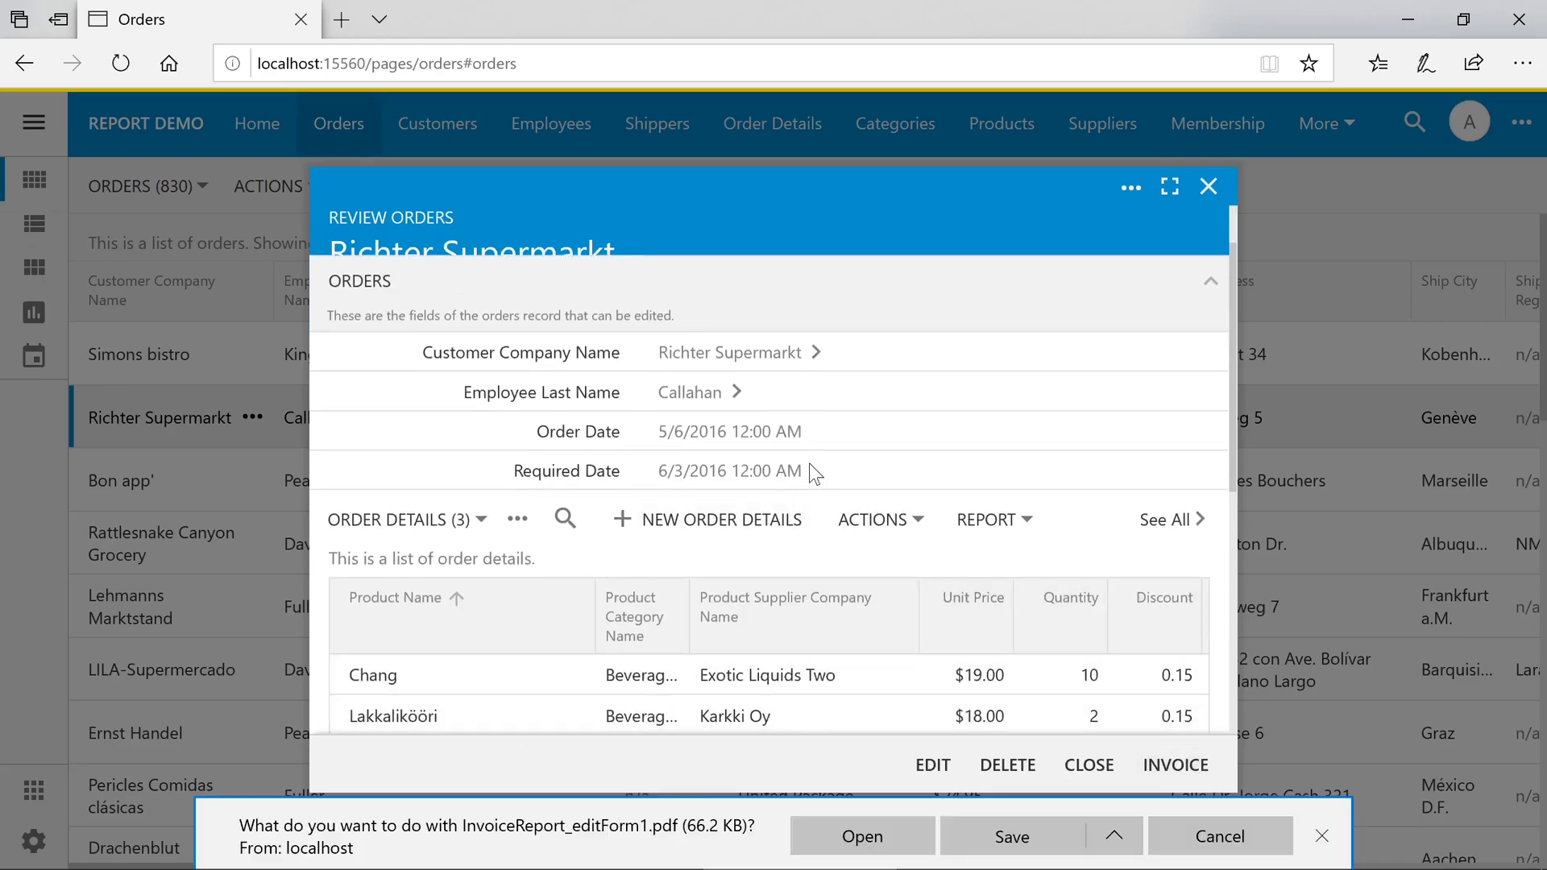
click(810, 834)
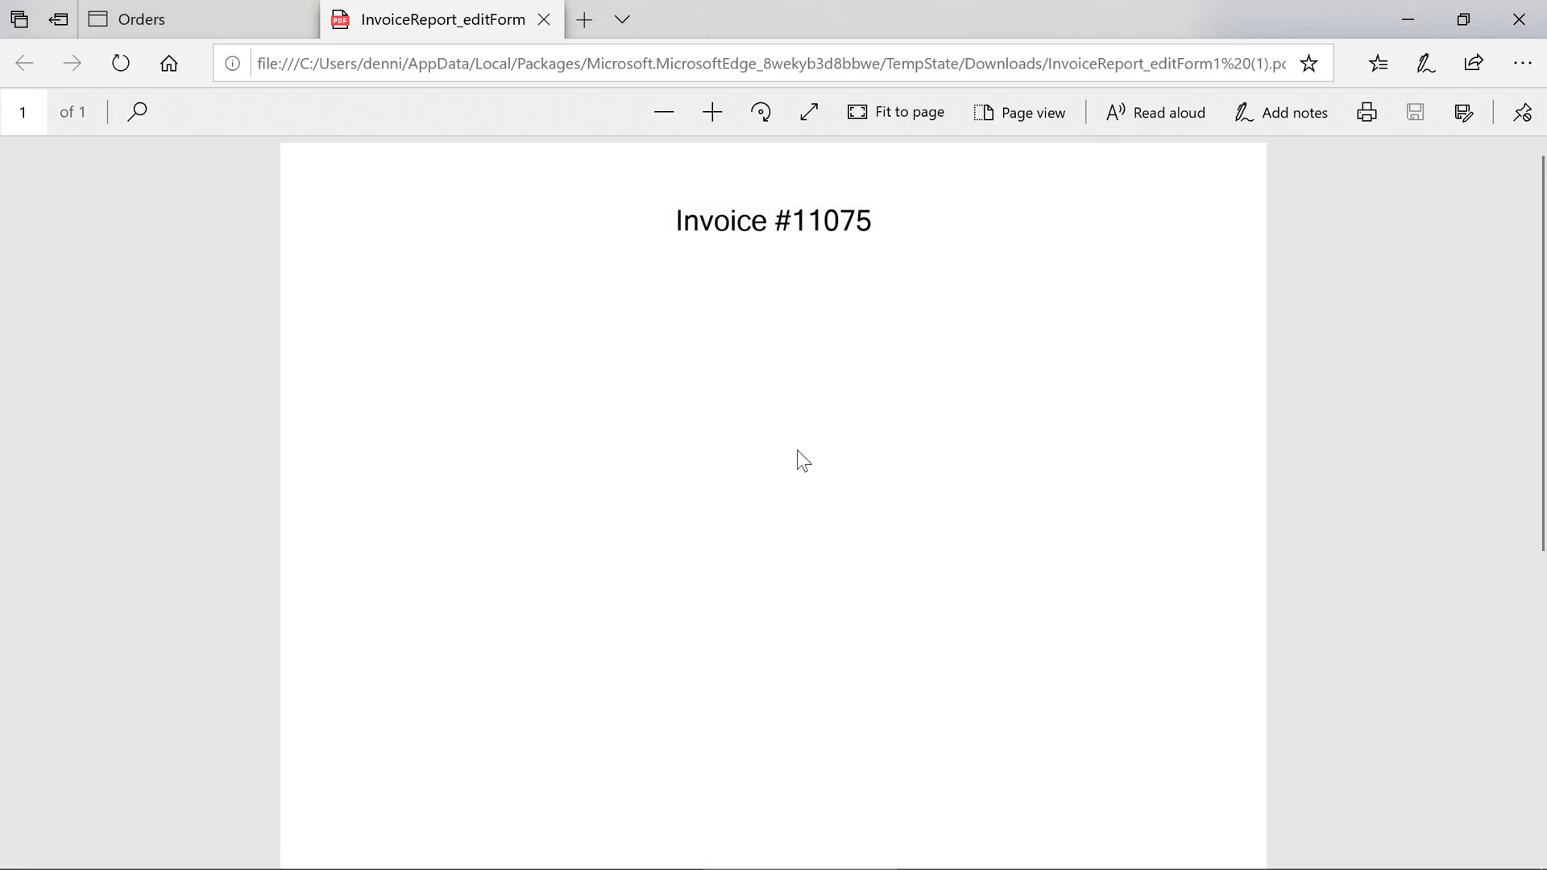
drag(675, 220, 867, 229)
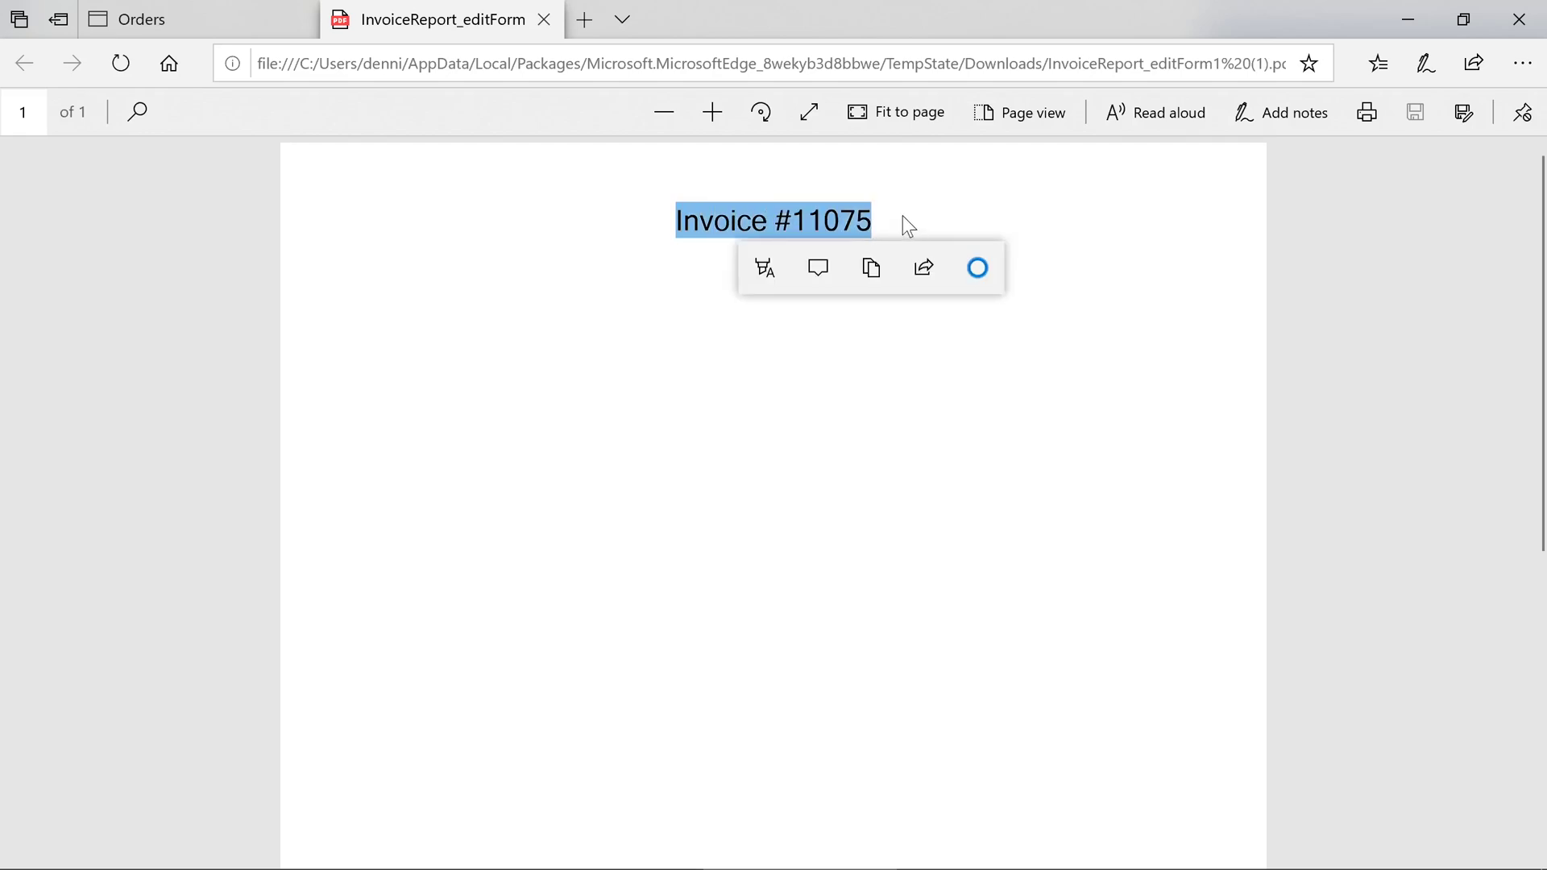
click(903, 216)
scroll(902, 216, down, 5)
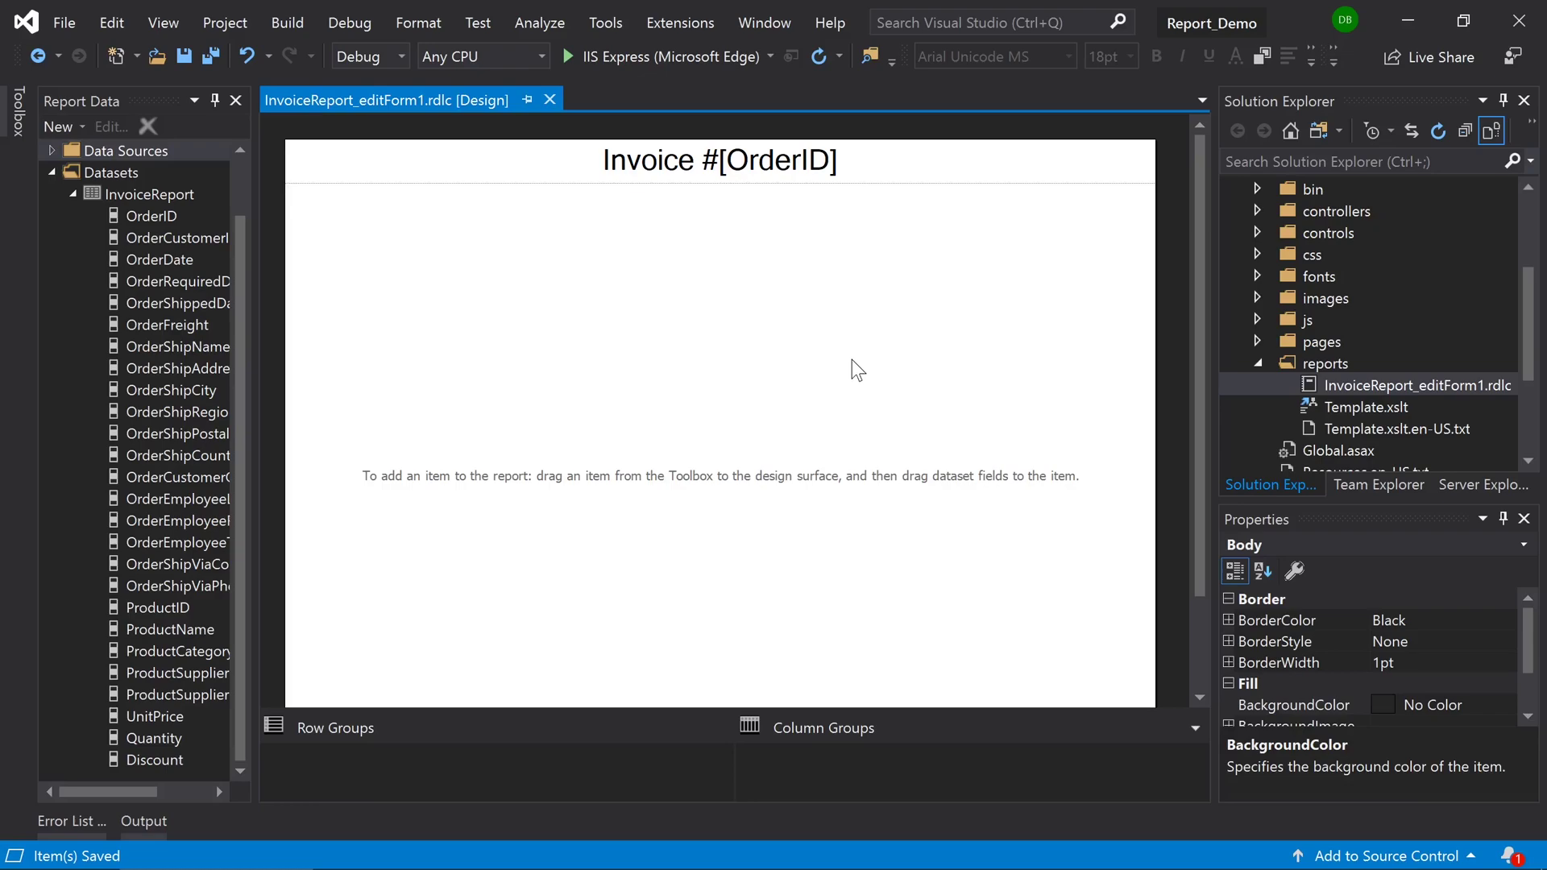
Place the OrderCustomerID field in the upper-left corner of the report body and set its font size to 18pt.
click(157, 239)
drag(113, 239, 313, 201)
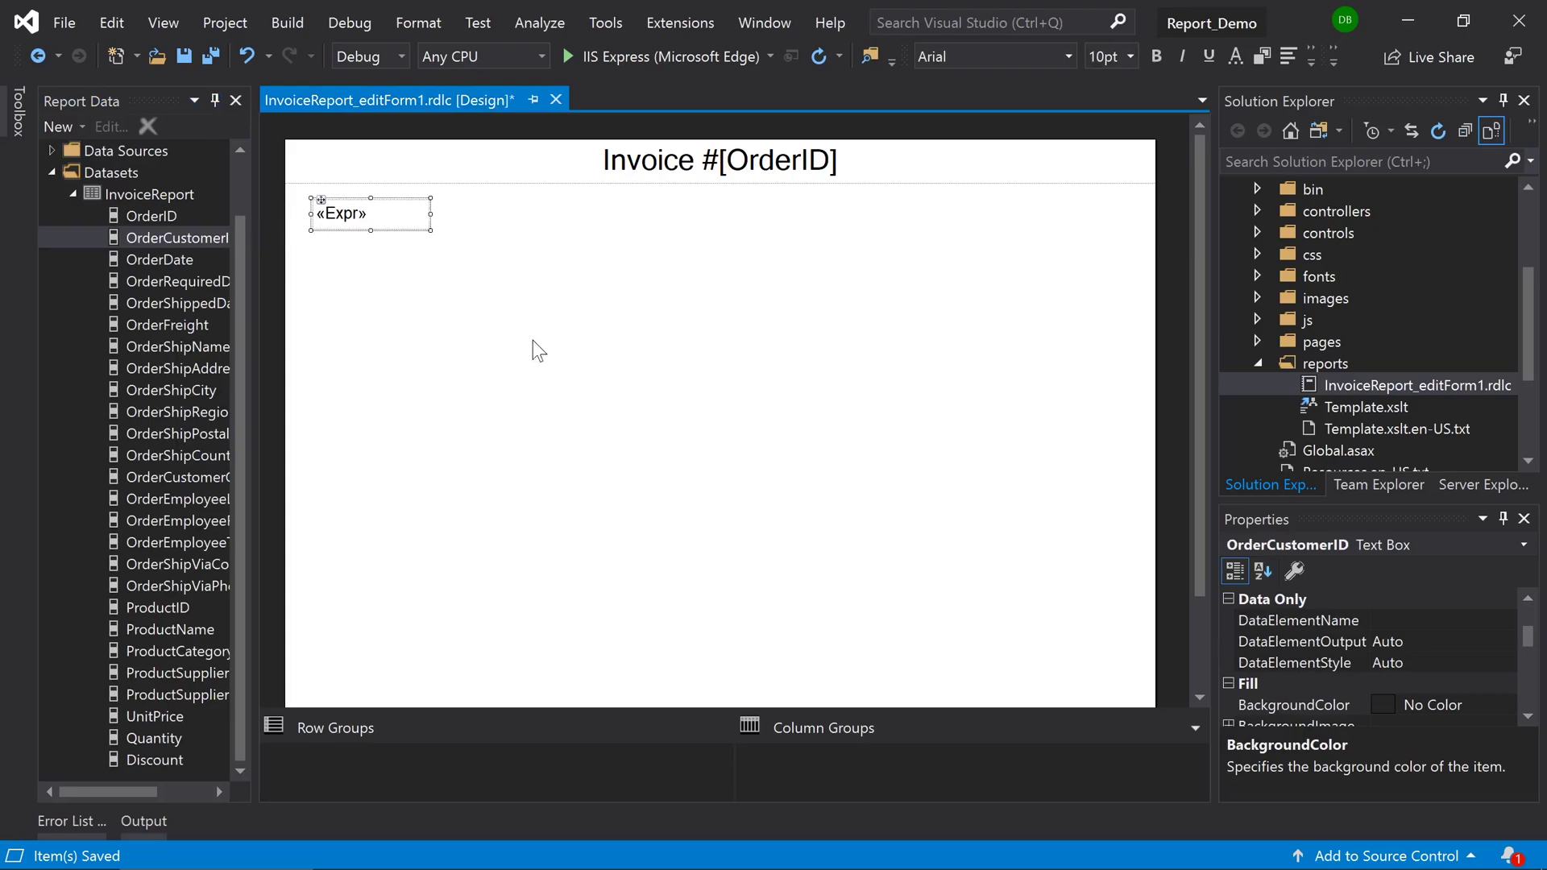
click(1132, 57)
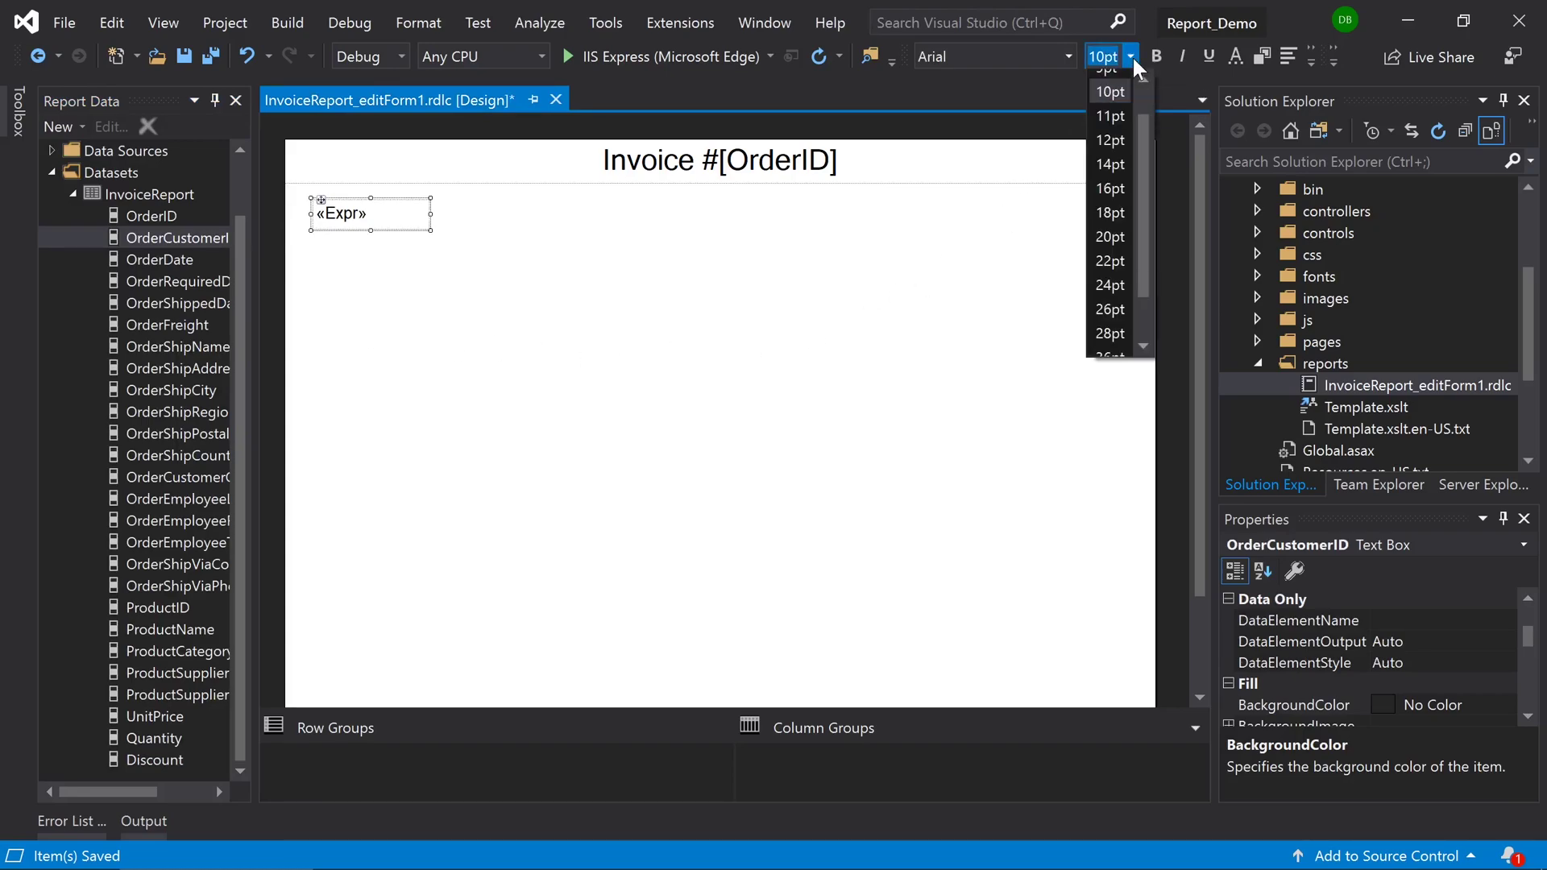
click(1106, 211)
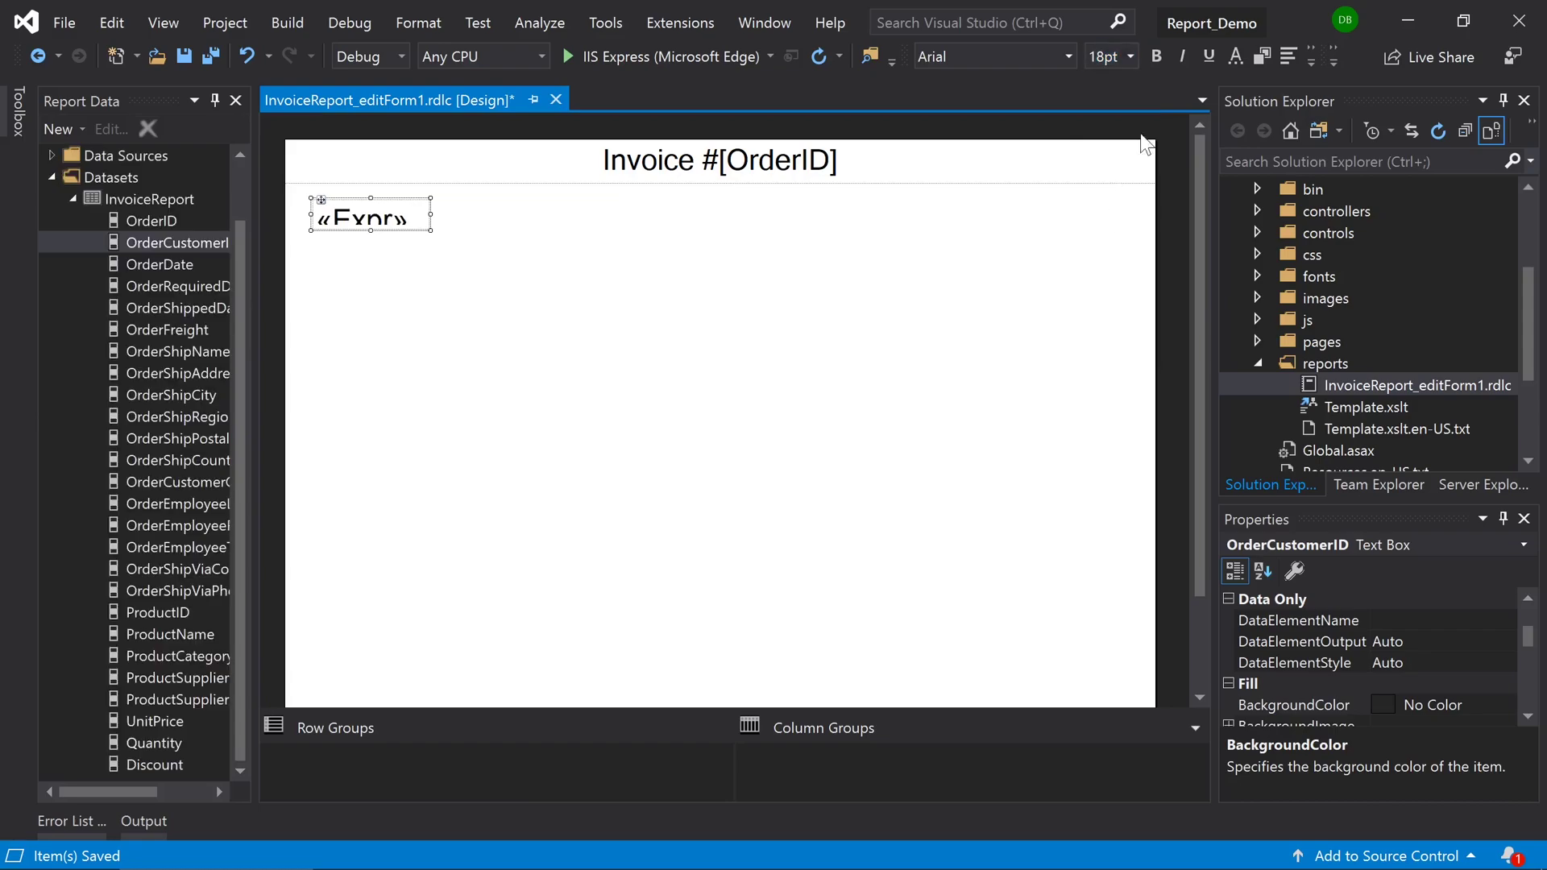
Color the OrderCustomerID text dark green and enlarge its text box so the larger text fits.
click(1234, 56)
click(796, 453)
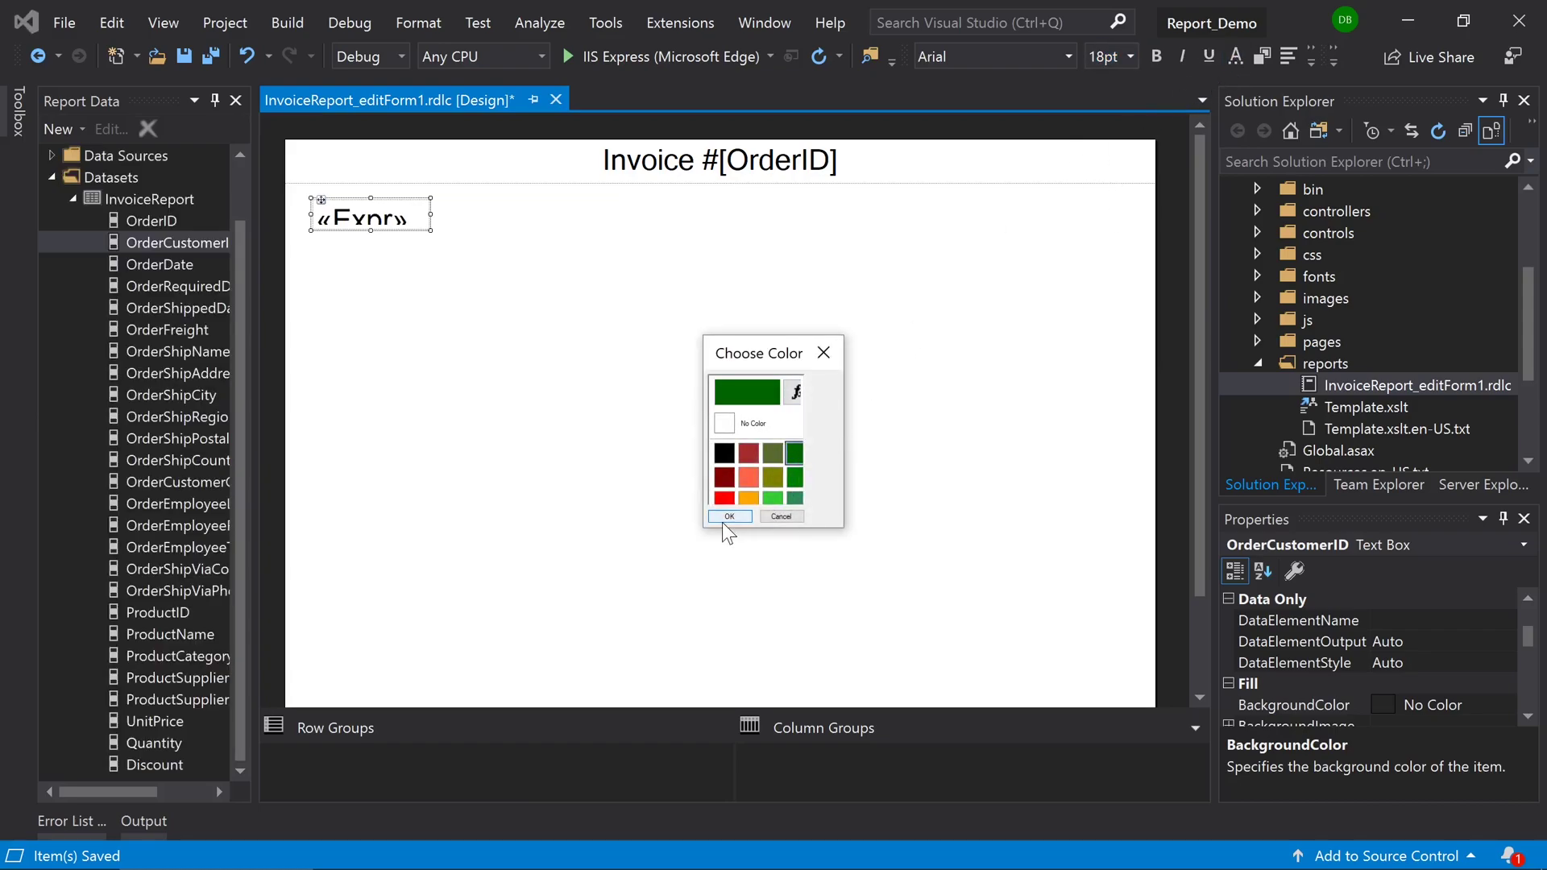
click(723, 517)
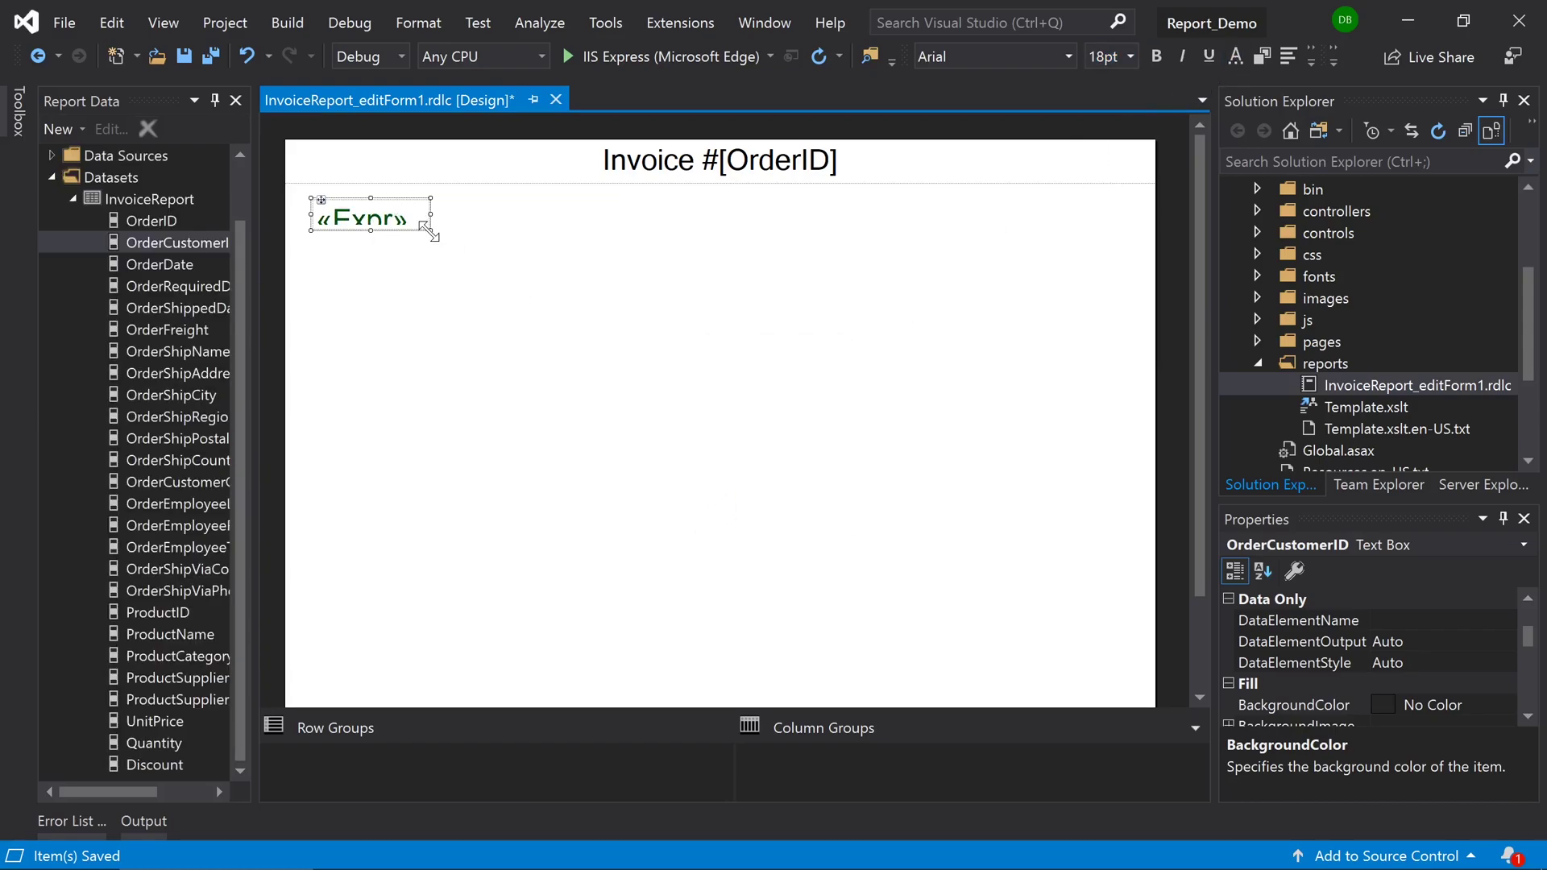
drag(431, 229, 680, 243)
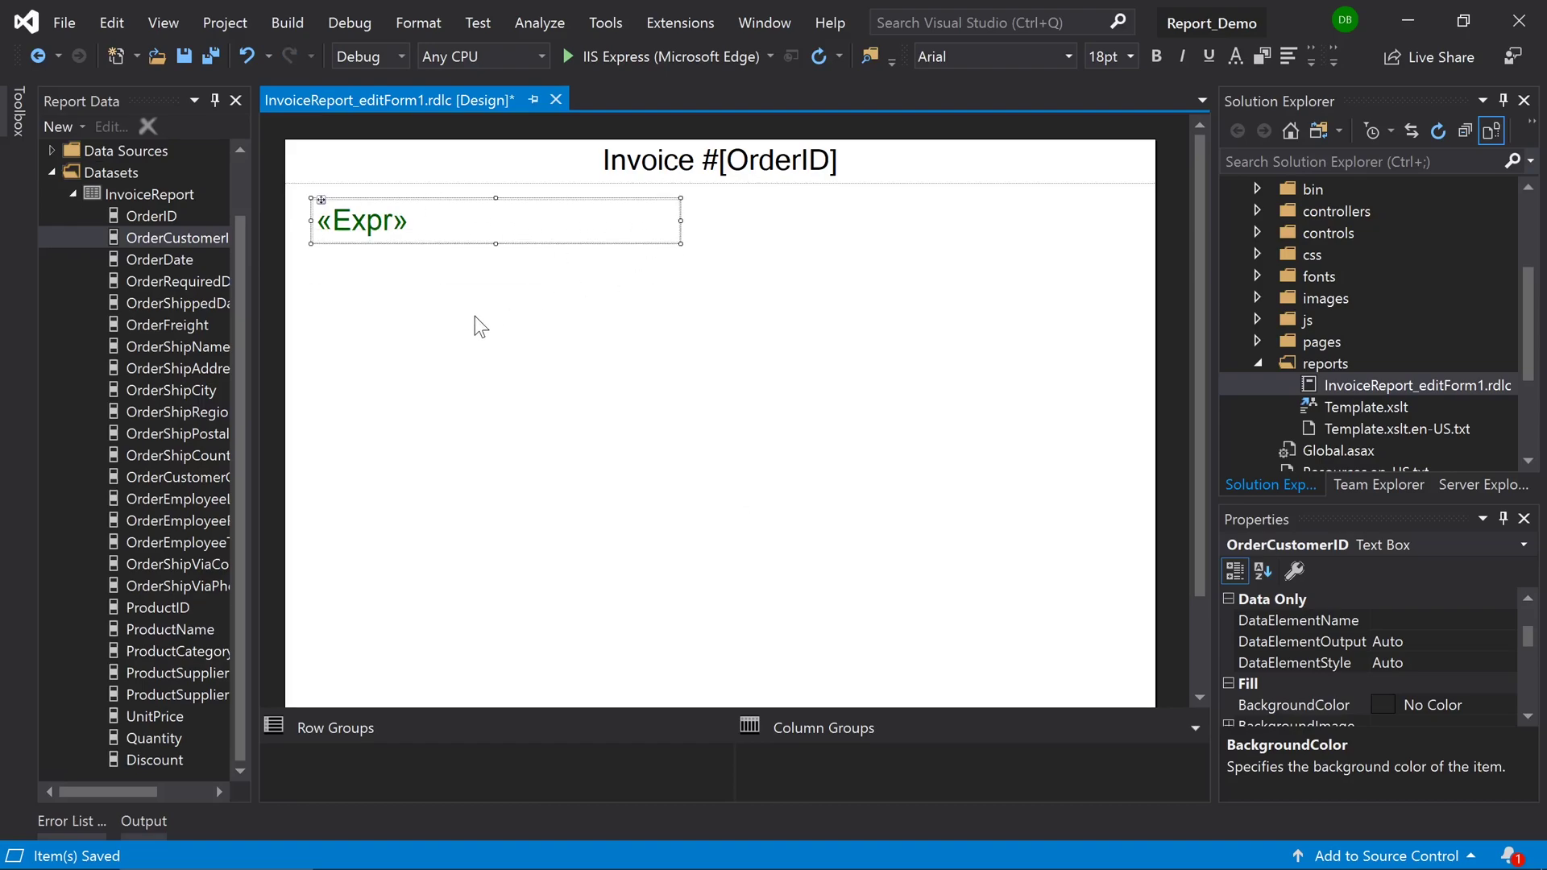
Place the OrderDate field in the upper-right area of the report body and save the report.
drag(197, 258, 896, 200)
click(765, 262)
key(ctrl+s)
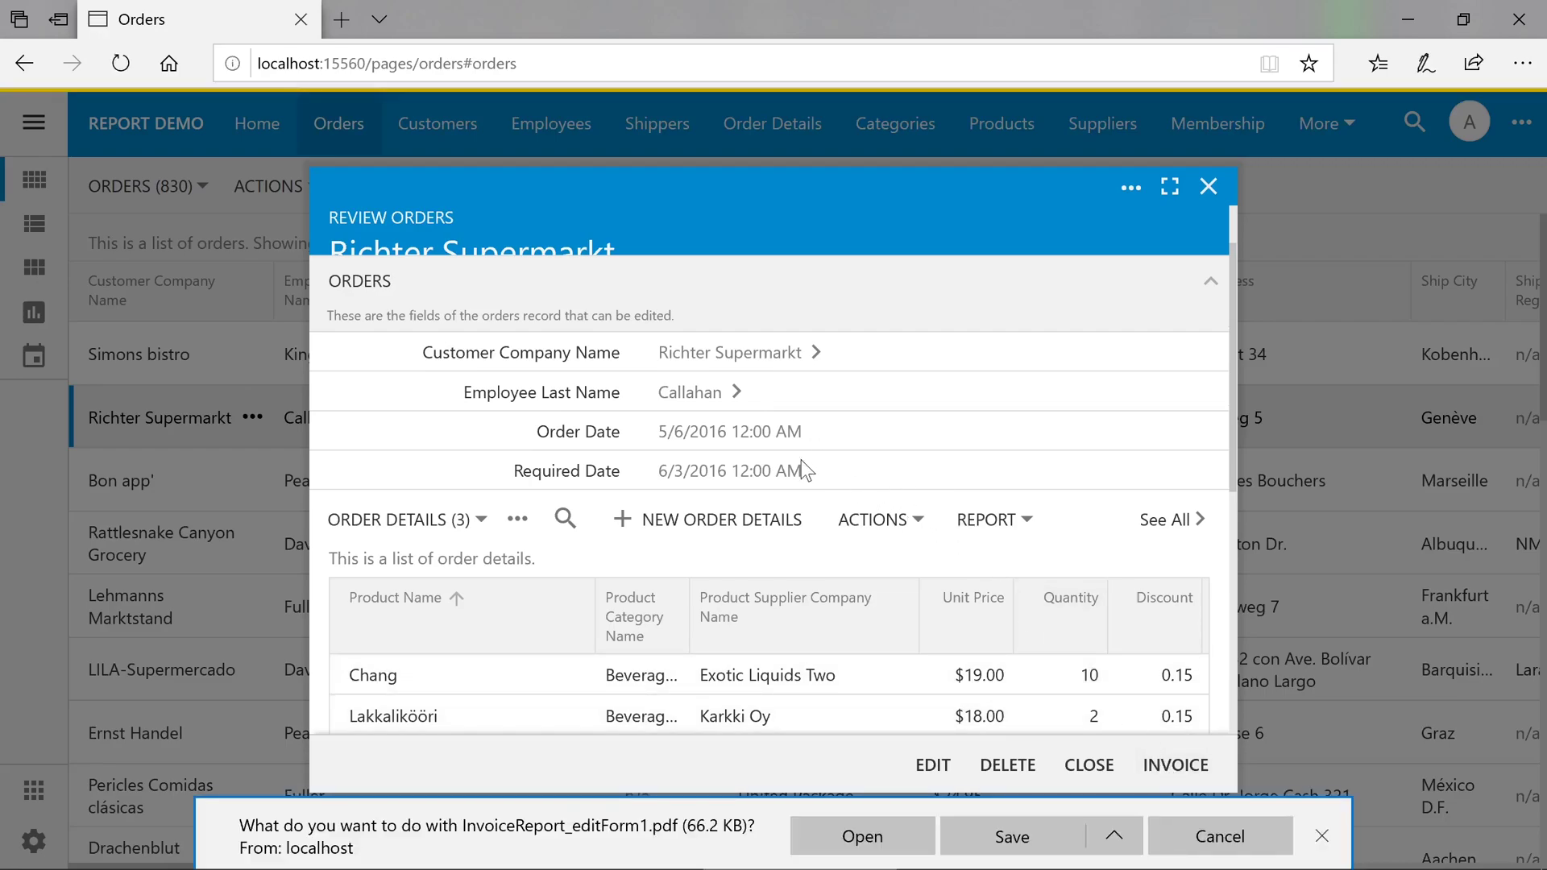
Switch to the browser, open the newly generated invoice PDF and examine the customer ID and order date.
click(851, 828)
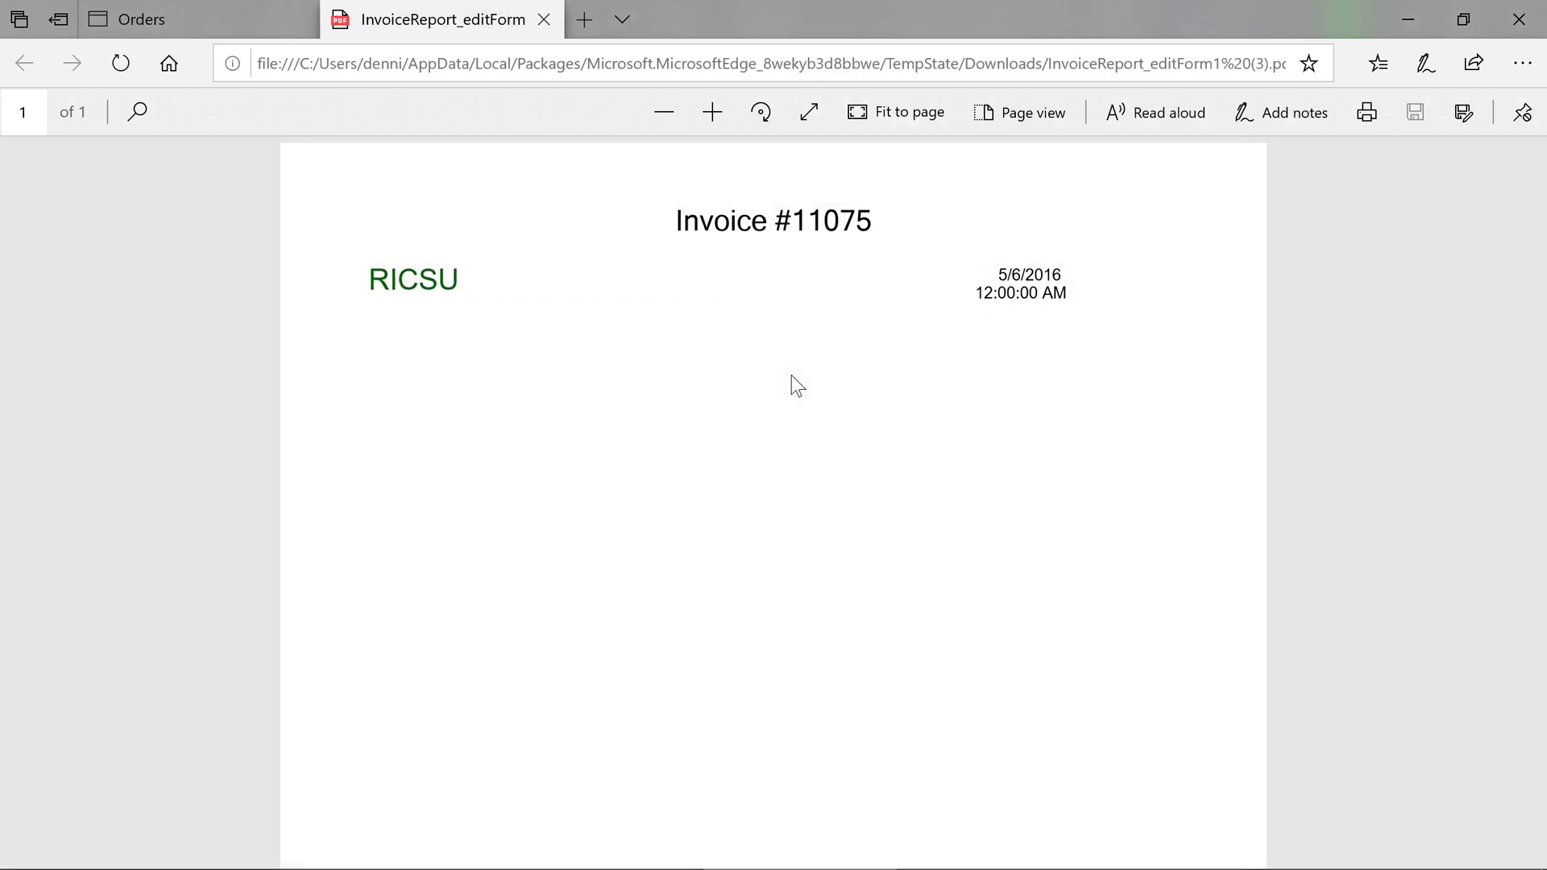
drag(459, 281, 368, 280)
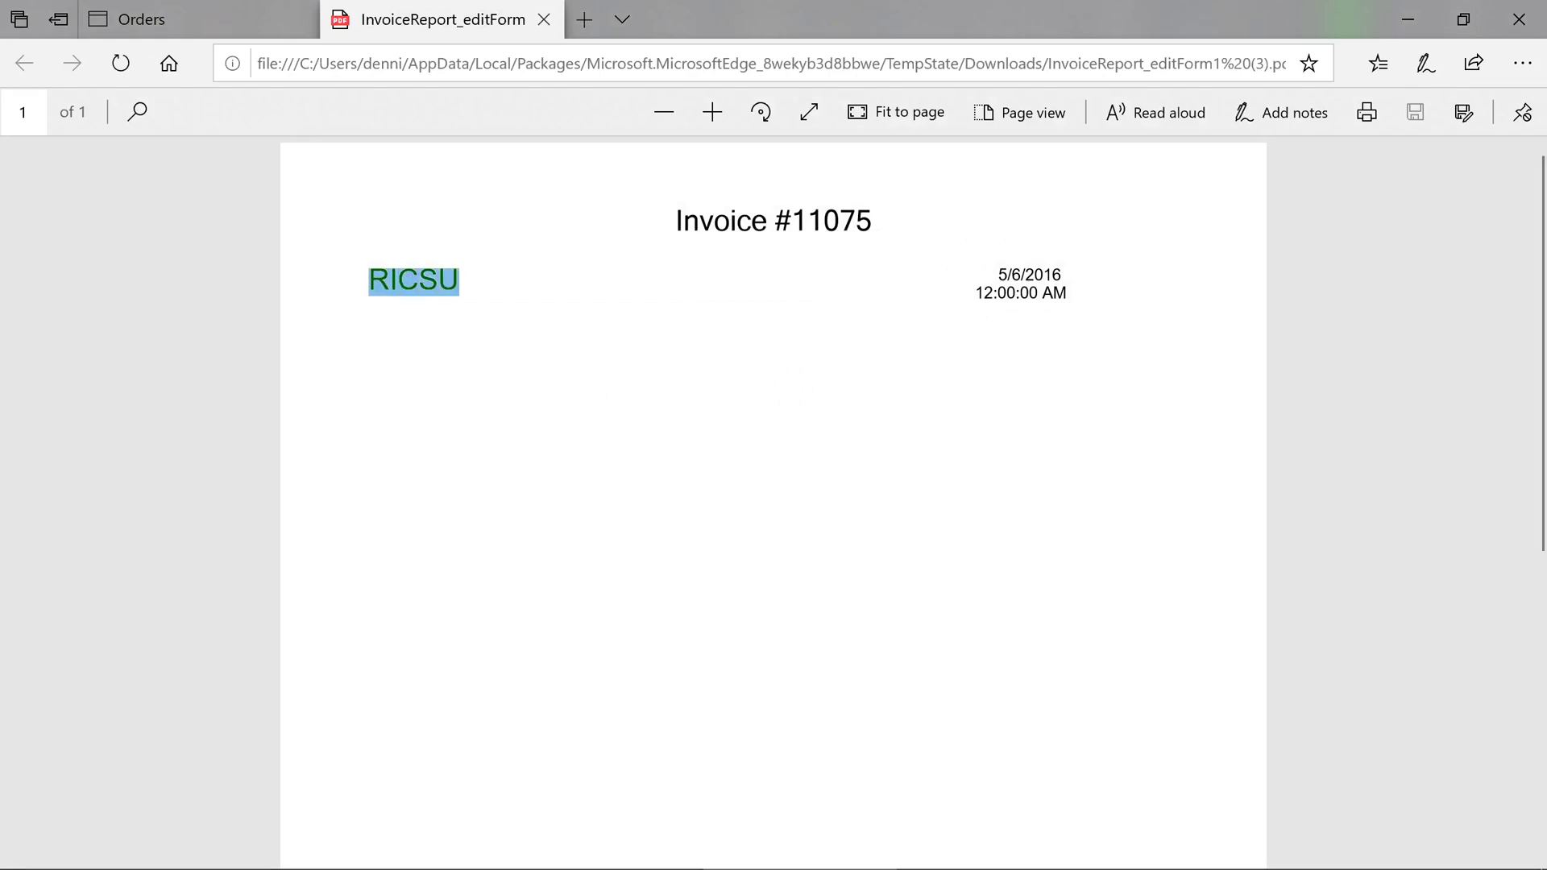
click(838, 382)
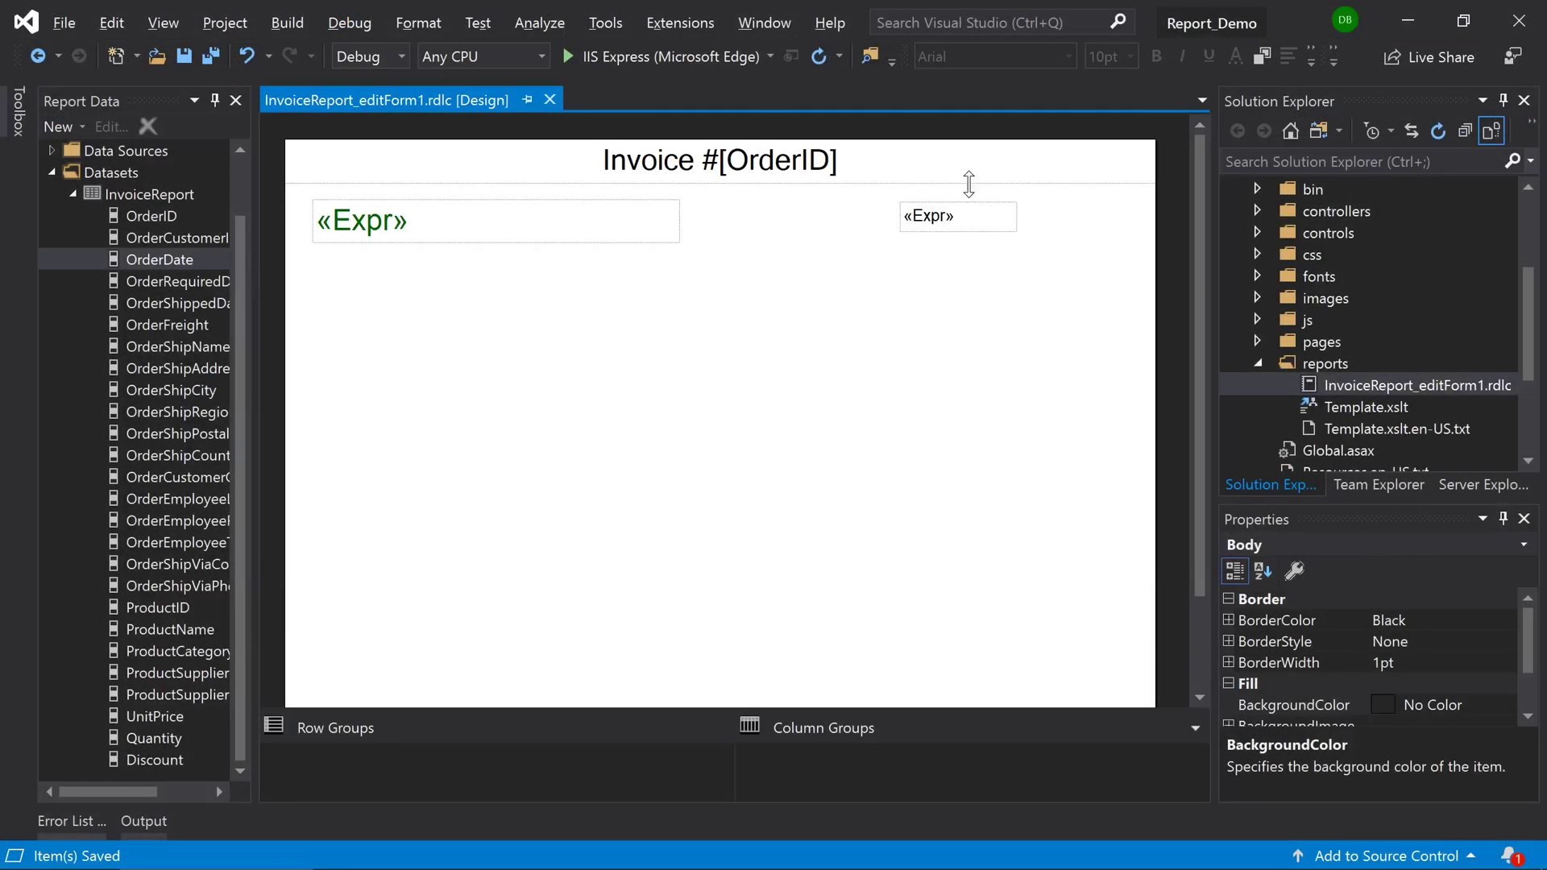
Return to Visual Studio and widen the OrderDate text box to nearly the right edge of the report body.
click(962, 212)
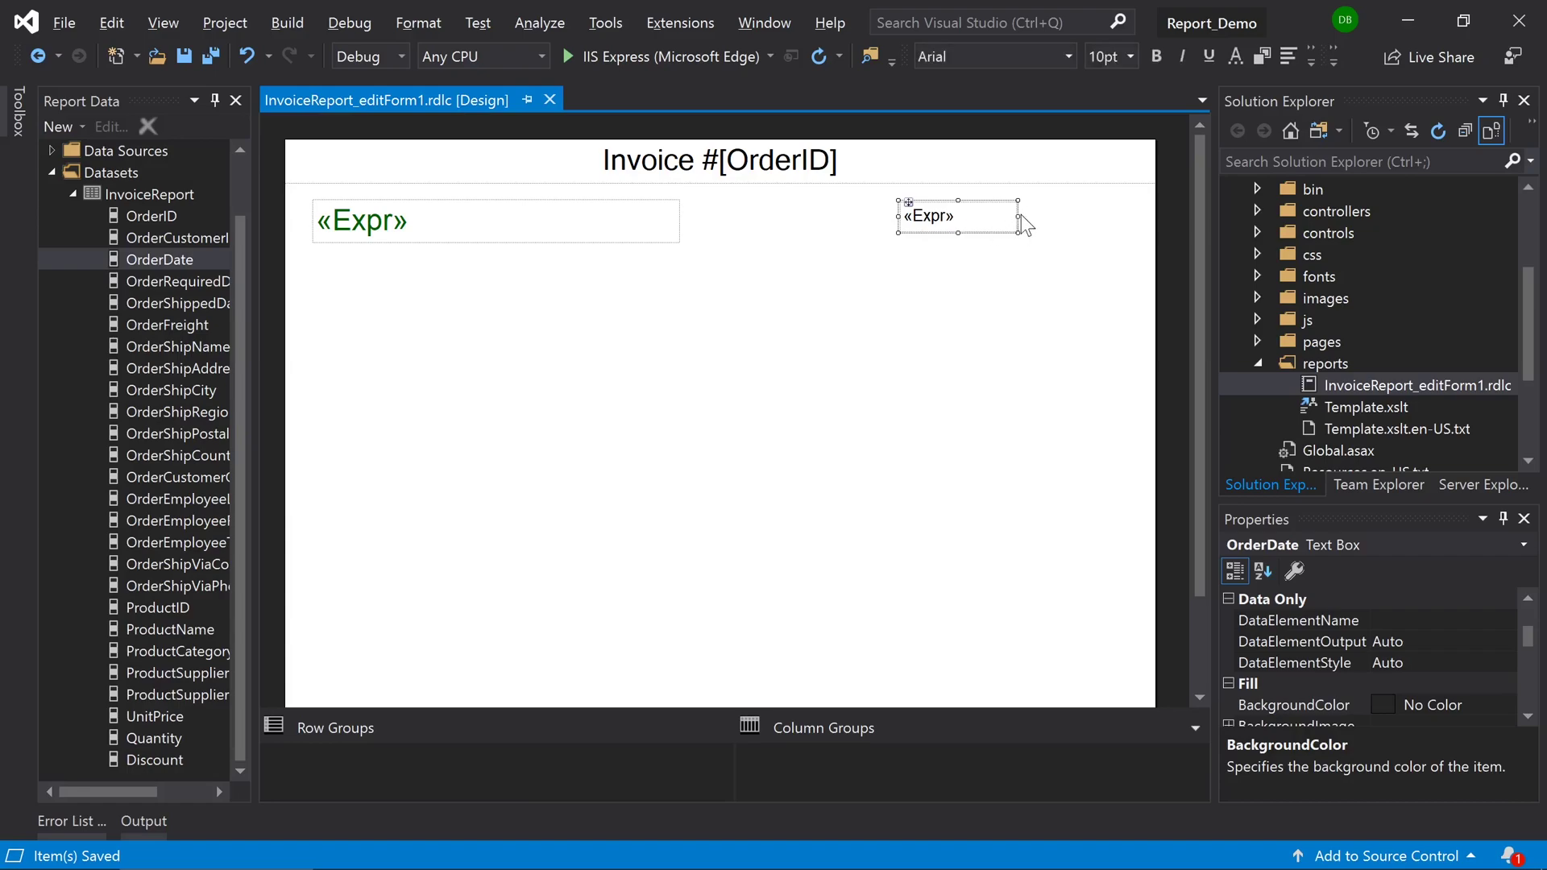
drag(1019, 216, 1136, 216)
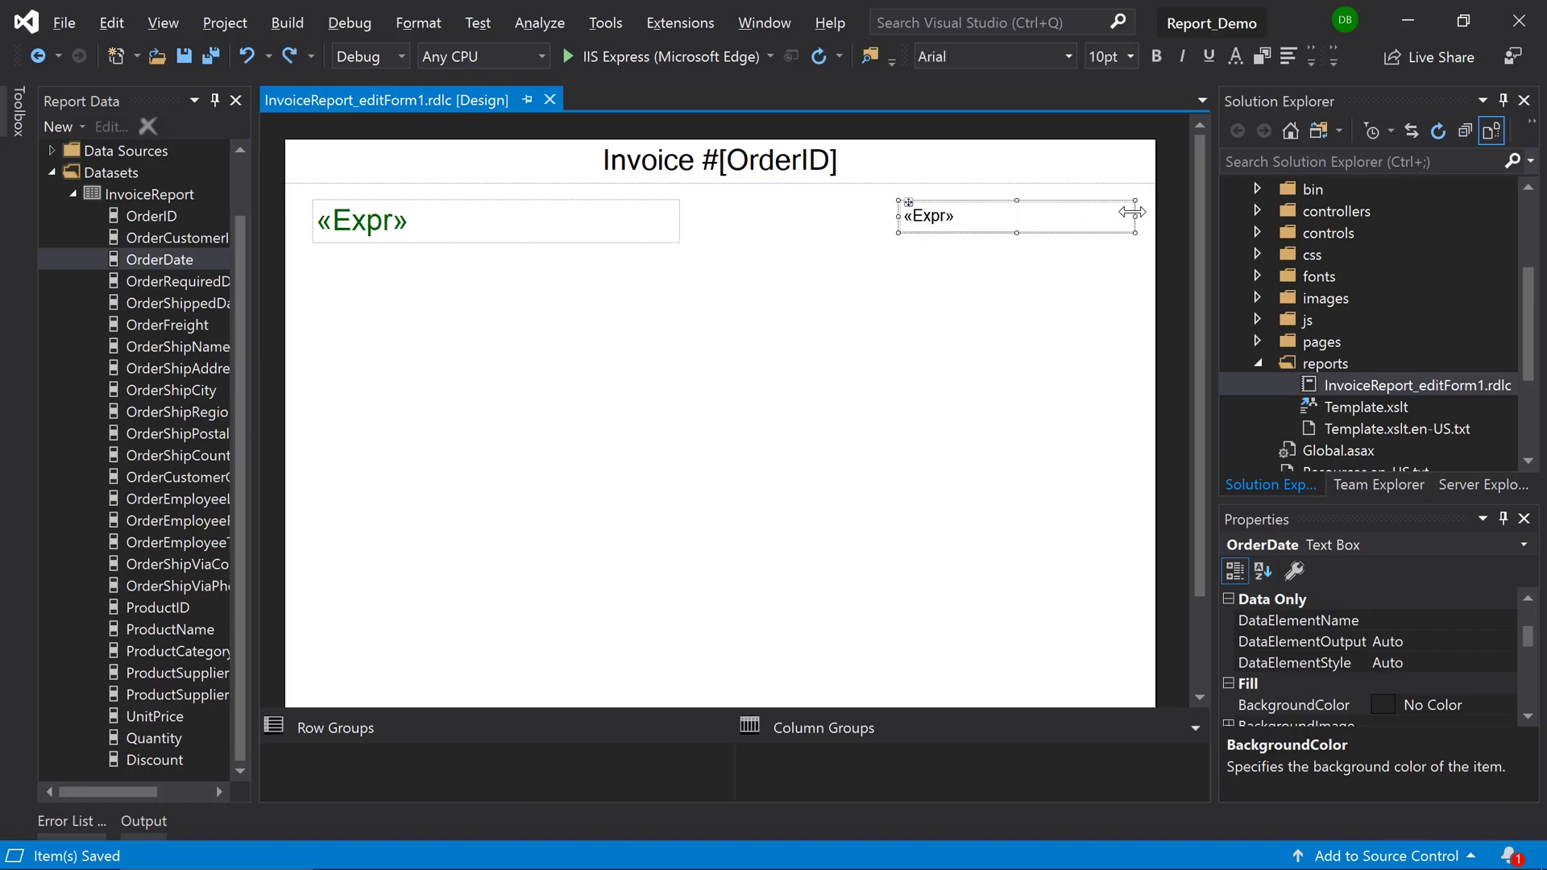
click(880, 371)
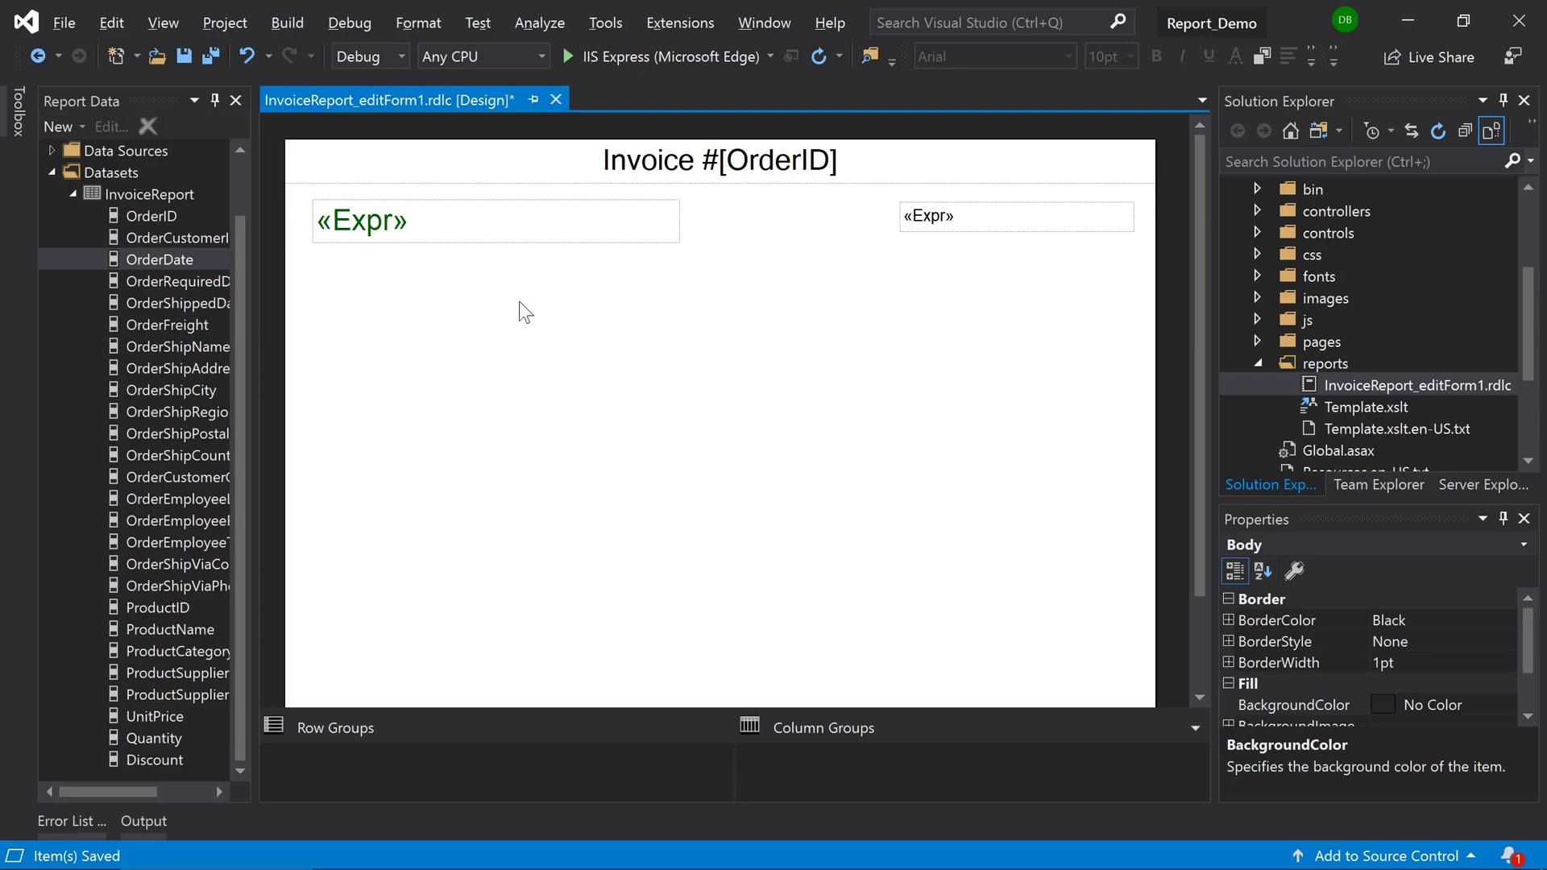
Insert a table below the customer ID and fill its three detail cells with ProductName, UnitPrice and Quantity.
click(16, 129)
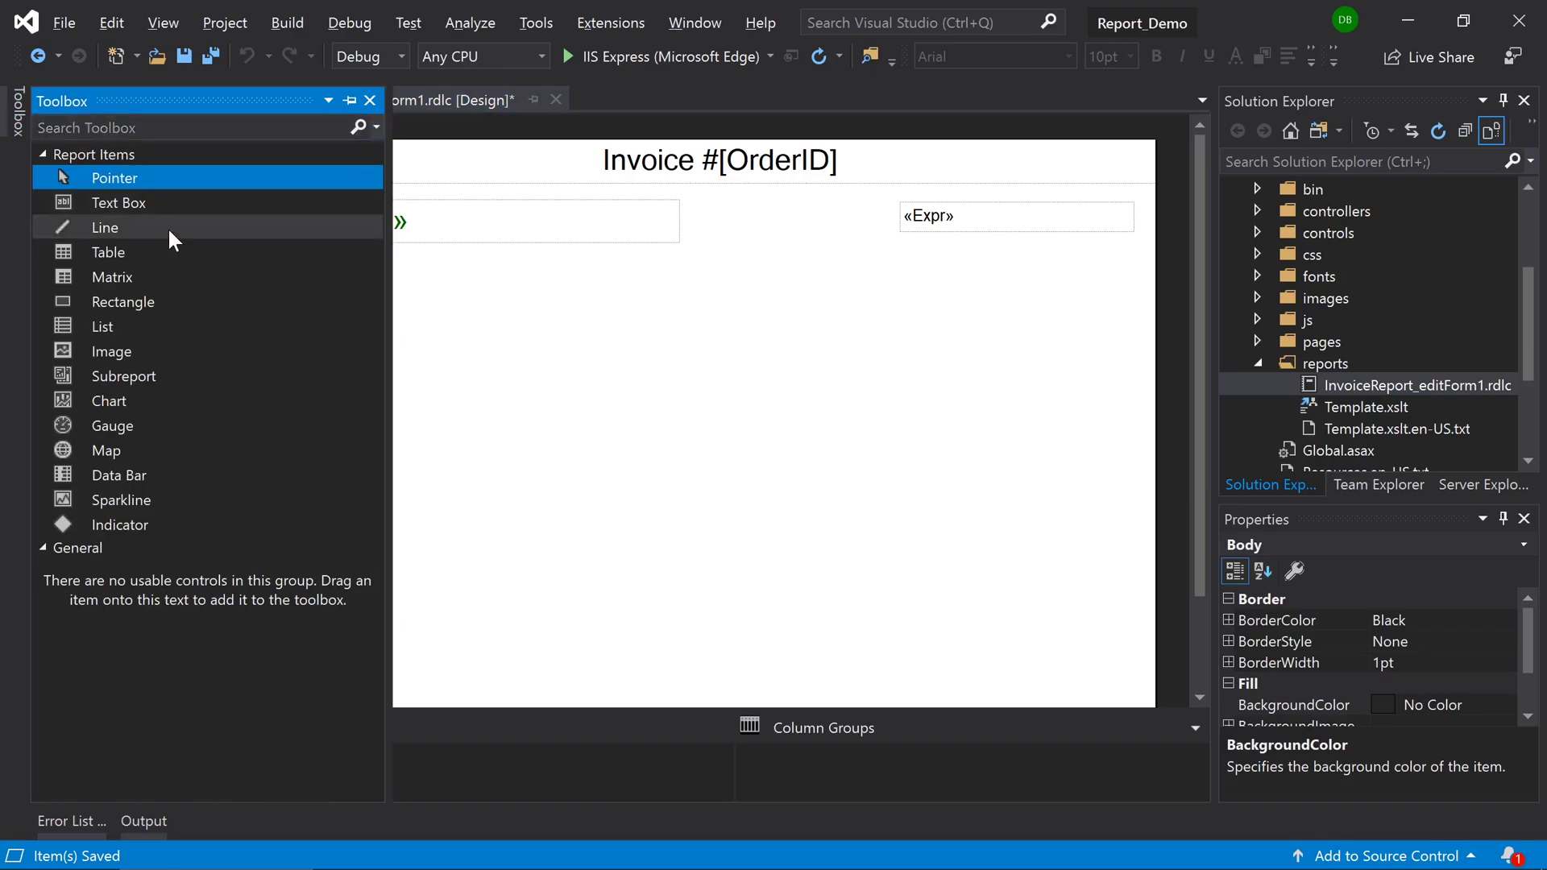
drag(153, 243, 321, 263)
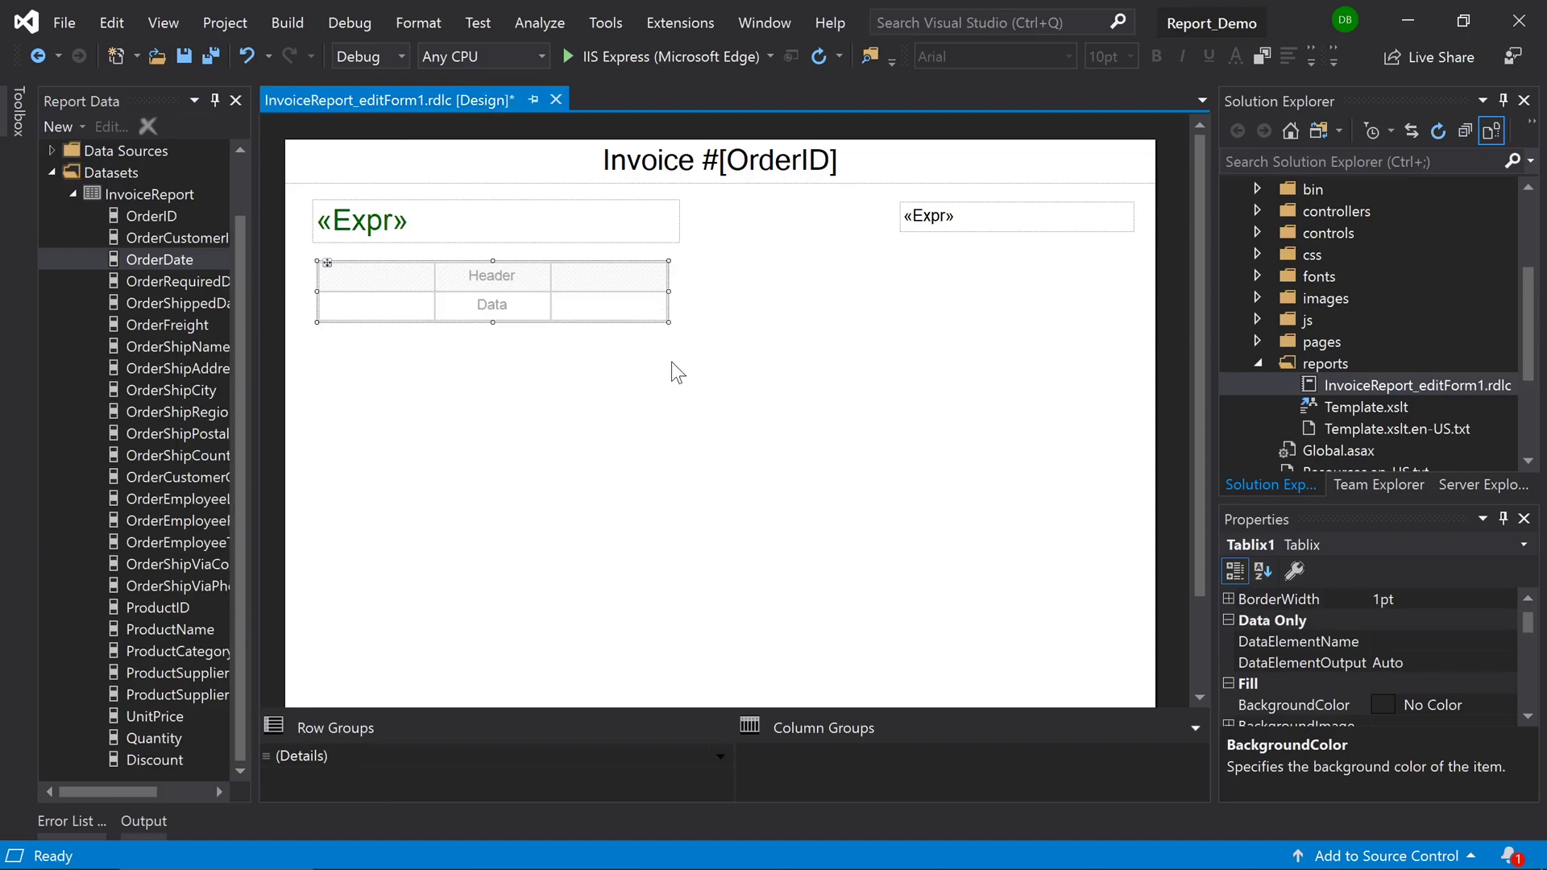
click(422, 303)
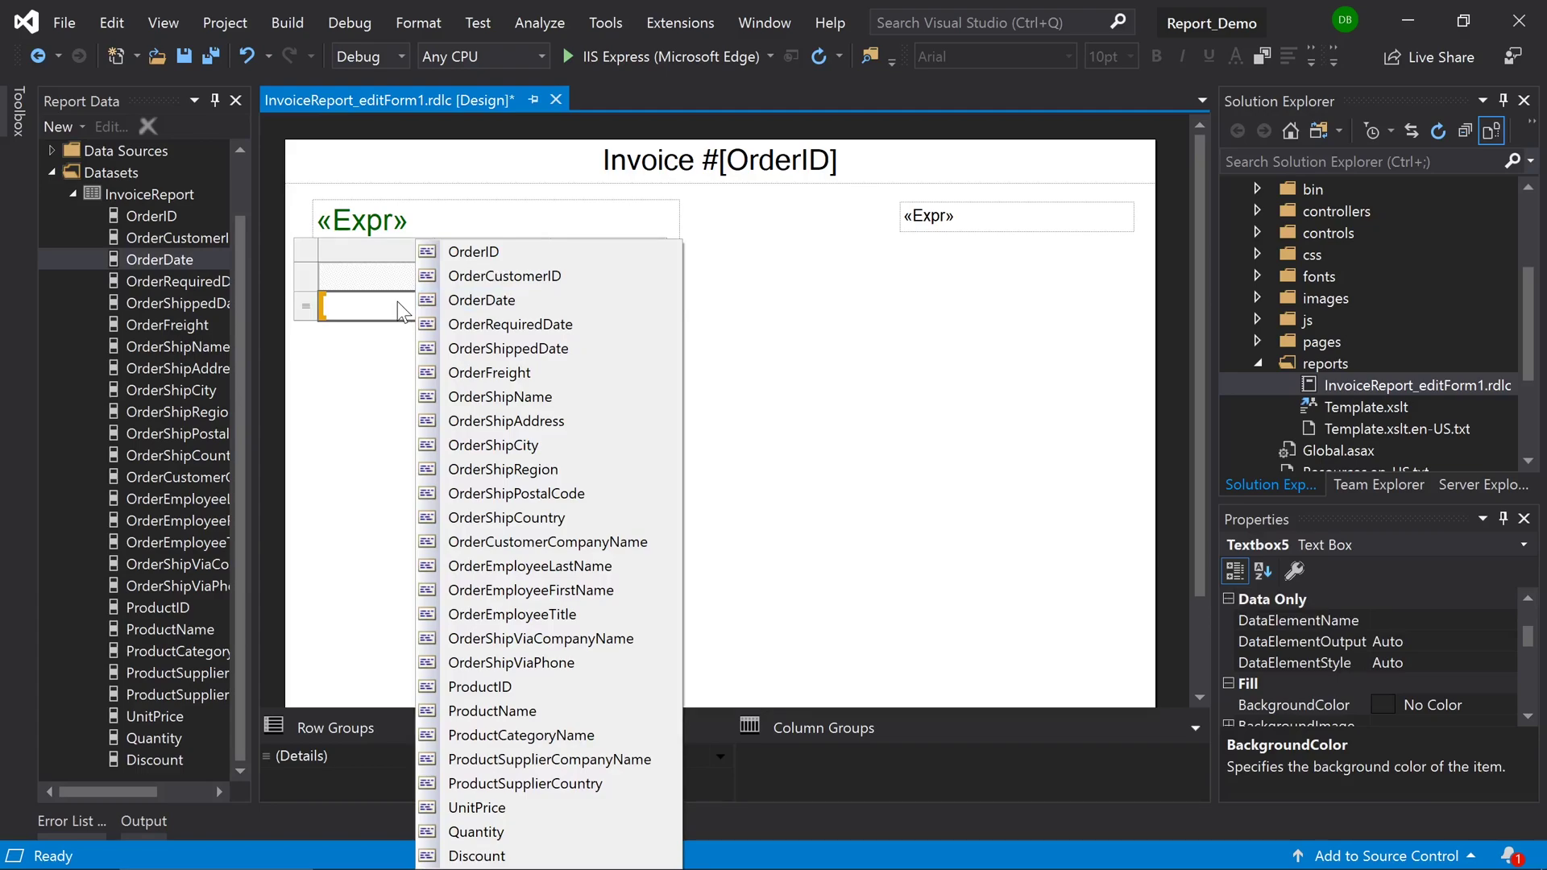
click(591, 712)
click(543, 306)
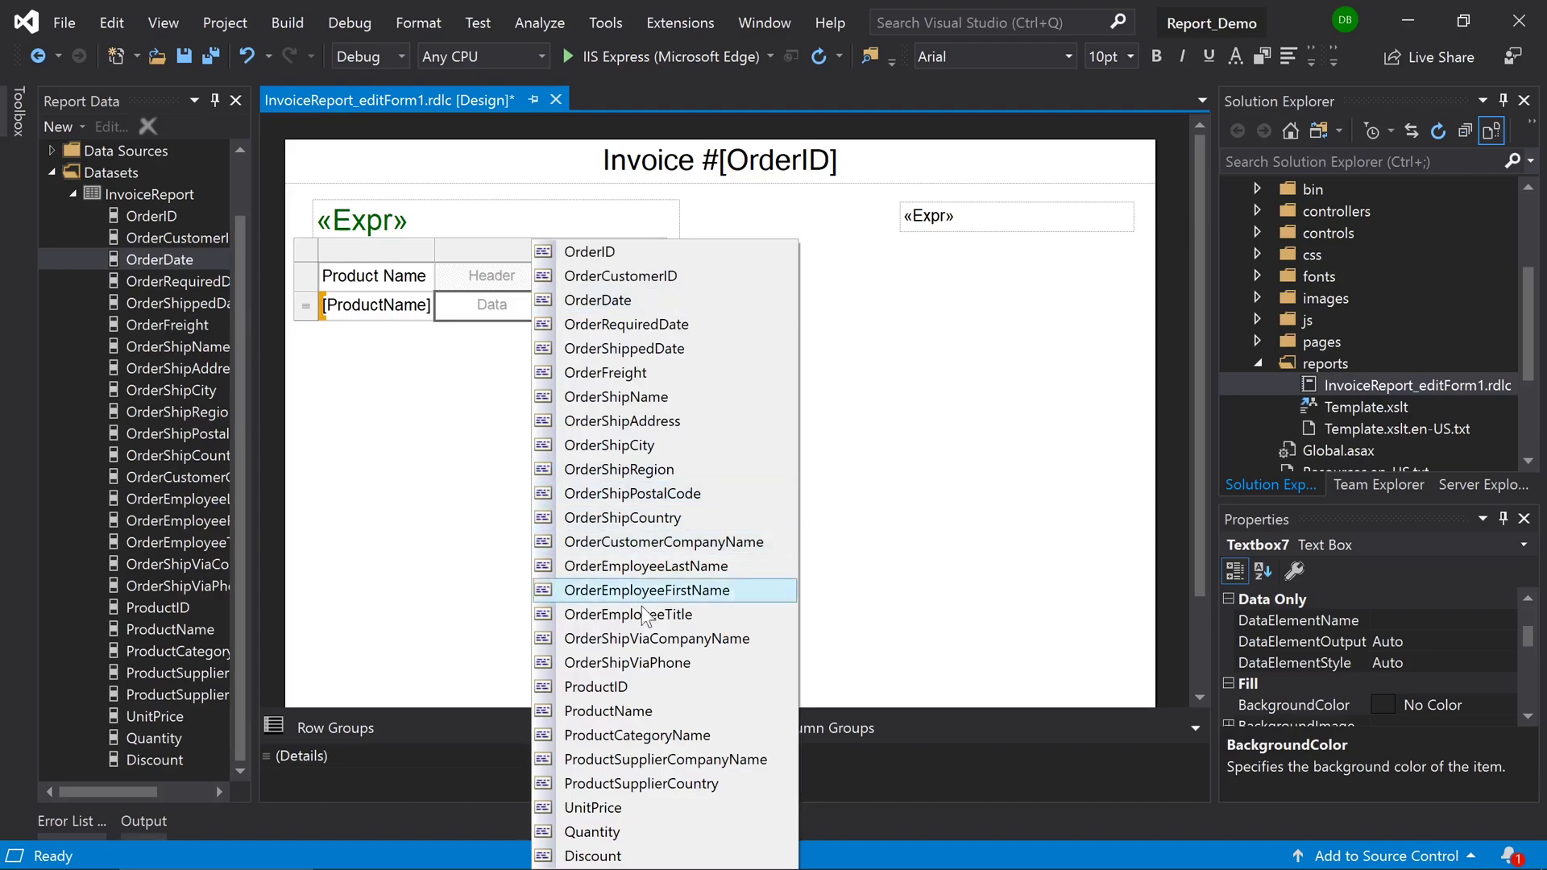
click(679, 809)
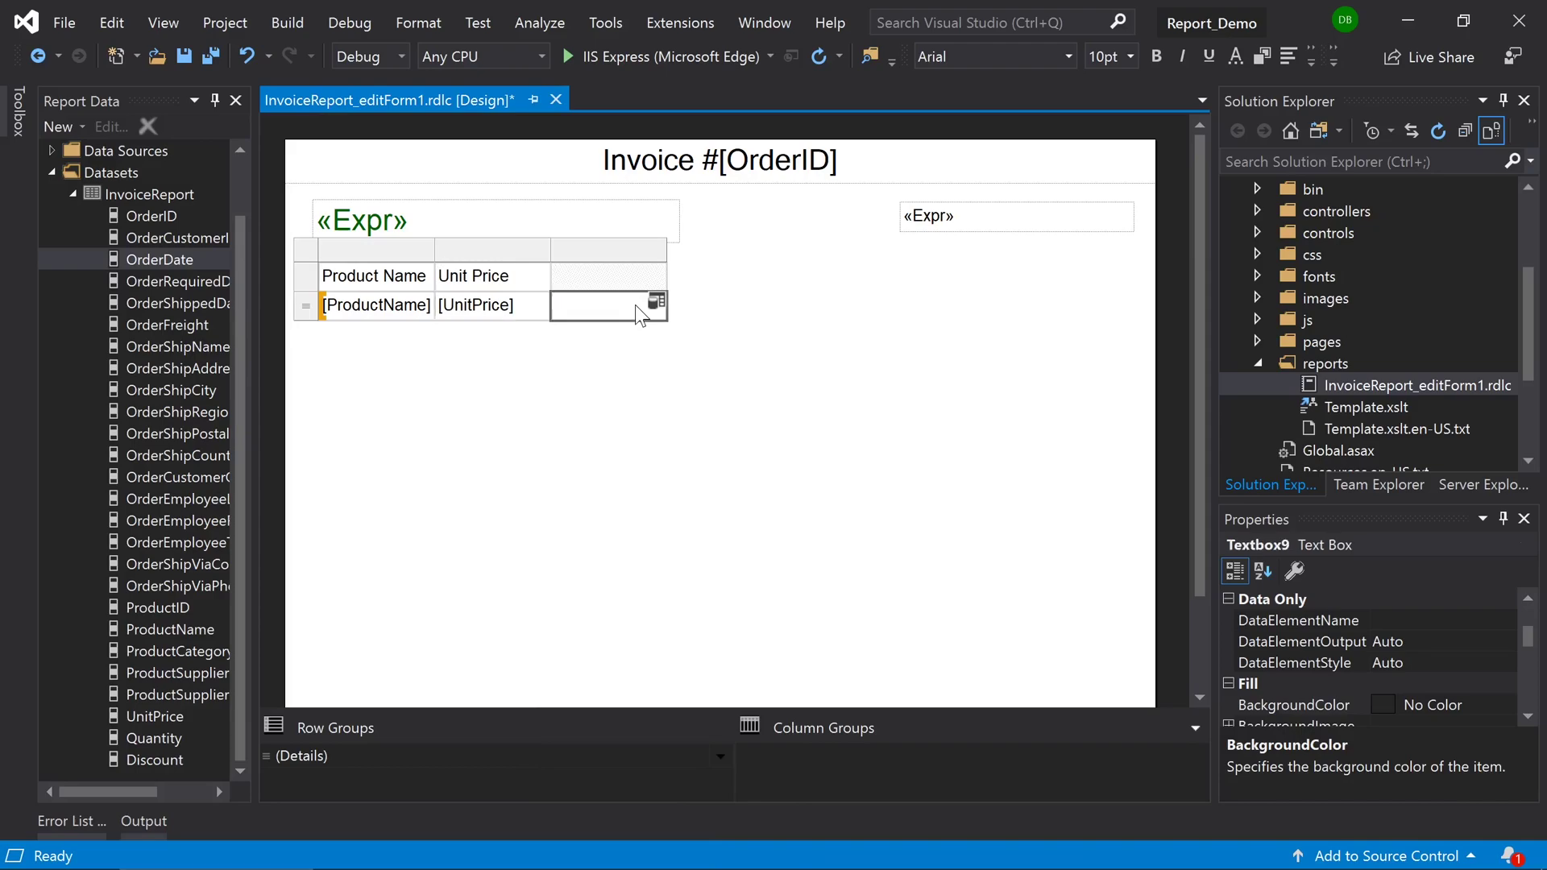
click(657, 303)
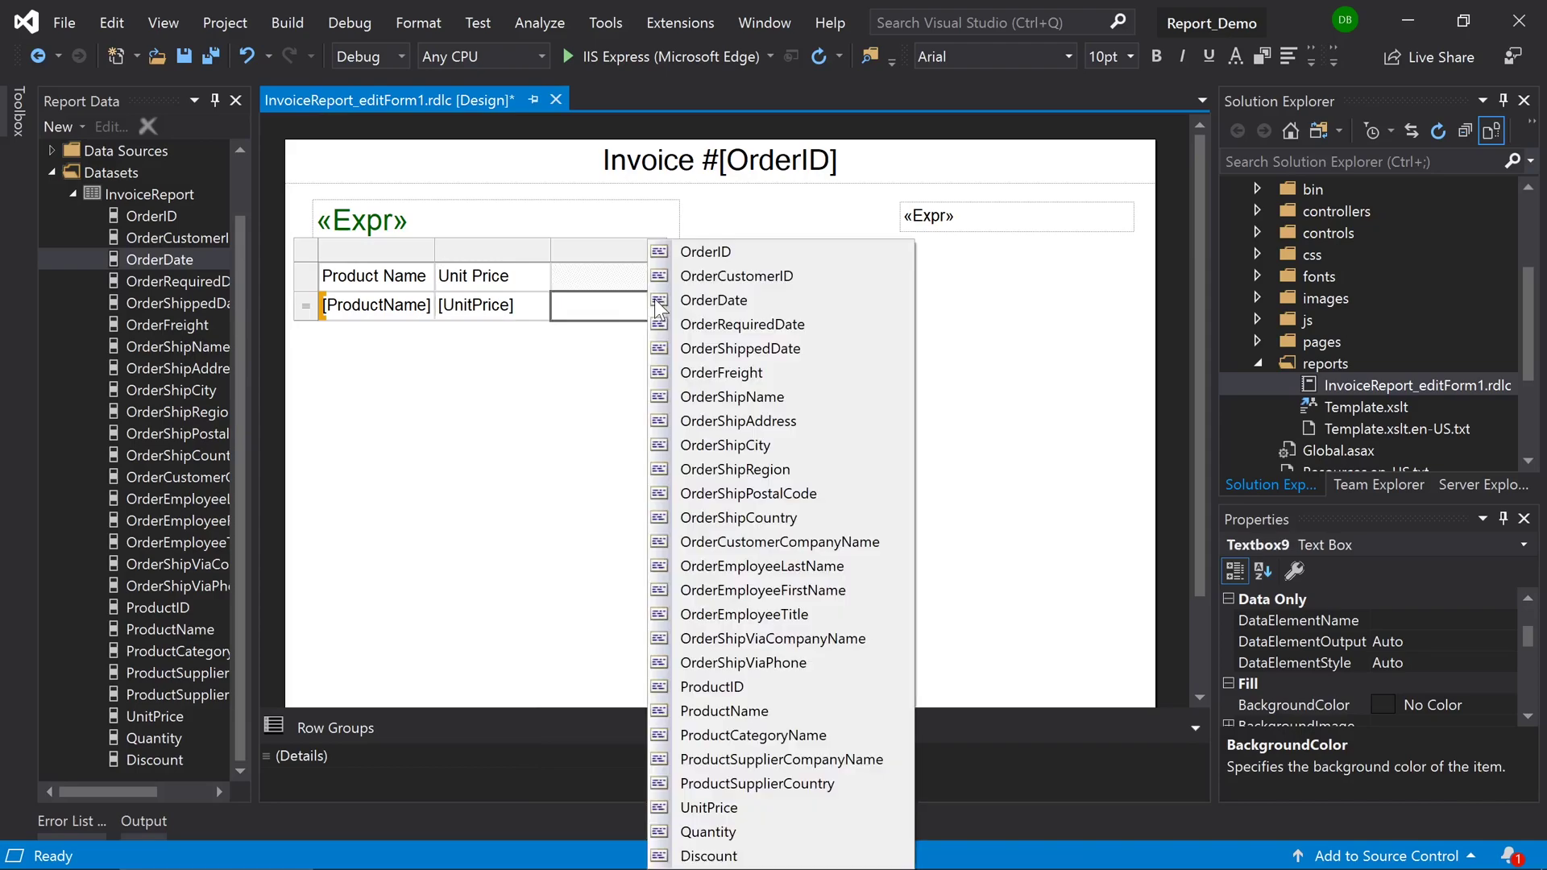
click(757, 830)
Insert a table column to the right of Quantity and assign the Discount field to its detail cell.
right_click(631, 252)
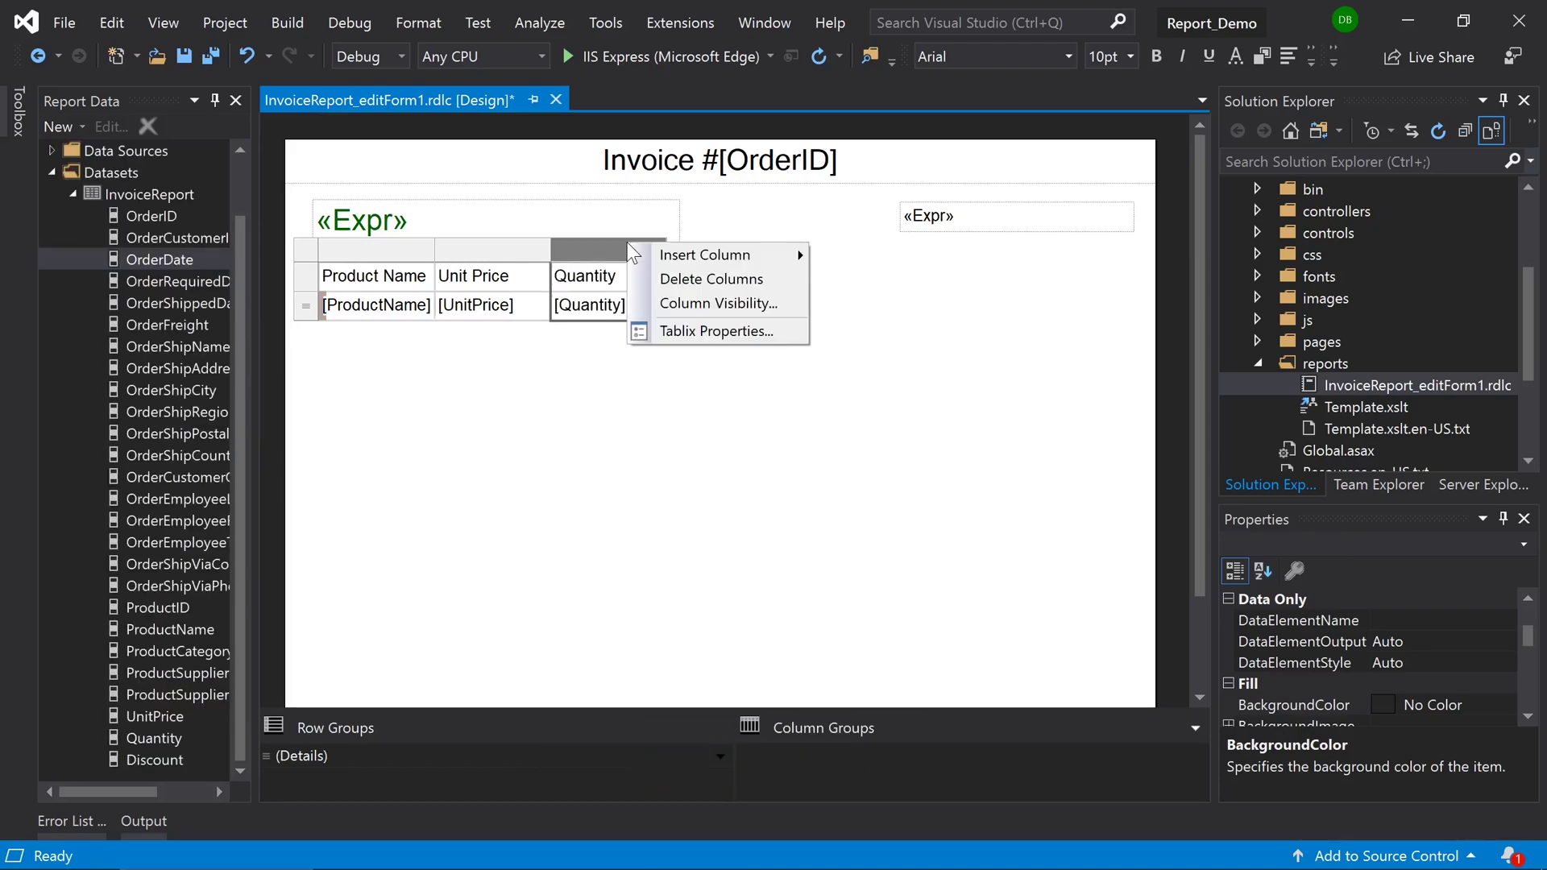
mouse_move(763, 258)
click(844, 285)
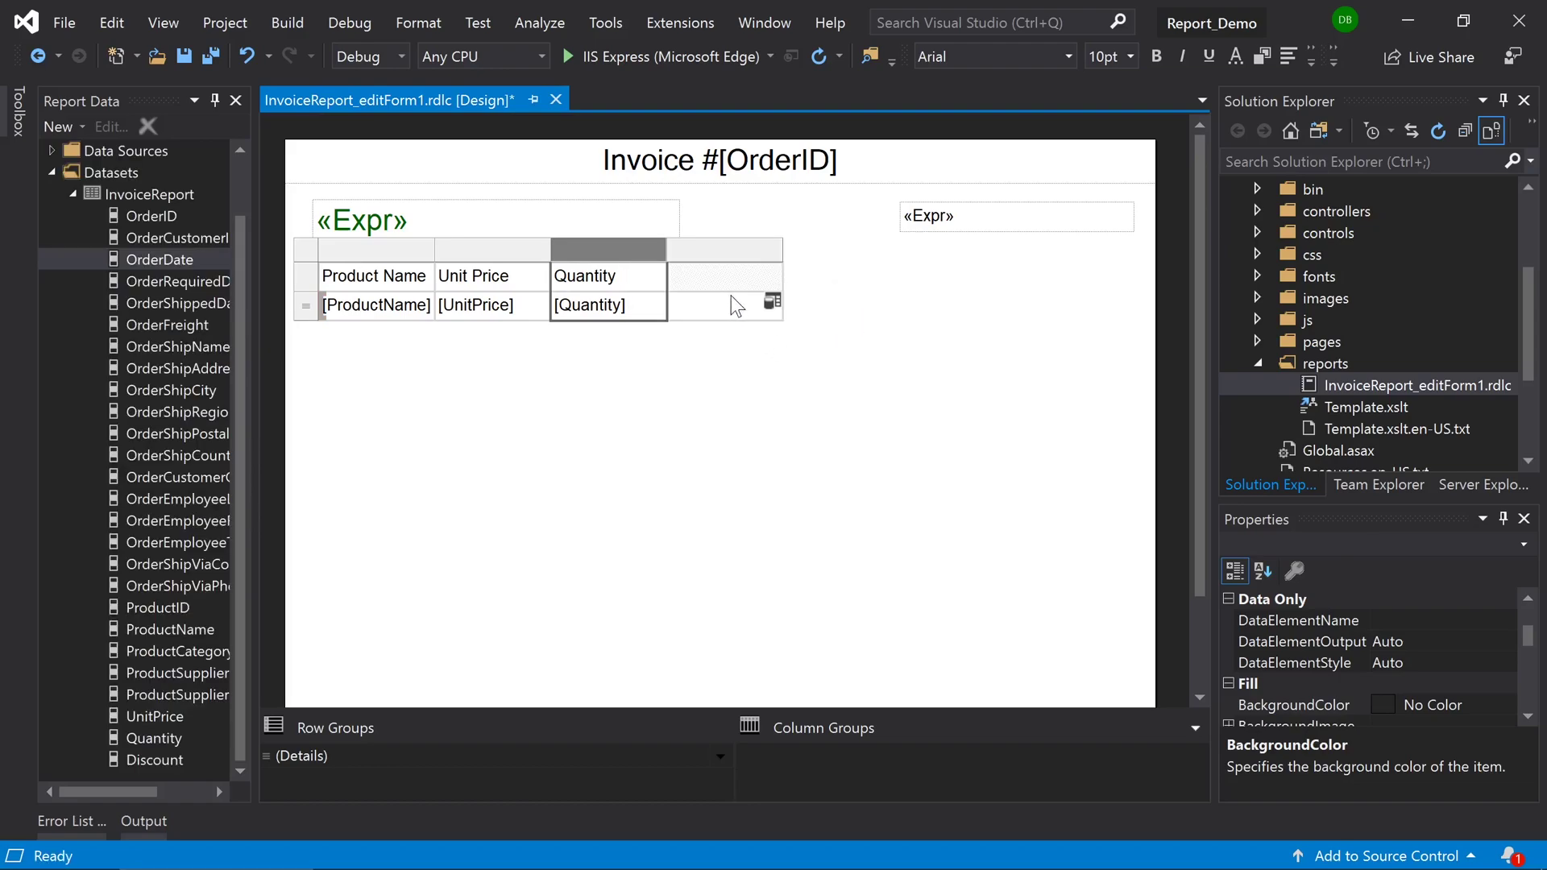
click(772, 301)
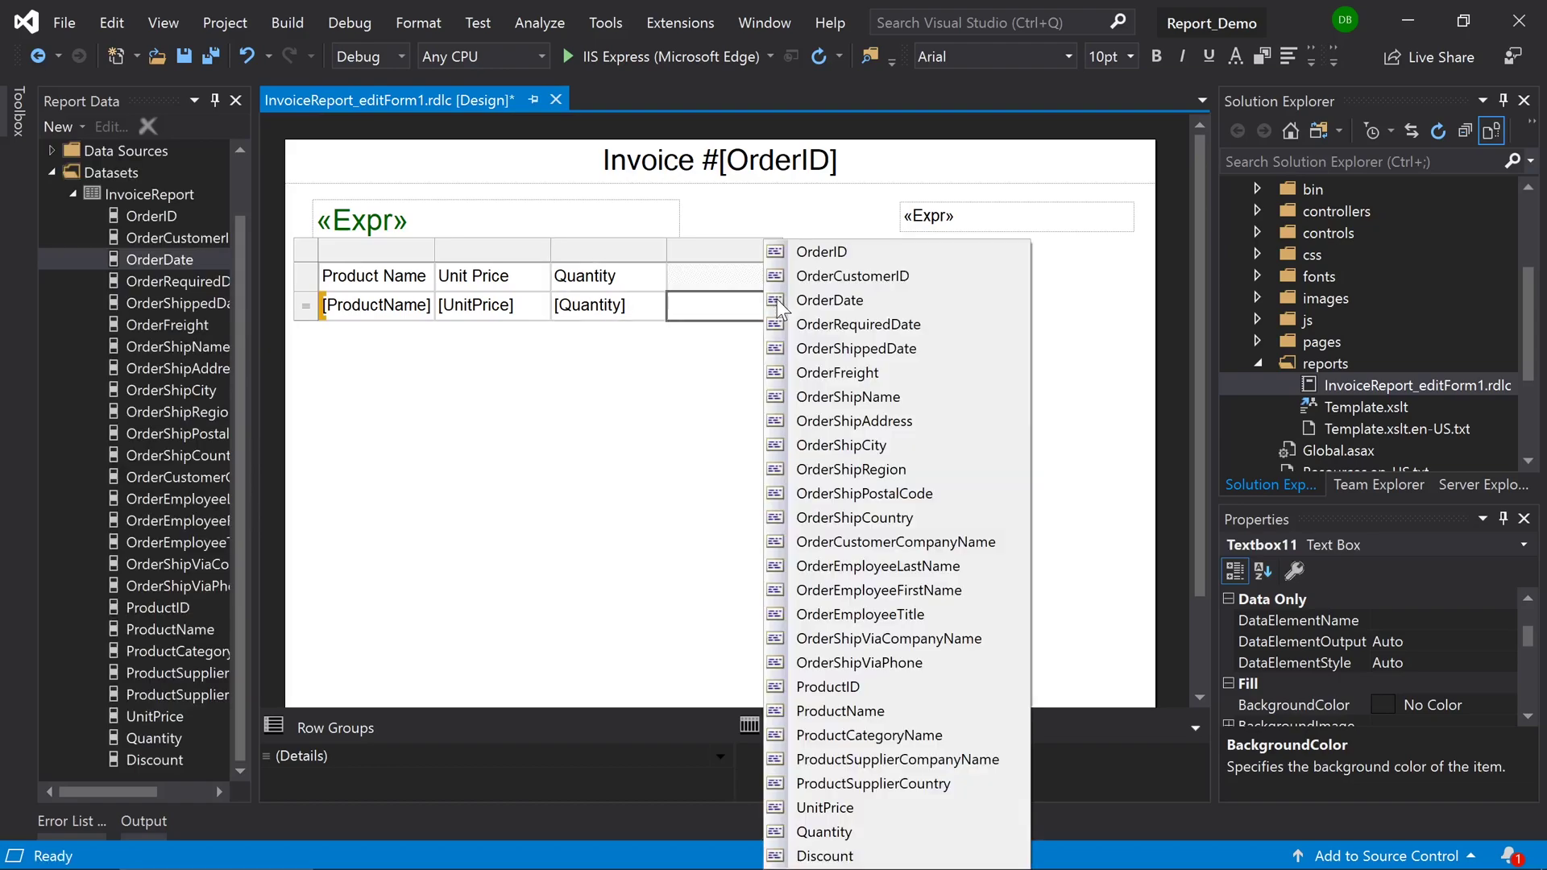
click(825, 855)
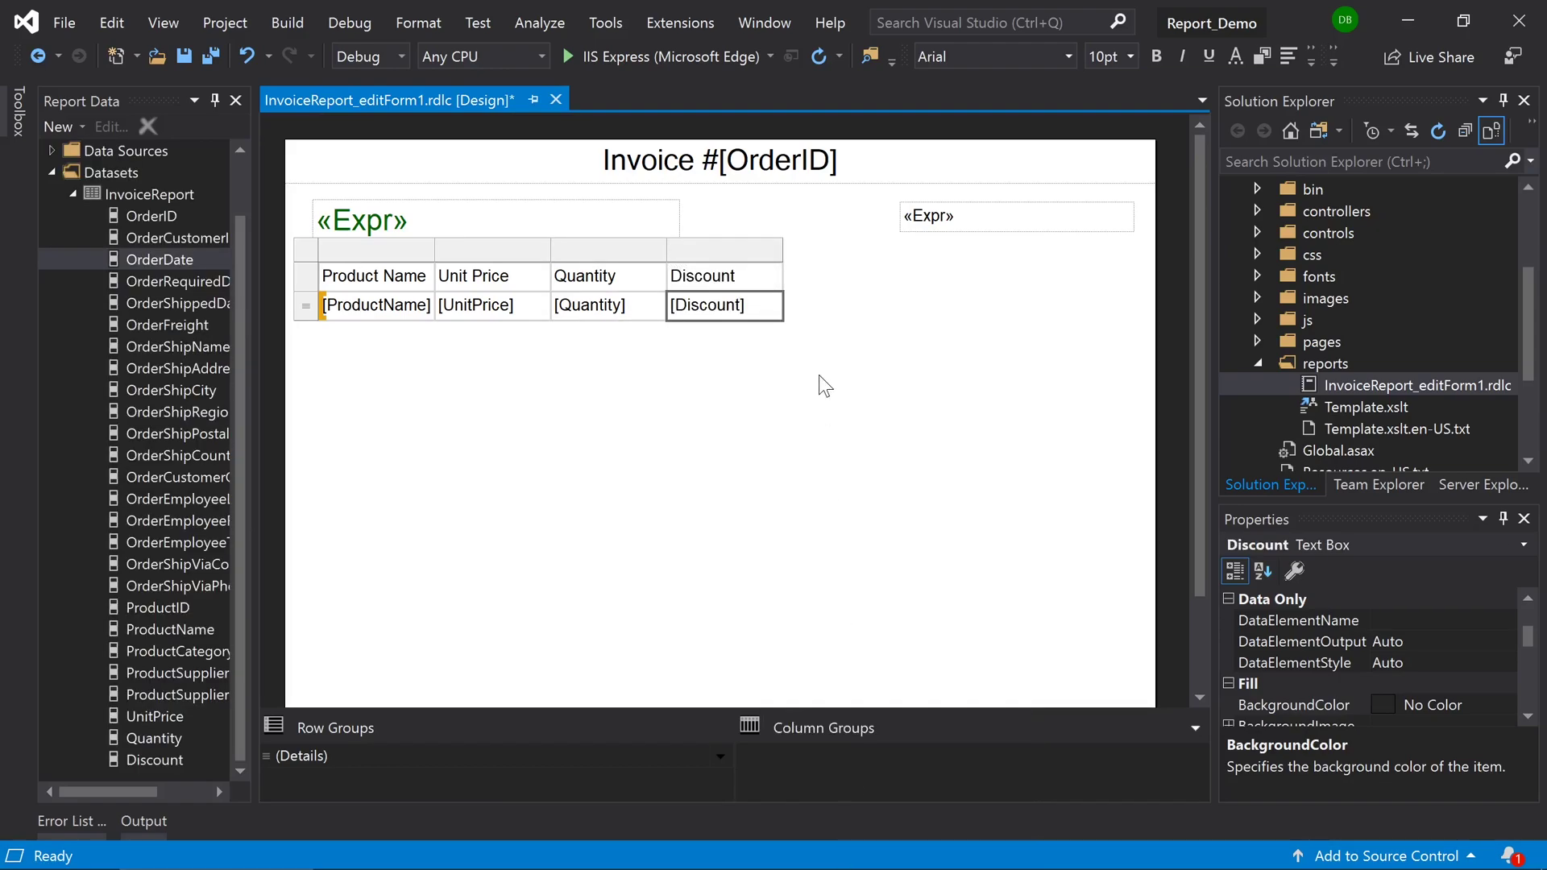
Insert another table column to the right of Discount.
right_click(746, 250)
mouse_move(810, 265)
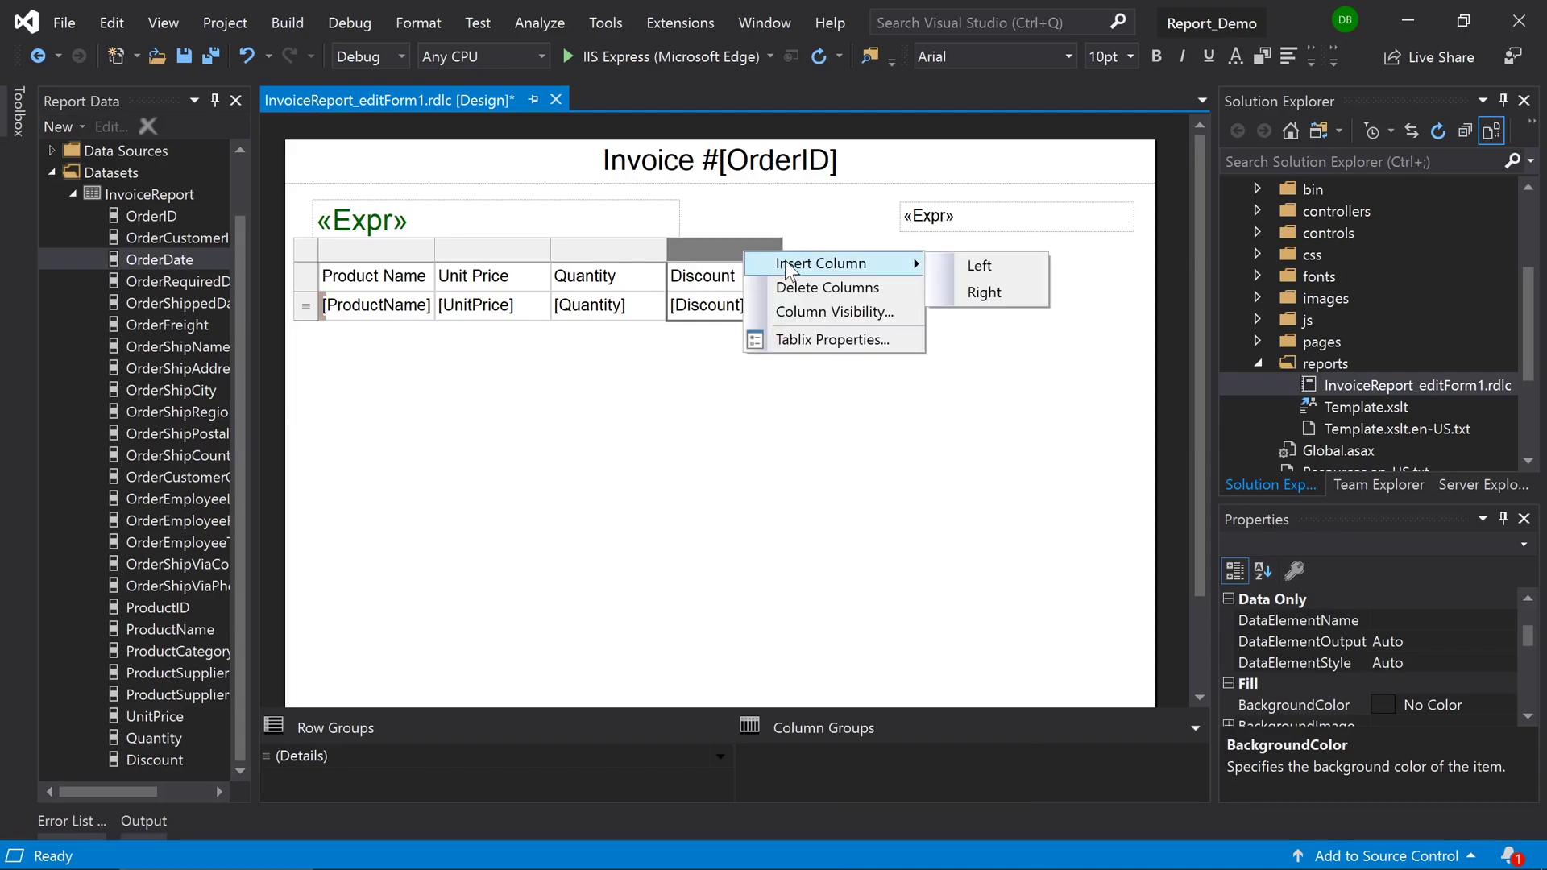
click(980, 292)
Set the new last column's detail cell expression to =Fields!UnitPrice.Value * Fields!Quantity.Value * (1 - Fields!Discount.Value).
click(856, 314)
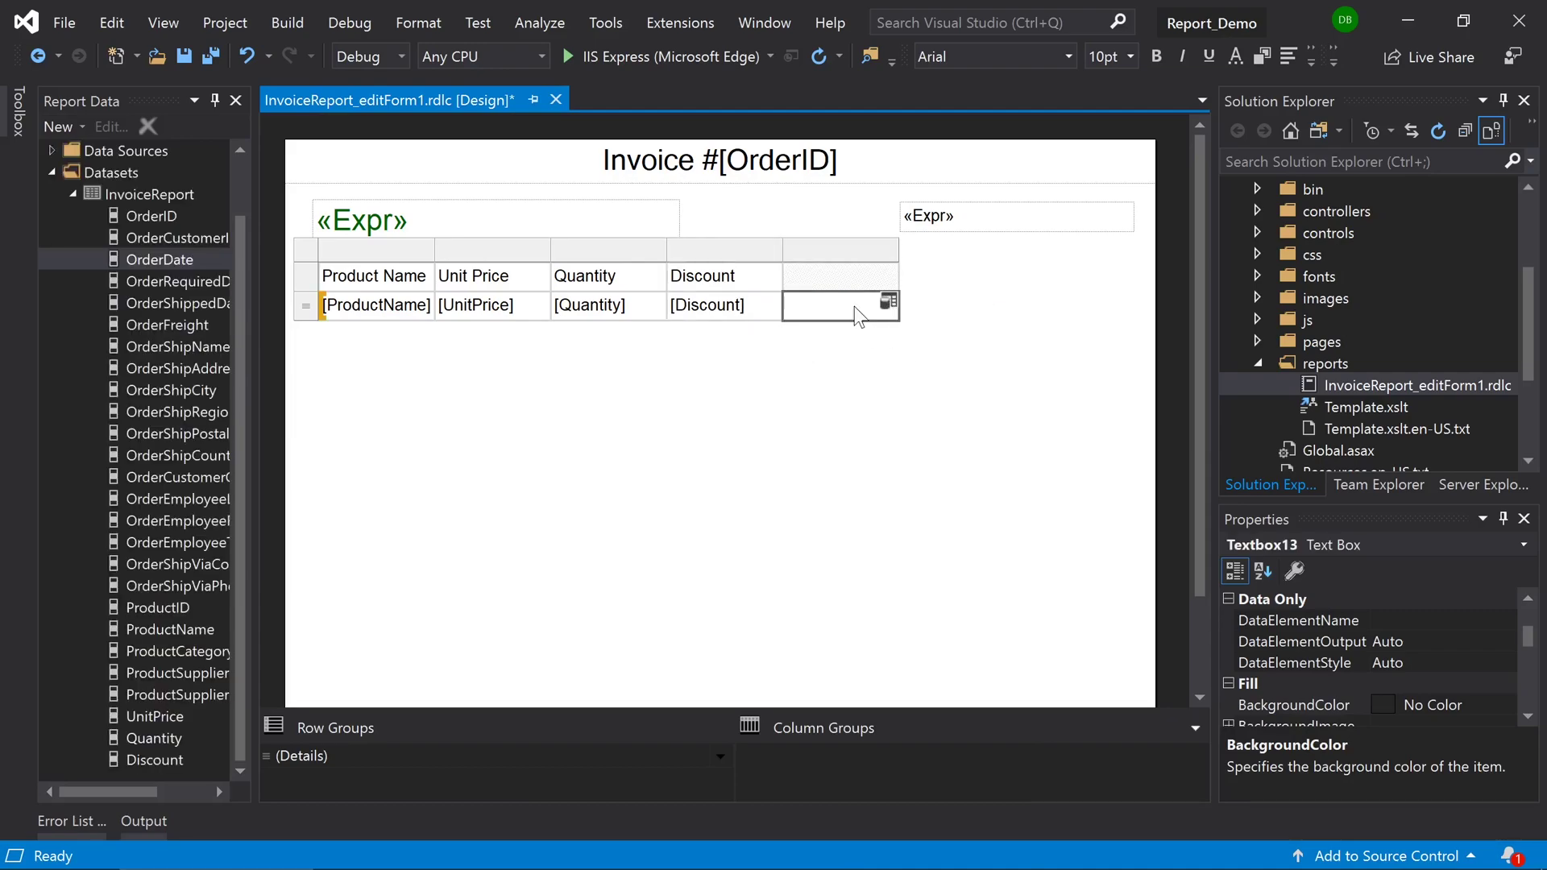
right_click(857, 310)
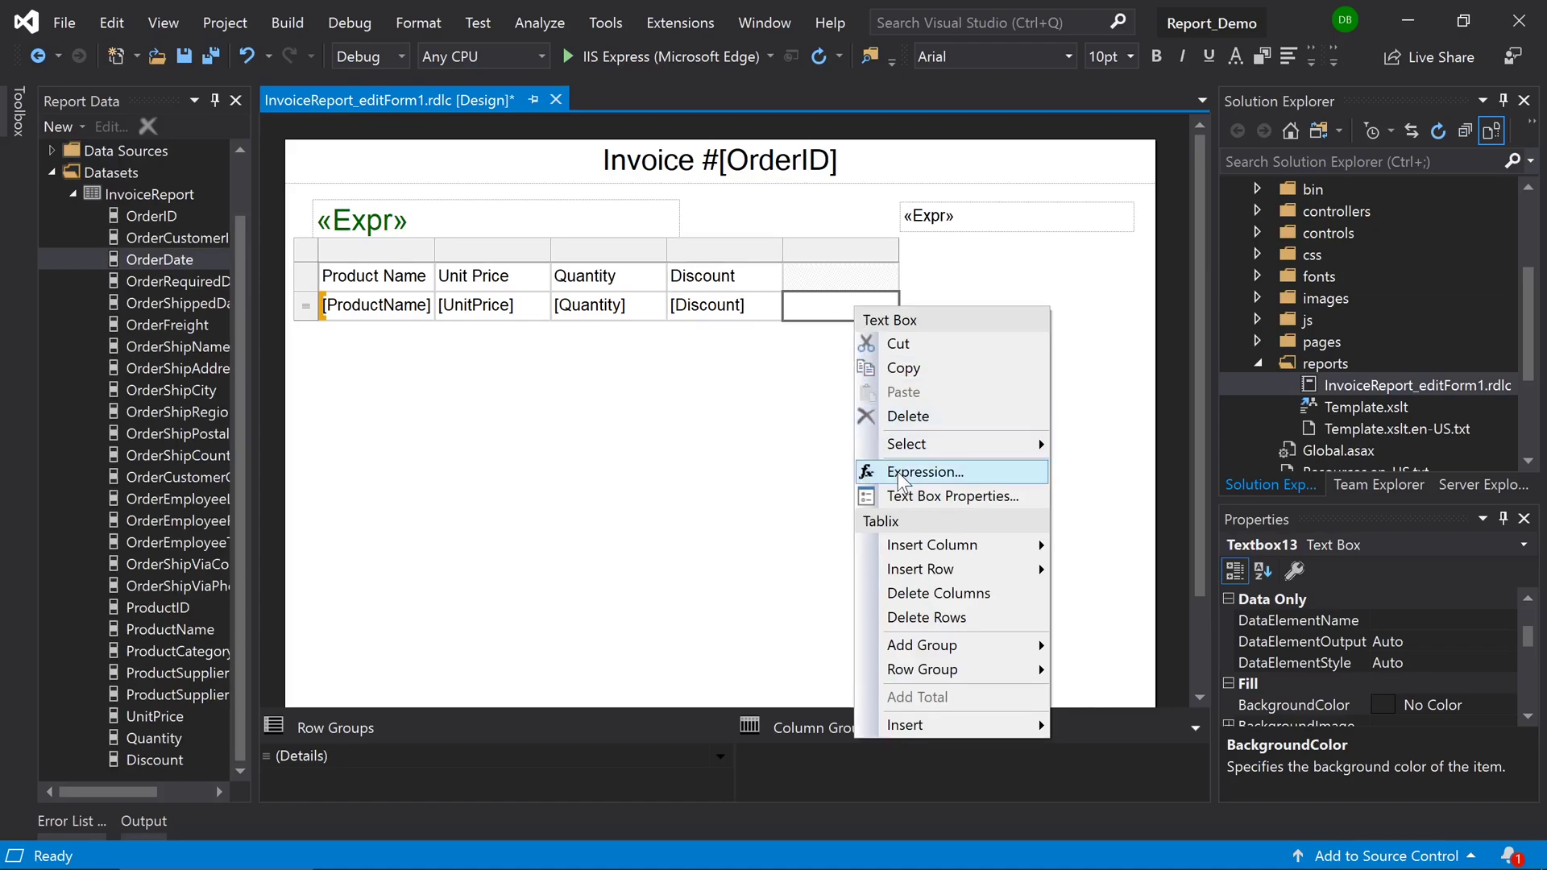
click(939, 473)
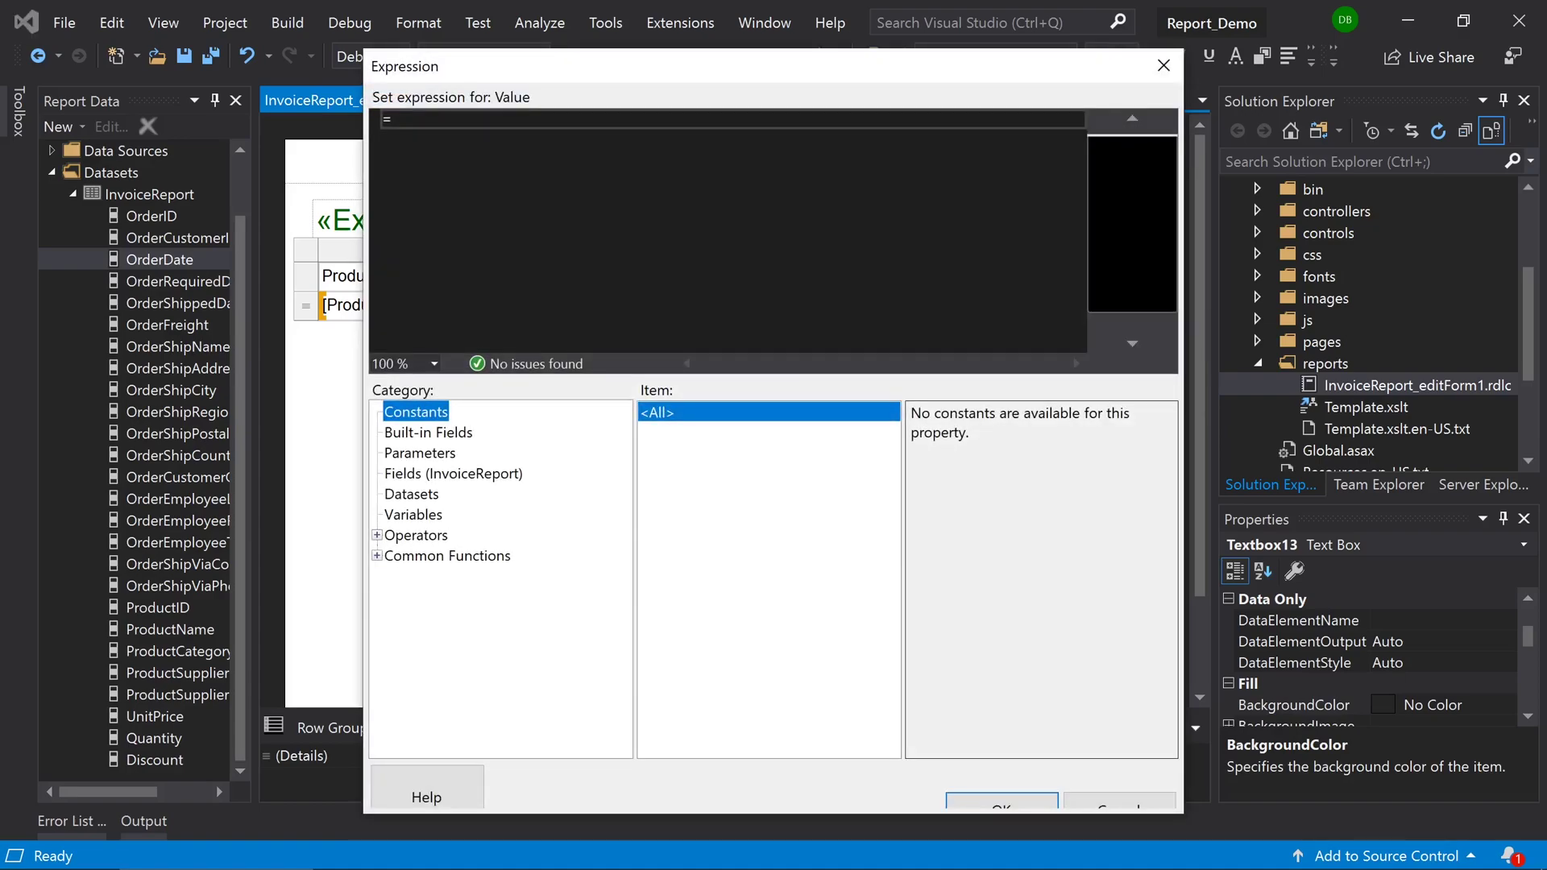
click(405, 475)
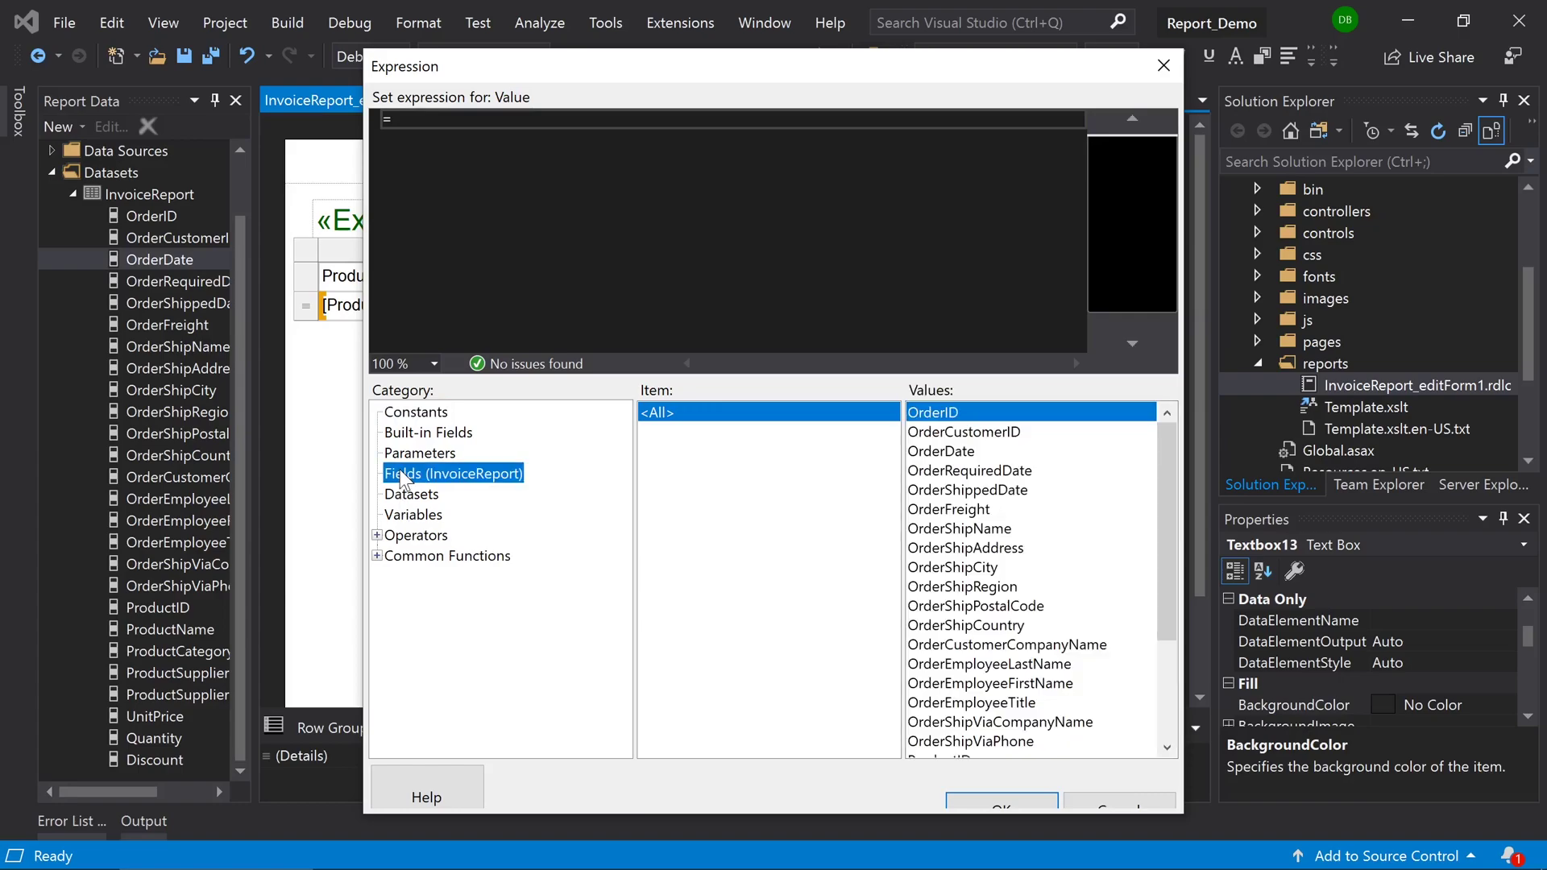
scroll(1102, 529, down, 3)
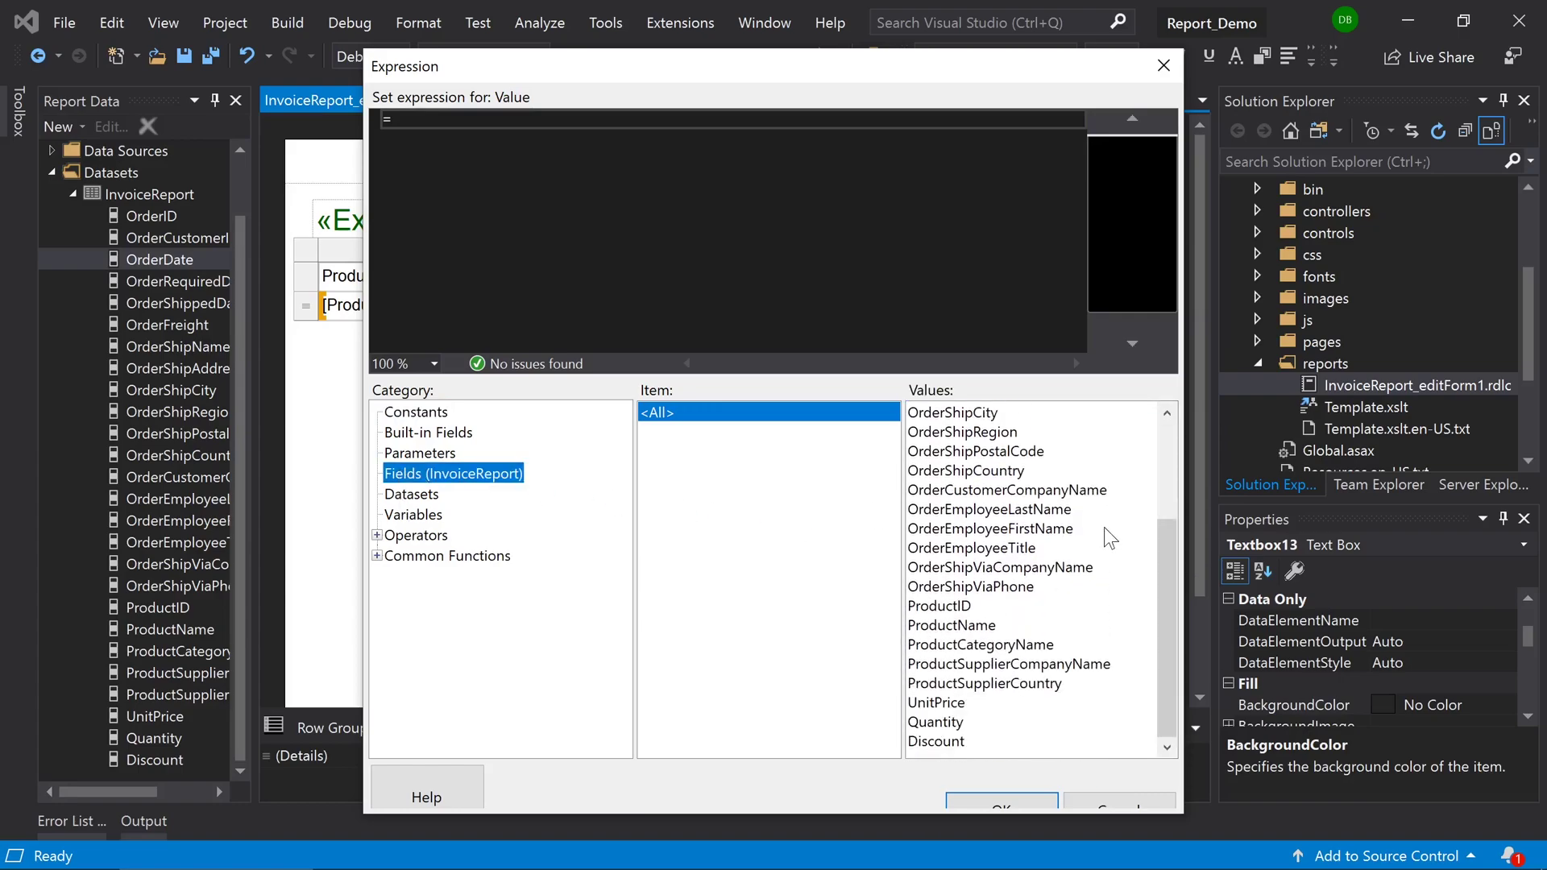
double_click(978, 701)
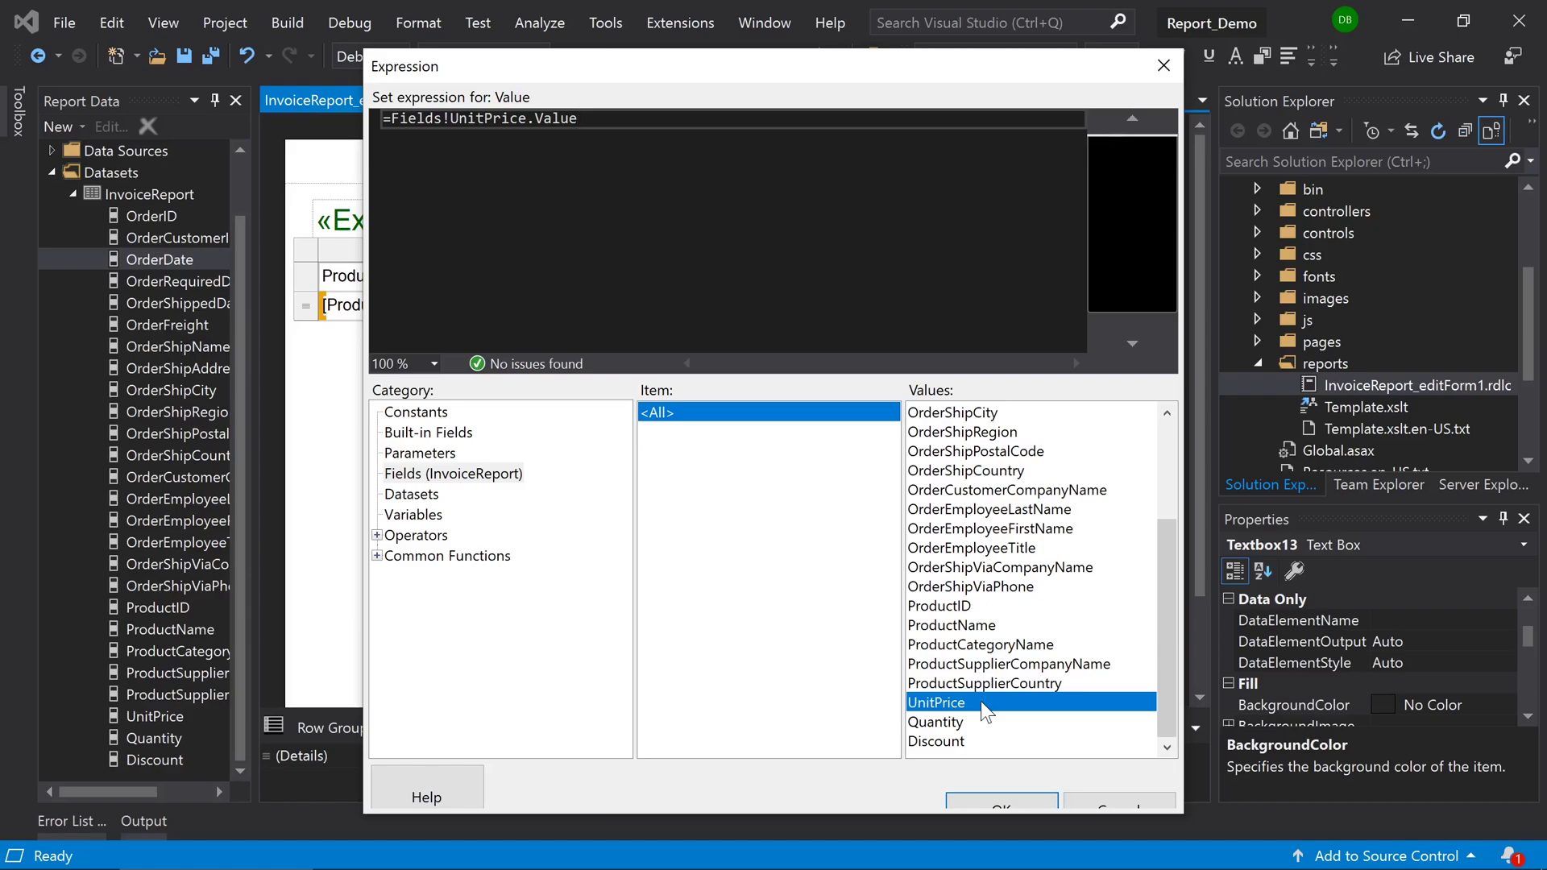
text(*)
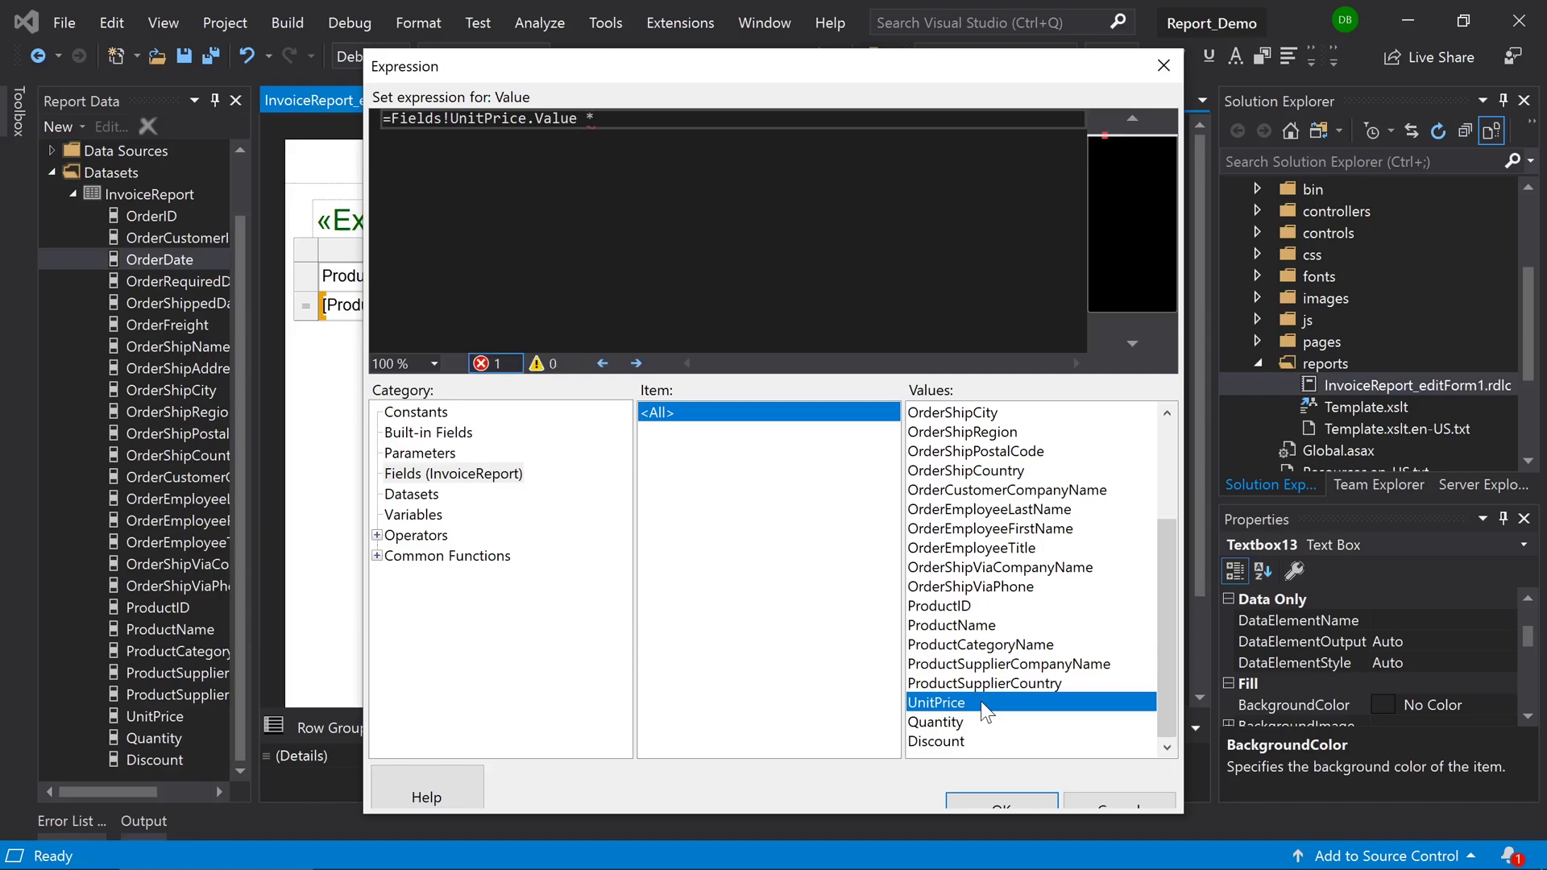
double_click(1009, 719)
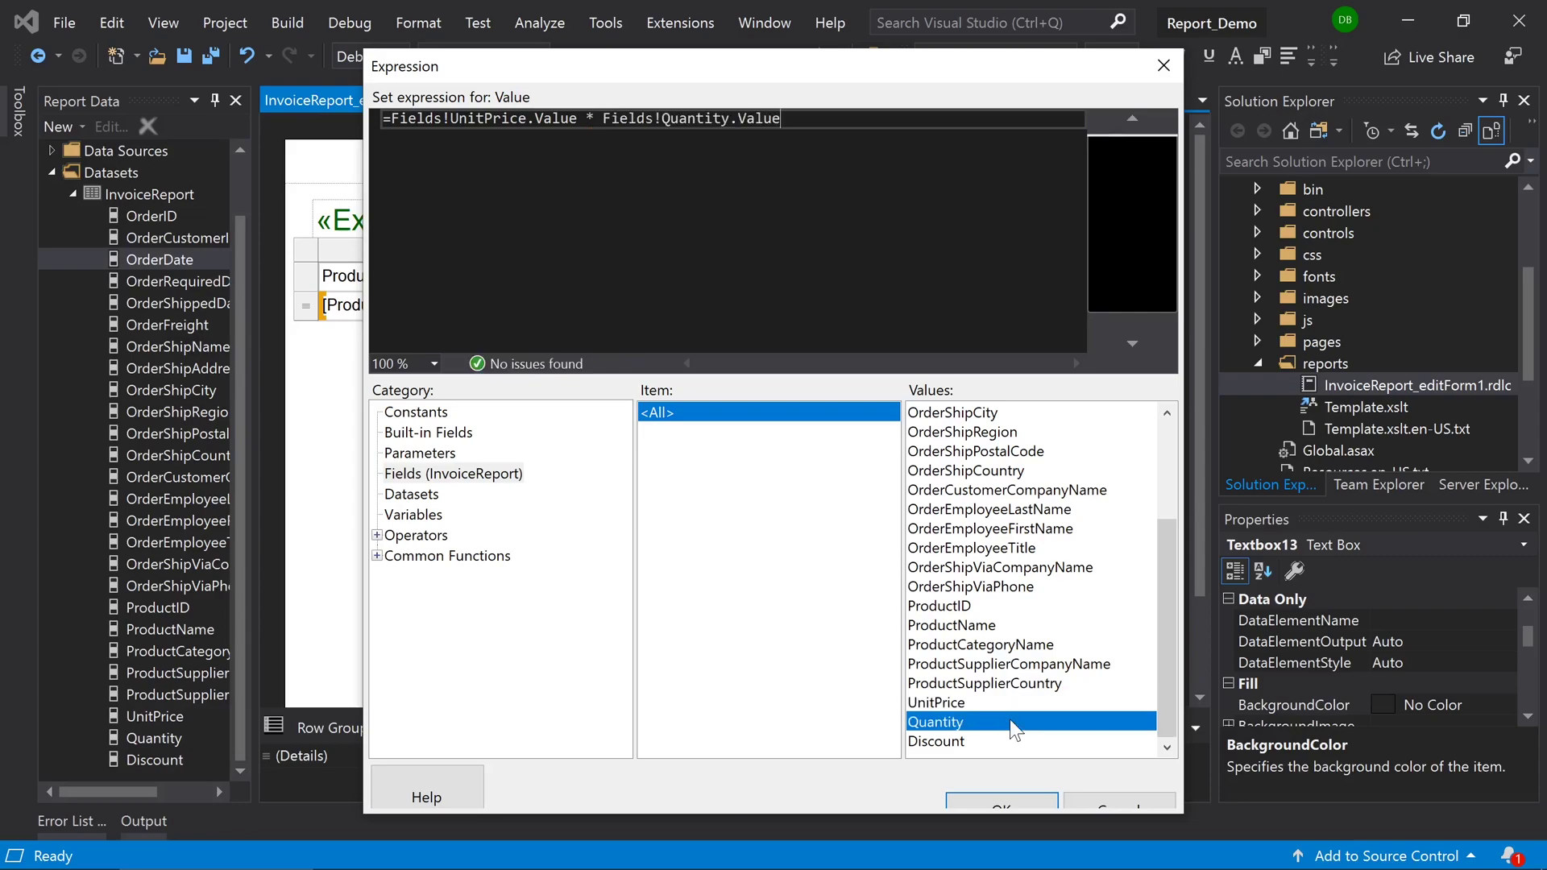
text(*)
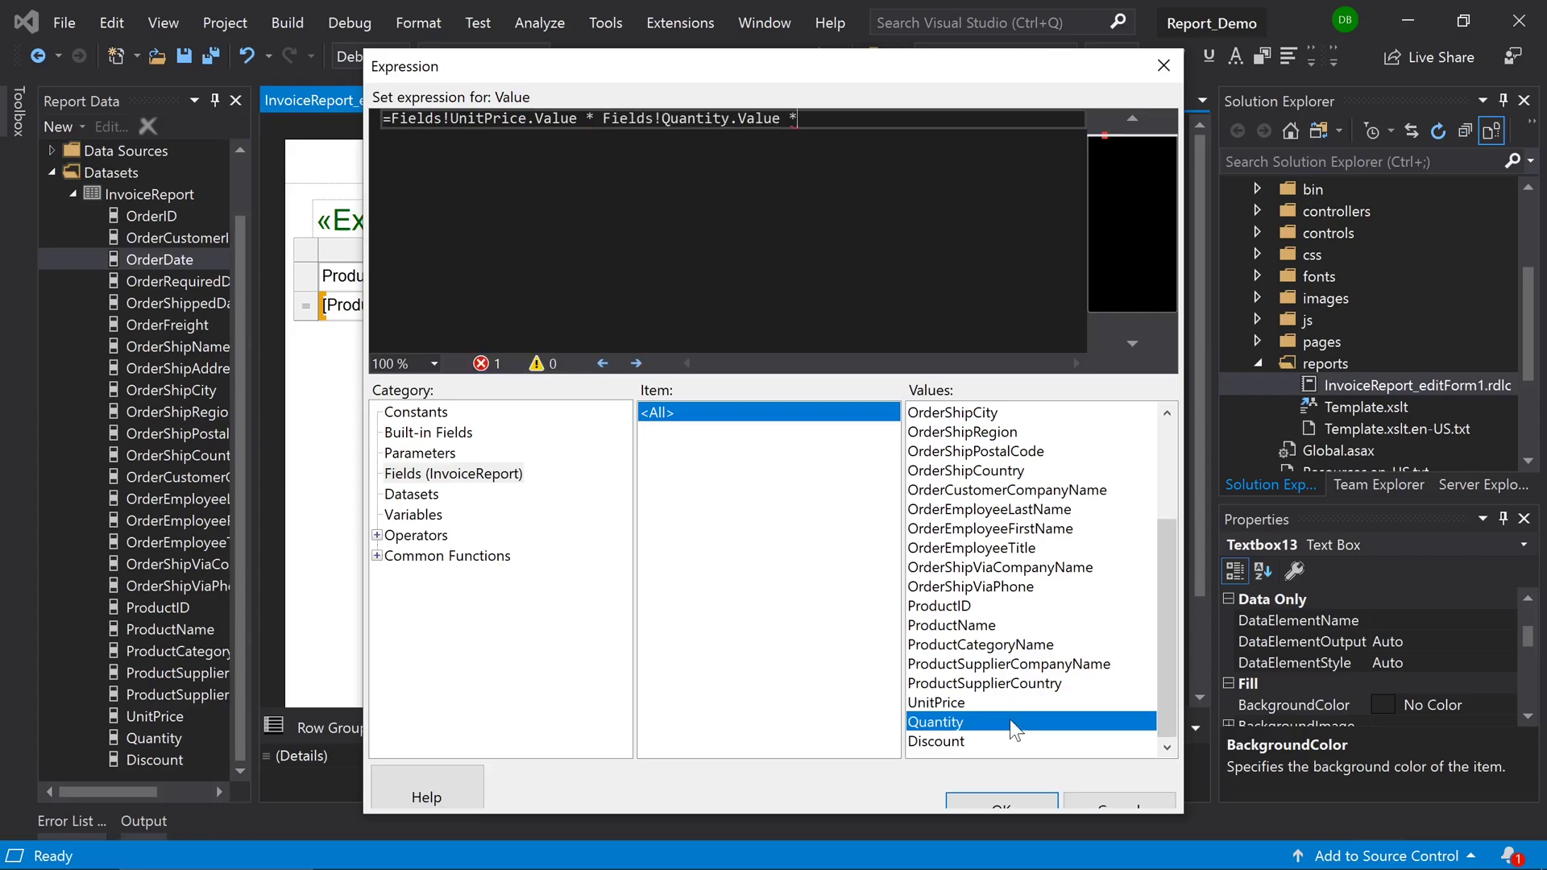
text( (1 -)
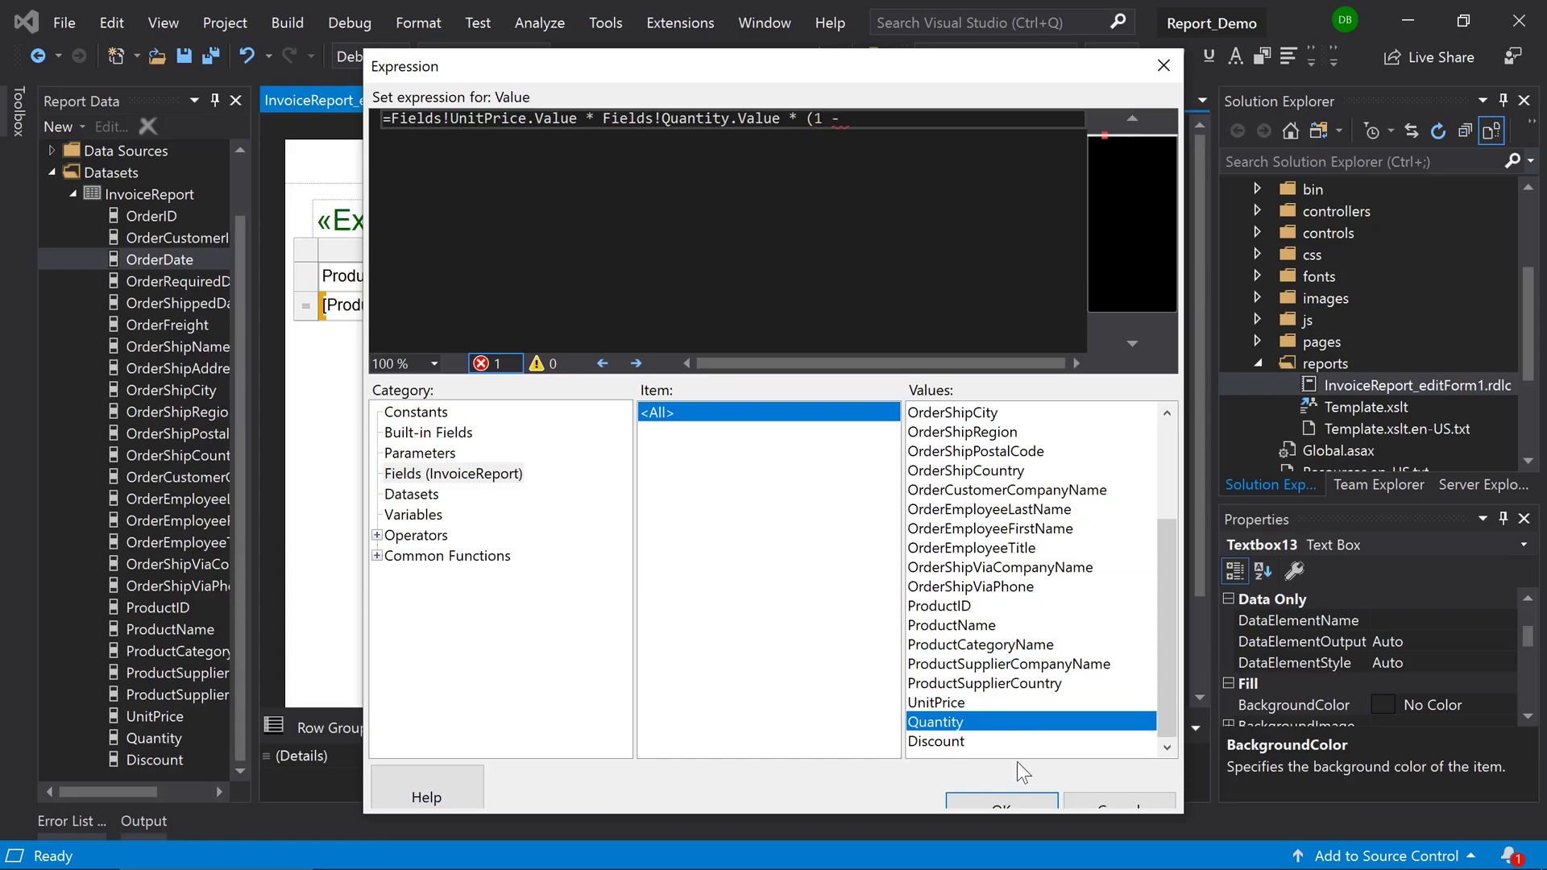
double_click(999, 741)
text())
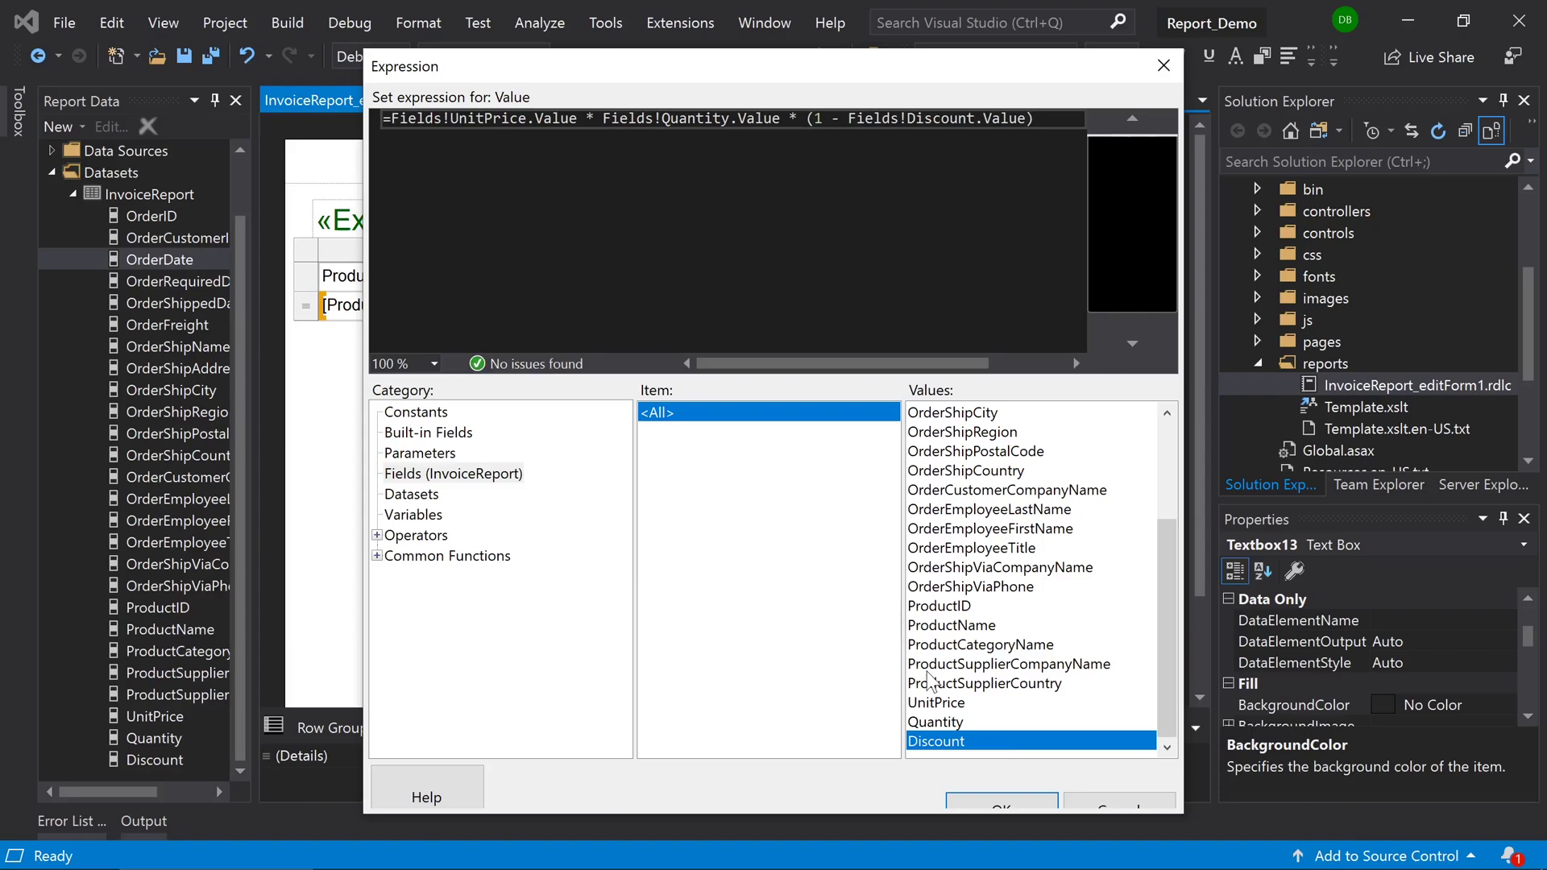
click(995, 802)
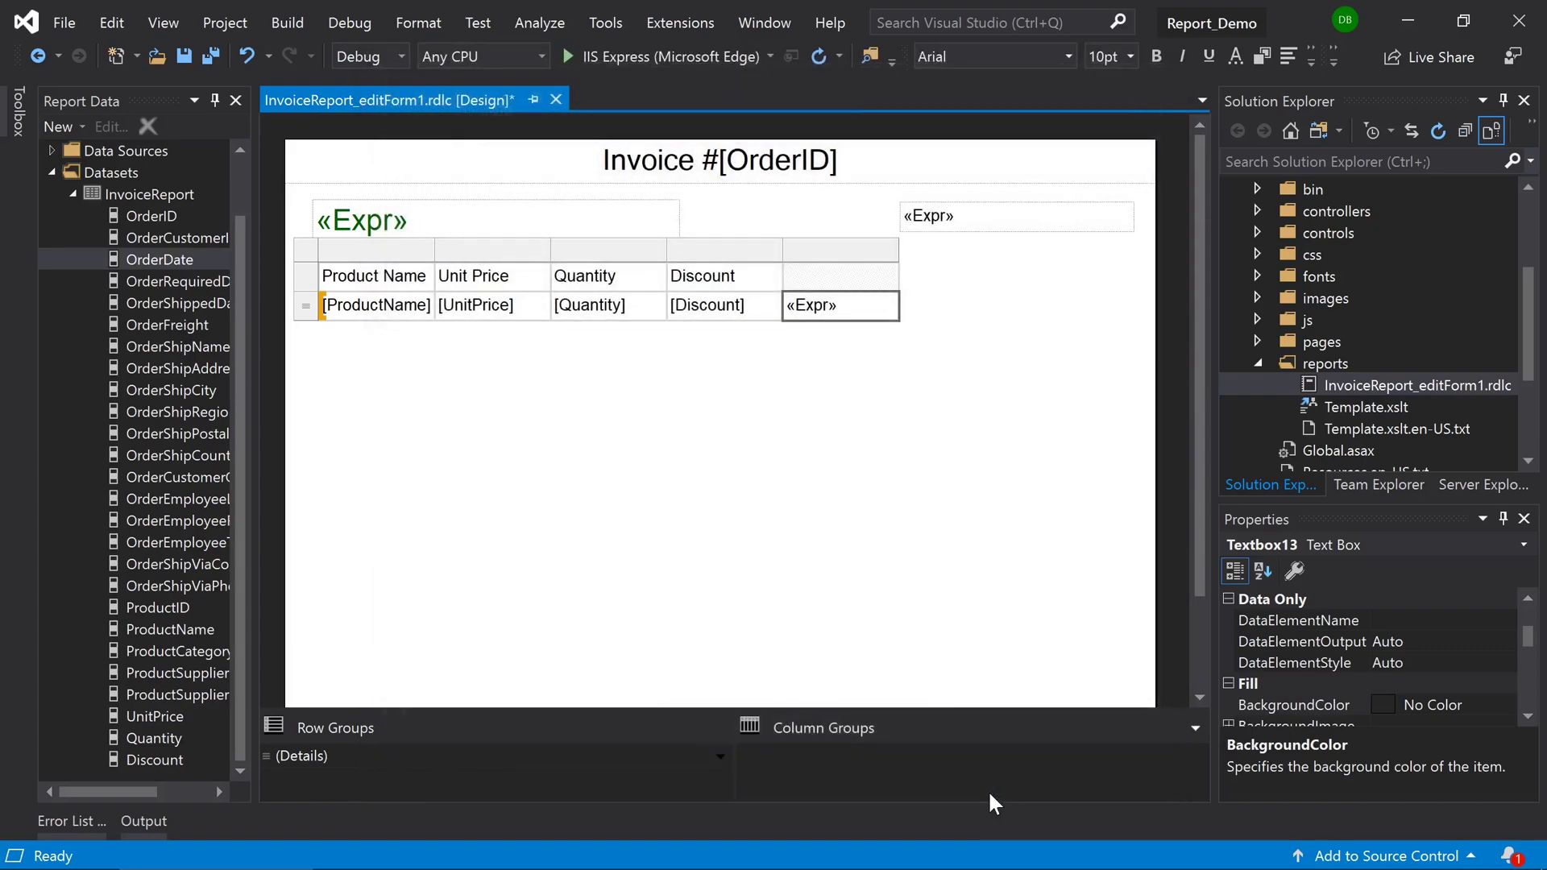
Enter Total Price as the header of the table's last column.
click(856, 289)
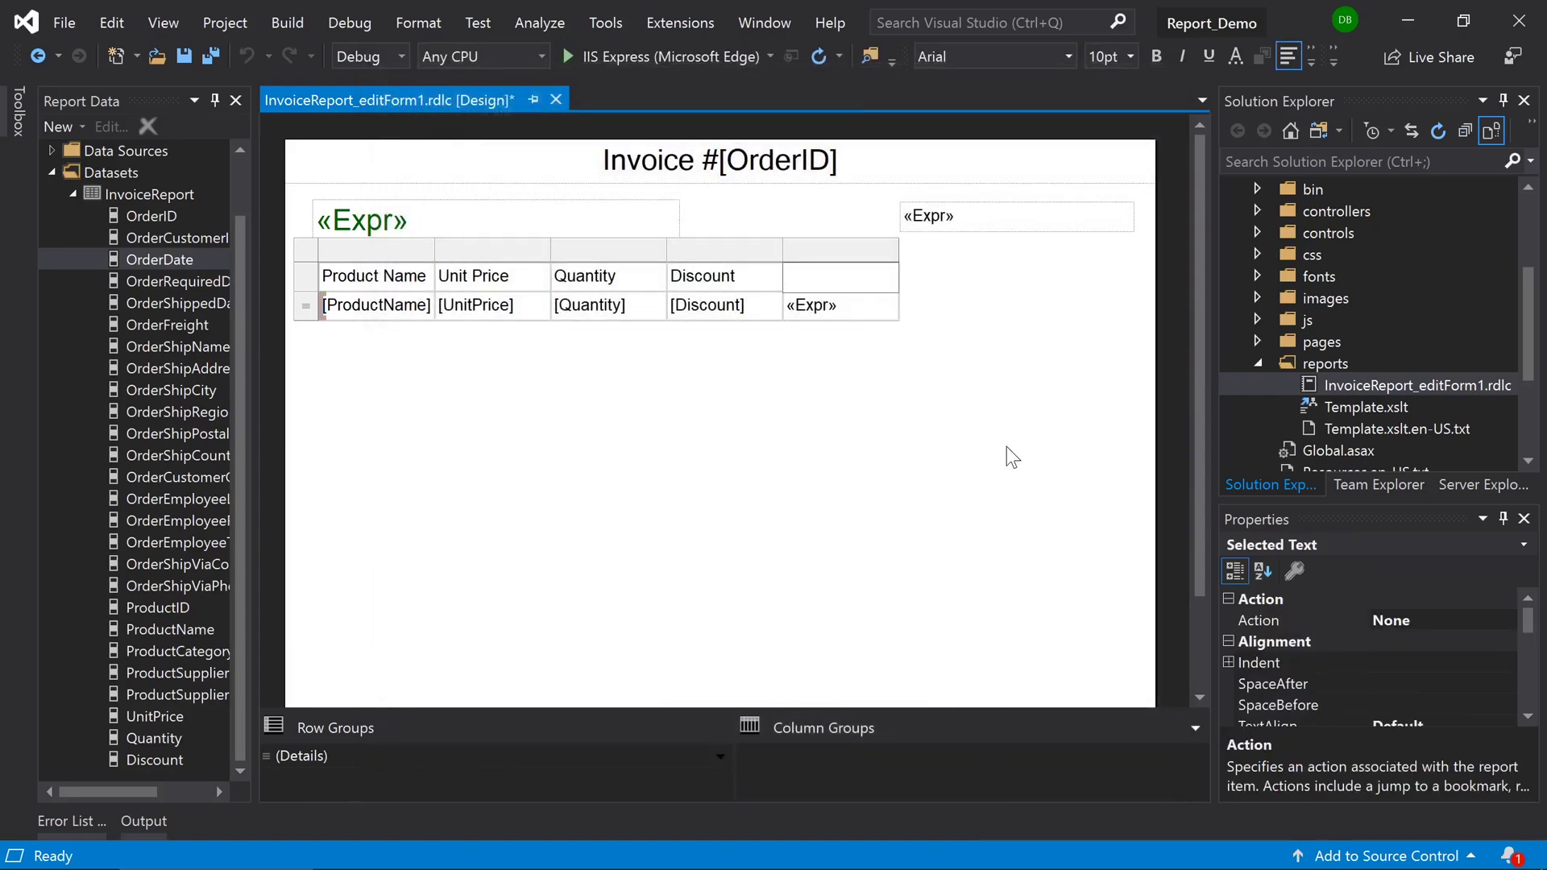
text(Total Price)
click(956, 427)
Widen the whole table until its right edge lines up with the order date field.
click(891, 316)
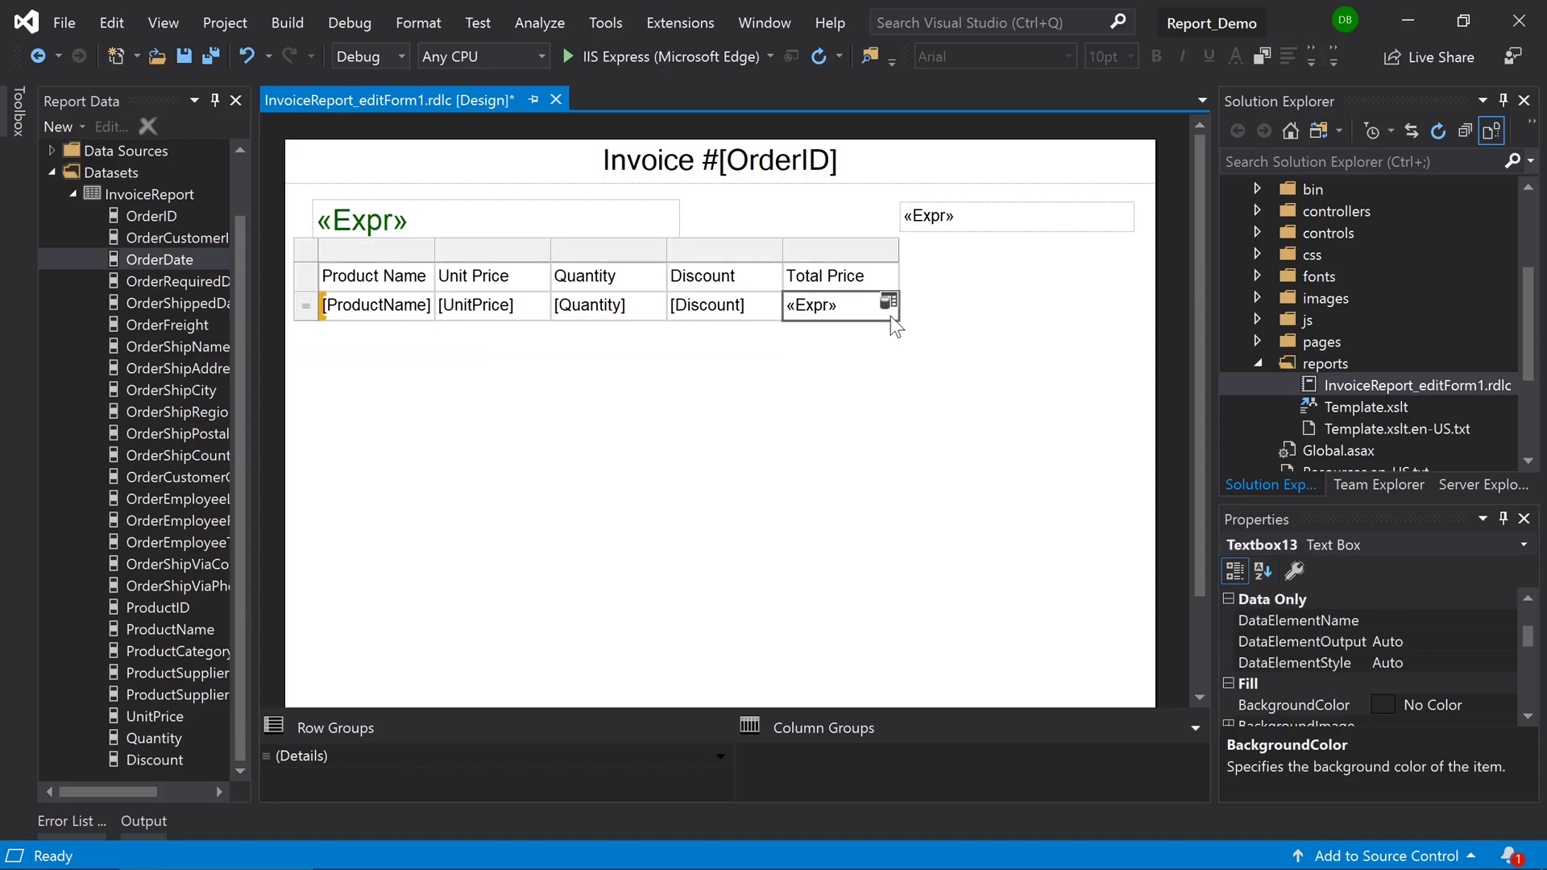
click(313, 247)
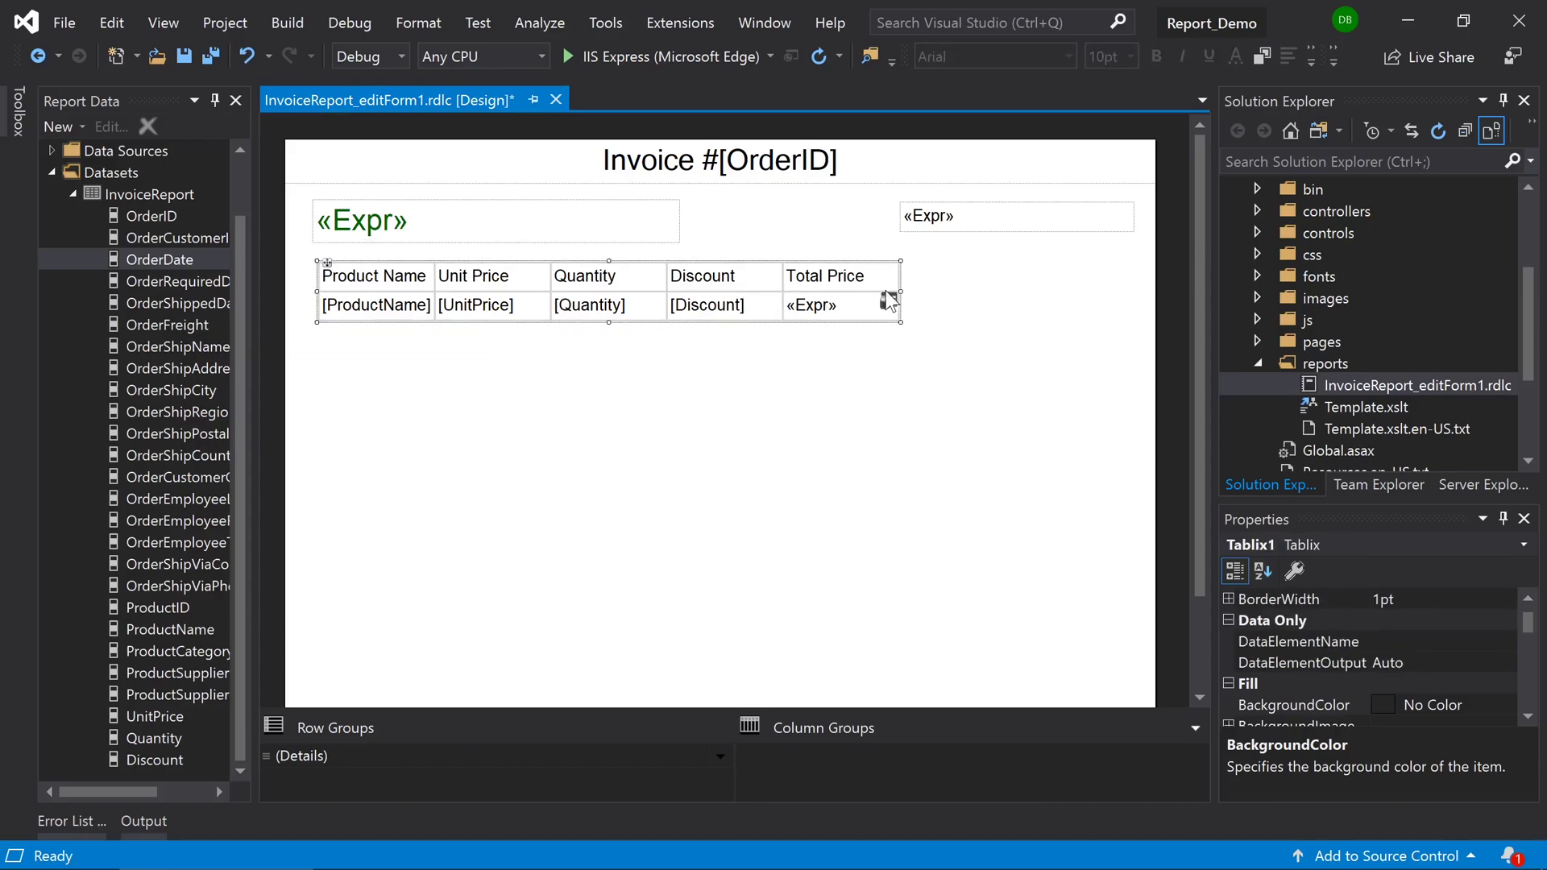
drag(899, 291, 1134, 314)
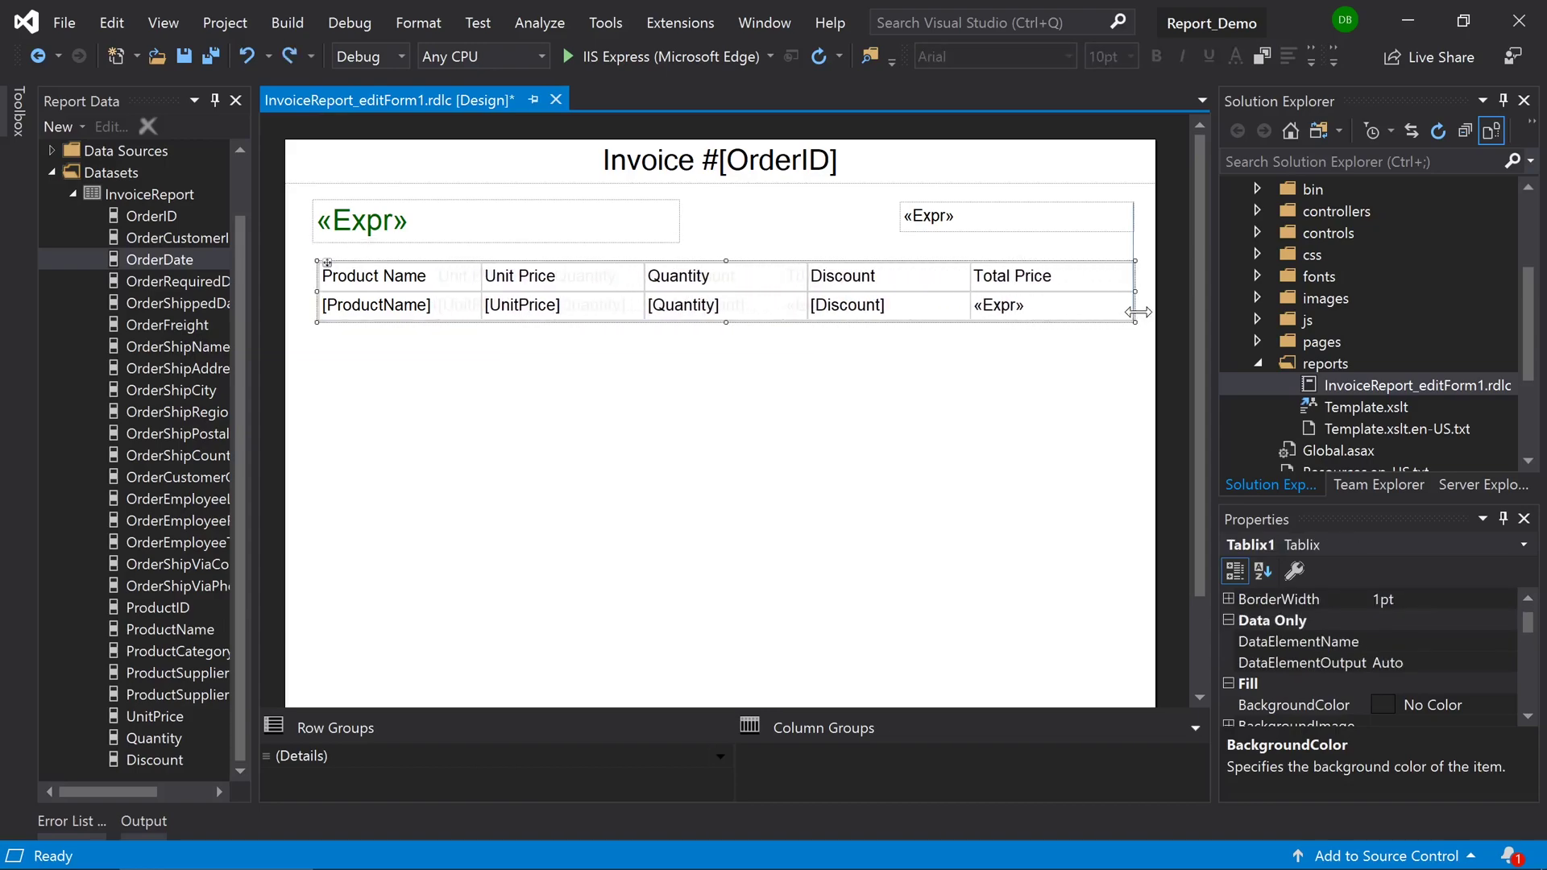
Save the report, switch to the browser and run the Invoice action on the Richter Supermarkt order.
click(846, 433)
key(ctrl+s)
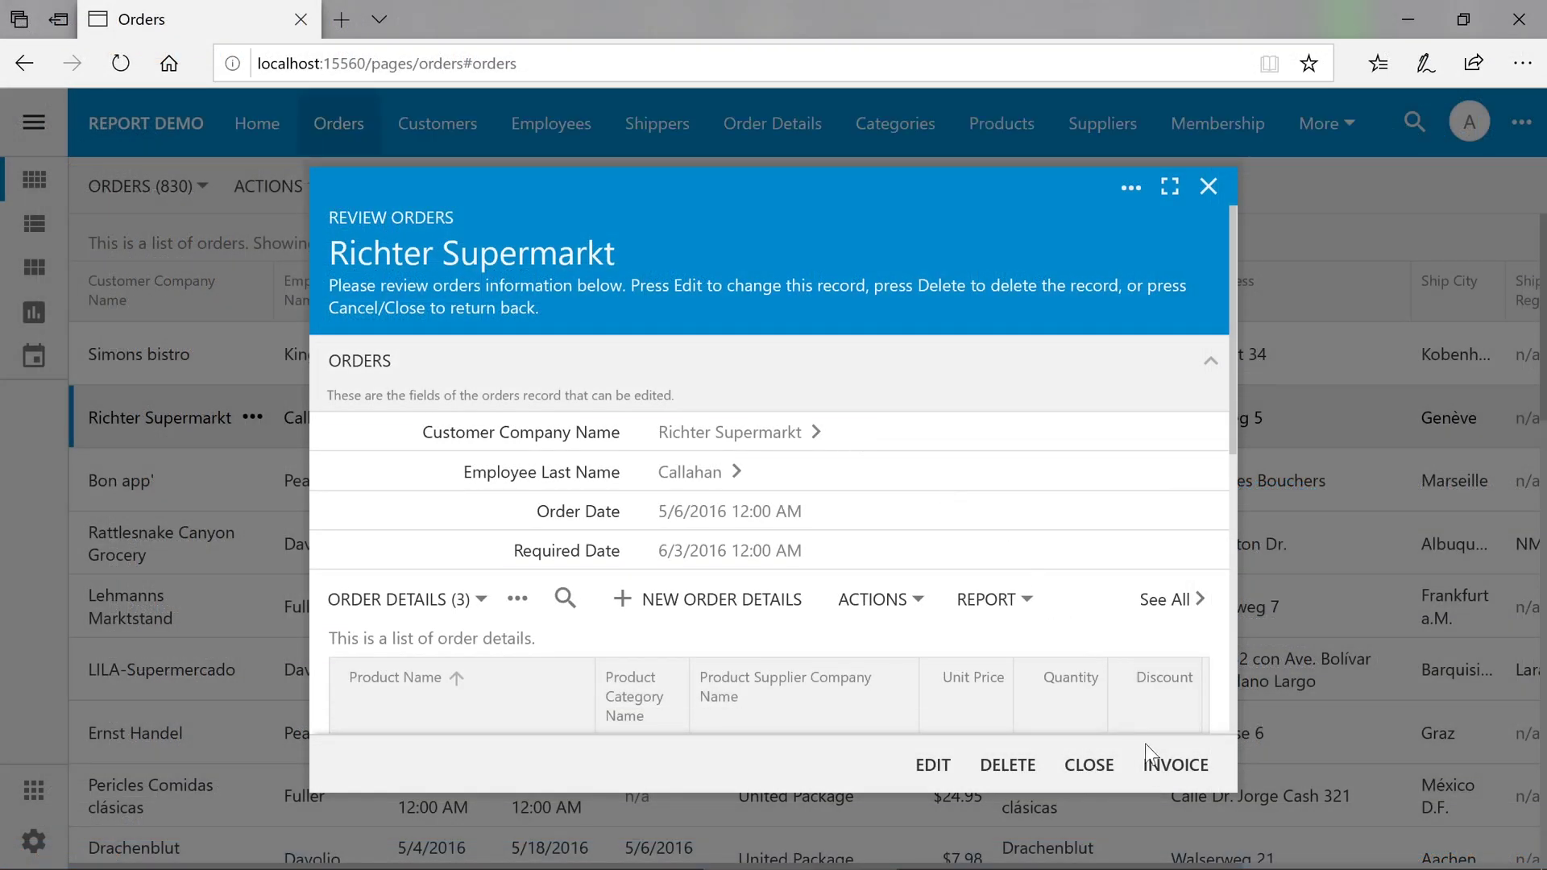
click(1160, 761)
click(859, 835)
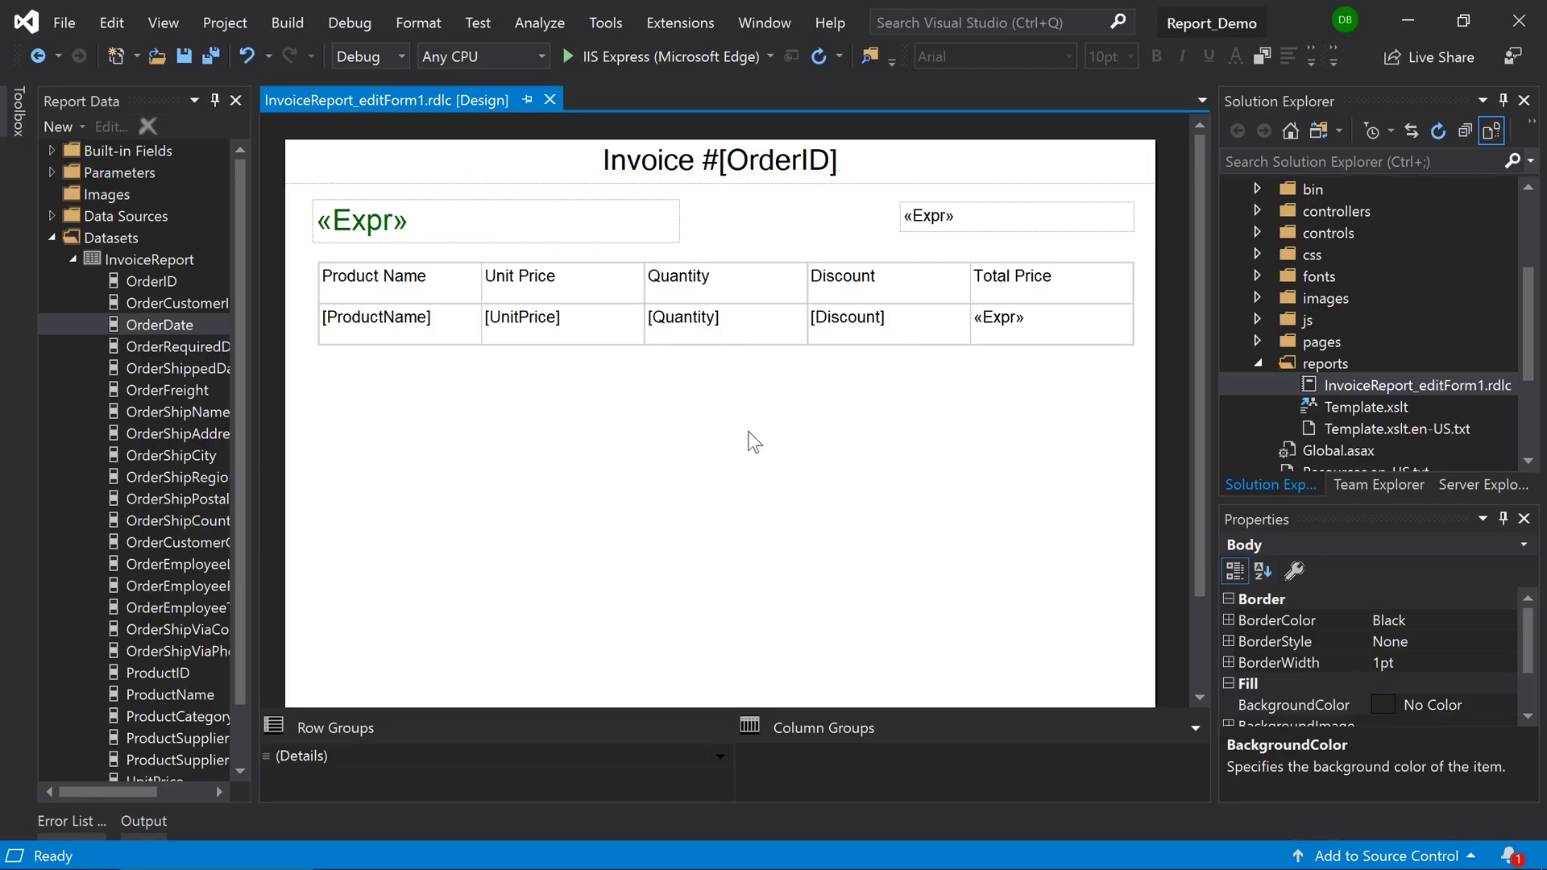
Move the table lower in the report body and narrow the customer ID field from its left side.
click(708, 274)
drag(708, 270, 702, 416)
click(363, 220)
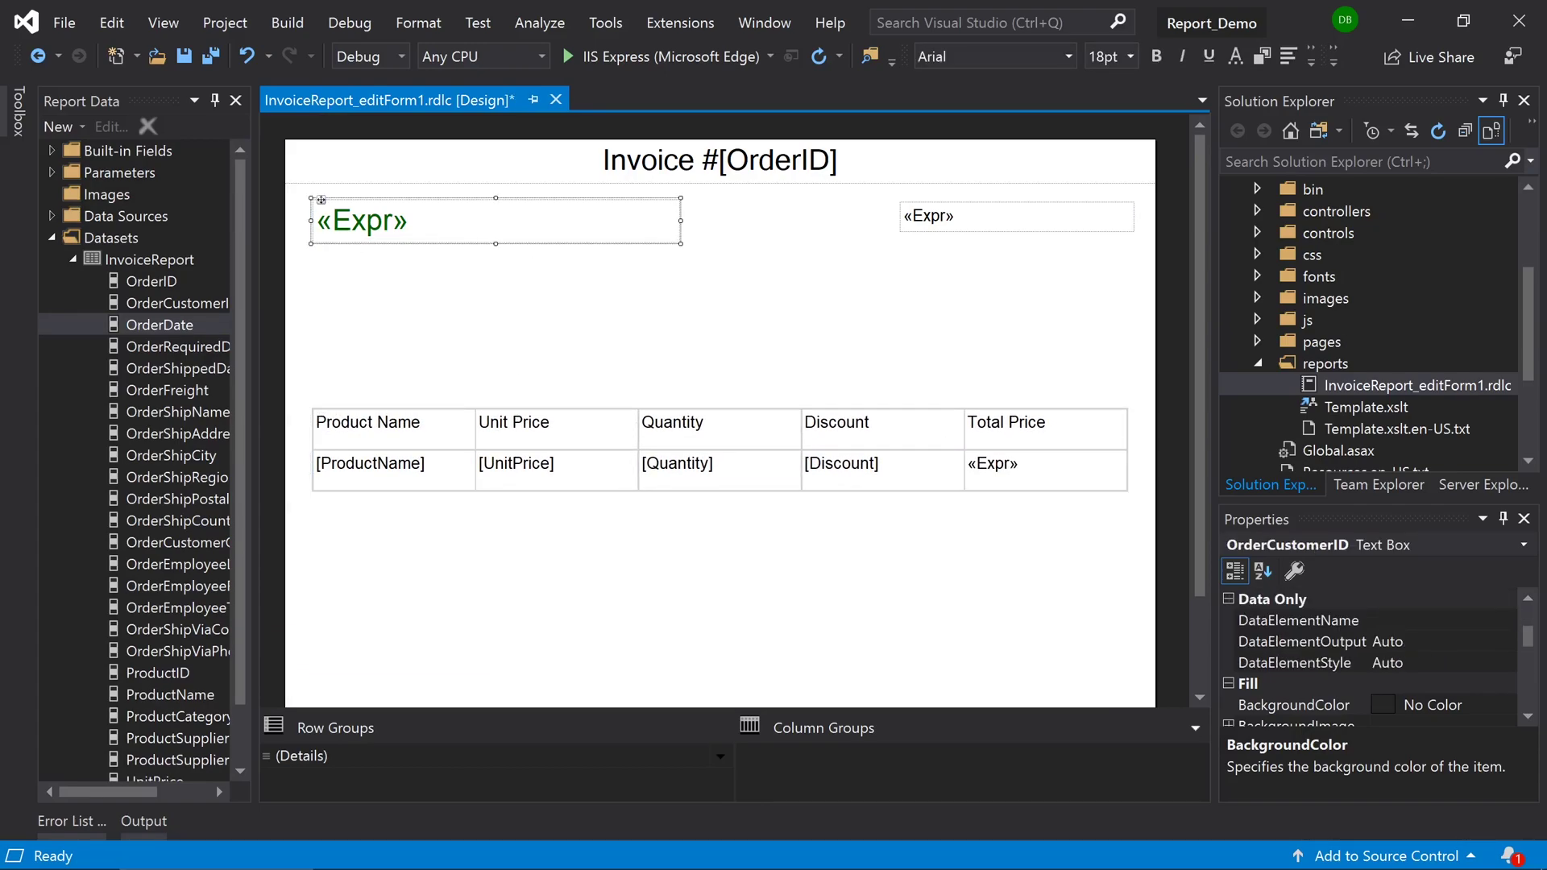
drag(313, 221, 452, 224)
Insert a text box reading Customer ID and place it to the left of the customer ID field.
right_click(519, 282)
mouse_move(564, 369)
click(738, 373)
text(Customer ID)
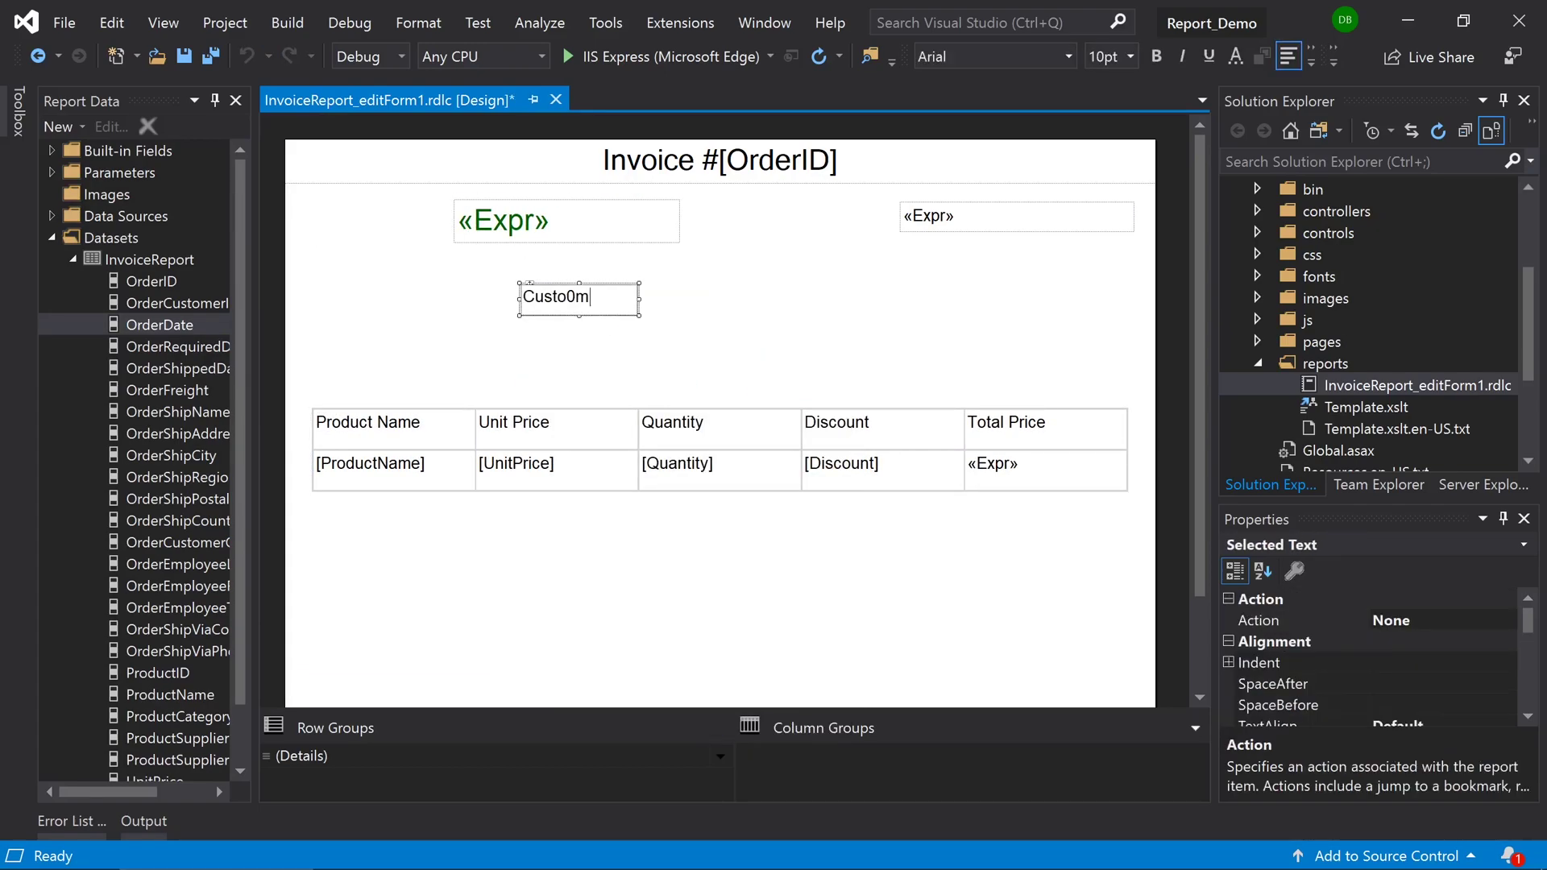
drag(526, 287, 320, 218)
Insert a text box reading Order Date beside the order date field and align the two in one row.
right_click(759, 215)
mouse_move(813, 308)
click(1005, 309)
text(Order Date)
drag(766, 225, 769, 212)
click(935, 216)
drag(935, 216, 935, 227)
click(851, 290)
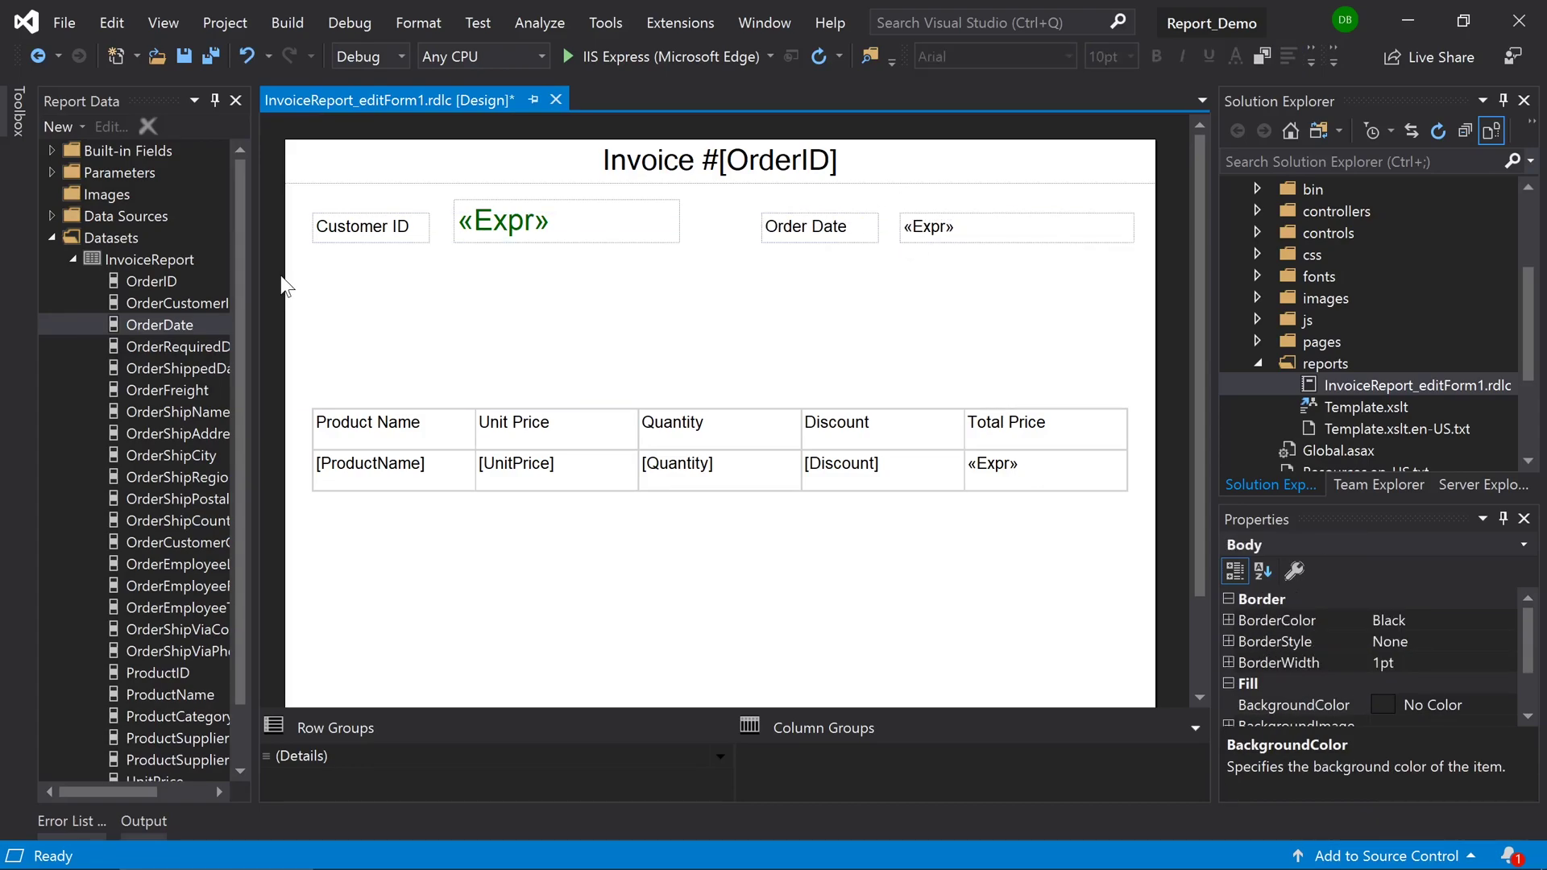
Add the OrderRequiredDate field below the order date, widen it to match, and give it a copied label reading Required Date.
click(49, 145)
drag(178, 347, 908, 266)
drag(1026, 264, 1134, 264)
click(805, 235)
key(ctrl+c)
key(ctrl+v)
drag(720, 476, 819, 263)
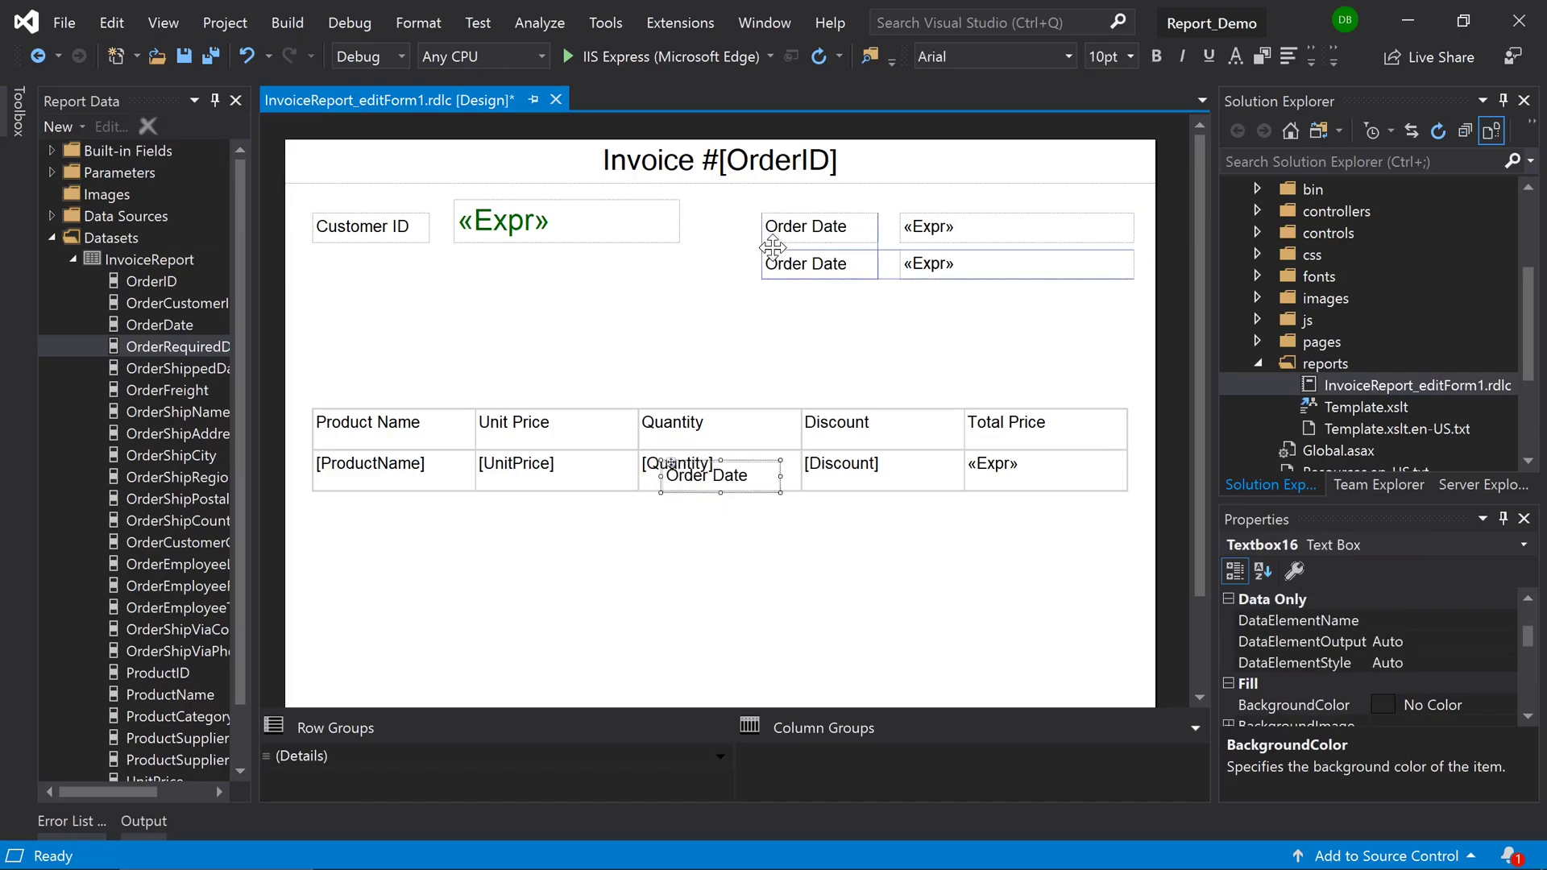
double_click(783, 264)
text(Required)
Add the OrderShippedDate field below the required date, widen it to match, and give it a copied label reading Shipped Date.
drag(178, 369, 906, 304)
drag(1017, 306, 1134, 307)
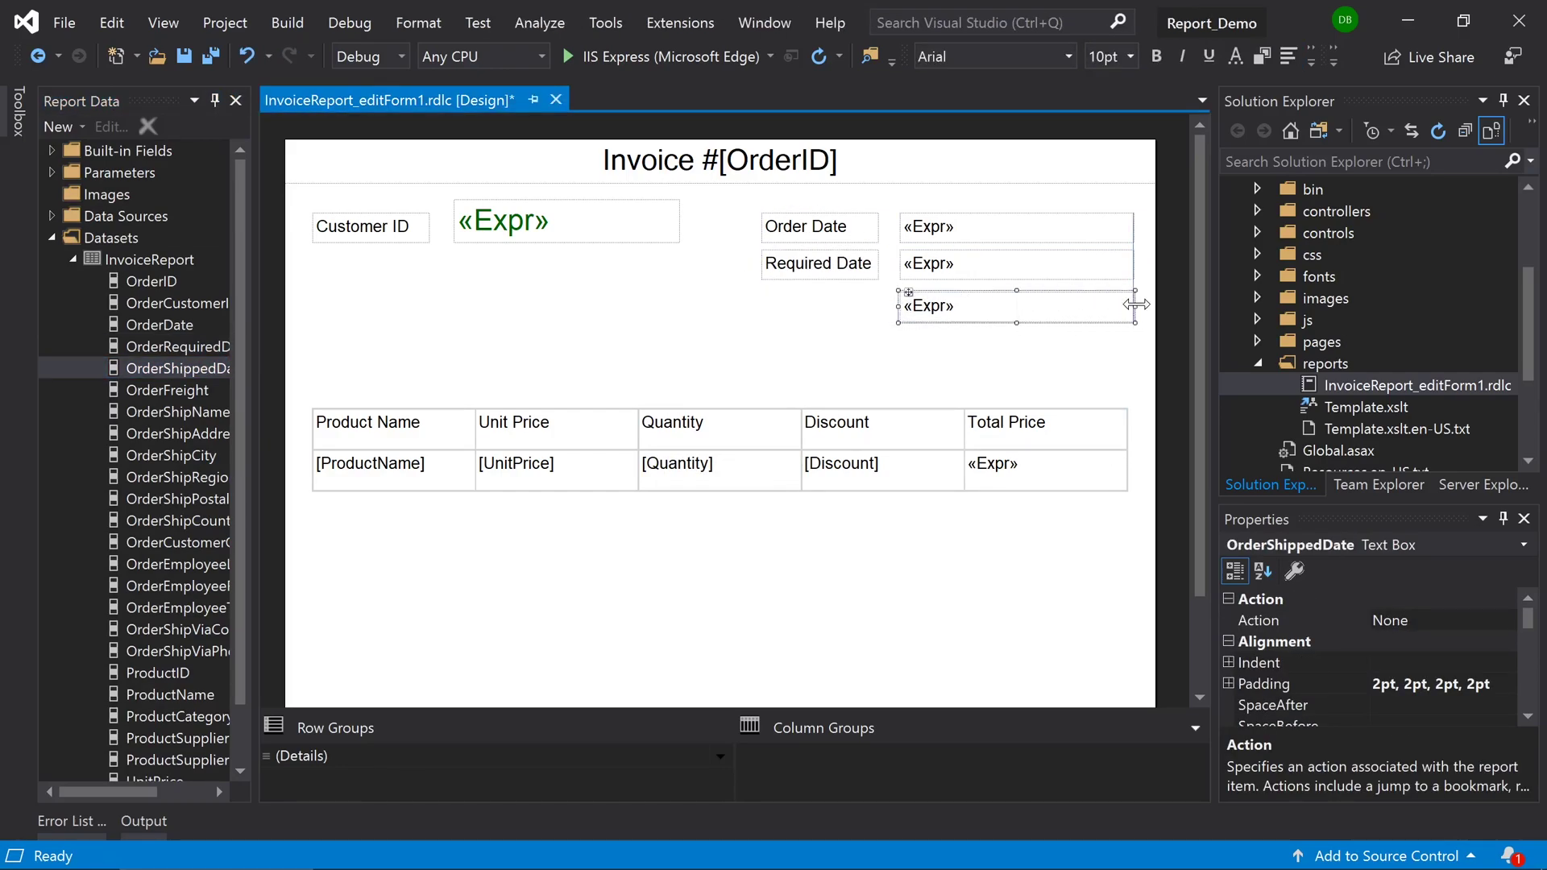
click(805, 263)
key(ctrl+c)
key(ctrl+v)
drag(725, 470, 819, 306)
double_click(793, 305)
text(Shipped)
Right-align the text of the Order Date, Required Date and Shipped Date labels.
click(1312, 58)
drag(746, 198, 886, 329)
click(1312, 58)
click(1353, 95)
click(605, 382)
Even out the spacing of the three date rows and move them up just below the page header.
click(1050, 231)
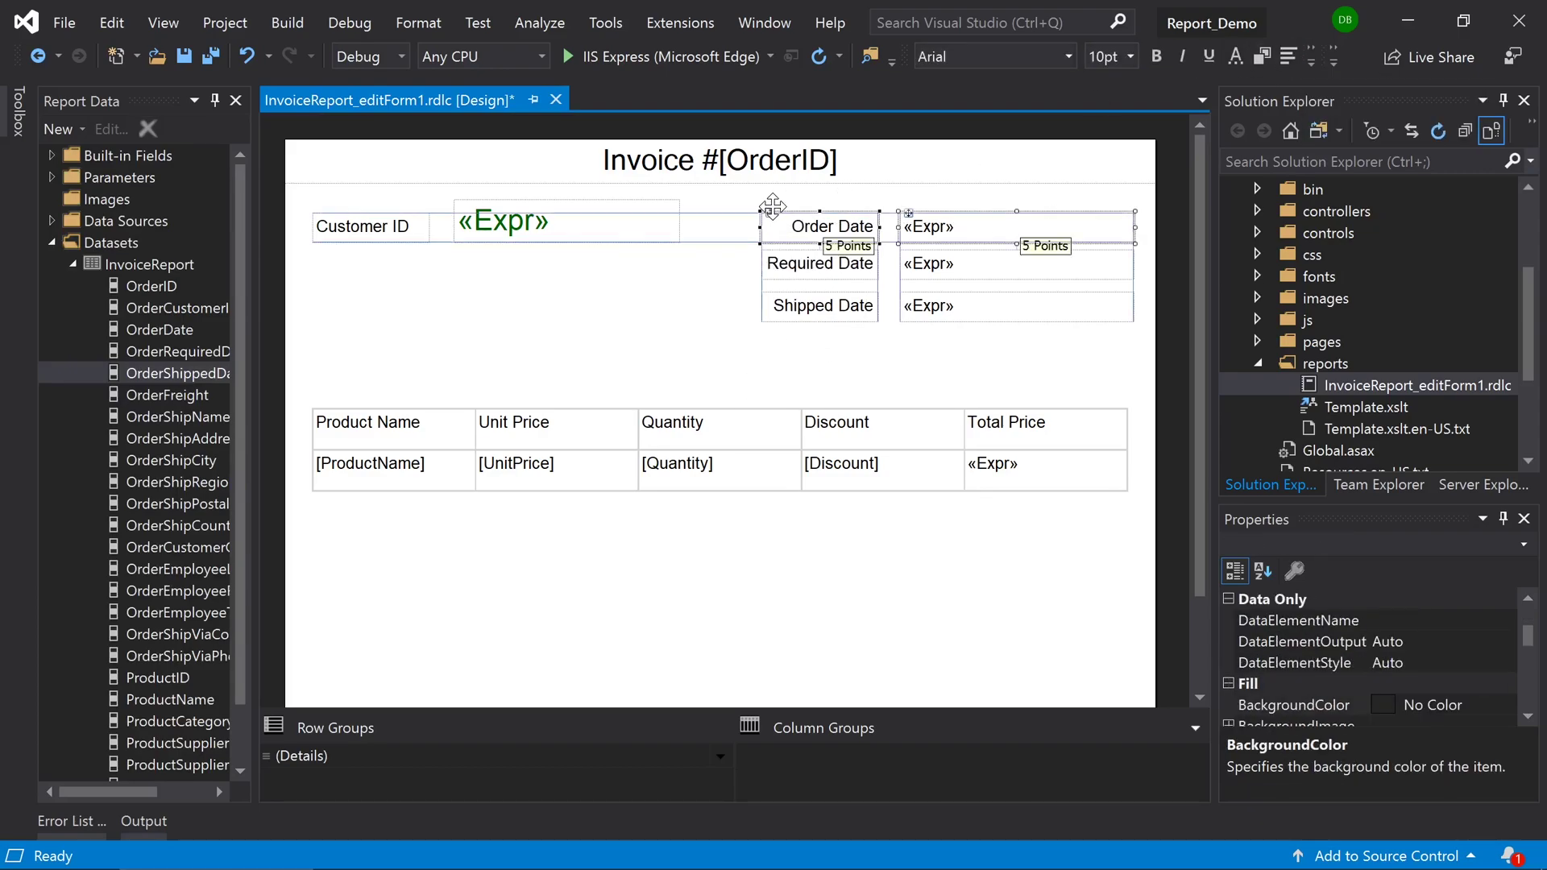
drag(1036, 355, 806, 294)
drag(774, 292, 772, 288)
drag(1007, 362, 749, 194)
drag(786, 226, 774, 197)
Move the customer ID field and its label up and to the right, level with the order date row.
click(621, 346)
click(470, 199)
drag(470, 199, 511, 194)
click(370, 227)
drag(371, 227, 418, 207)
click(596, 282)
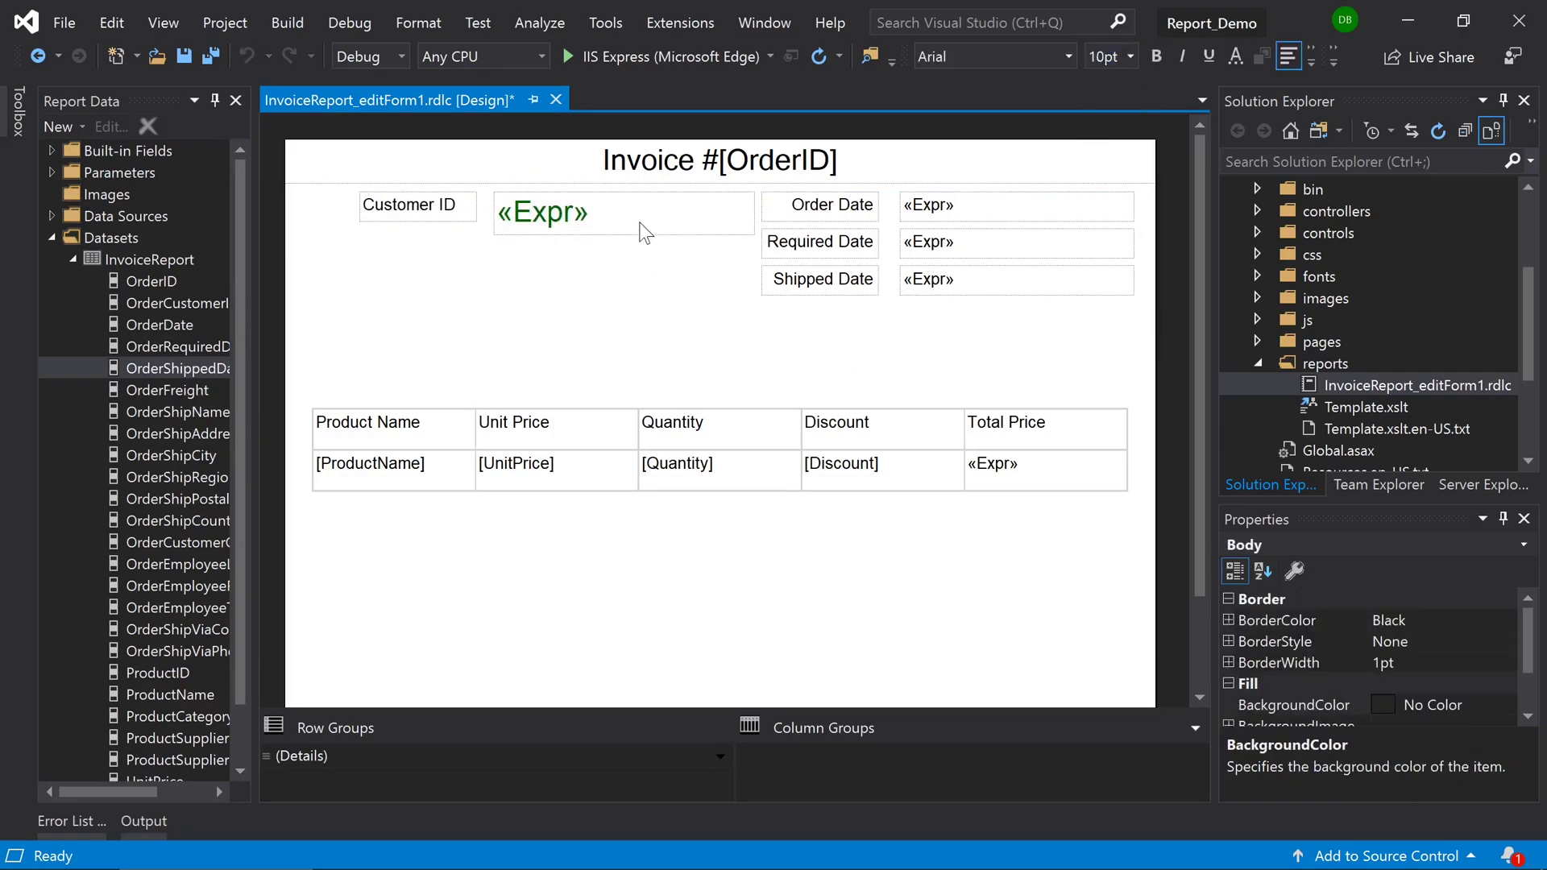
Duplicate the Customer ID label twice below itself and change the copies' text to Shipper and Employee.
key(ctrl+z)
key(Escape)
click(417, 205)
key(ctrl+c)
key(ctrl+v)
key(ctrl+v)
drag(719, 473, 417, 279)
click(417, 242)
text(Shipper)
click(418, 279)
text(Employee)
Add the OrderShipViaCompanyName field beside the Shipper label.
click(471, 356)
mouse_move(177, 630)
mouse_down()
mouse_move(515, 243)
mouse_move(613, 295)
mouse_up()
click(705, 349)
Give the Employee value an expression beginning =First(Fields!OrderEmployeeFirstName.Value, "InvoiceReport") + and save the report.
right_click(498, 270)
click(532, 278)
click(411, 494)
scroll(1064, 516, down, 3)
scroll(1065, 516, up, 3)
double_click(1007, 663)
key(BackSpace)
key(BackSpace)
key(BackSpace)
key(BackSpace)
text(First +)
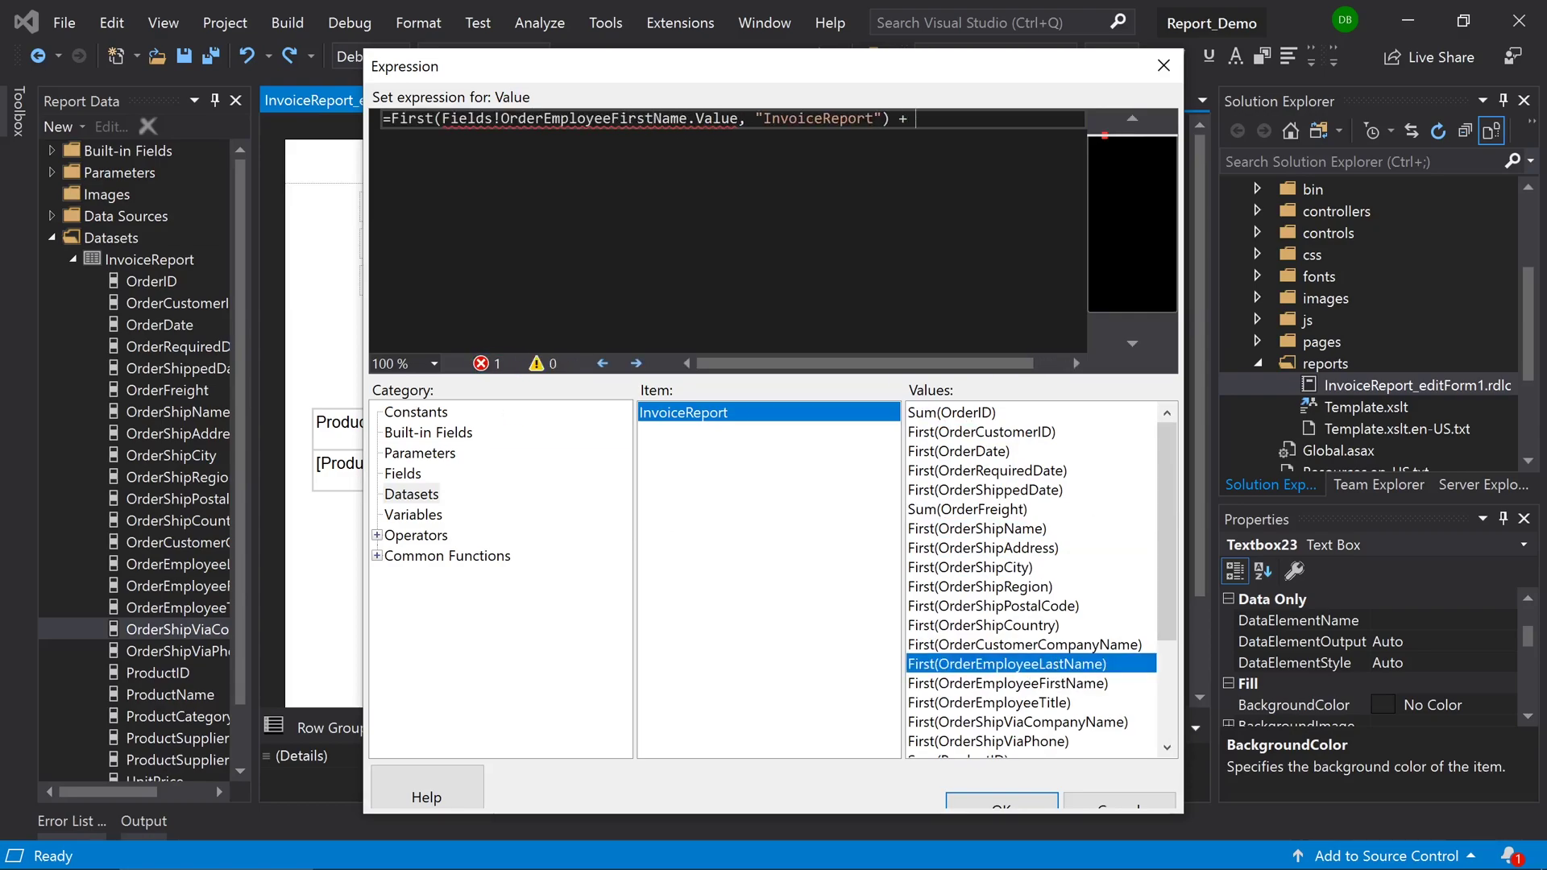
click(1002, 801)
key(ctrl+s)
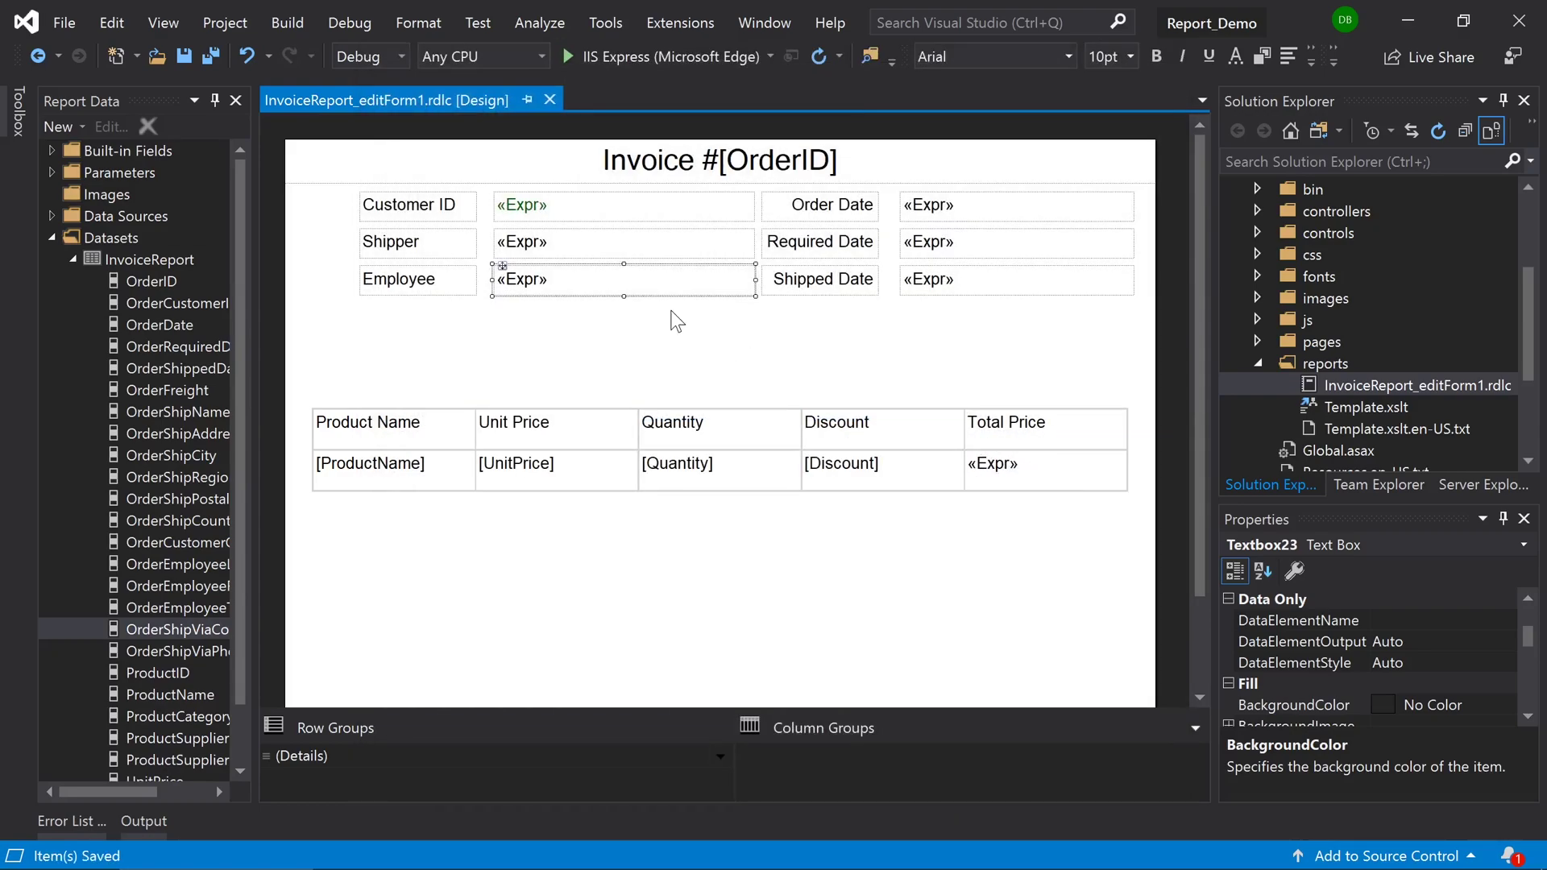
Right-align the Customer ID, Shipper and Employee labels, extend them to the body's left edge, and extend their values leftward to meet them.
click(1289, 56)
drag(369, 193, 299, 207)
click(511, 335)
drag(511, 335, 450, 216)
click(639, 370)
Move the table up directly below the Employee row and stretch both its sides to nearly the full body width.
click(321, 410)
drag(321, 410, 321, 303)
mouse_move(1129, 344)
mouse_down()
mouse_move(1150, 346)
mouse_move(1134, 345)
mouse_up()
click(1128, 206)
click(1047, 432)
click(313, 355)
drag(313, 355, 298, 355)
click(570, 453)
right_click(450, 239)
click(886, 218)
right_click(904, 206)
click(1039, 294)
key(Escape)
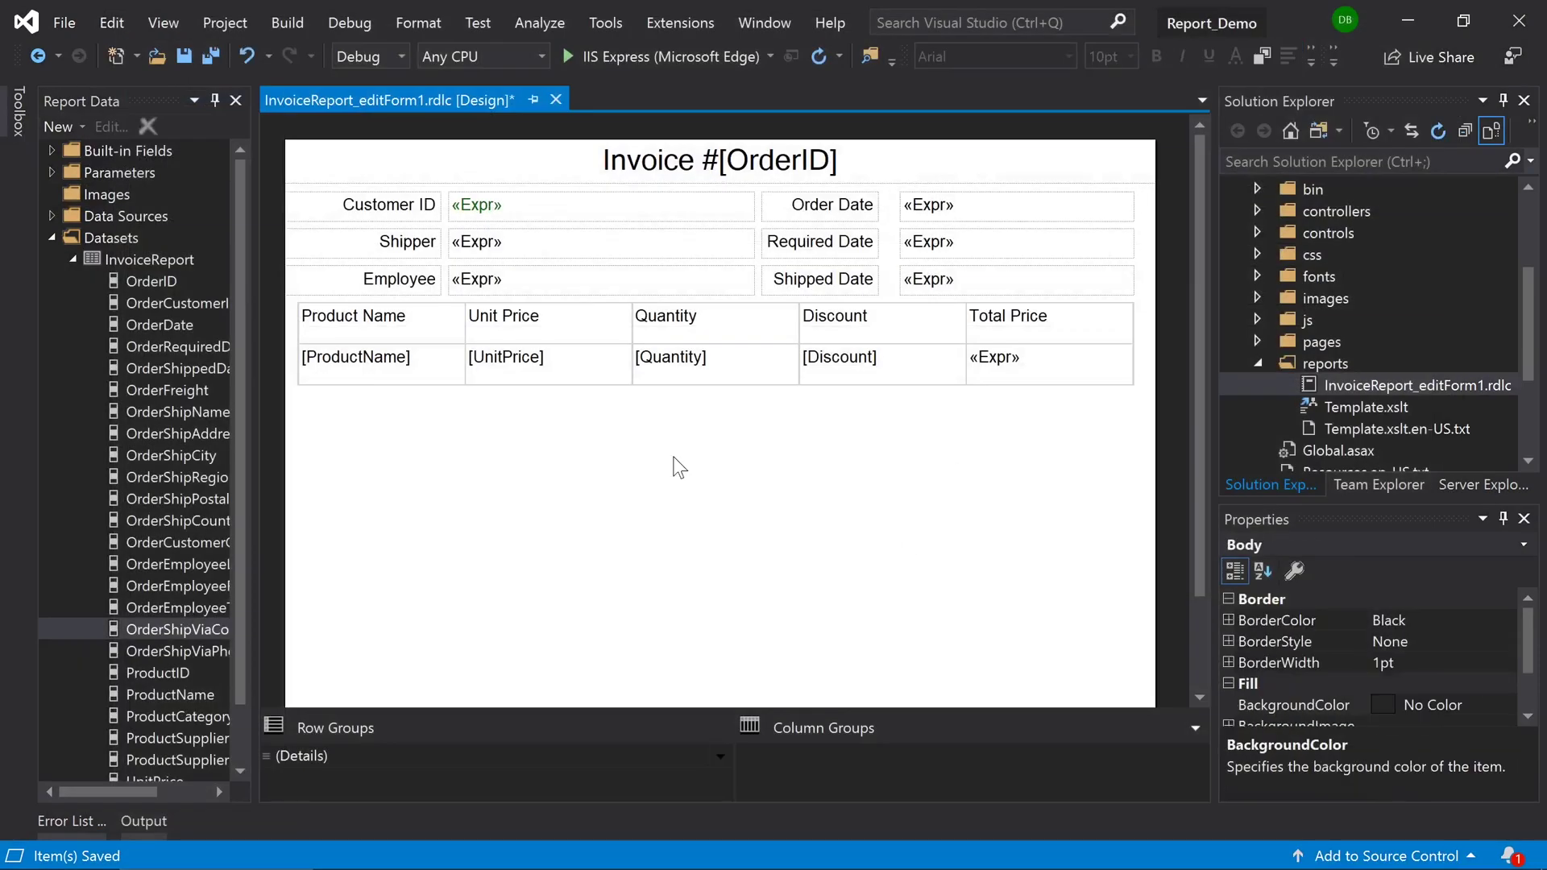
Add the OrderShipName, OrderShipAddress, OrderShipCity, OrderShipRegion, OrderShipPostalCode and OrderShipCountry fields in a stack below the table.
drag(202, 414, 508, 484)
drag(178, 455, 540, 573)
drag(178, 499, 545, 605)
drag(177, 521, 511, 666)
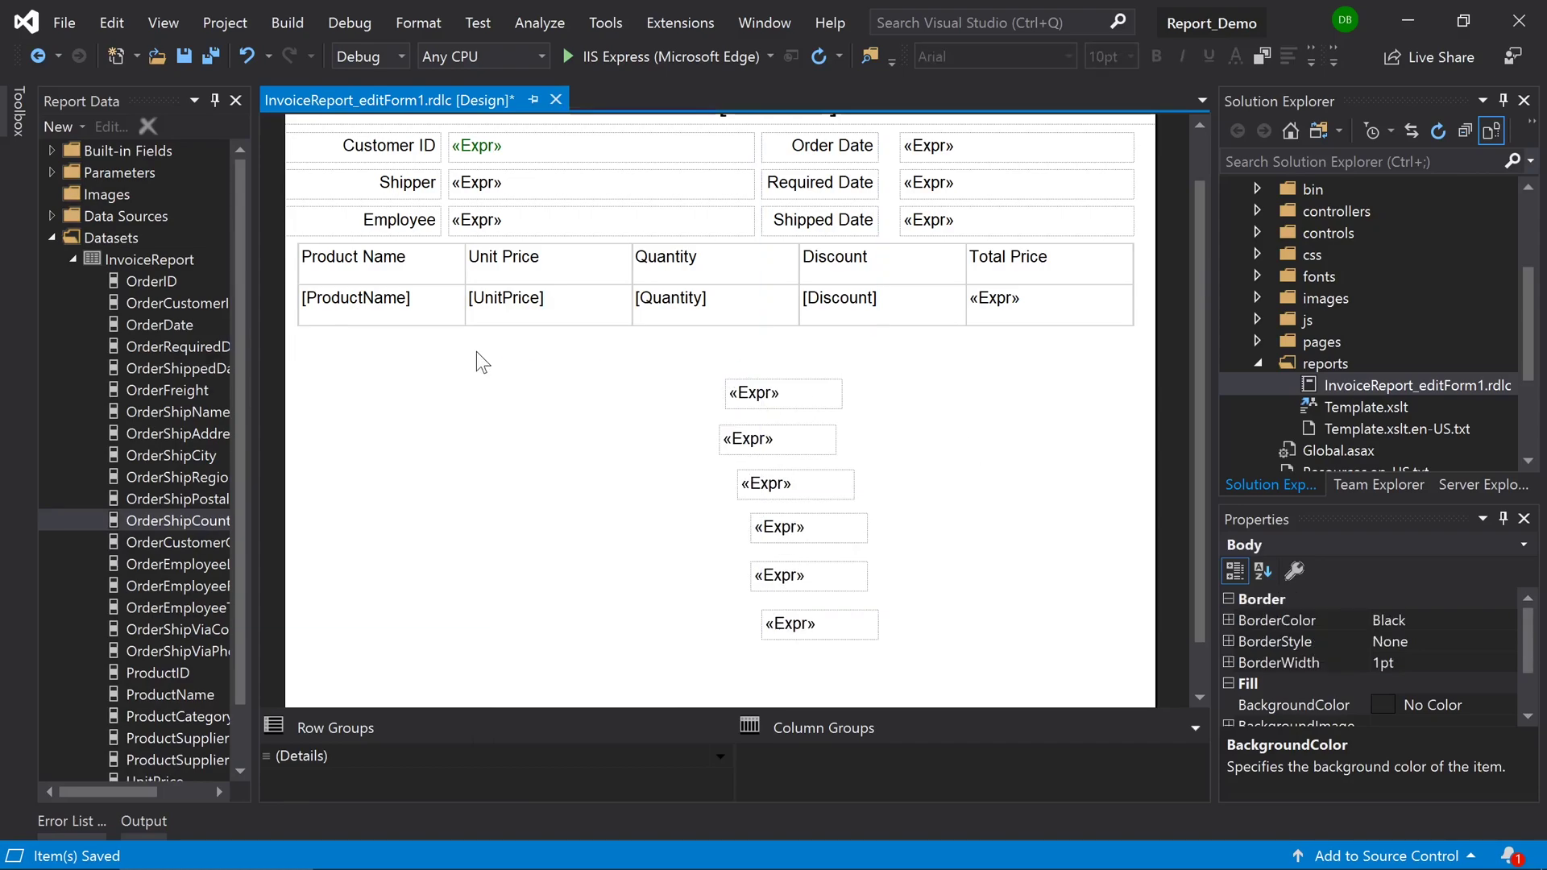
Insert two text boxes reading Ship Name and Ship Address to the left of the shipping fields.
right_click(481, 363)
mouse_move(520, 446)
click(709, 448)
text(Ship Name)
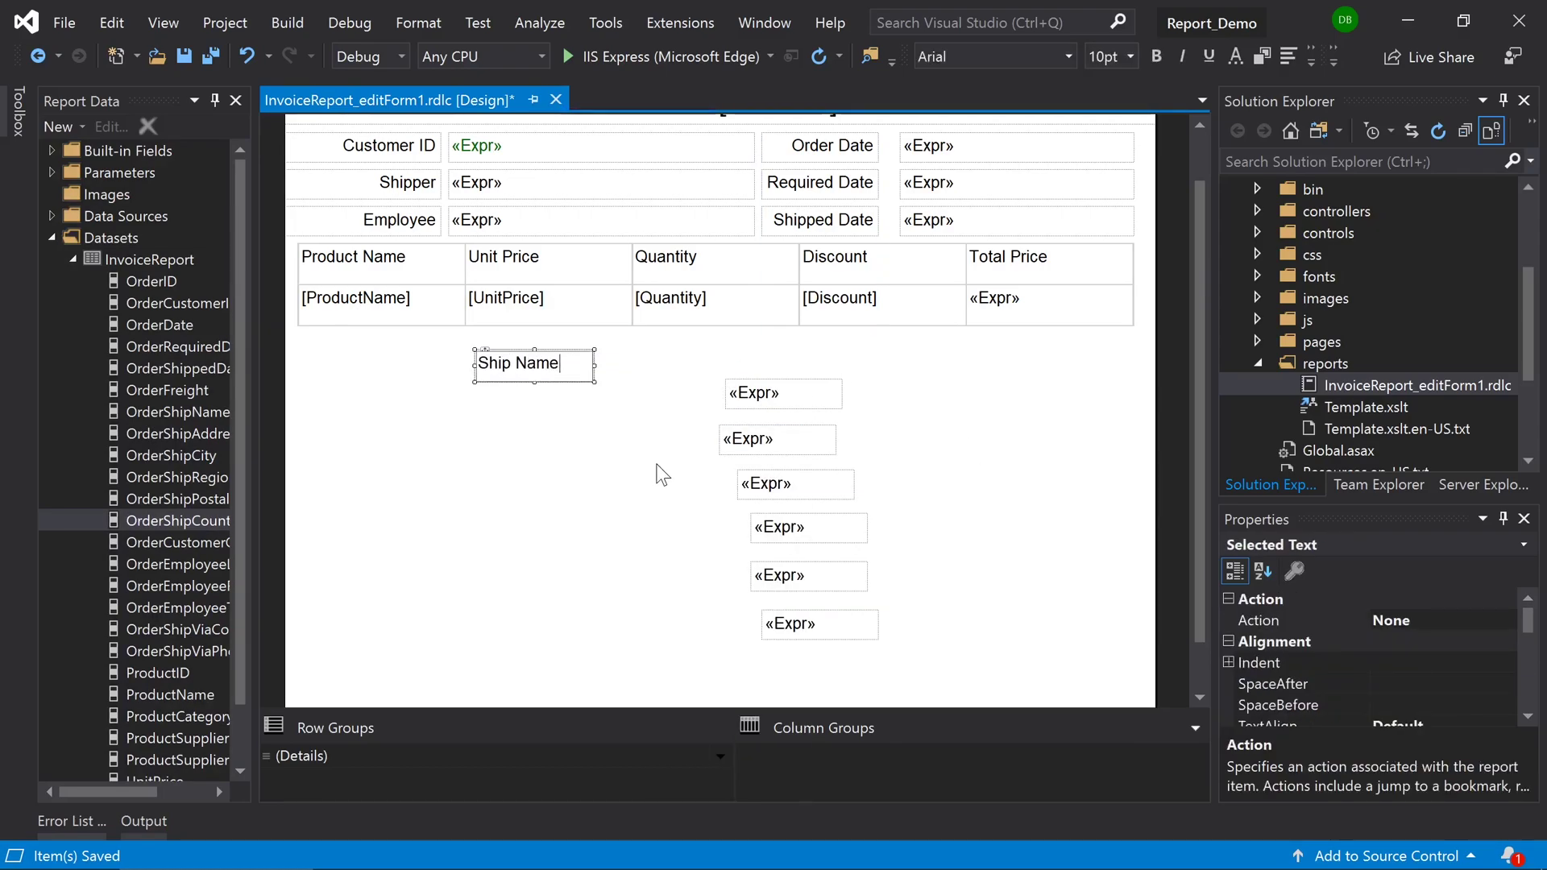
right_click(482, 399)
mouse_move(519, 480)
click(709, 483)
text(Ship Address)
Insert two more text boxes reading Ship City and Ship Region below the Ship Address label.
right_click(530, 458)
mouse_move(614, 548)
click(756, 543)
text(Ship City)
right_click(497, 497)
click(722, 581)
text(Ship Region)
Shorten the four shipping labels to Name, Address, City and Region.
double_click(496, 365)
key(Delete)
double_click(493, 412)
key(Delete)
drag(564, 473, 513, 473)
double_click(494, 472)
key(Delete)
click(532, 509)
key(BackSpace)
key(BackSpace)
key(BackSpace)
key(BackSpace)
key(Delete)
Insert text boxes reading Postal Code and Country below the Region label.
click(583, 573)
right_click(582, 573)
mouse_move(632, 658)
click(809, 658)
text(Postal Code)
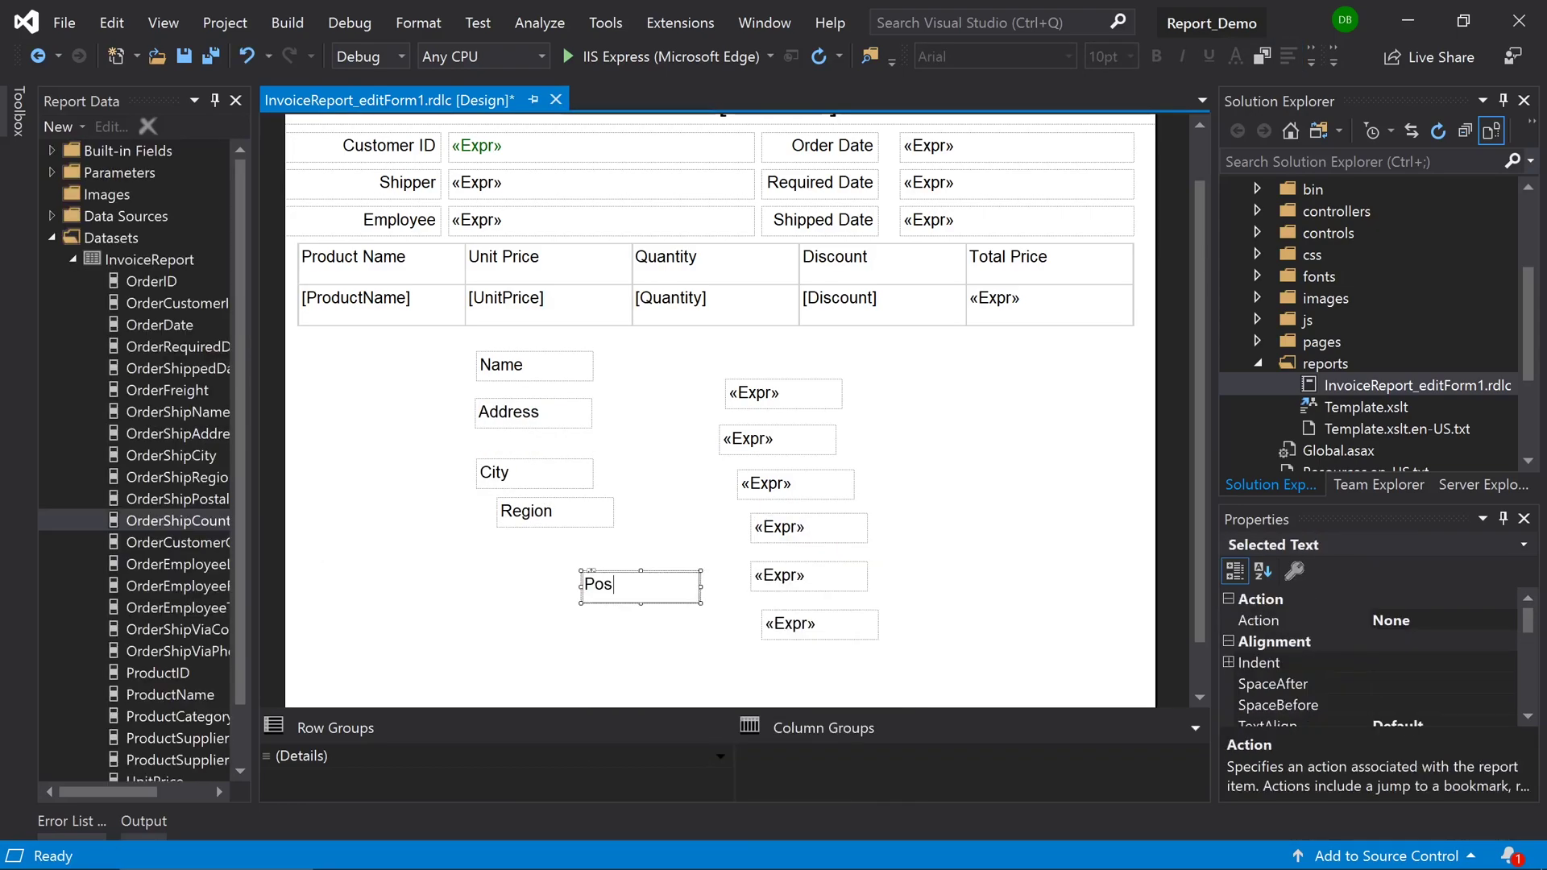
right_click(616, 653)
click(663, 713)
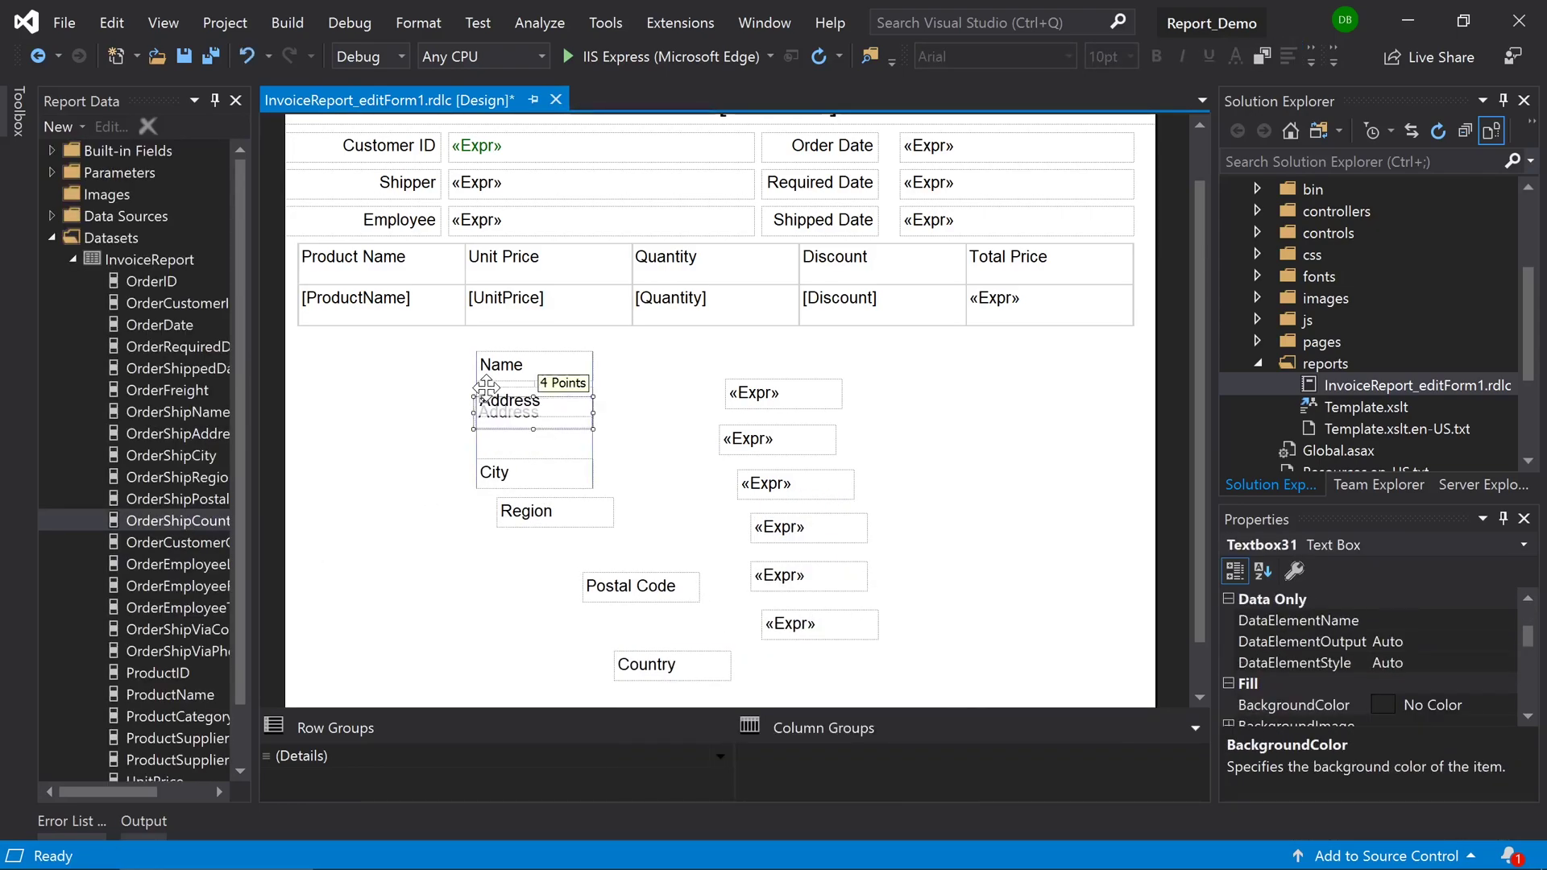
Stack the Address, City, Region, Postal Code and Country labels in an evenly spaced column directly beneath the Name label.
drag(487, 463, 488, 429)
drag(515, 510, 500, 476)
drag(612, 586, 505, 513)
drag(645, 665, 507, 550)
click(723, 493)
Place the six shipping expression boxes in a column, each directly beside its matching label from Name to Country.
drag(774, 394, 648, 366)
drag(741, 443, 622, 406)
drag(759, 487, 621, 442)
drag(773, 528, 624, 477)
drag(773, 575, 623, 513)
drag(822, 625, 661, 552)
Right-align the six shipping labels and widen the label and expression boxes so both columns together span the product table's width.
drag(469, 343, 596, 573)
key(ctrl+r)
click(667, 656)
drag(645, 627, 597, 347)
drag(722, 370, 1133, 352)
drag(531, 346, 299, 346)
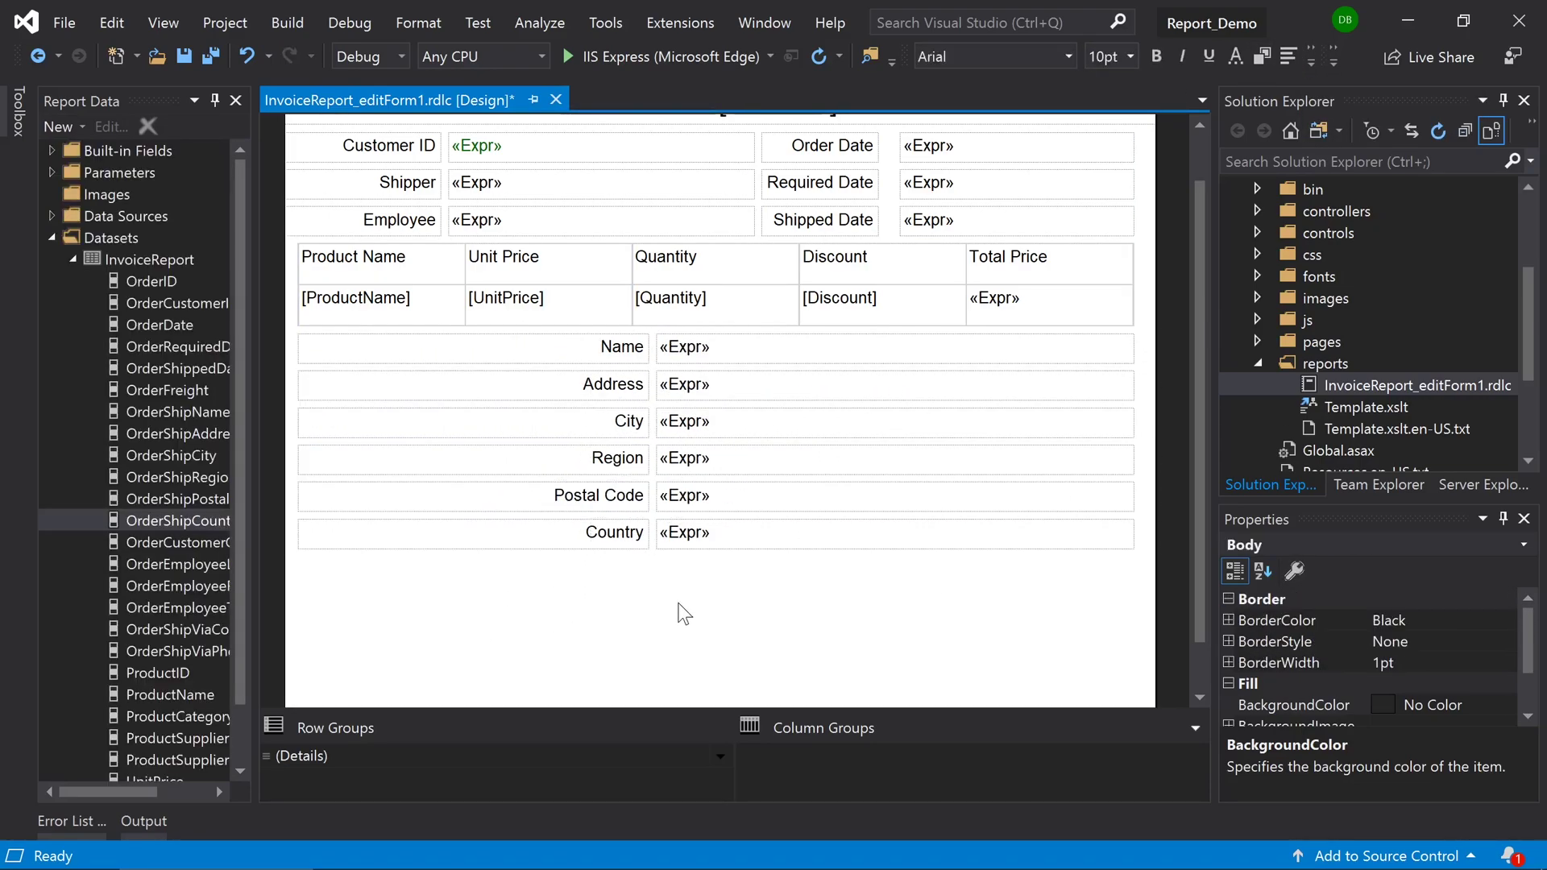
Shorten the report body to end a little below the Country row and save the report.
drag(720, 706, 720, 619)
scroll(699, 303, up, 2)
key(ctrl+s)
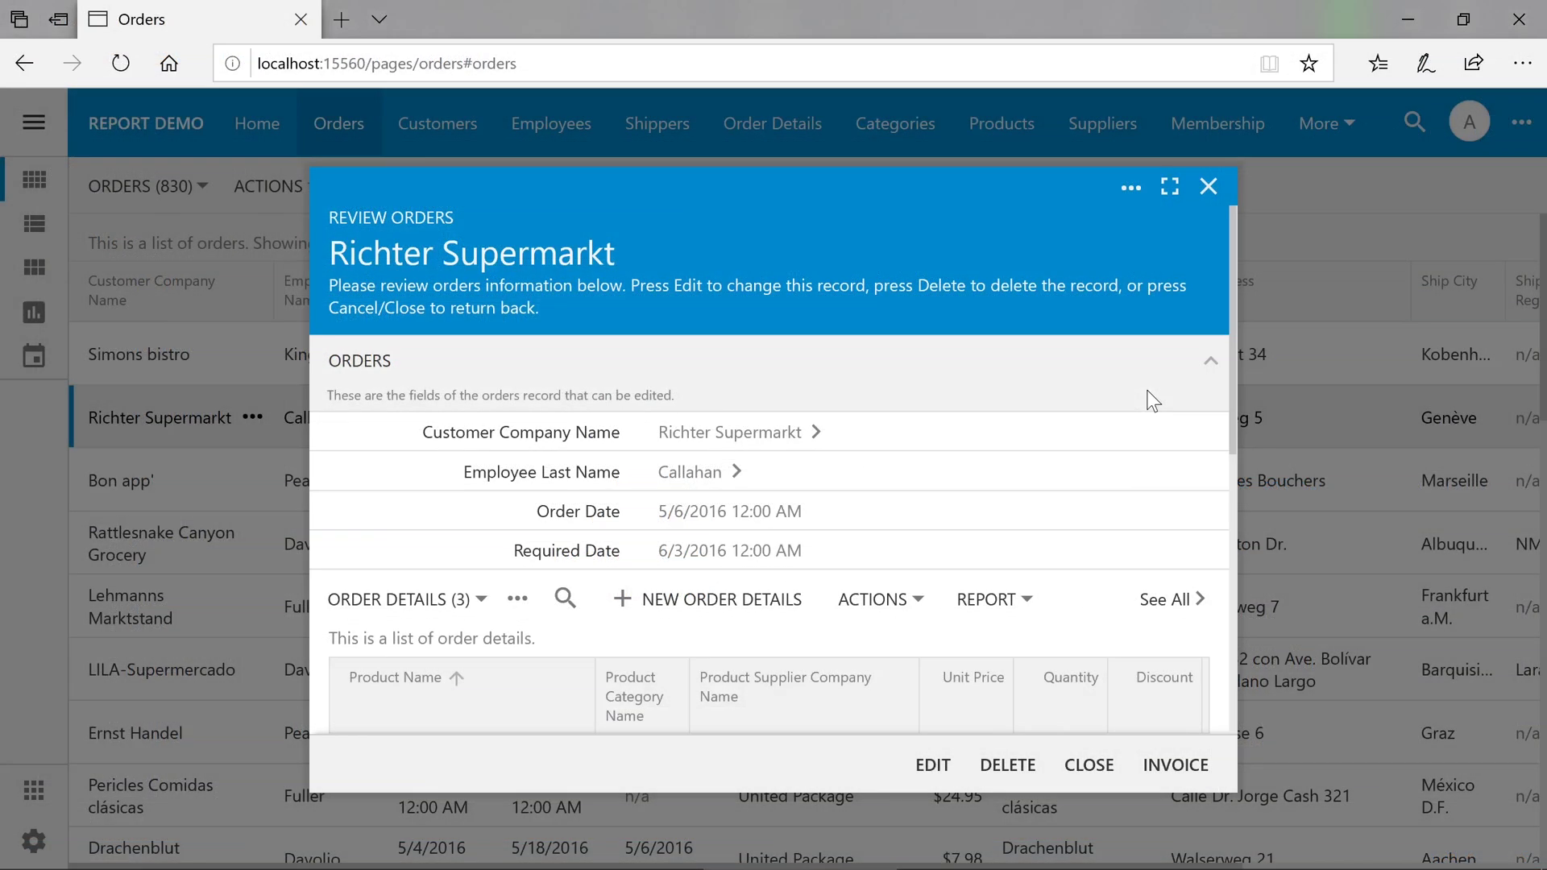
Switch to the Orders page in the browser, generate the invoice for the Richter Supermarkt order and open the PDF.
click(1176, 764)
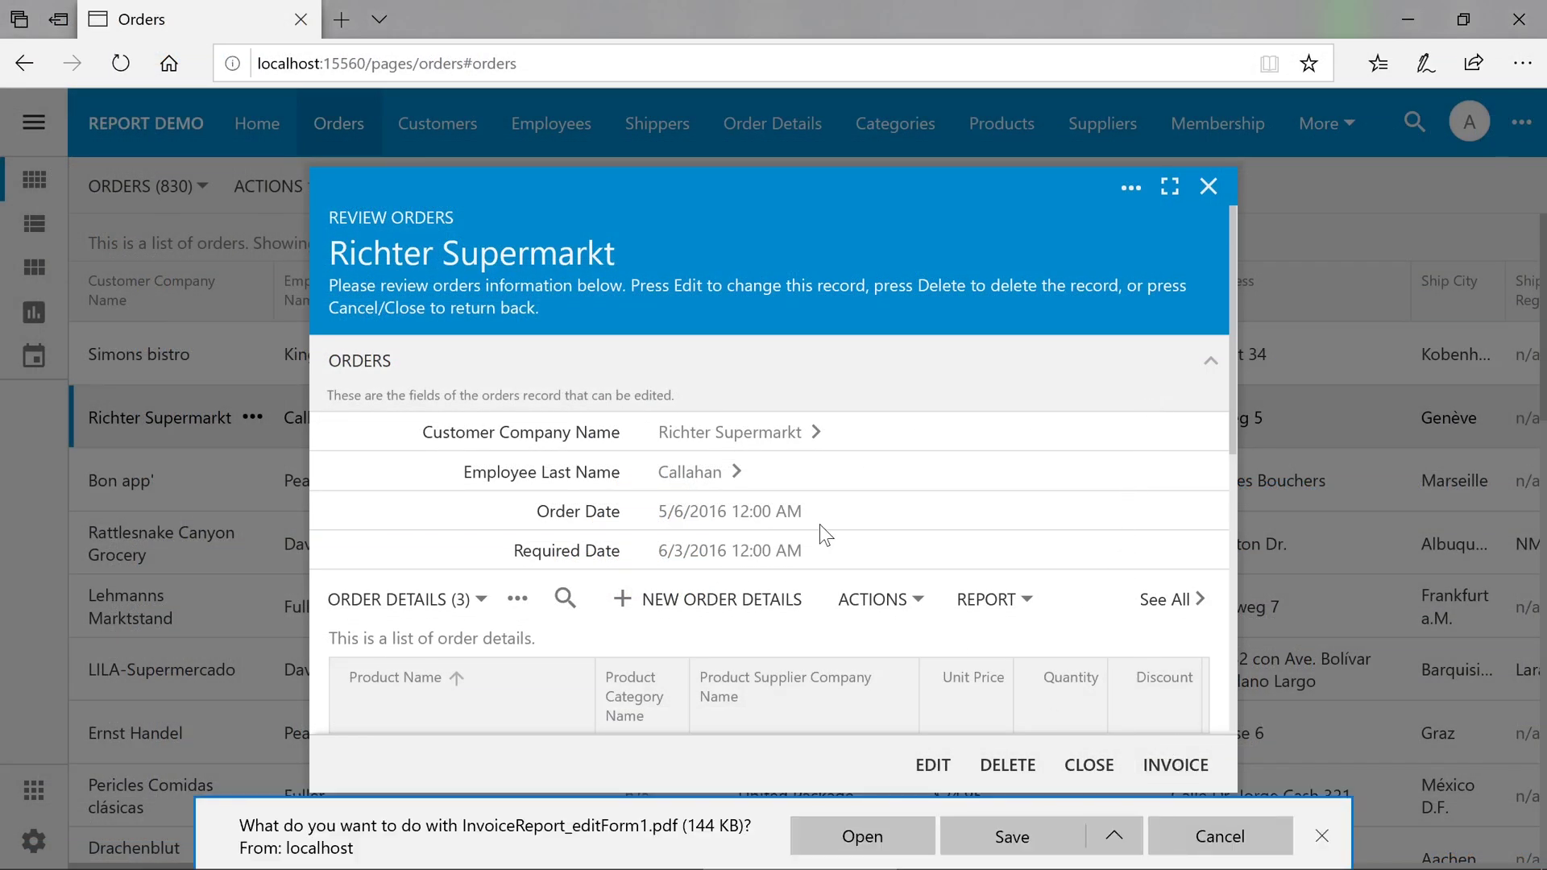
click(846, 833)
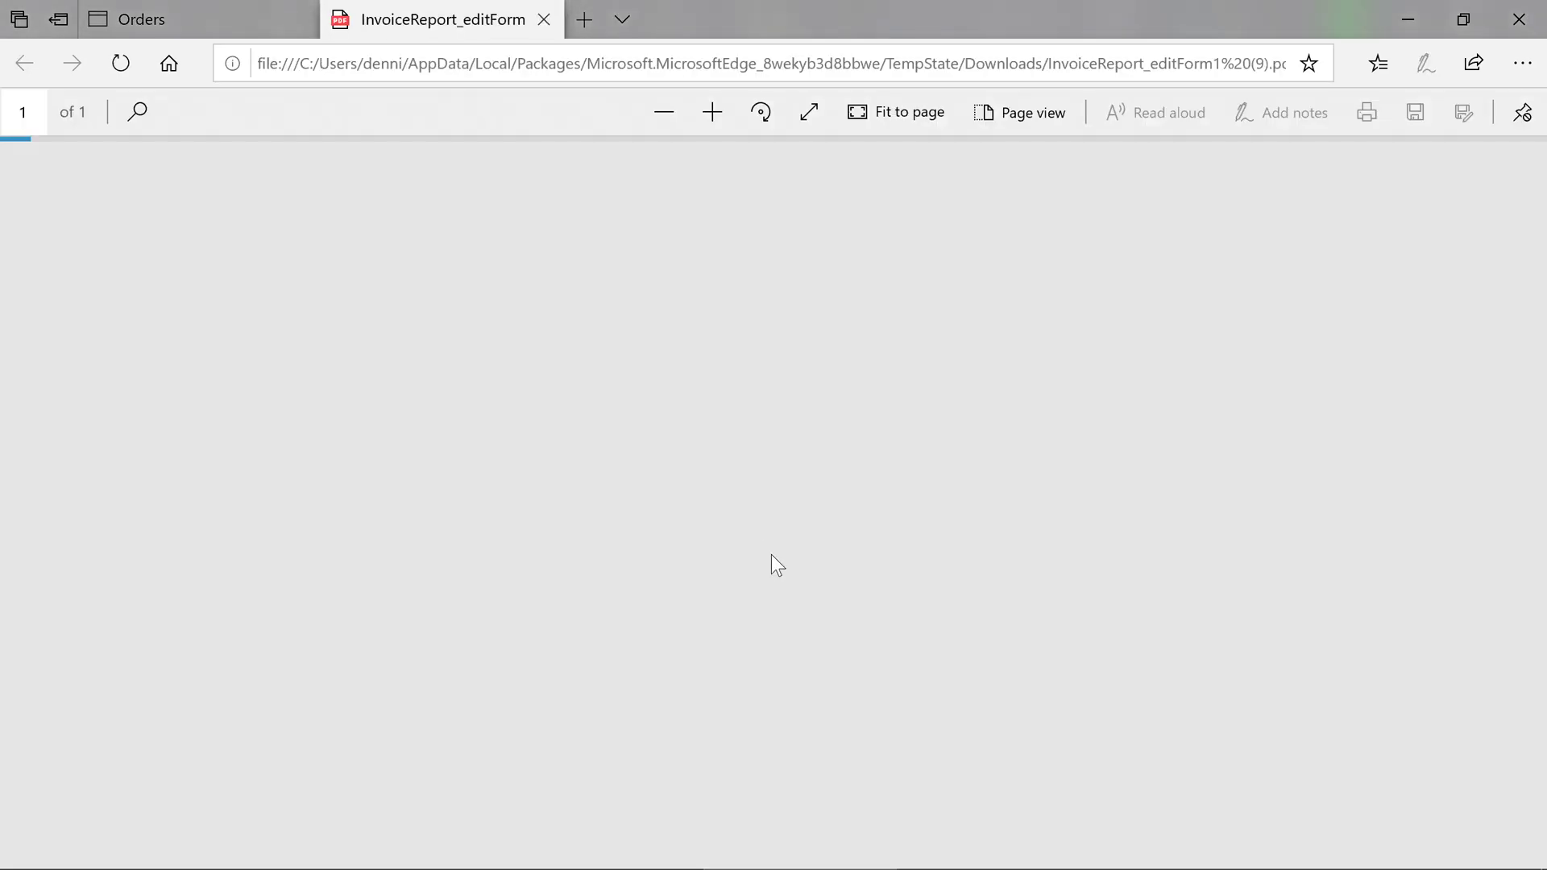